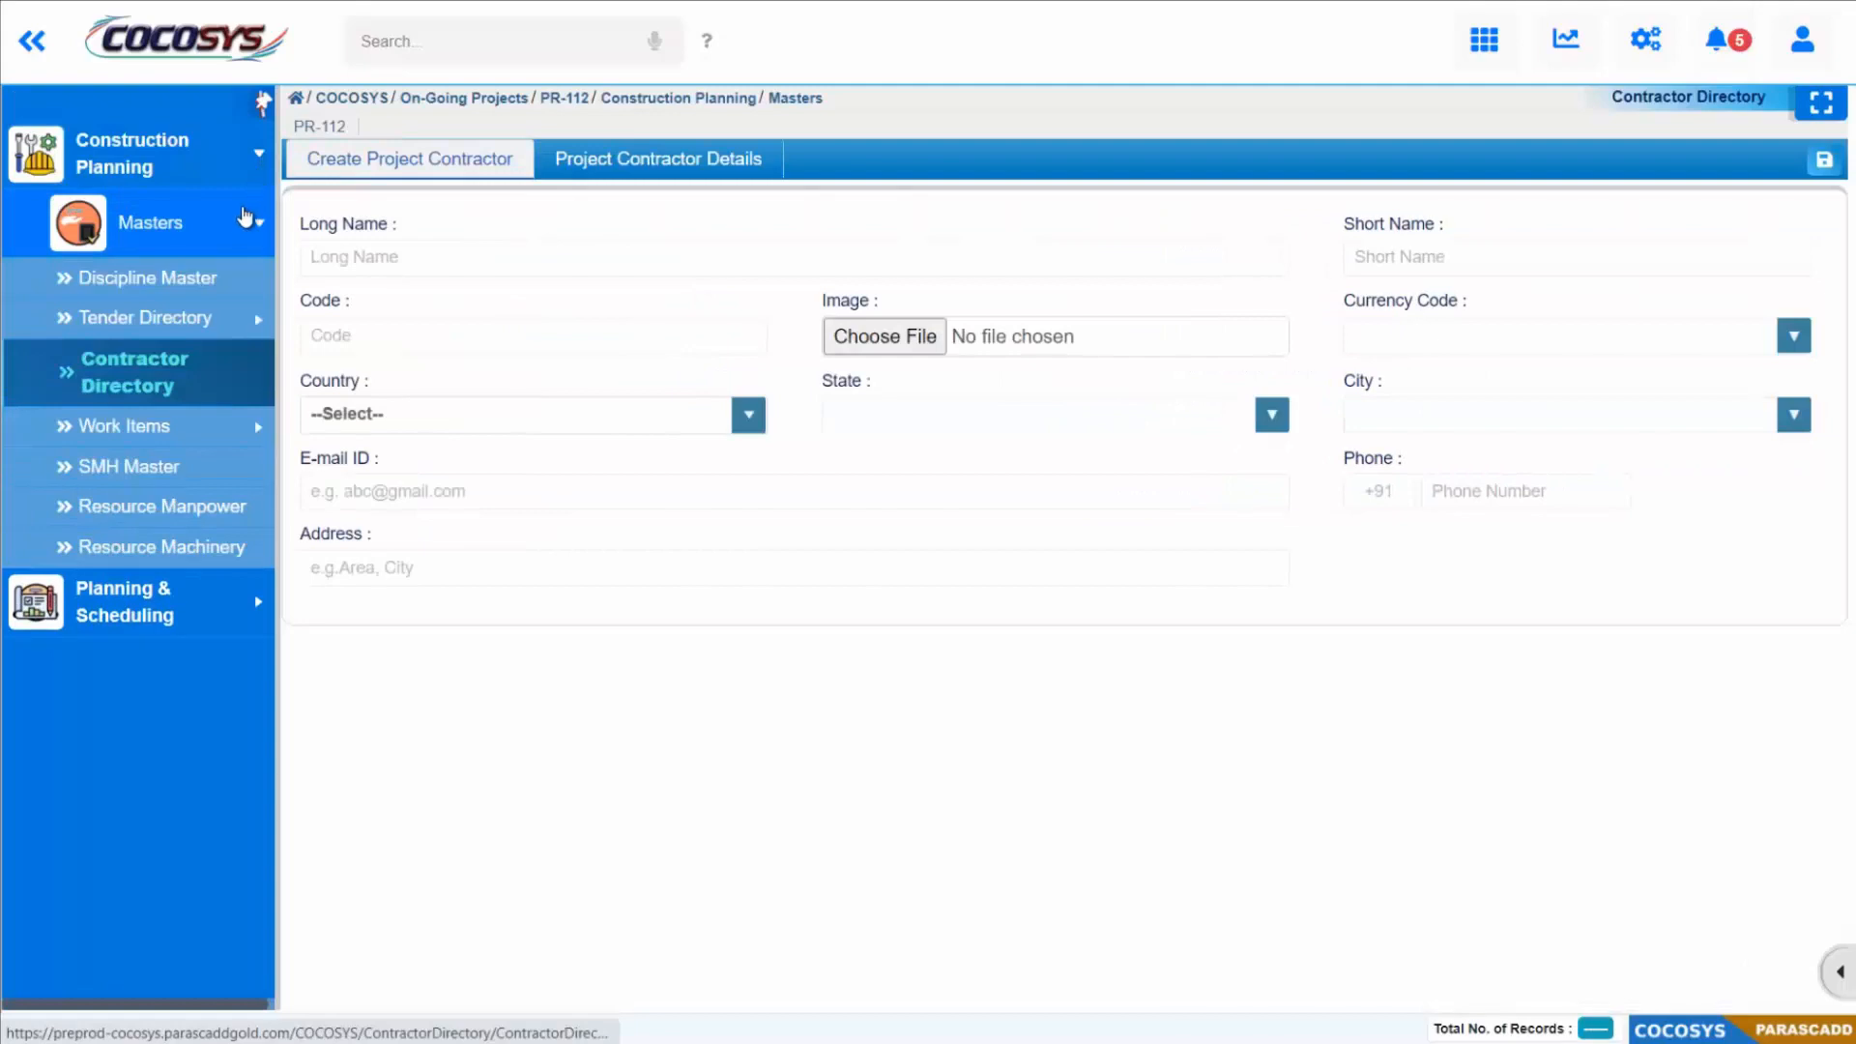
Step: Open the Discipline Master for editing and add a new discipline row
click(258, 230)
click(258, 230)
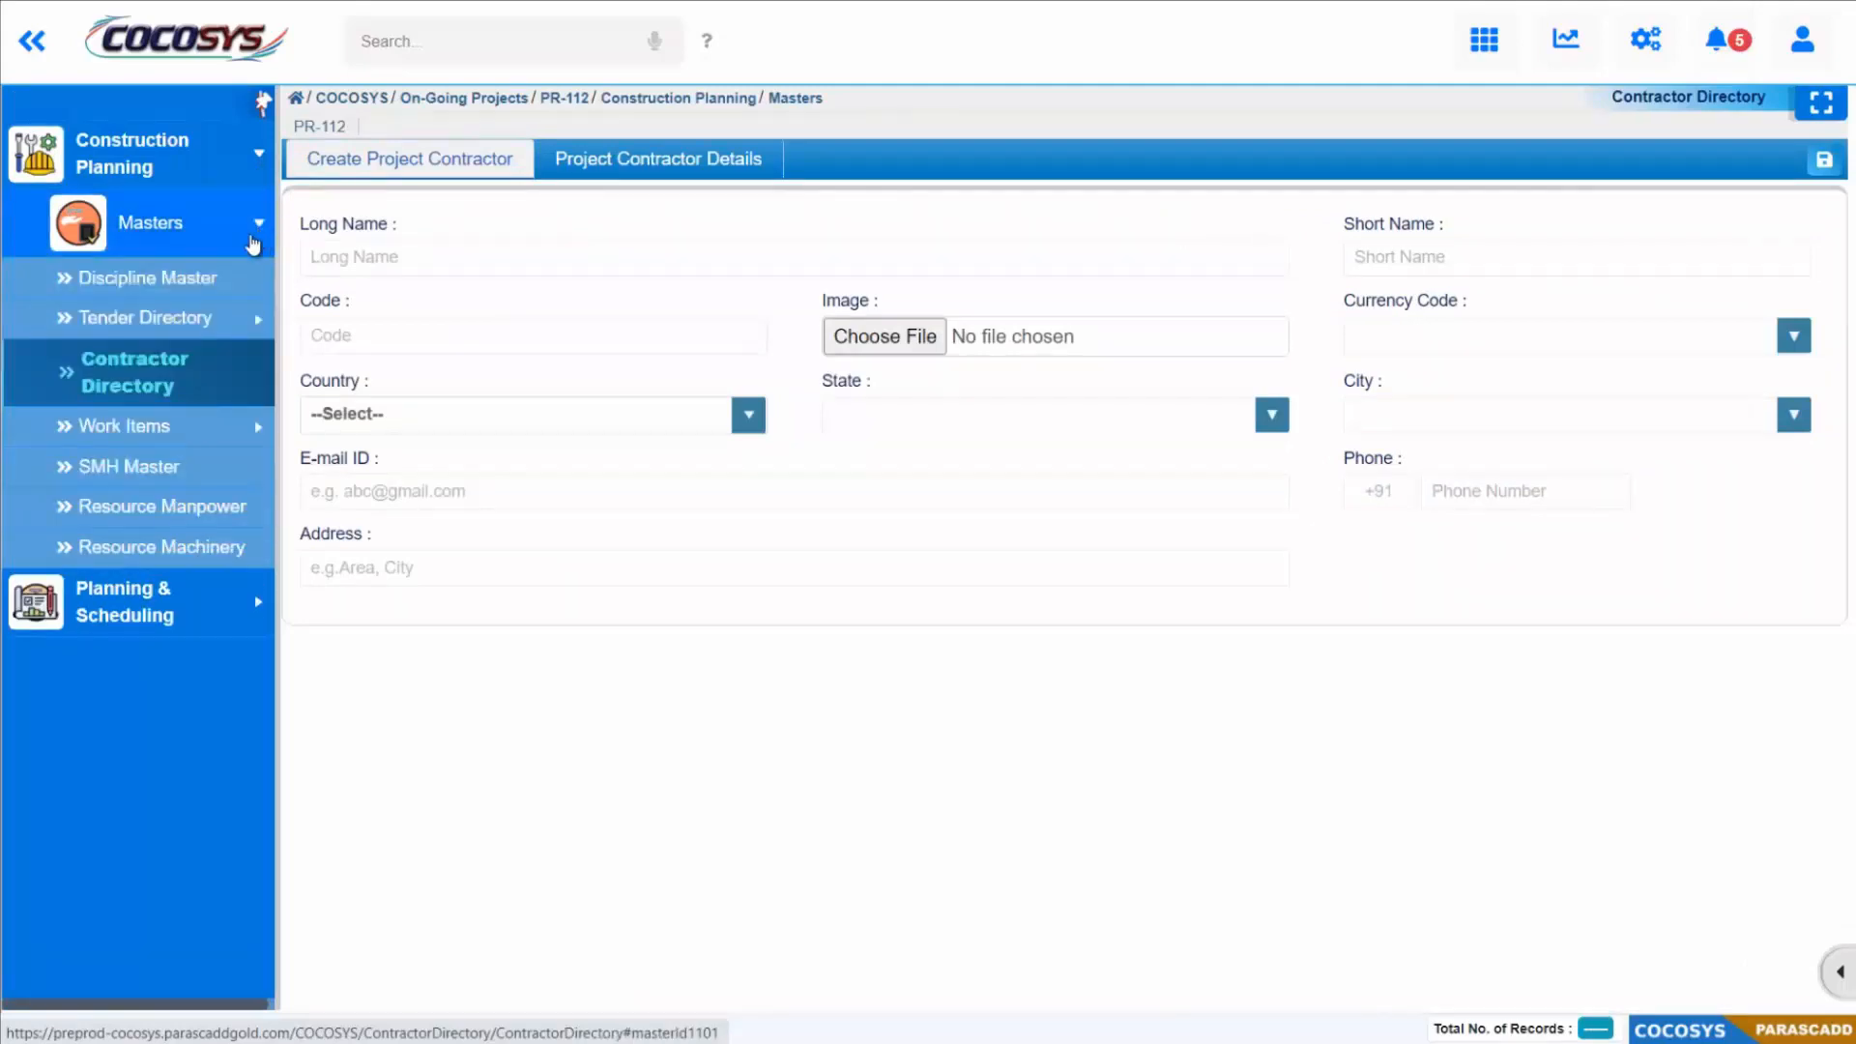
click(194, 282)
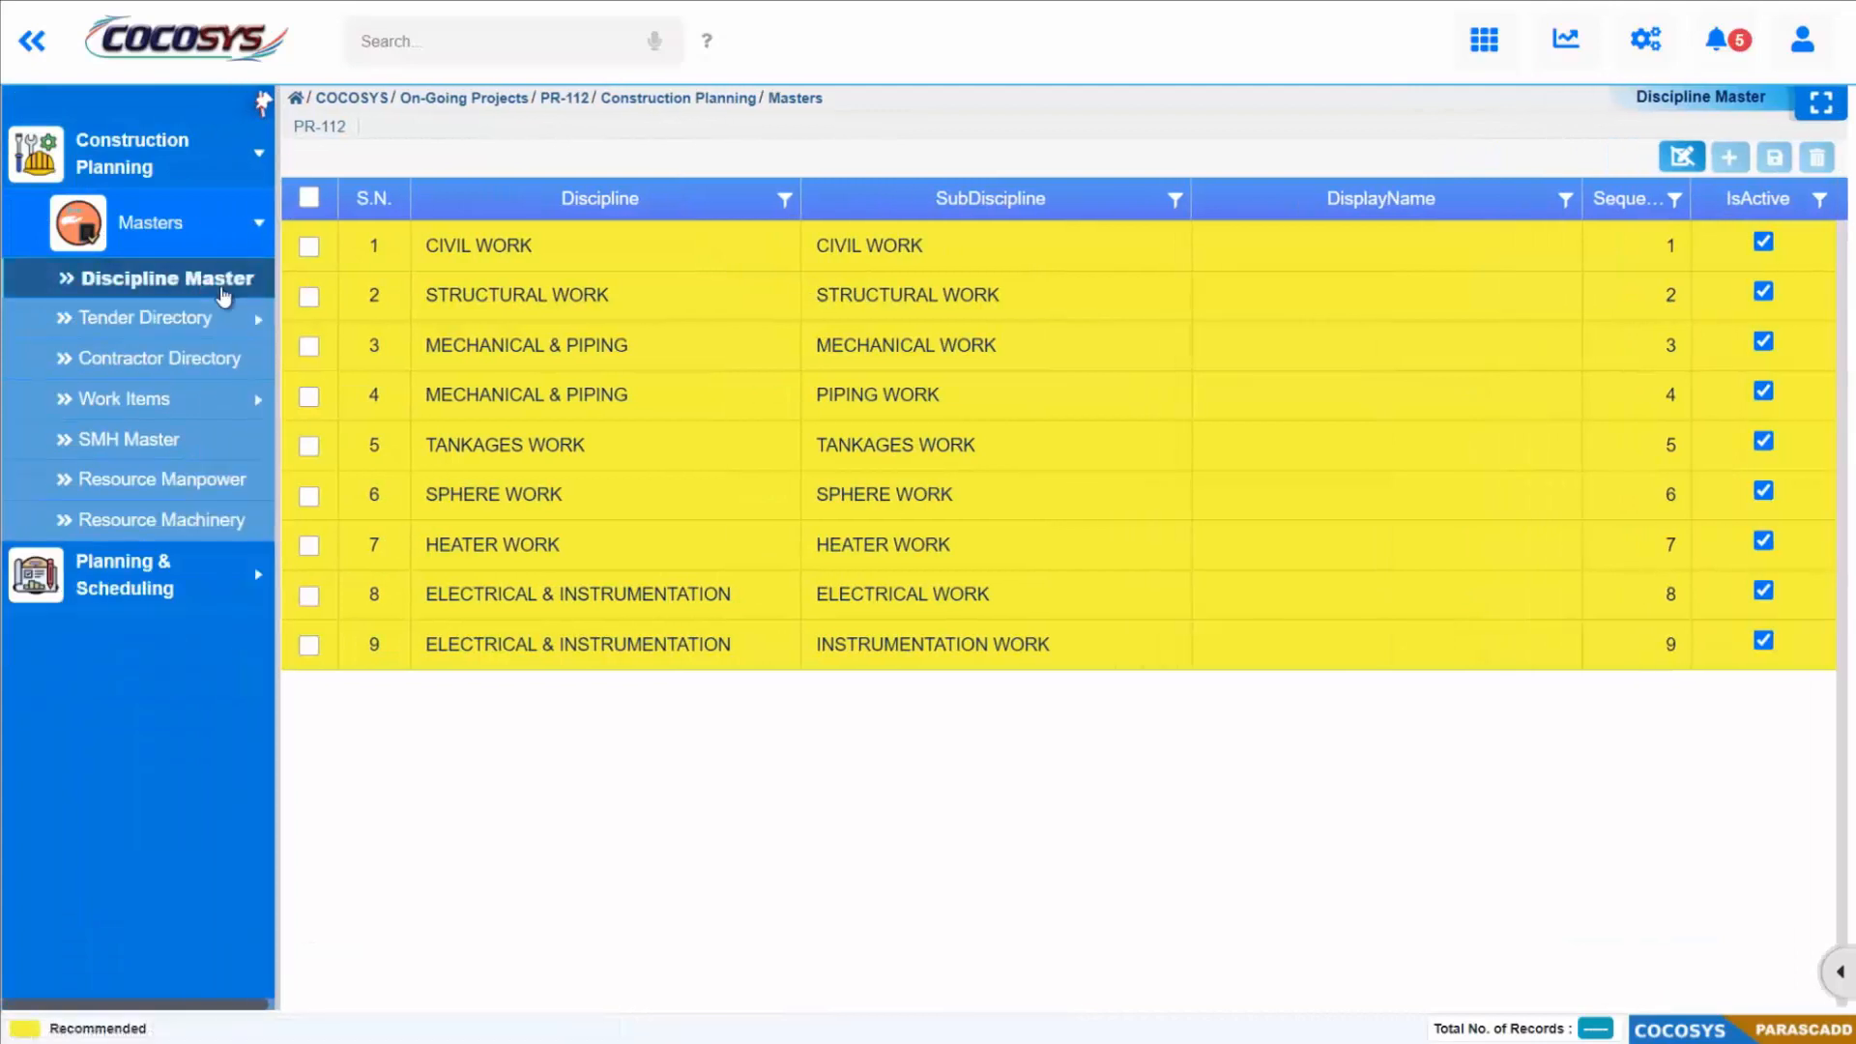
click(1683, 169)
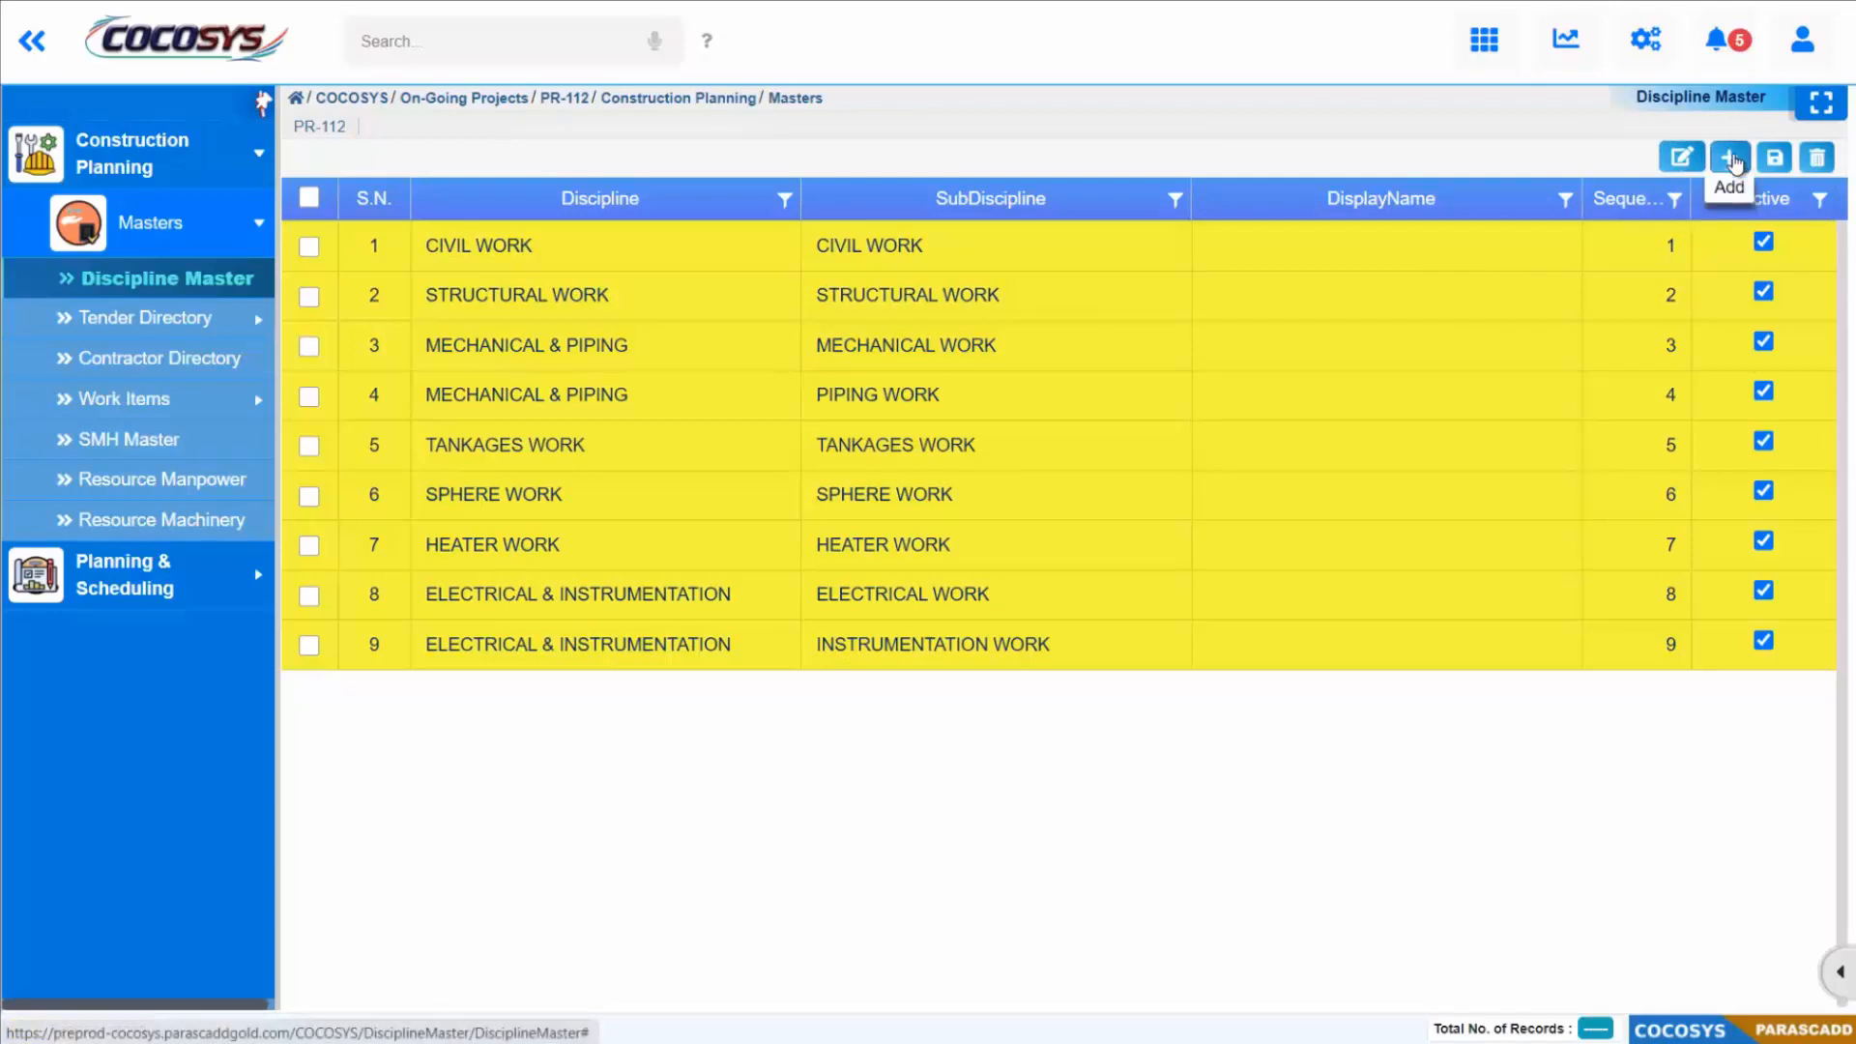
click(1735, 161)
Step: Enter COMMISSIONING as the discipline, subdiscipline and display name of row 10 and save the record
click(483, 705)
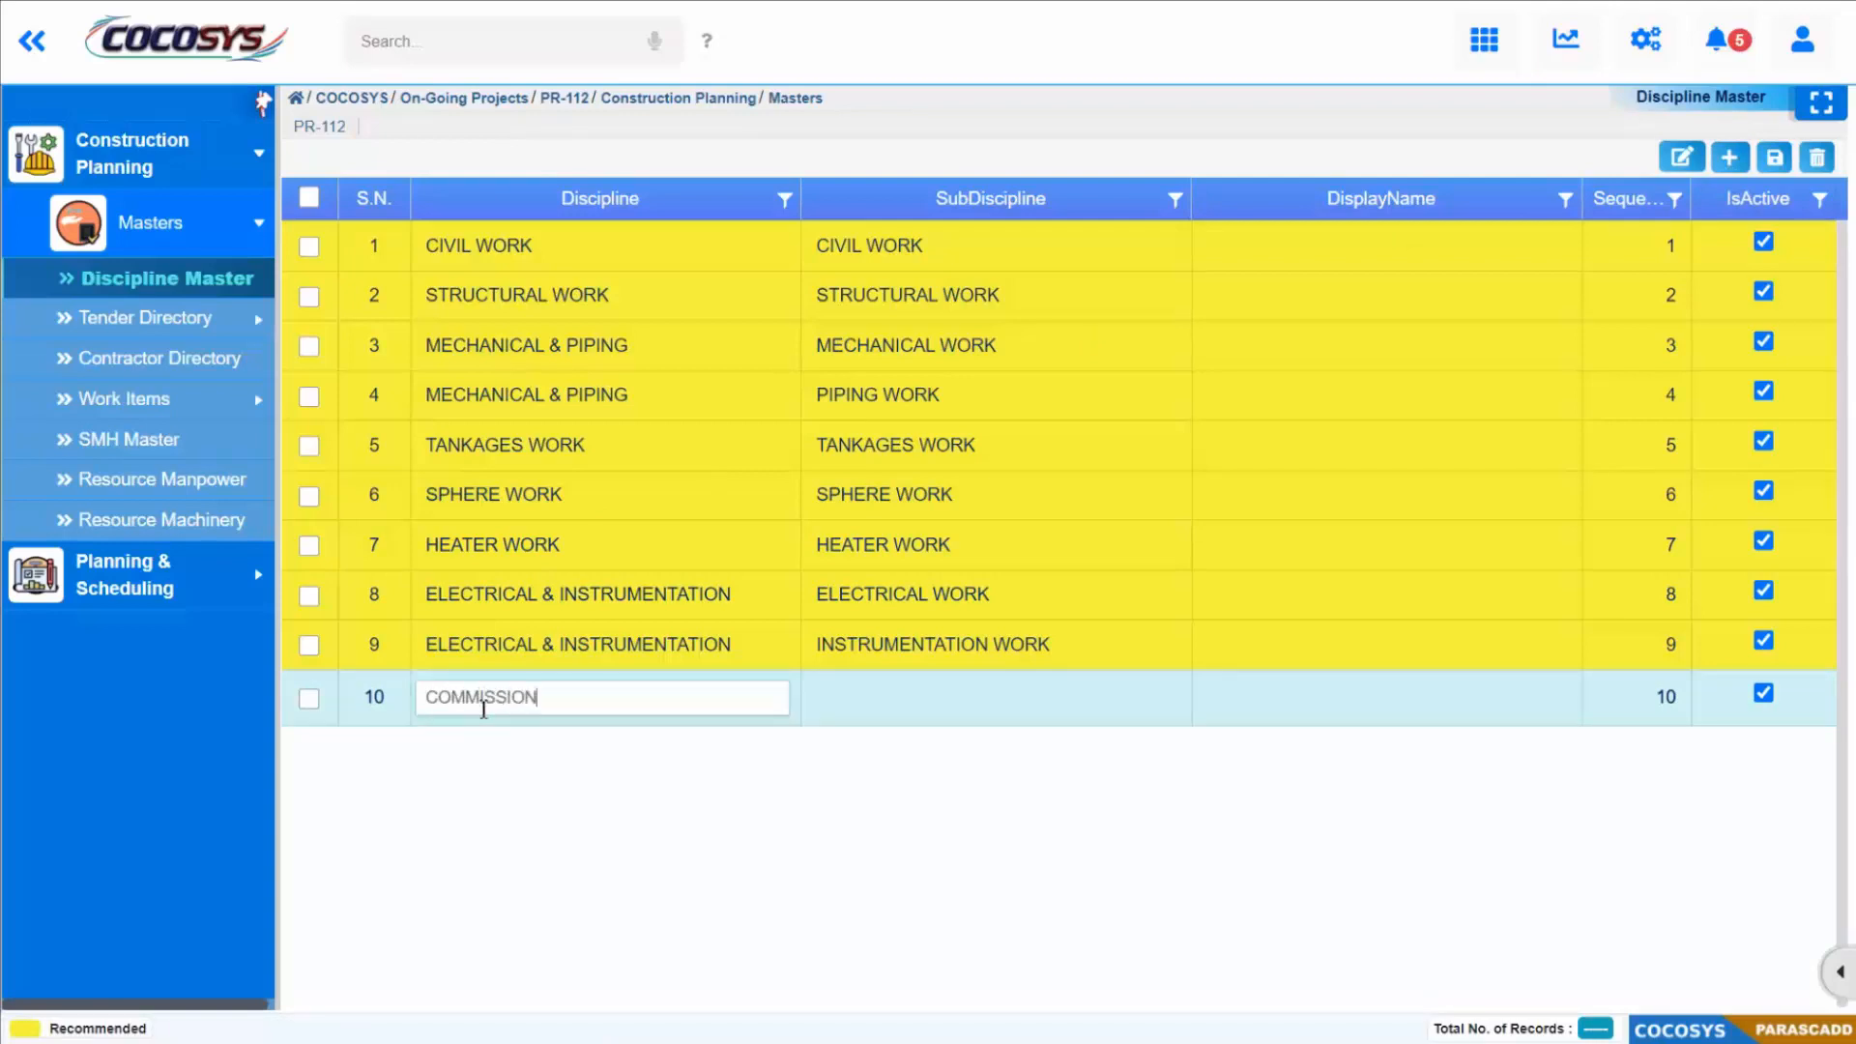
click(934, 702)
text(COMMISSIONING)
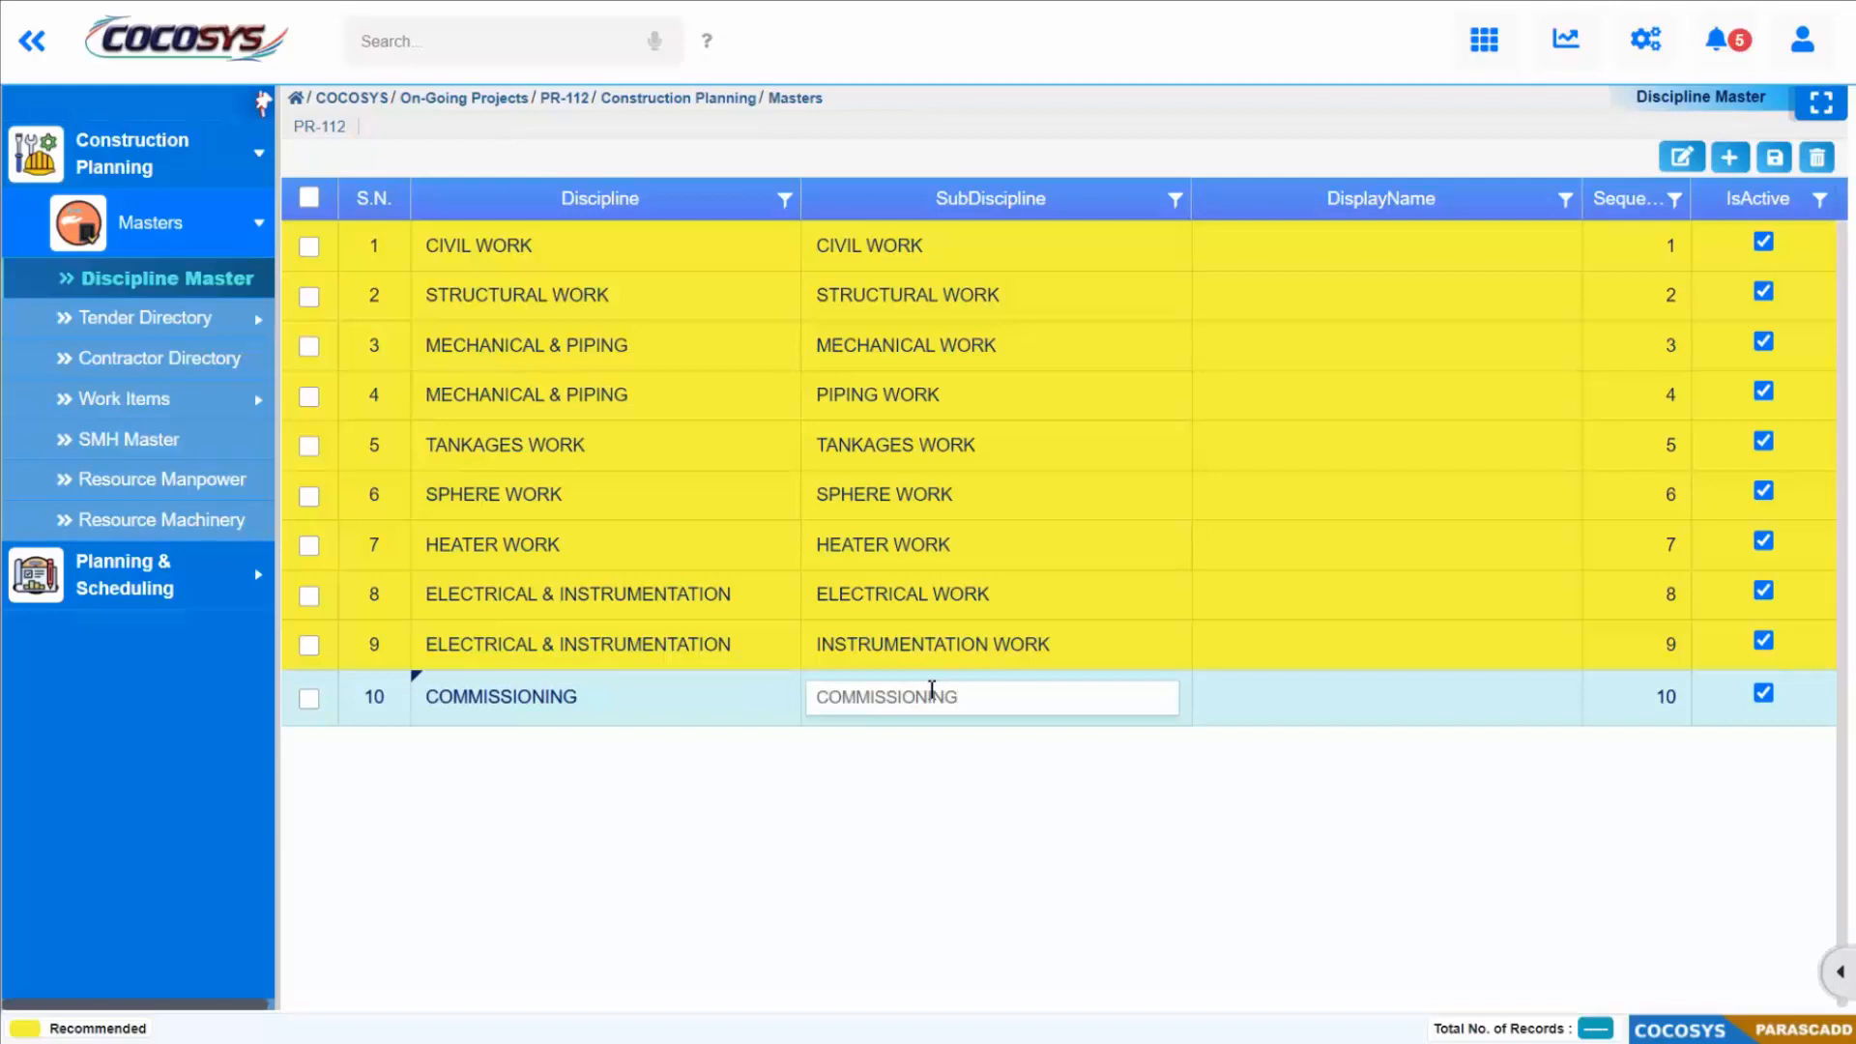
click(1257, 689)
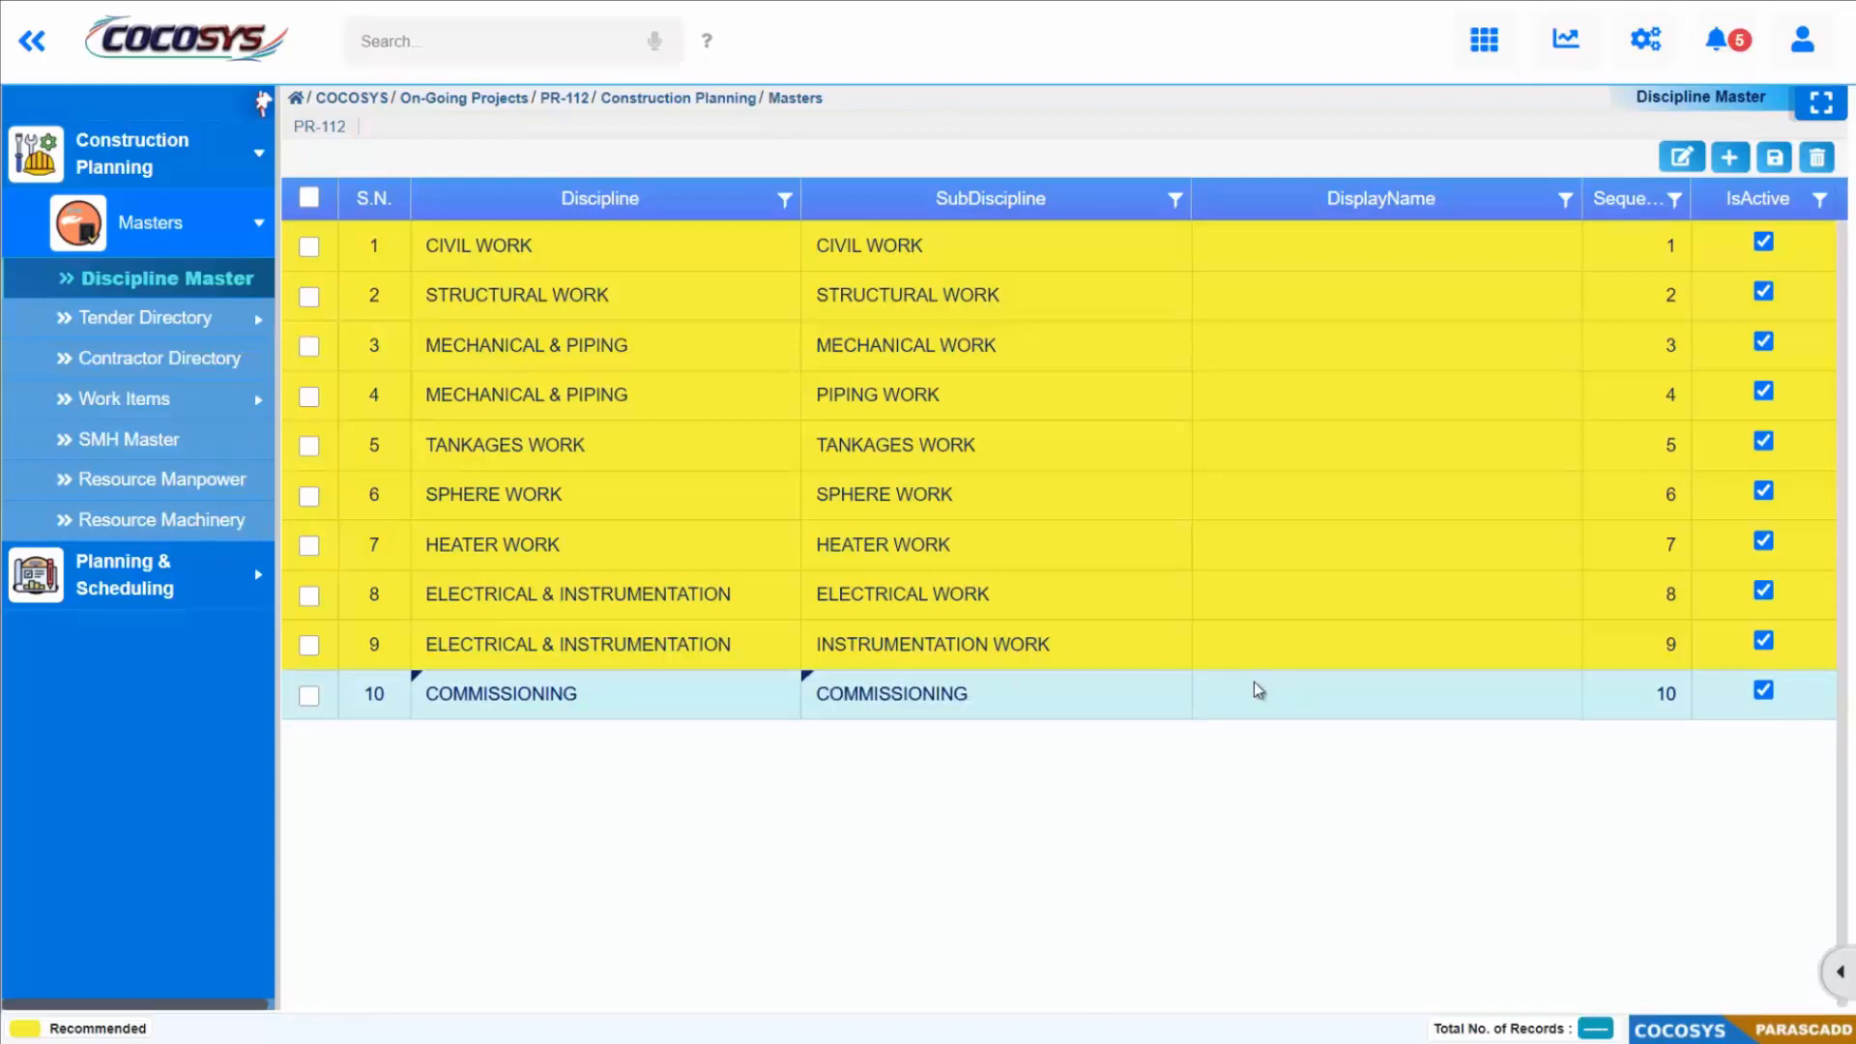
click(1258, 689)
click(1341, 763)
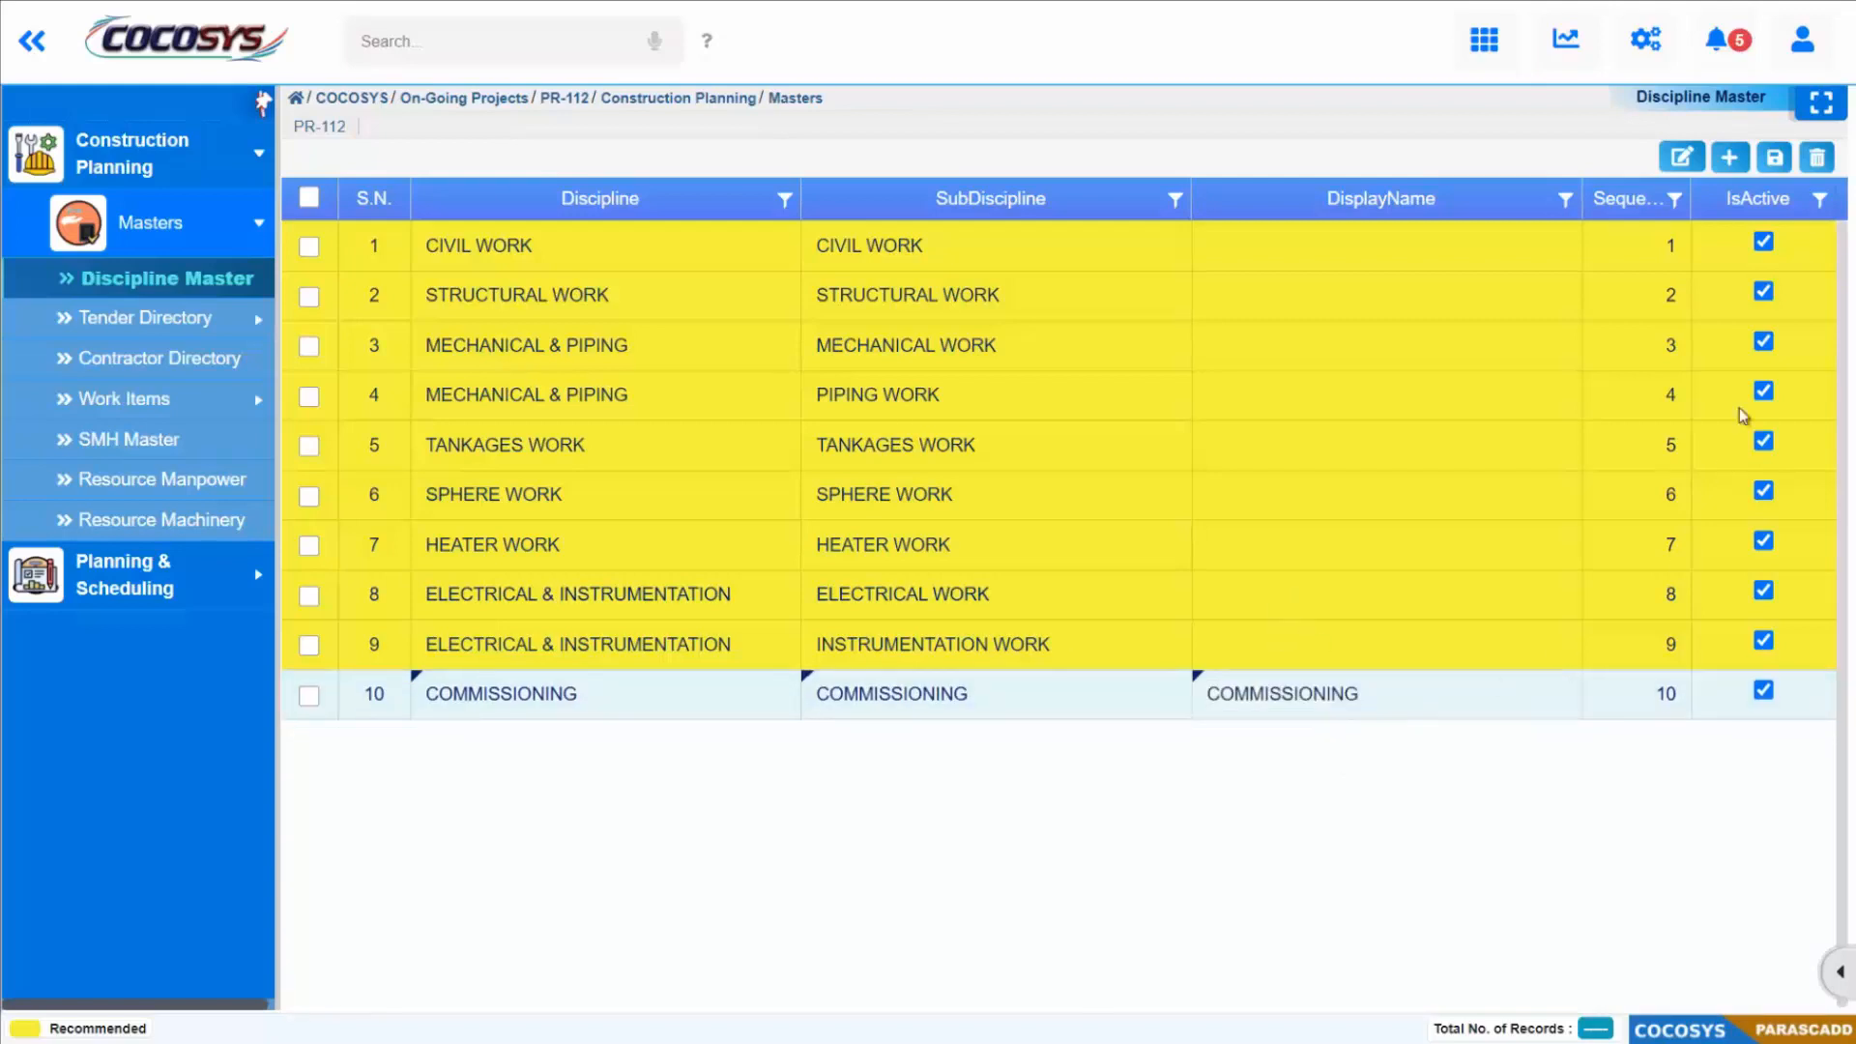
click(1774, 158)
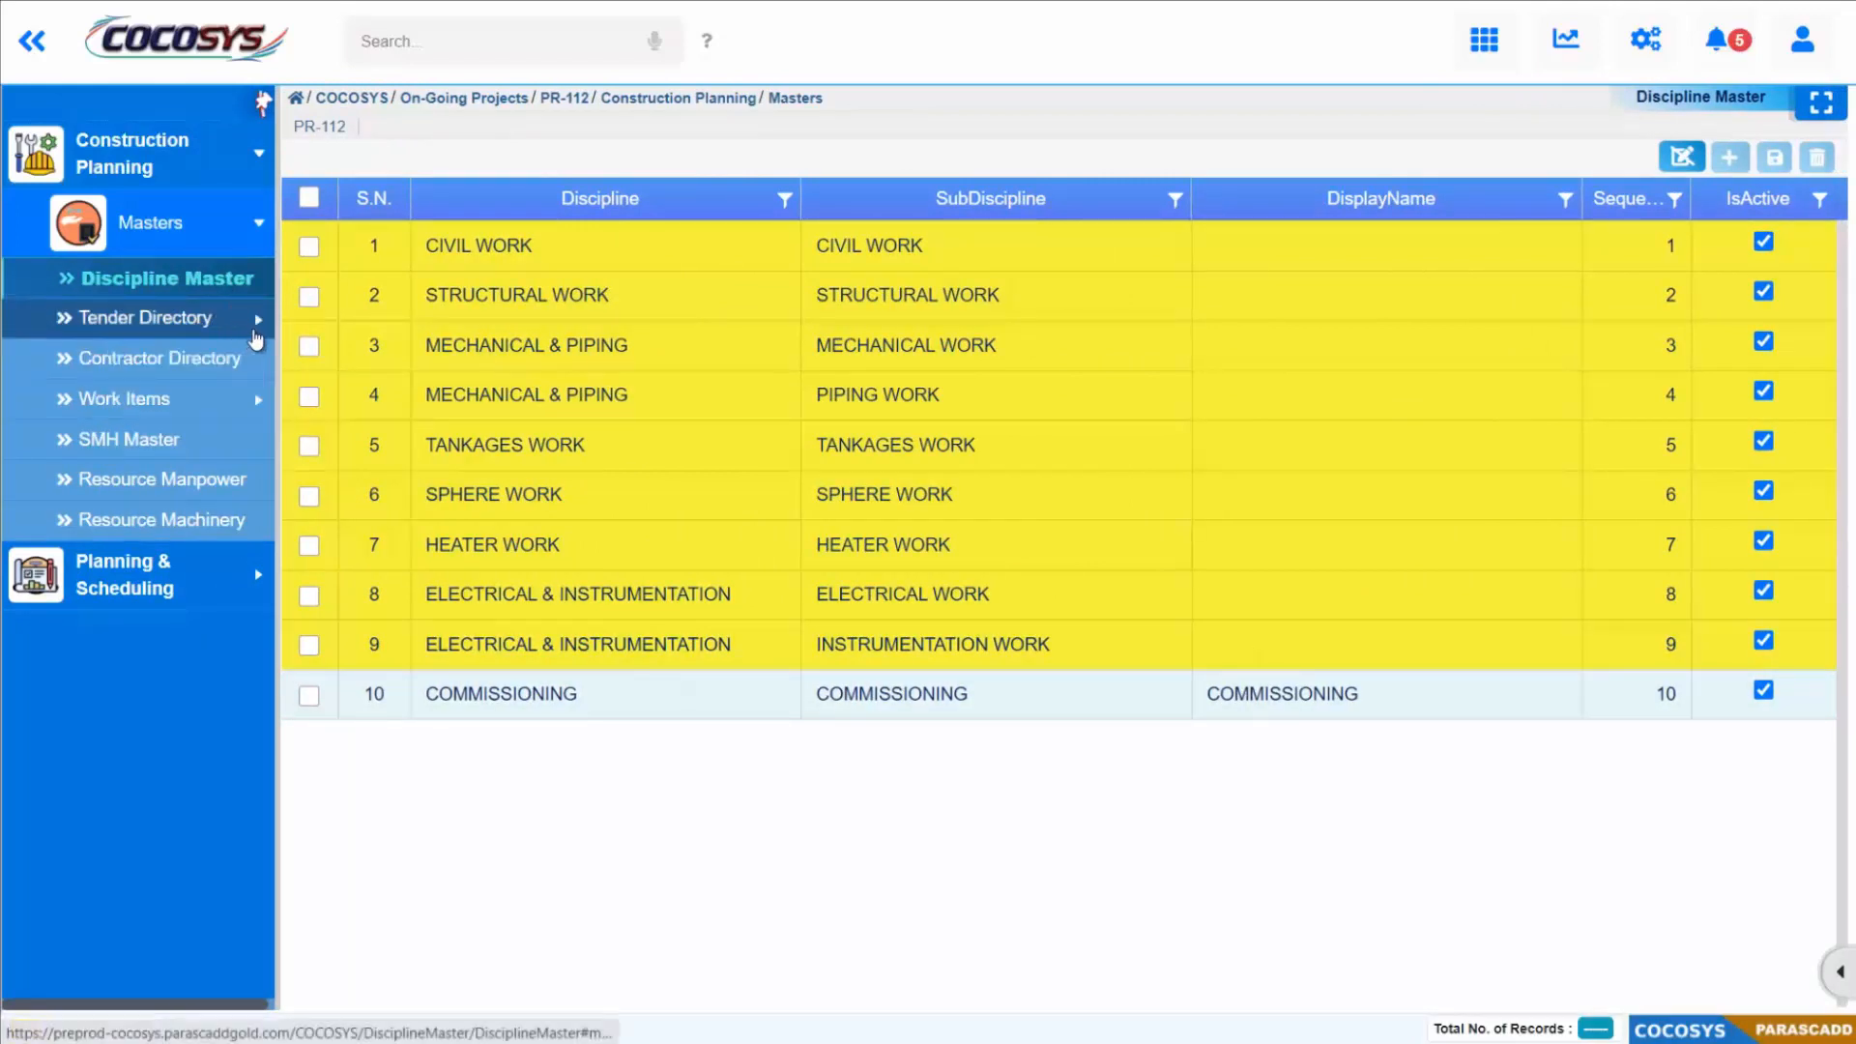
Step: Open the Civil work item list and enable editing
click(253, 408)
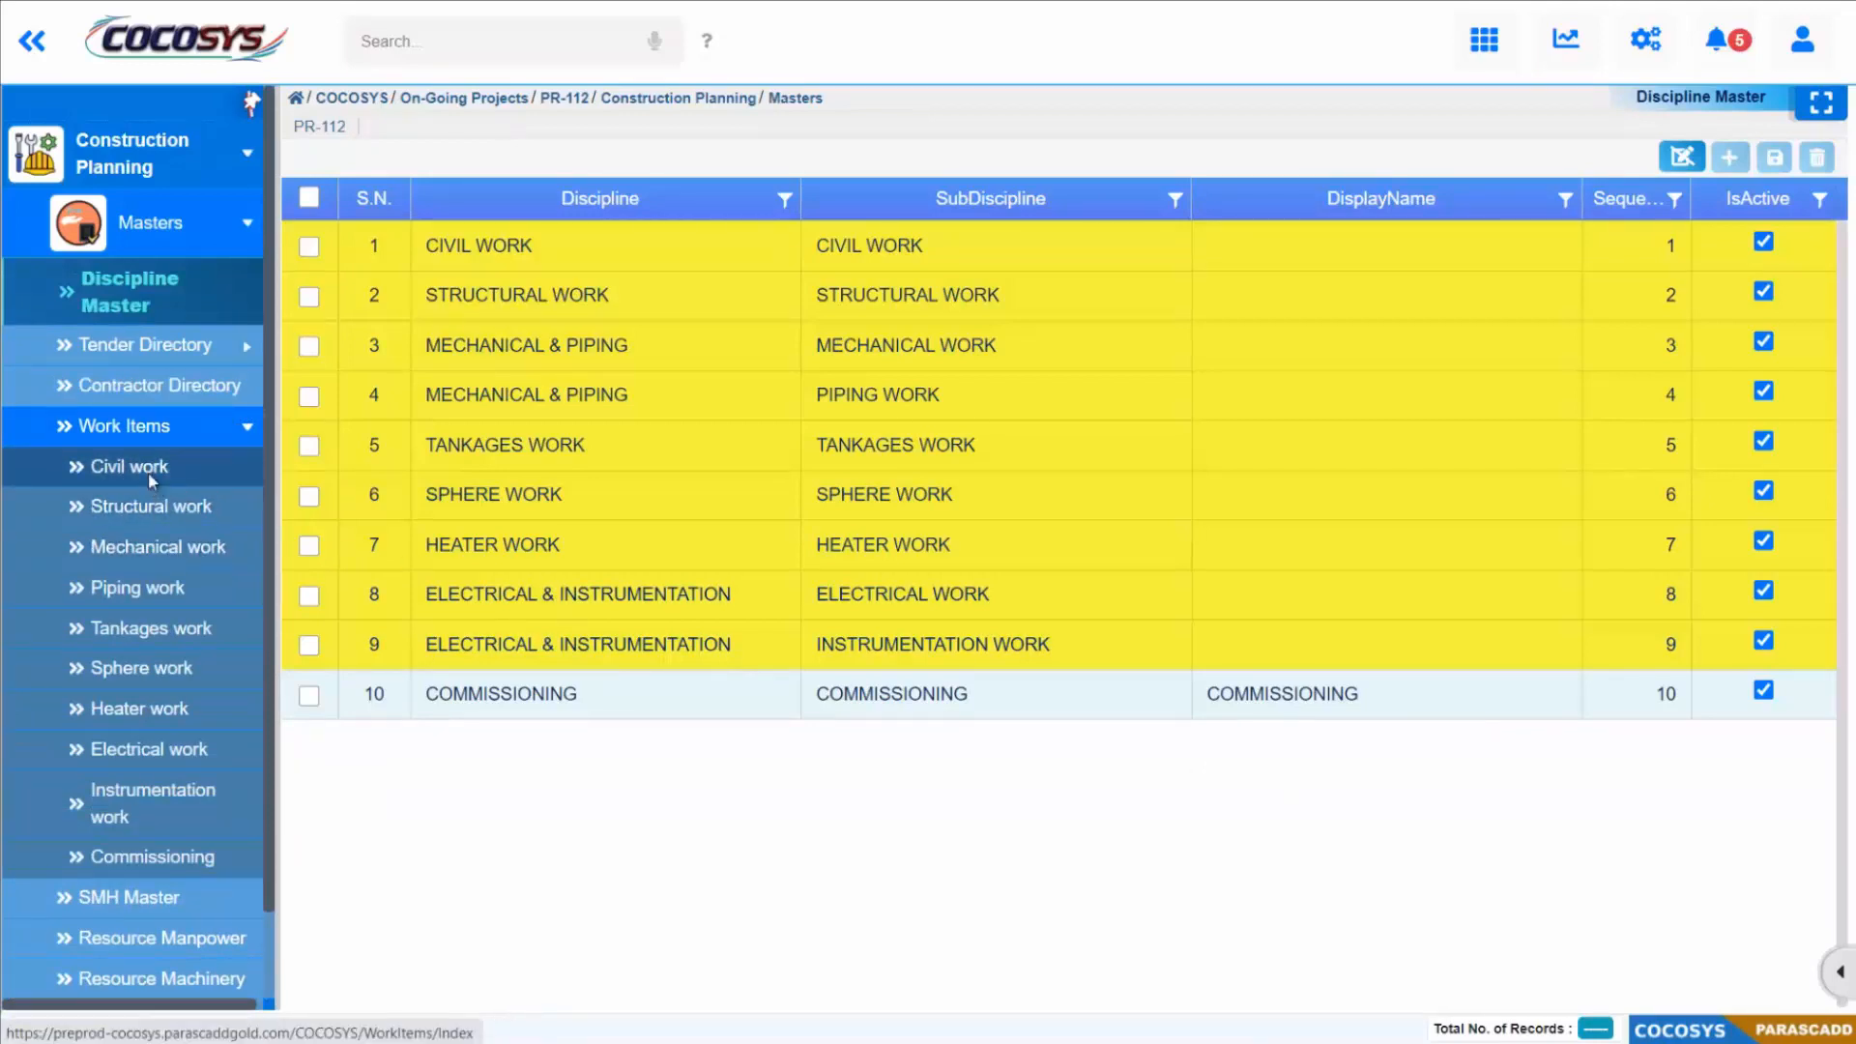
click(147, 469)
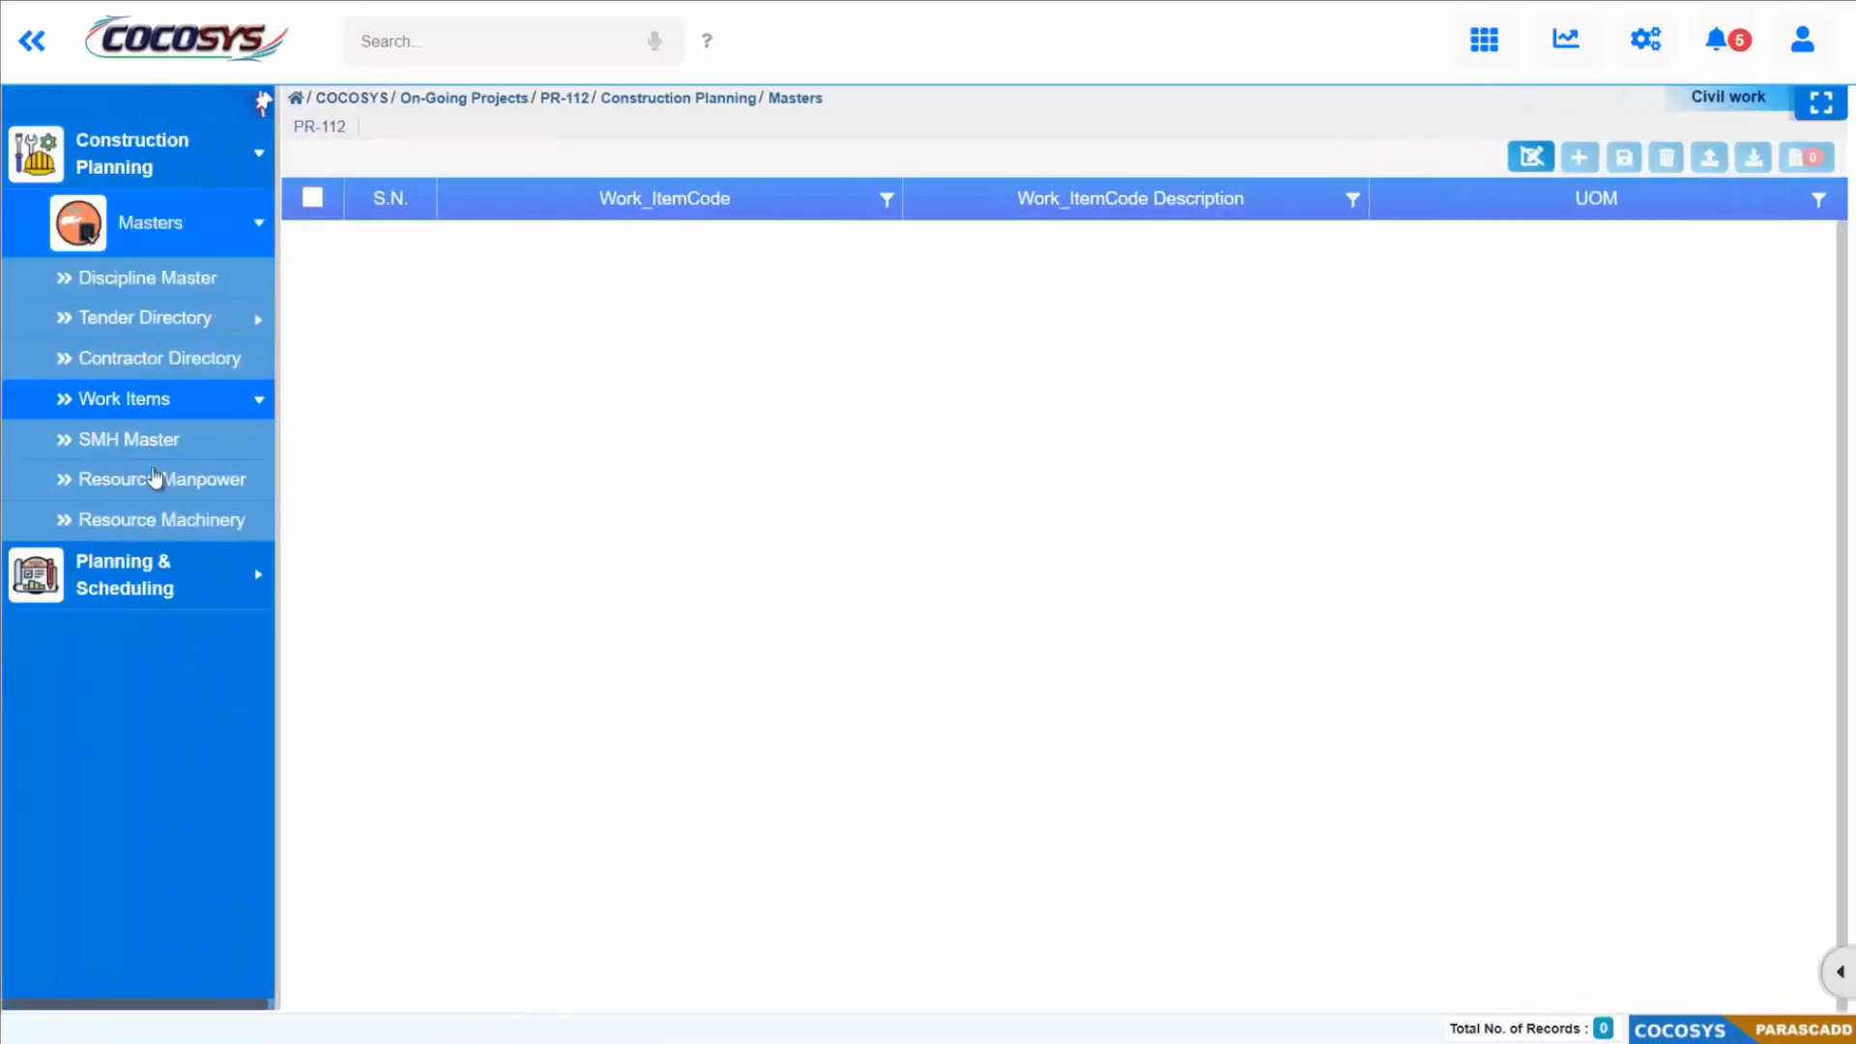
click(1530, 156)
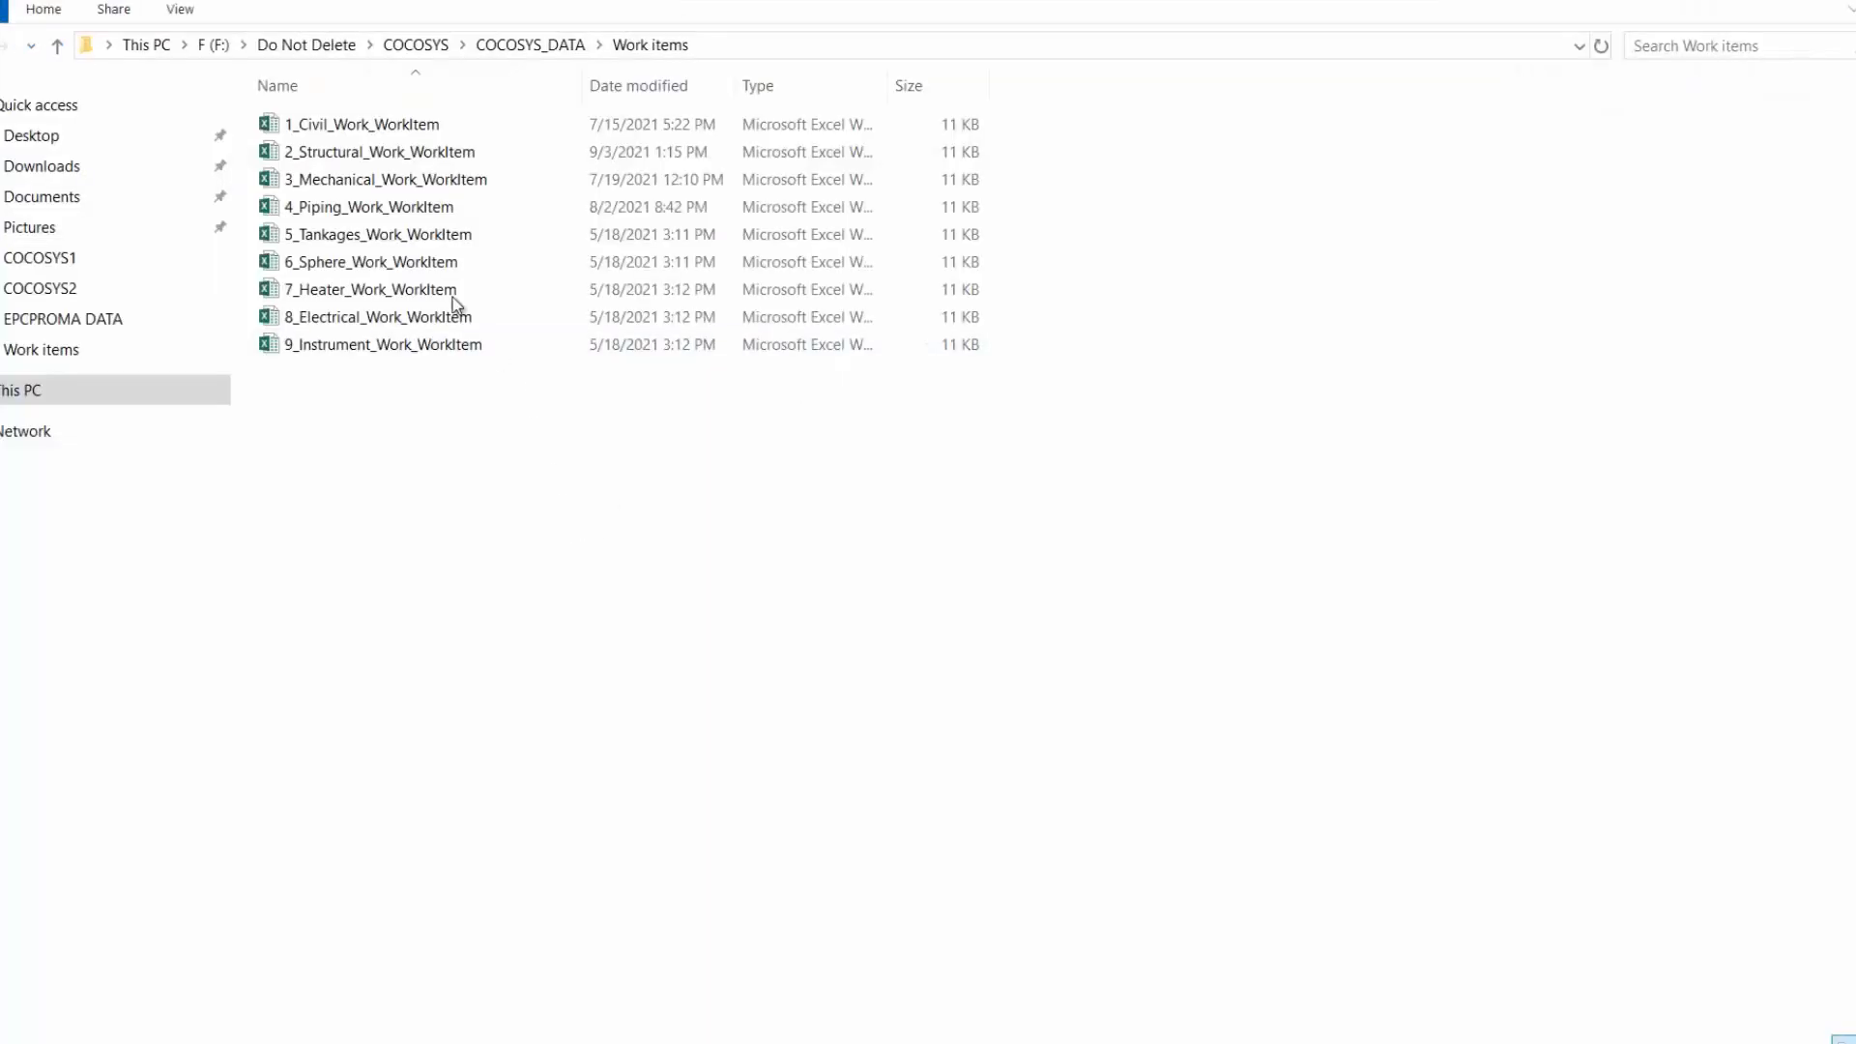
Step: Switch to Excel and review the civil work item sheet's WorkItemCode, WorkName and UOM columns
double_click(360, 134)
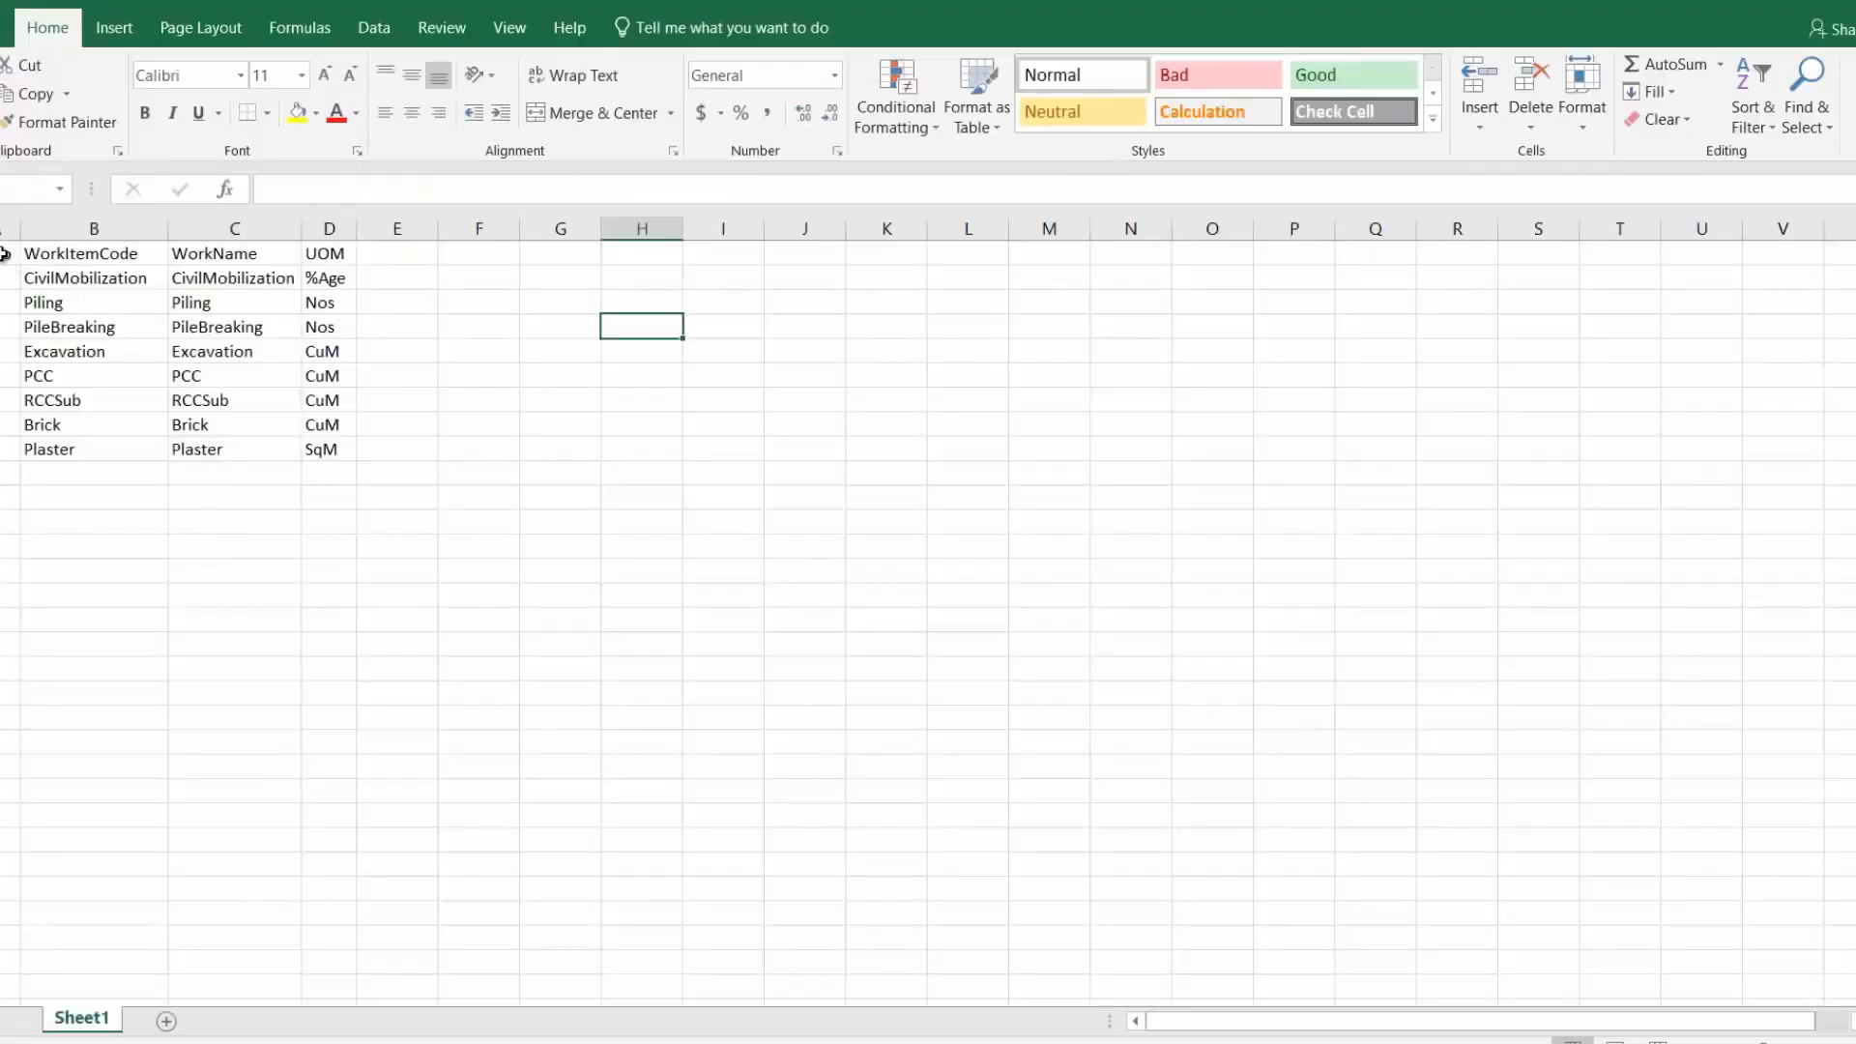
drag(8, 254, 324, 452)
click(576, 524)
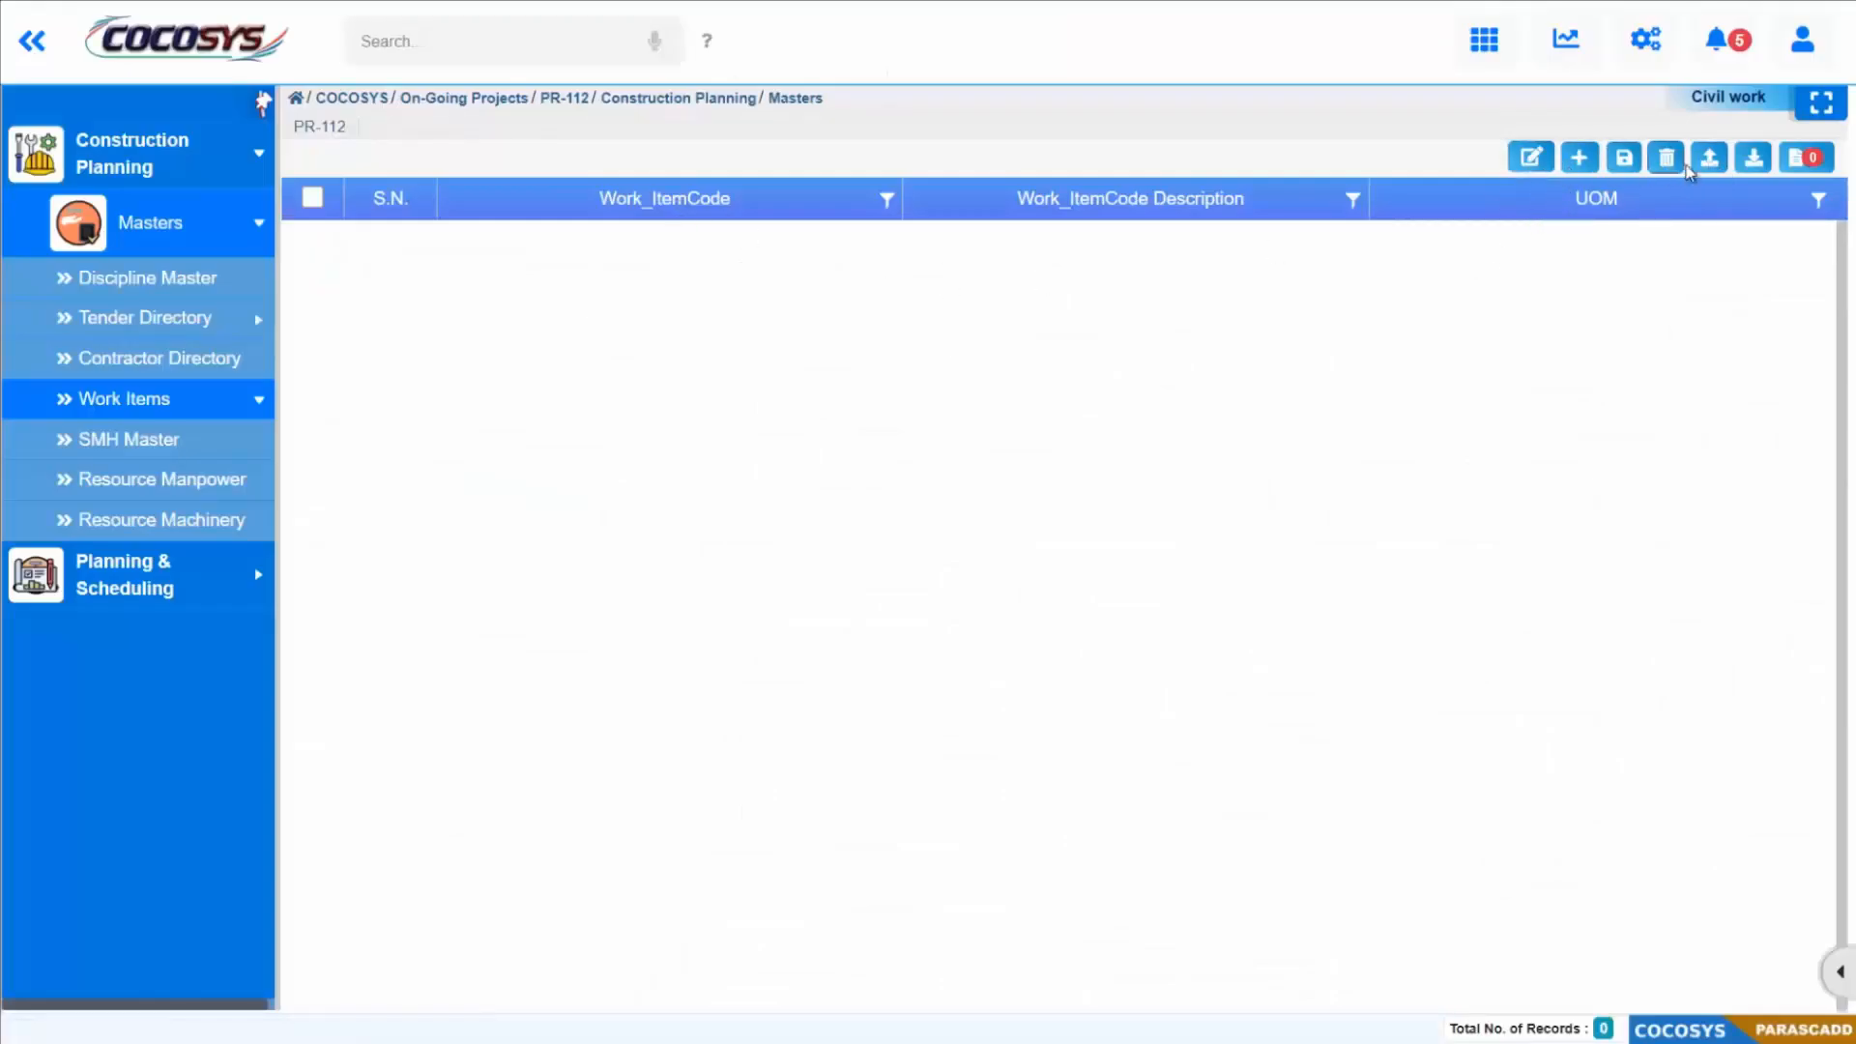
Step: Start a civil work item import in COCOSYS and choose the file 1_Civil_Work_WorkItem from the COCOSYS_DATA Work items folder
click(1711, 160)
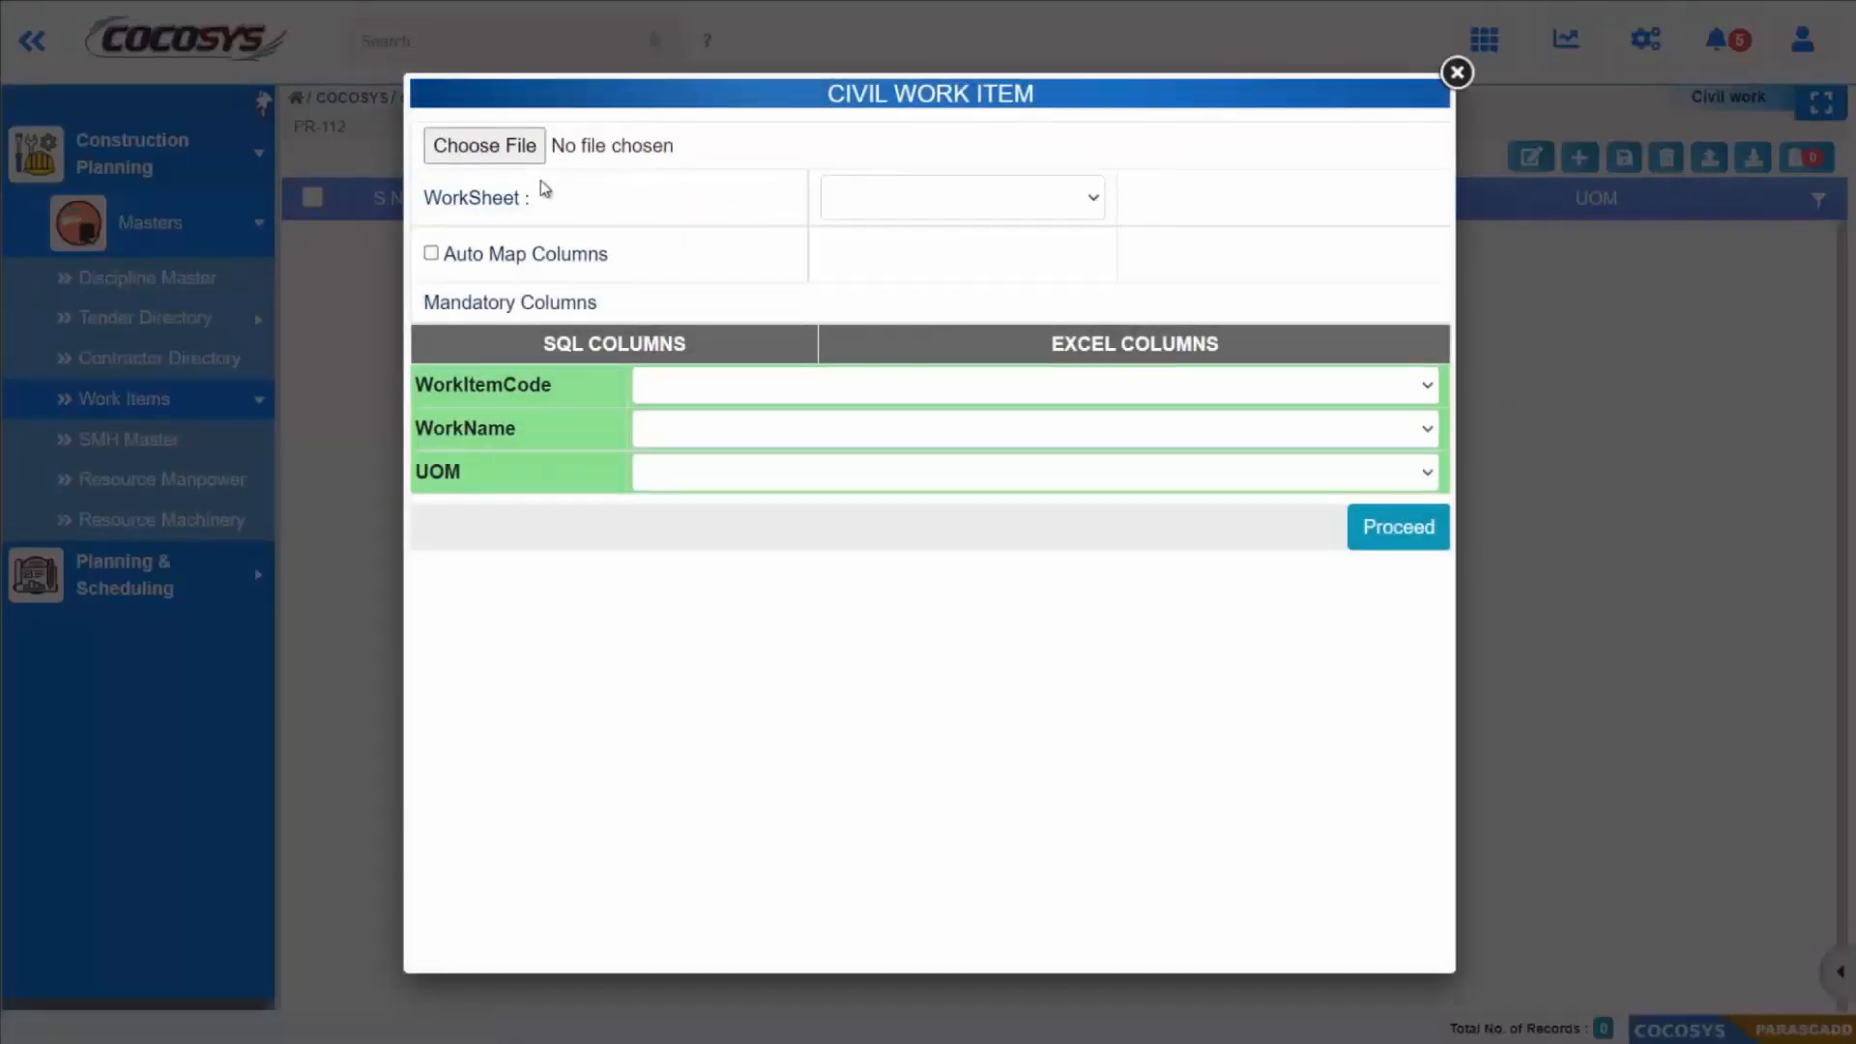
click(501, 151)
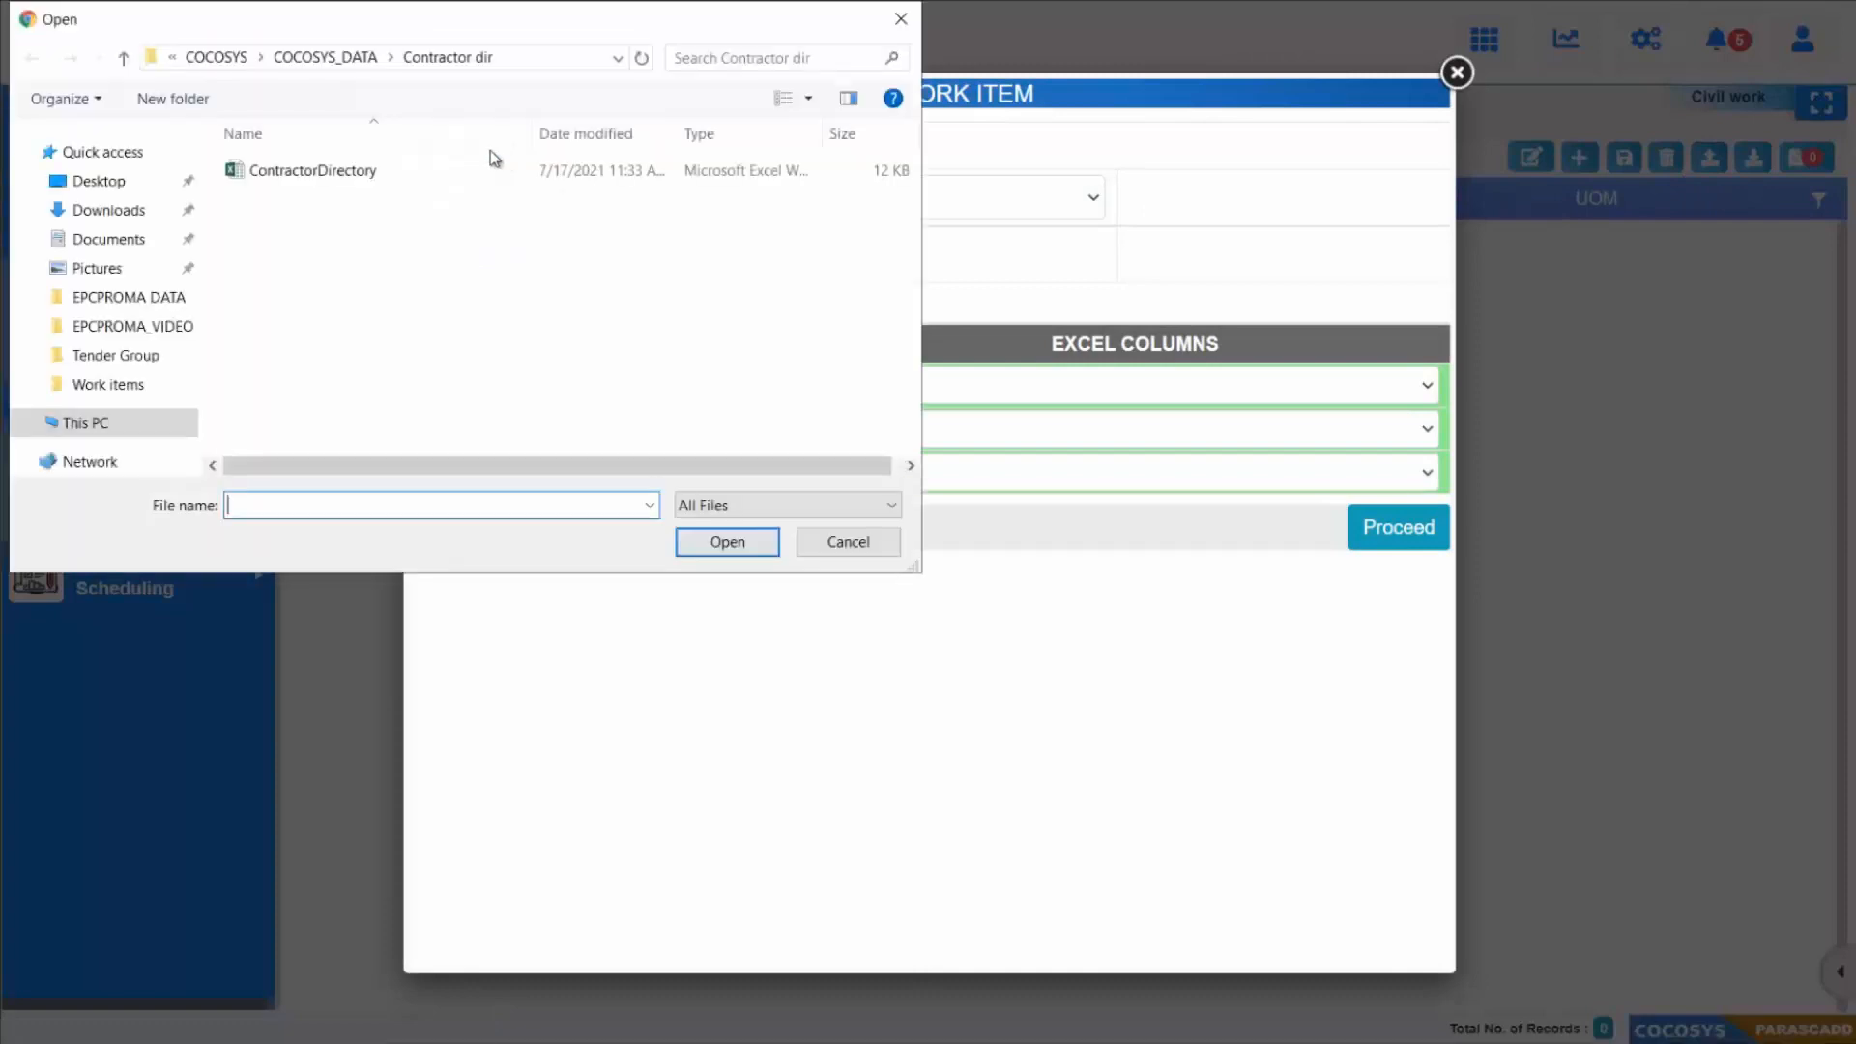
click(325, 57)
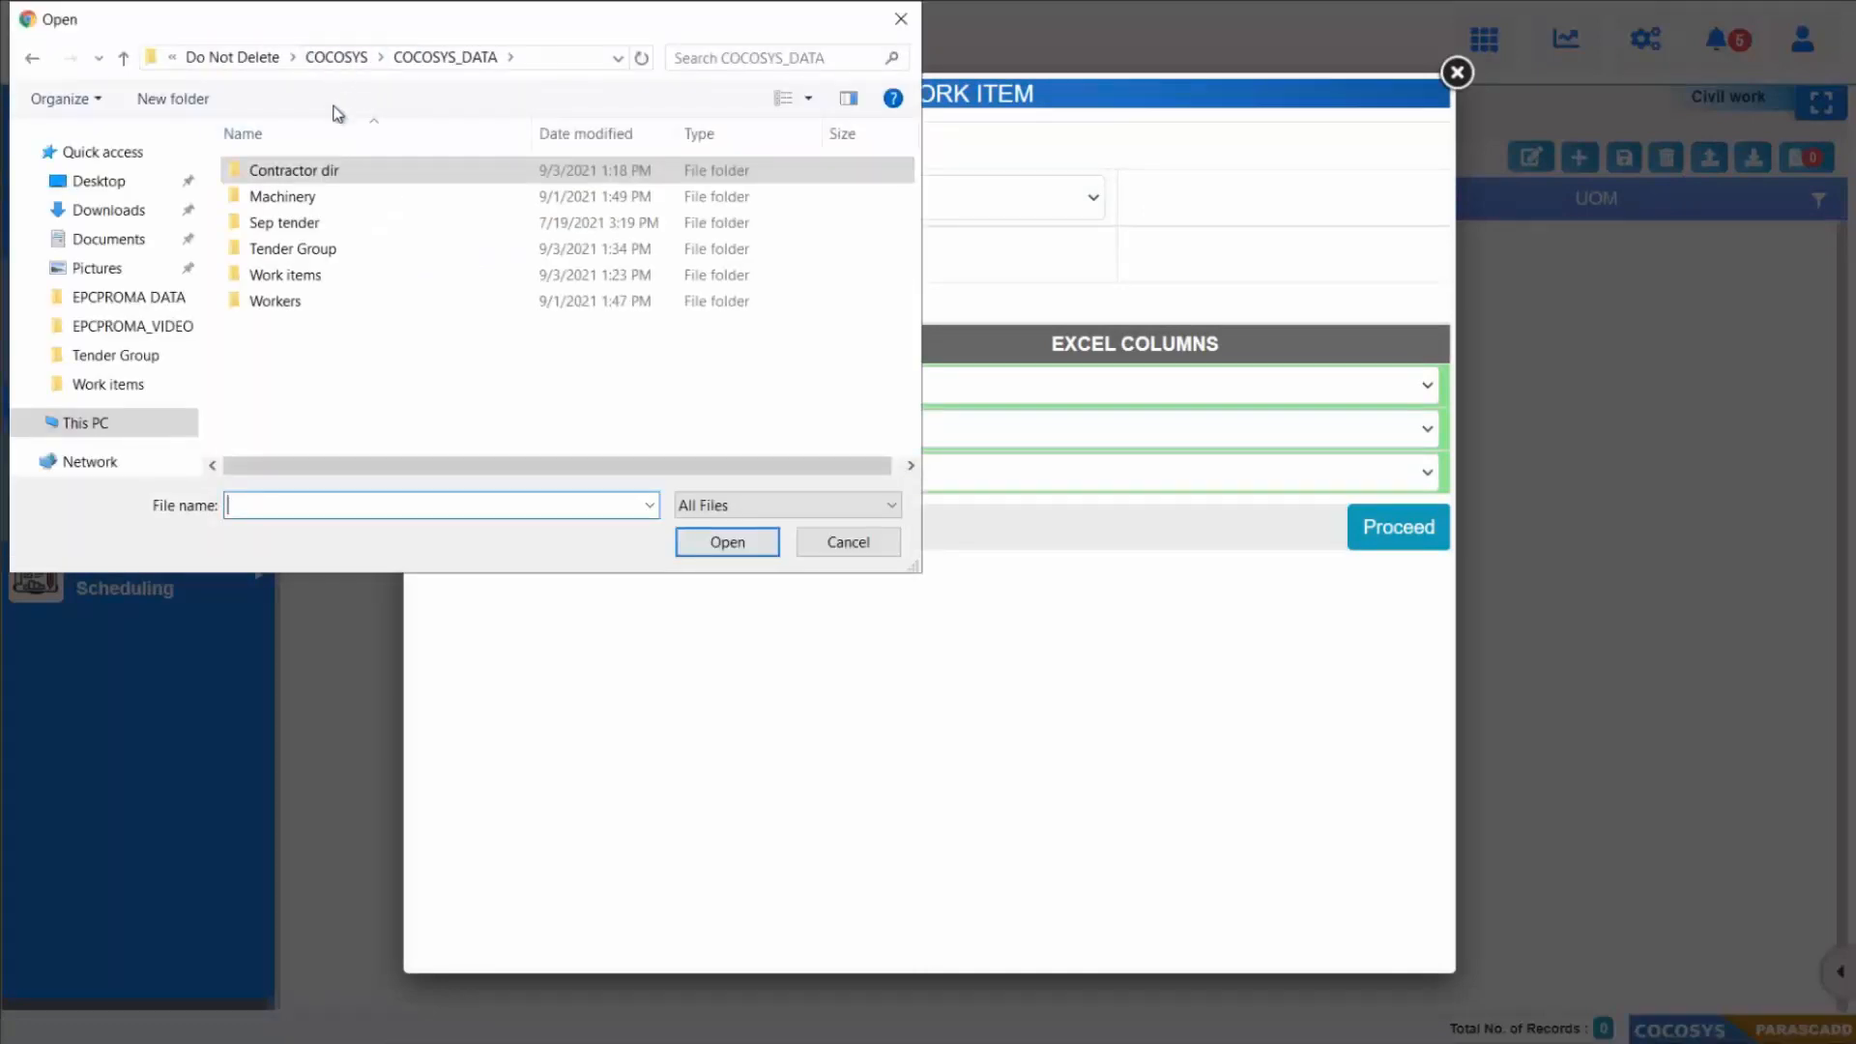
double_click(297, 277)
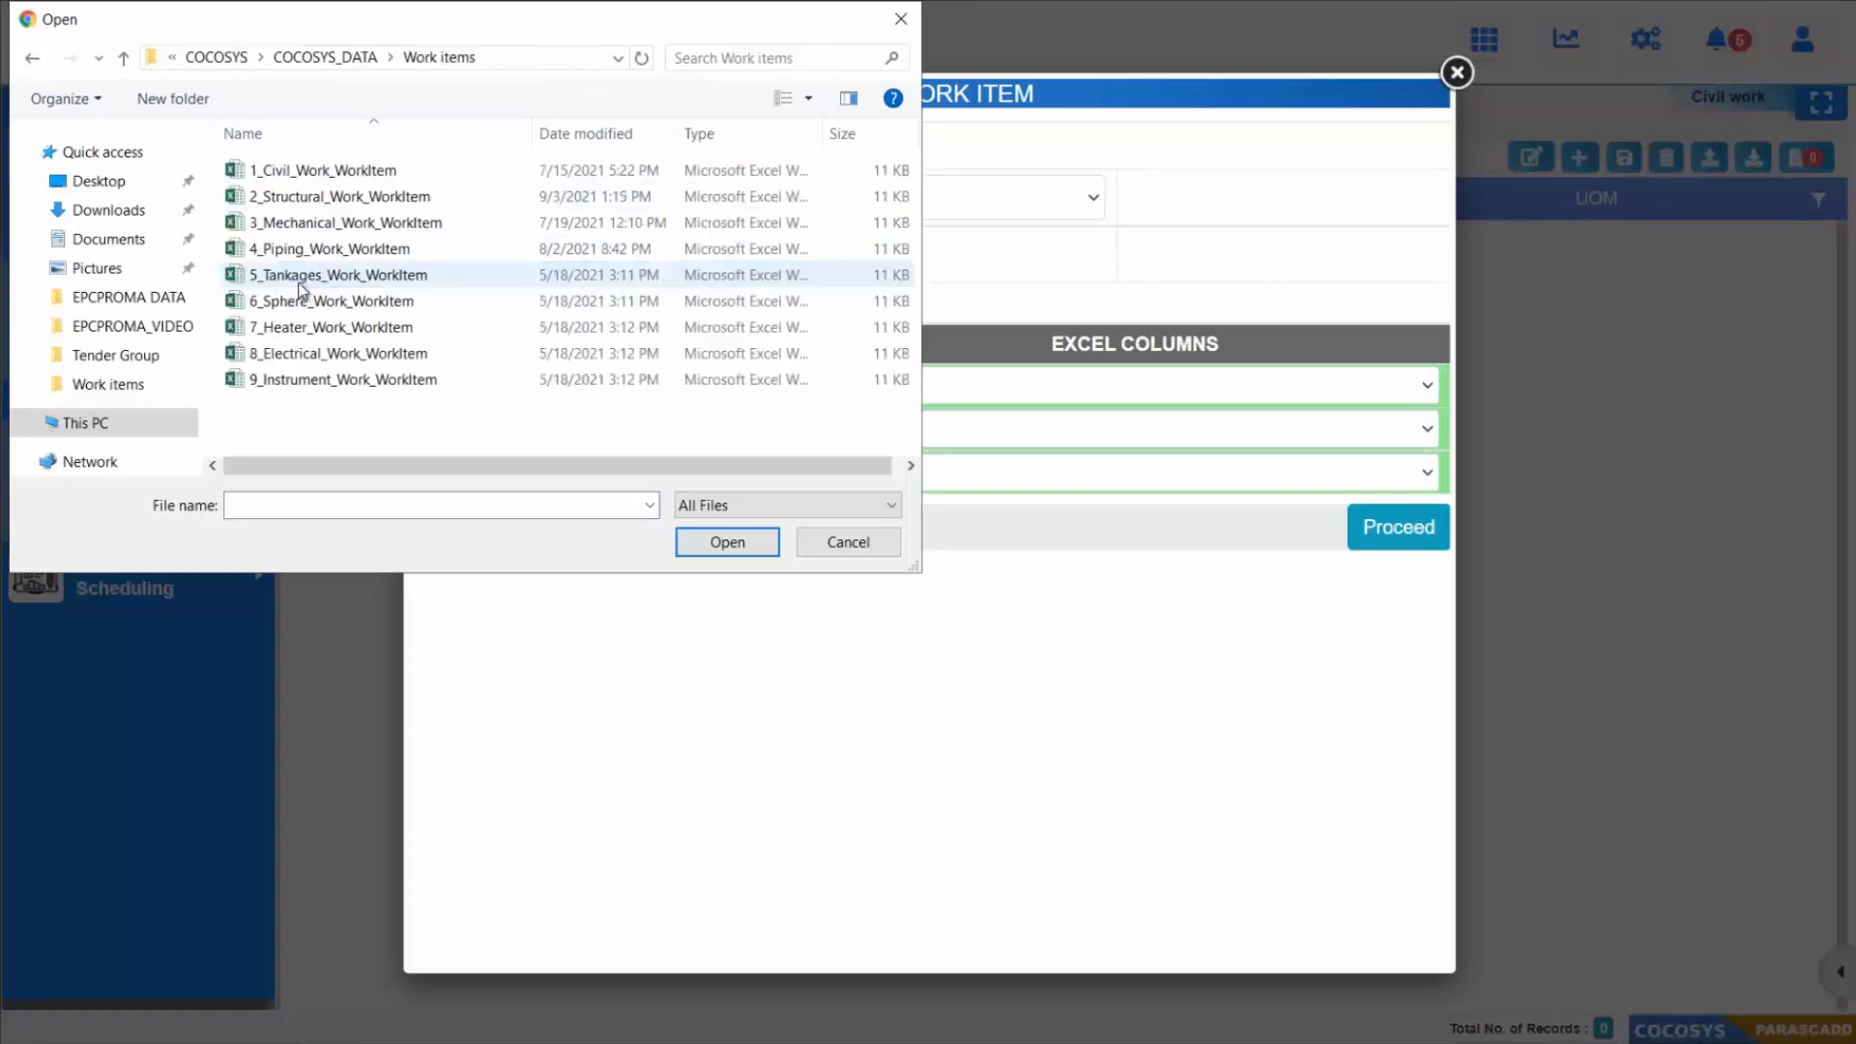
click(327, 174)
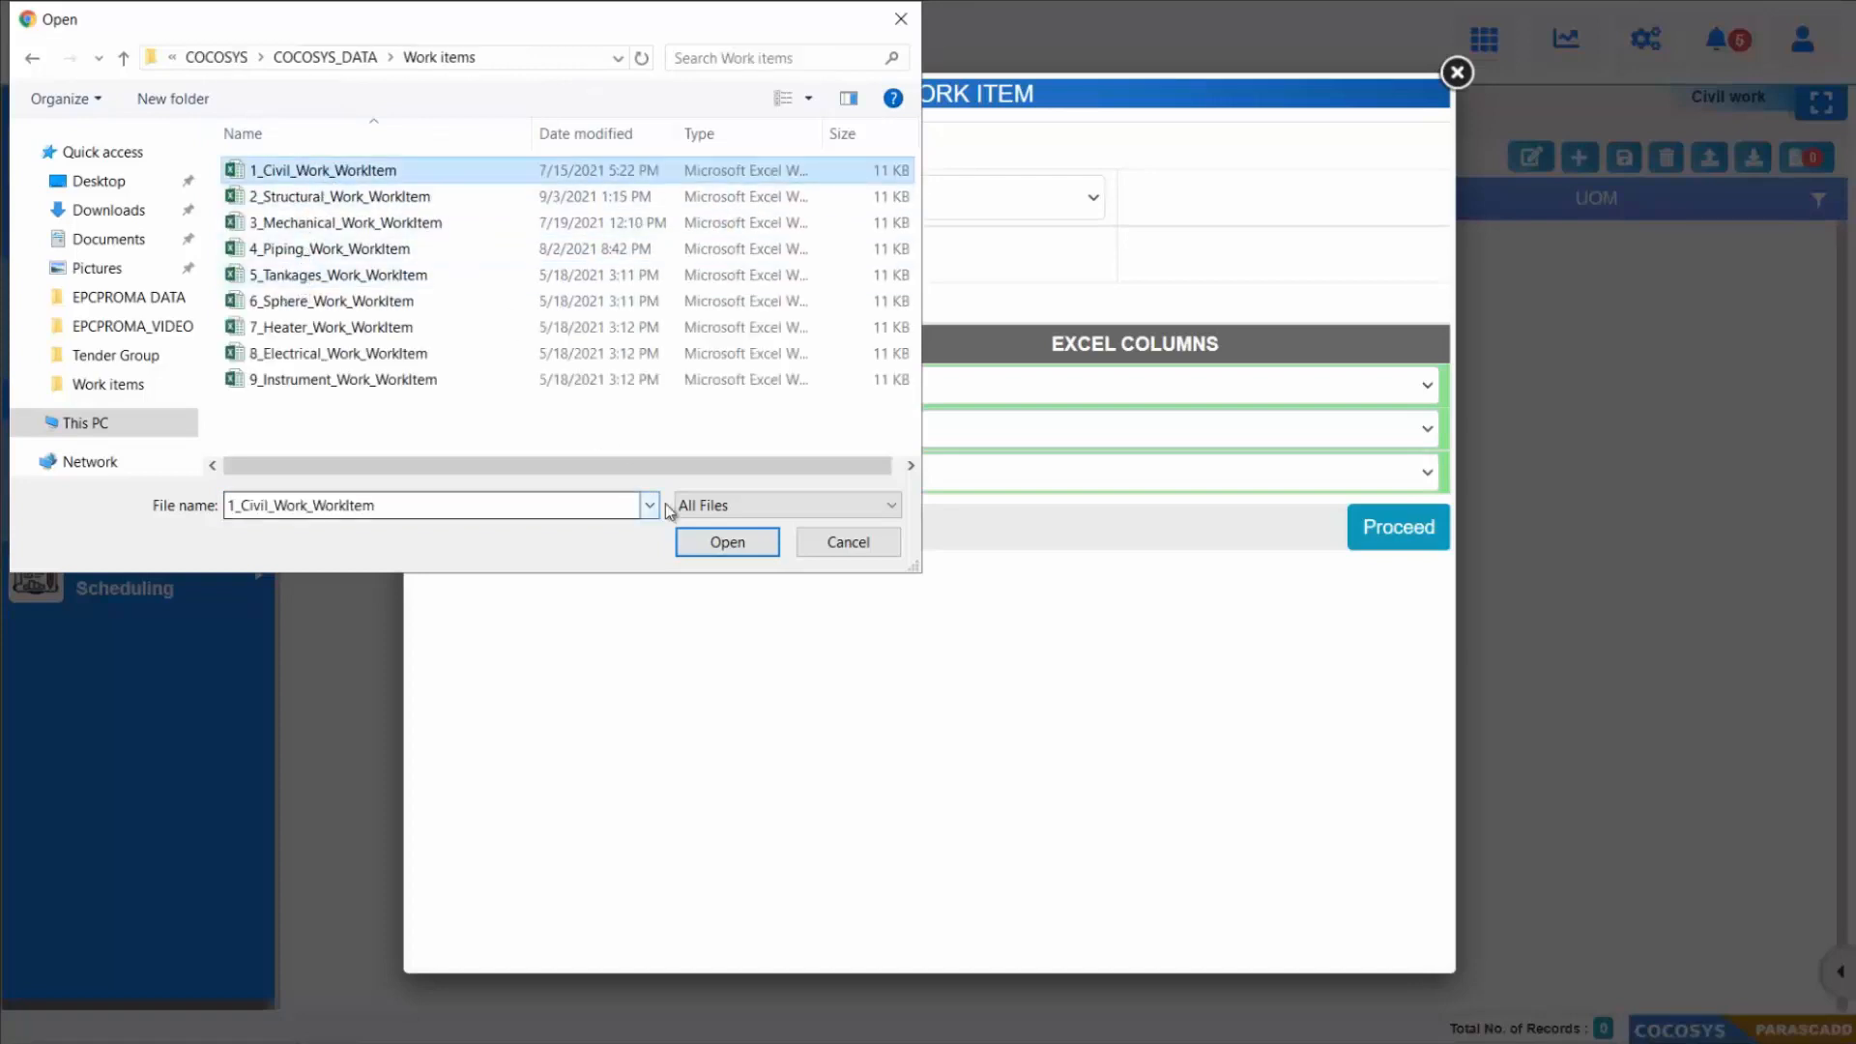
click(727, 542)
Step: Select worksheet Sheet1$, auto-map the columns and run the civil work item import
click(899, 199)
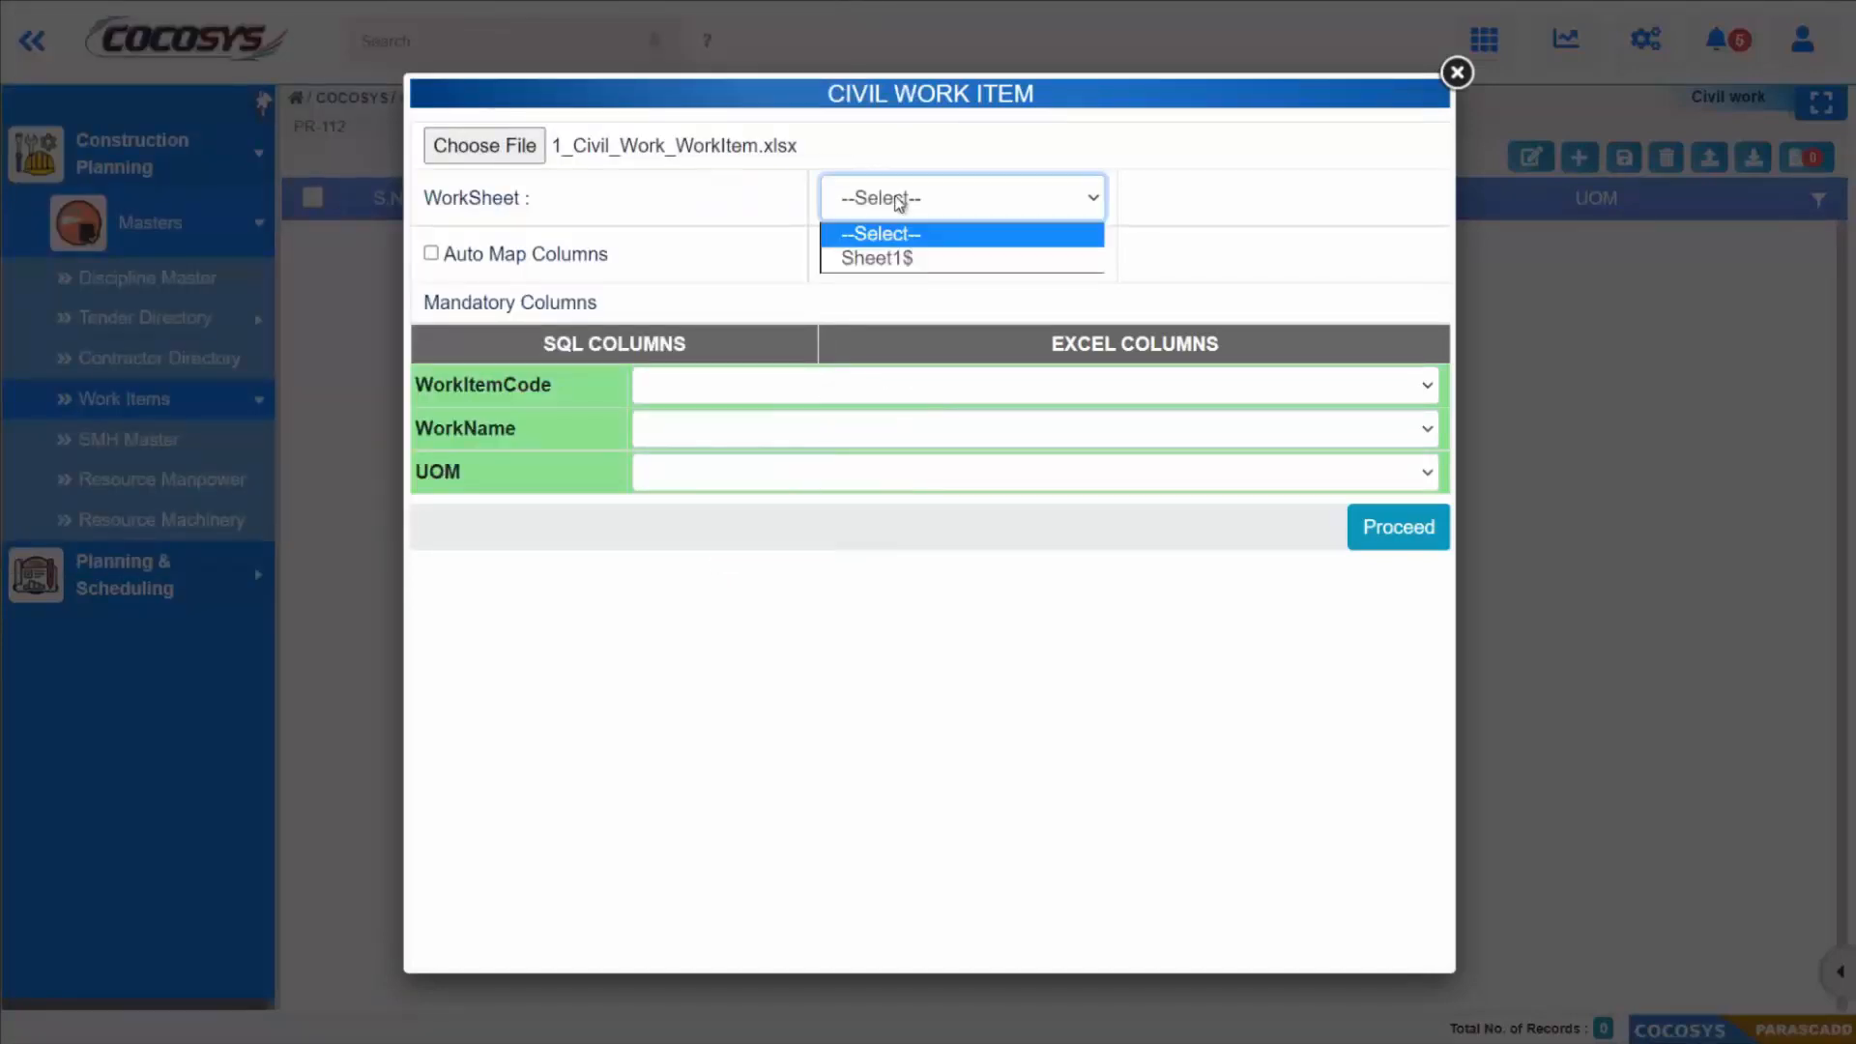
click(891, 257)
click(431, 254)
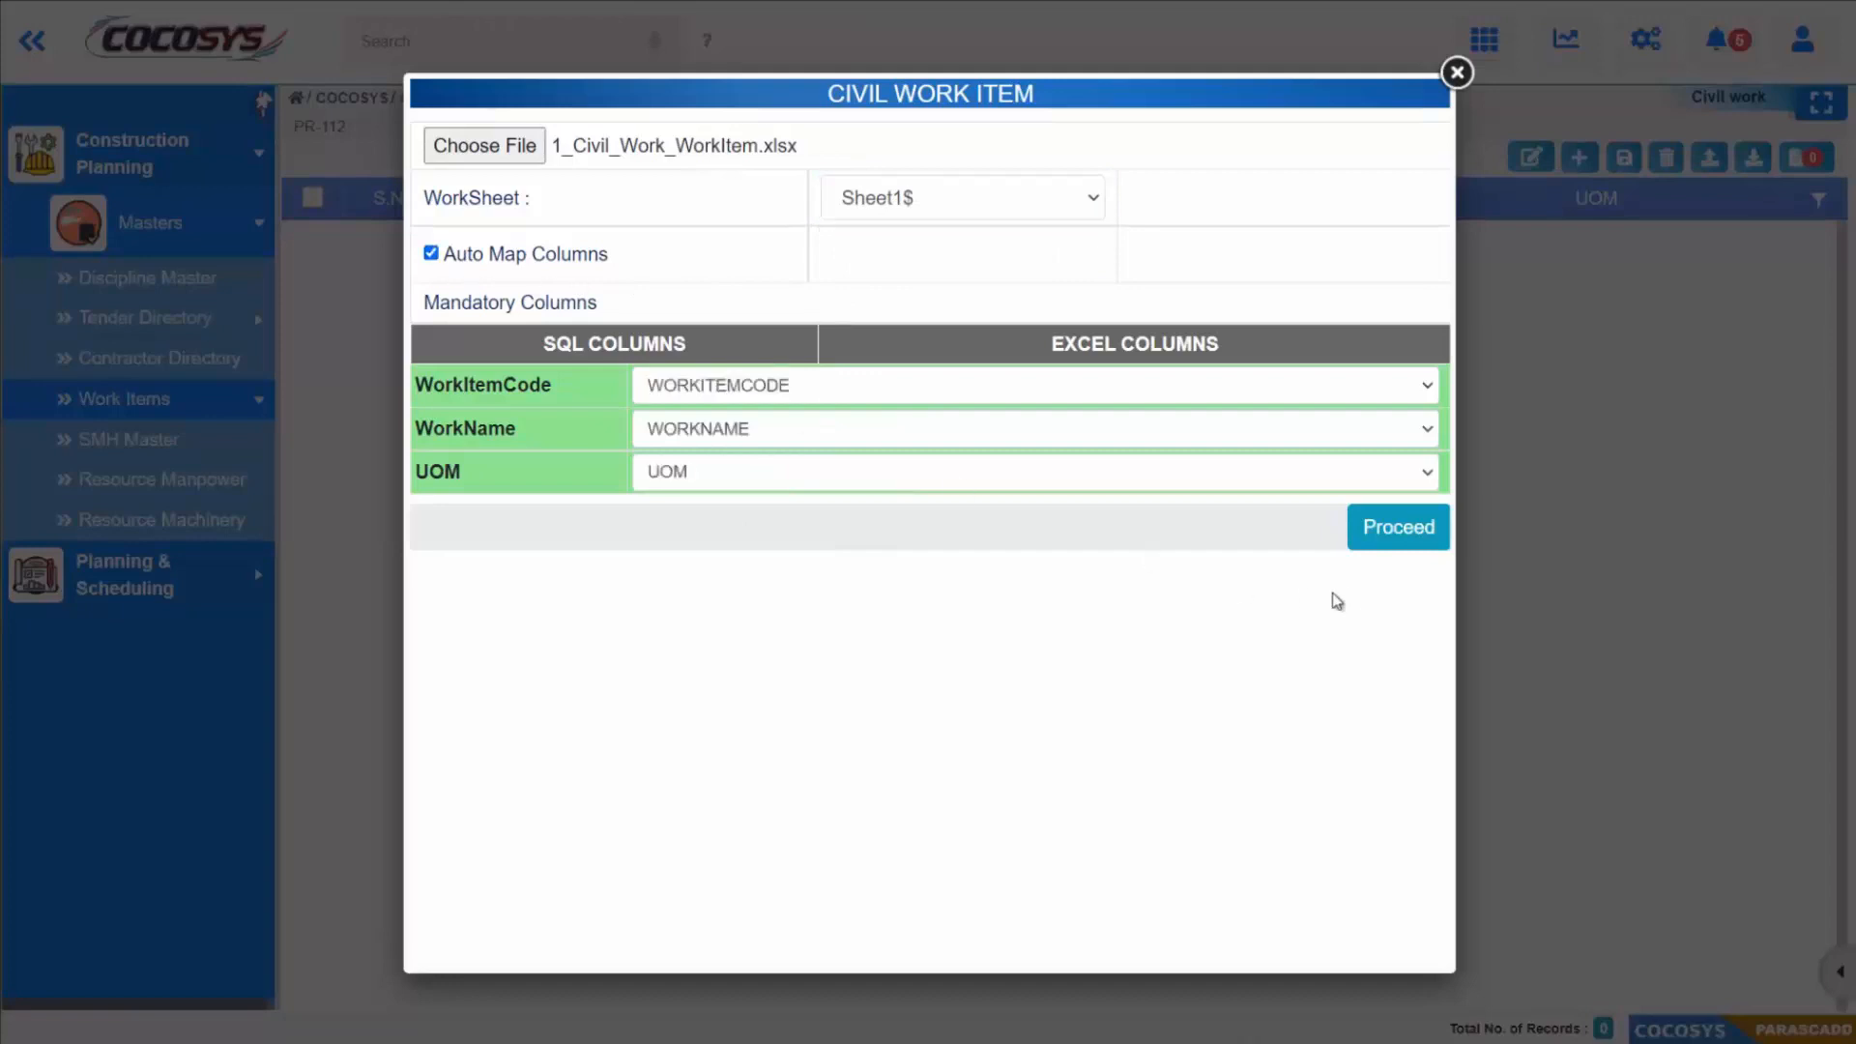
click(1379, 541)
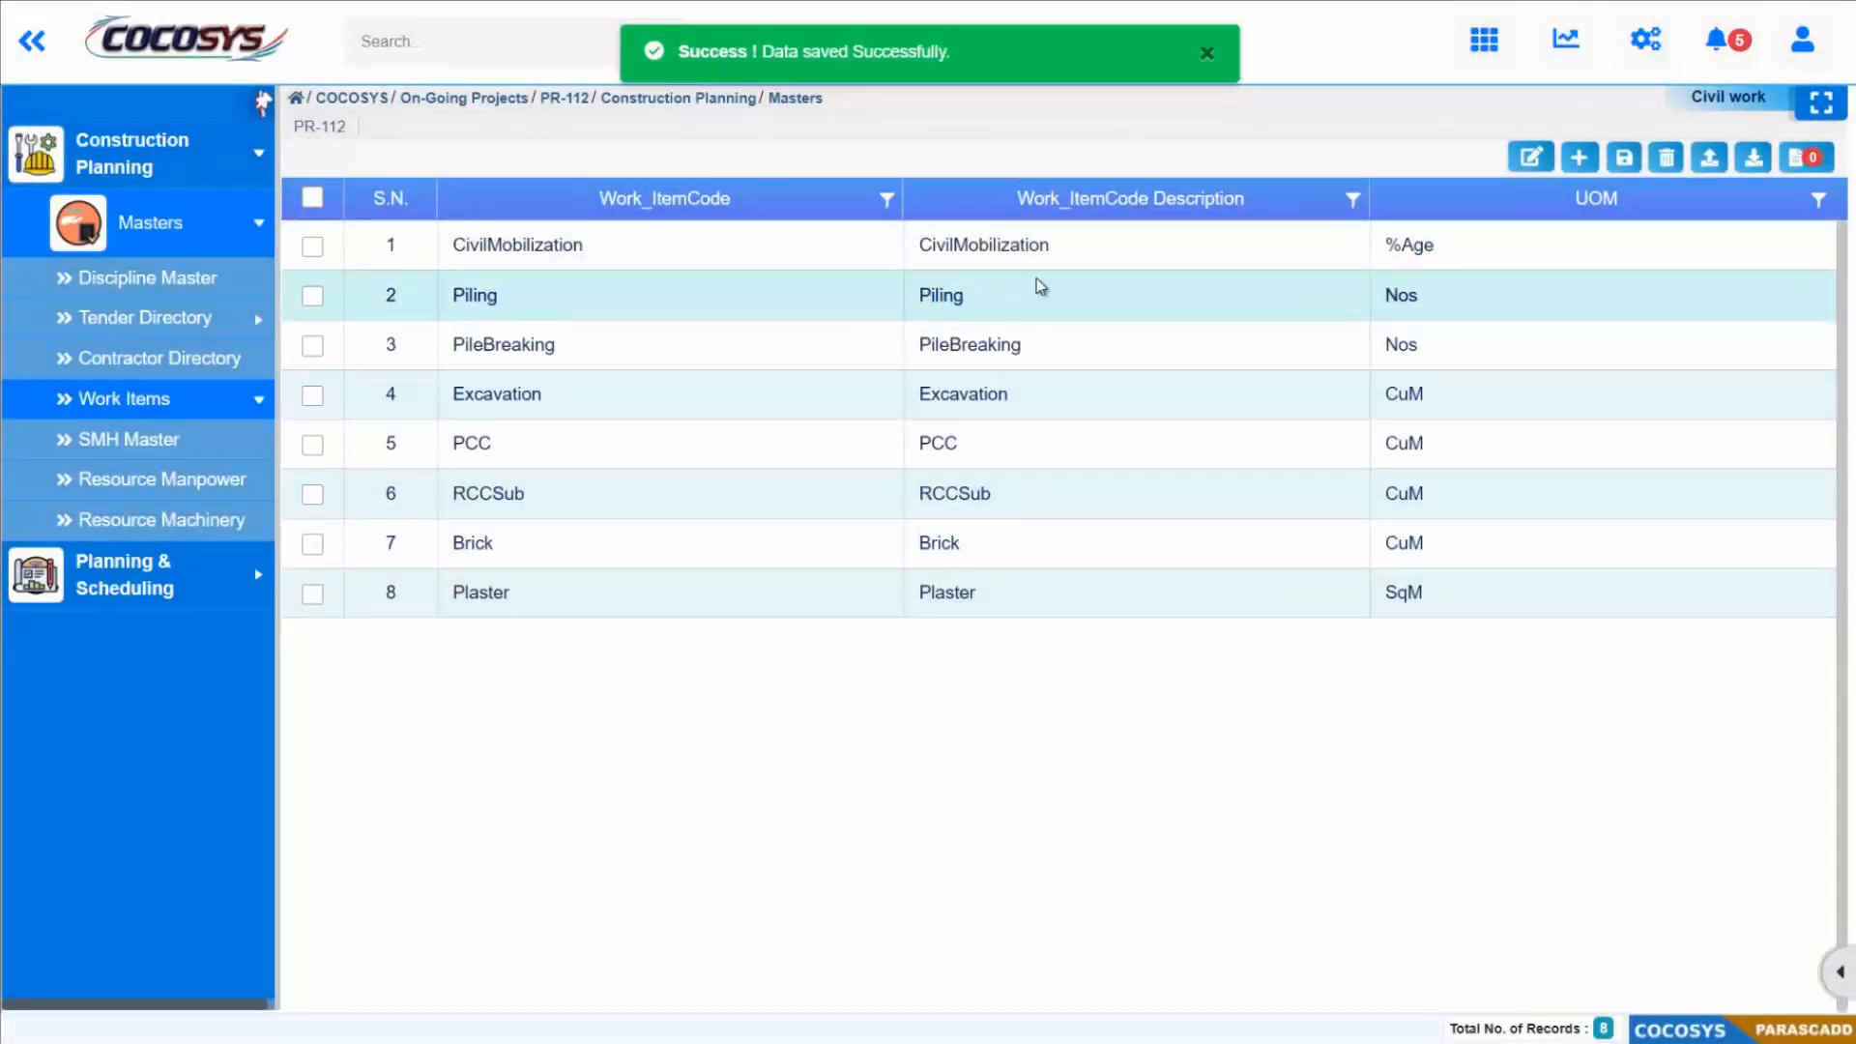
Step: Open the Structural work items for editing and choose 2_Structural_Work_WorkItem as the file to import
click(257, 410)
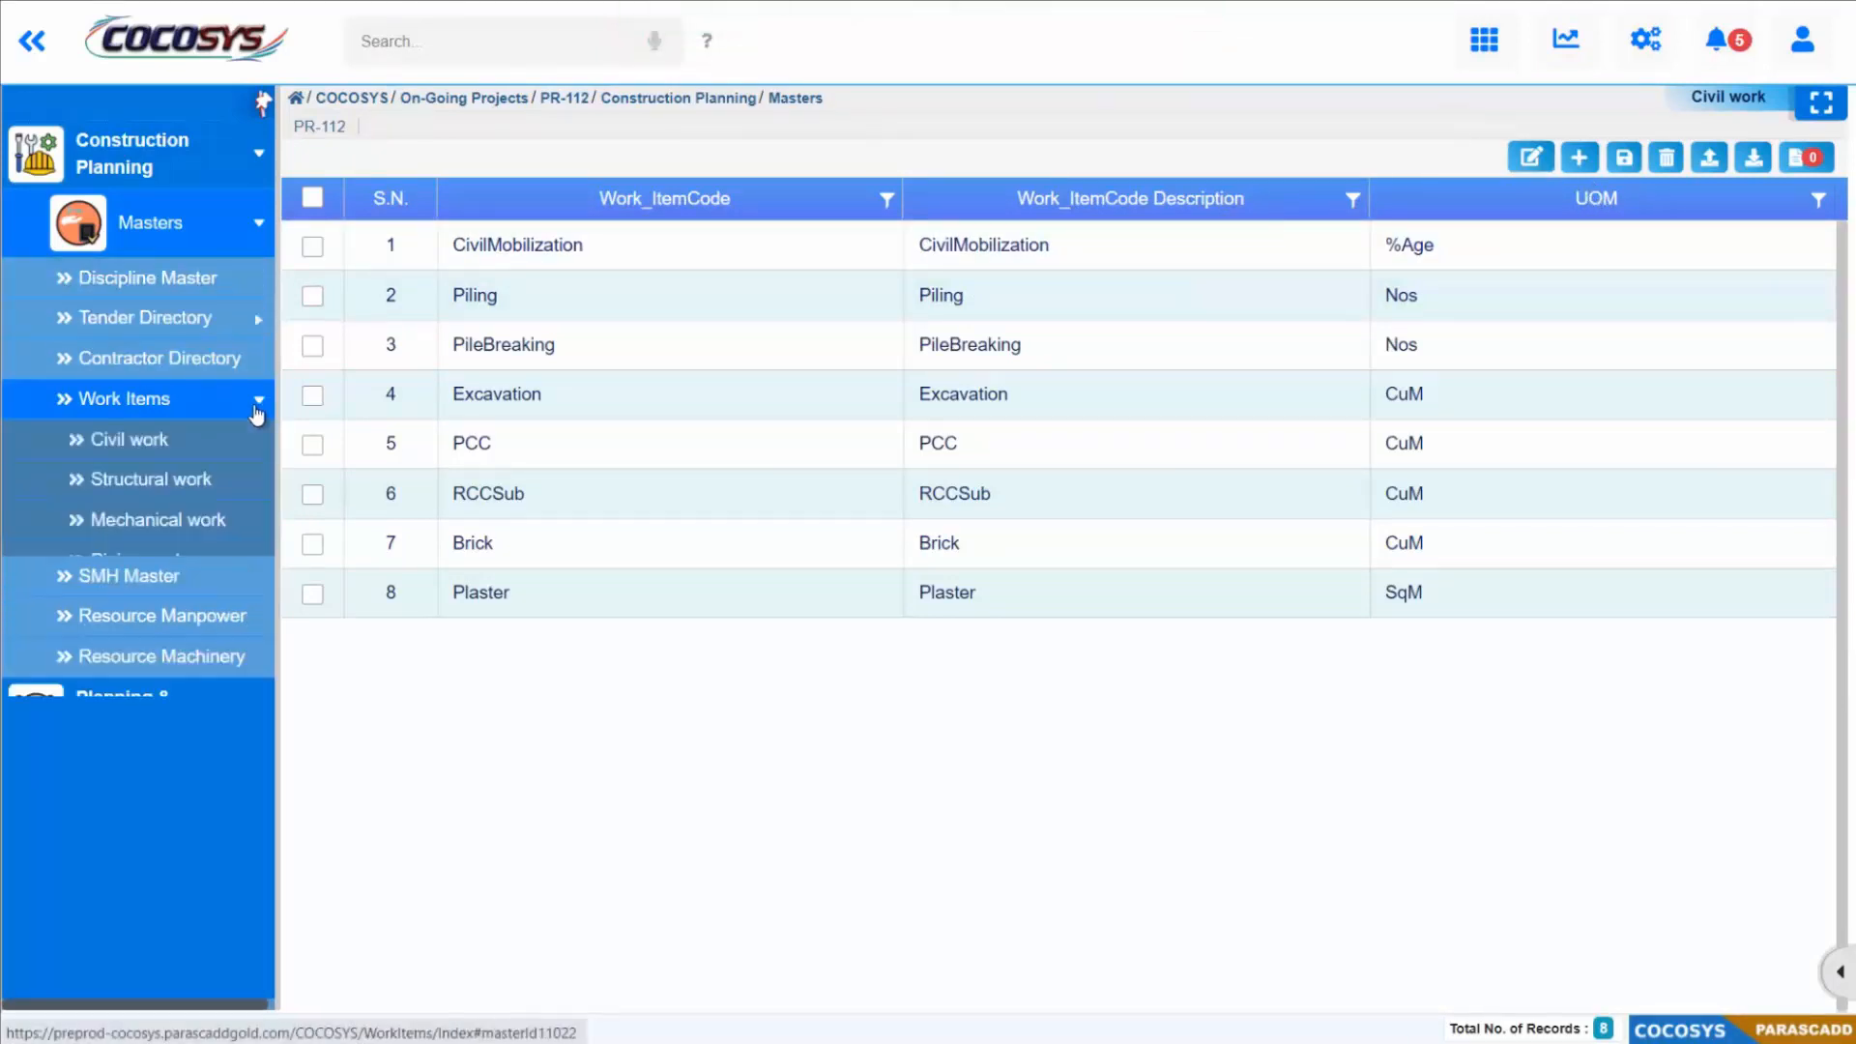
click(178, 480)
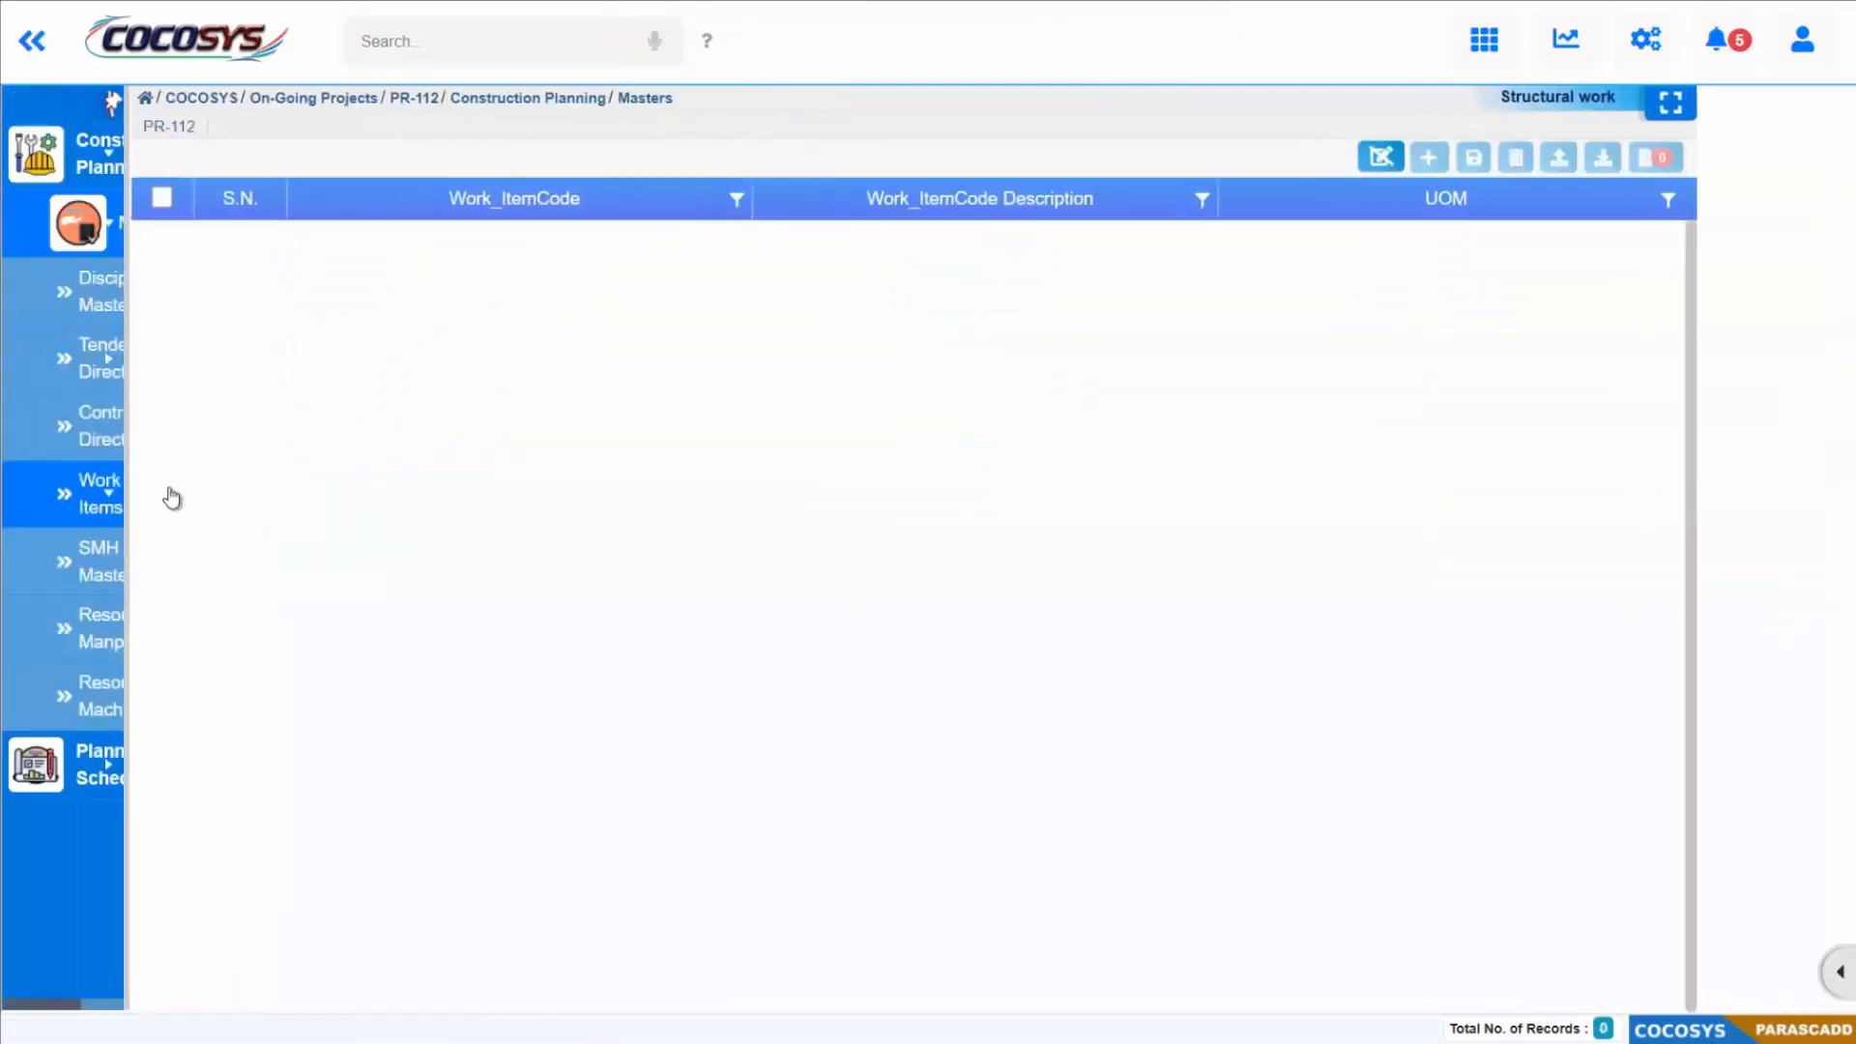
click(1527, 159)
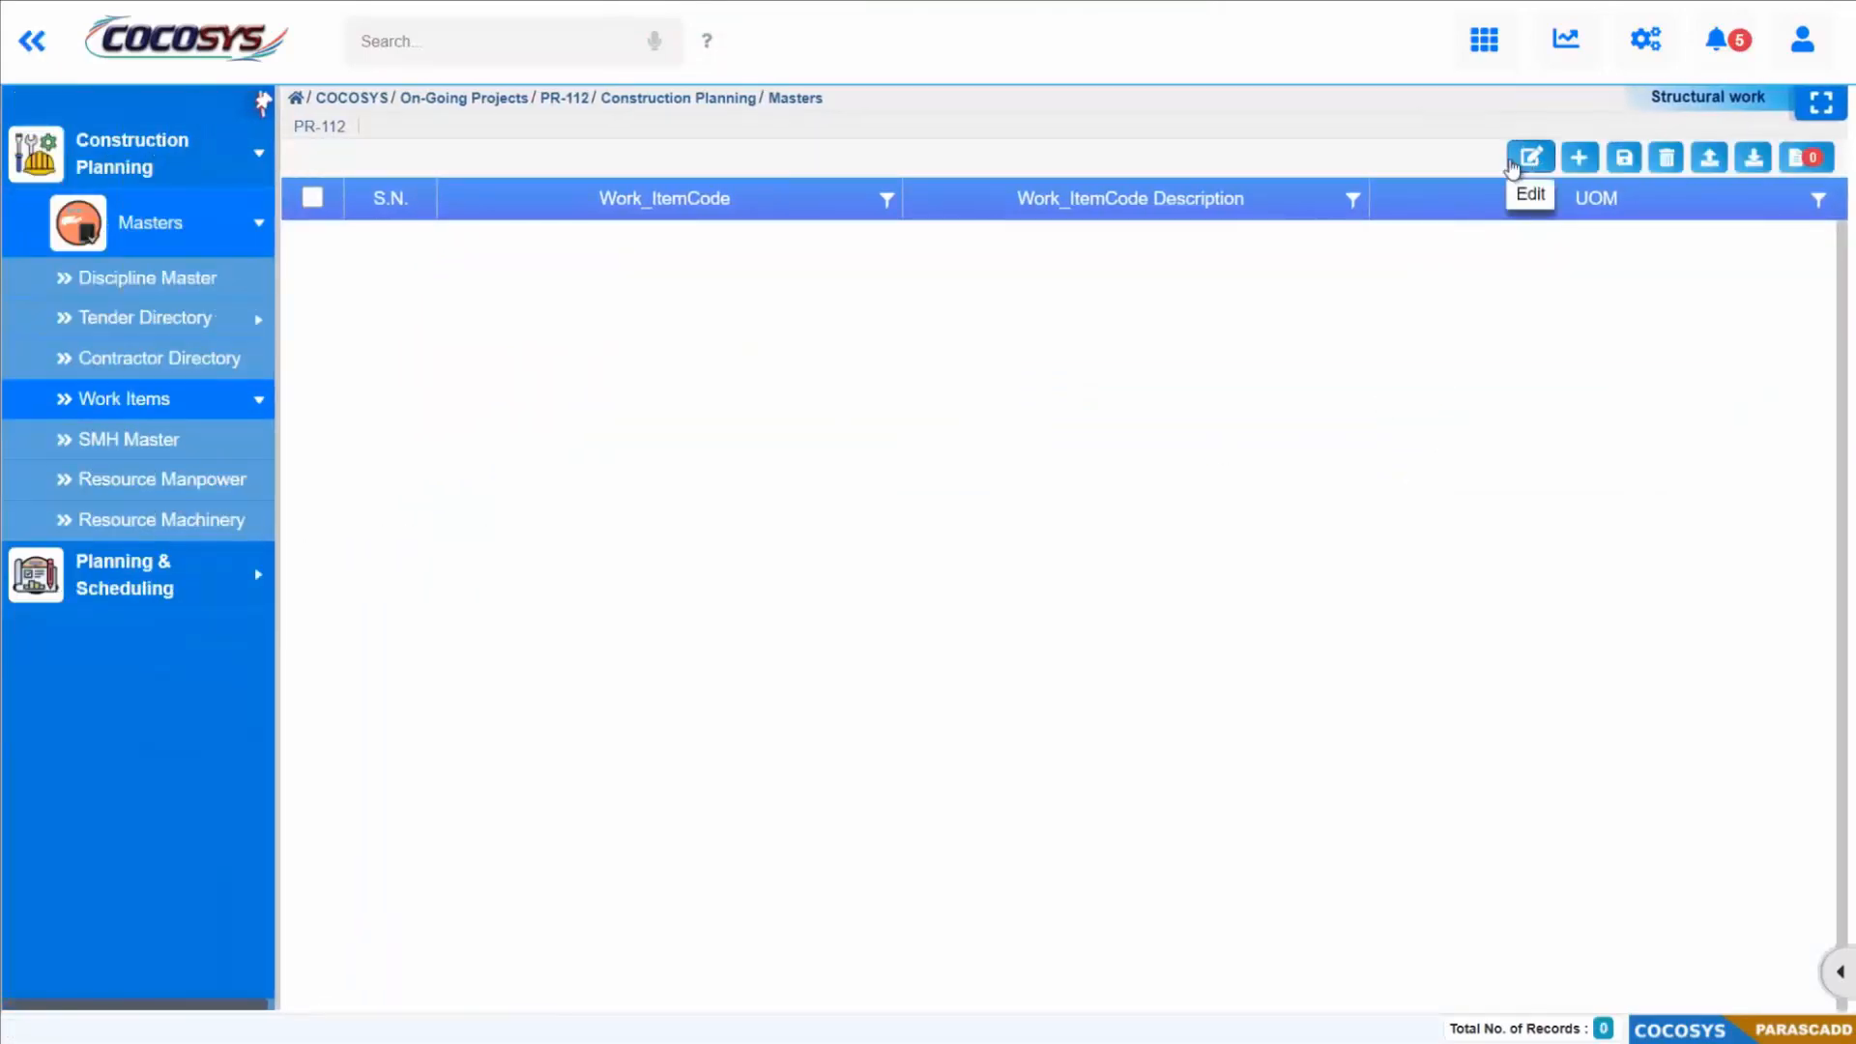
click(1709, 157)
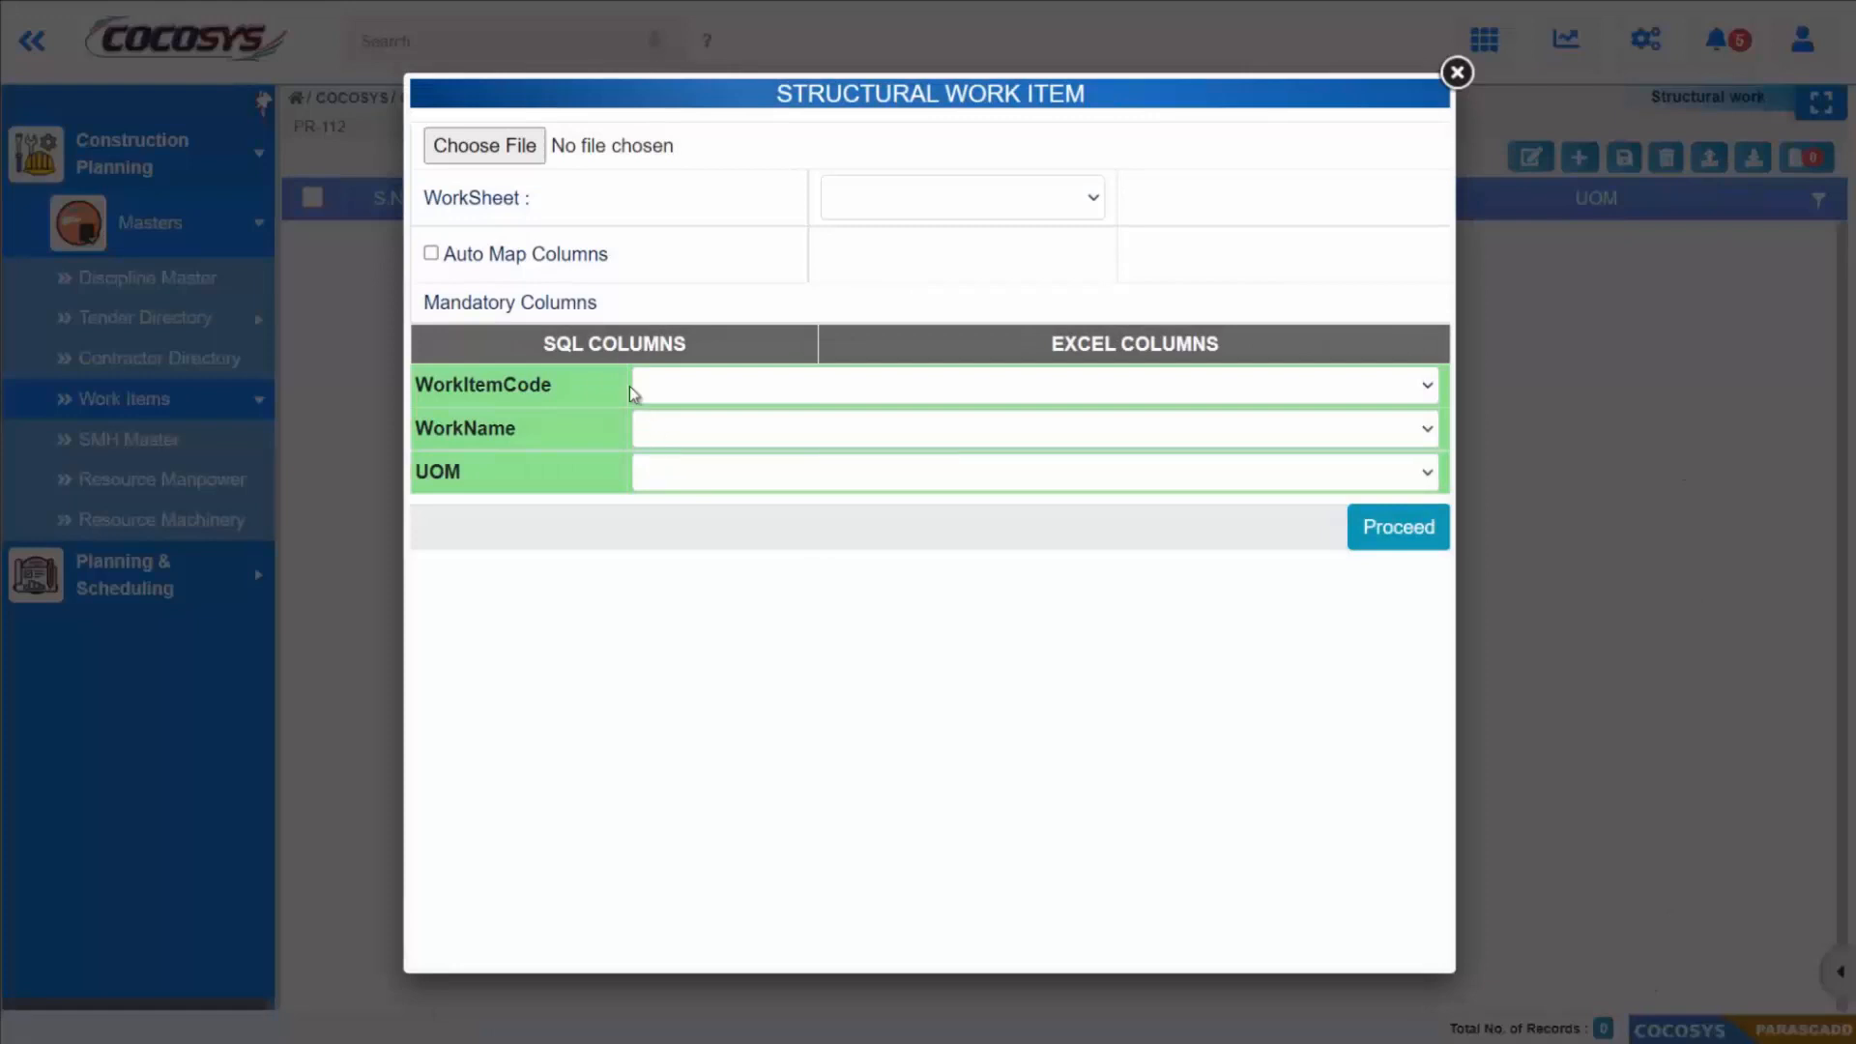
click(515, 145)
click(353, 198)
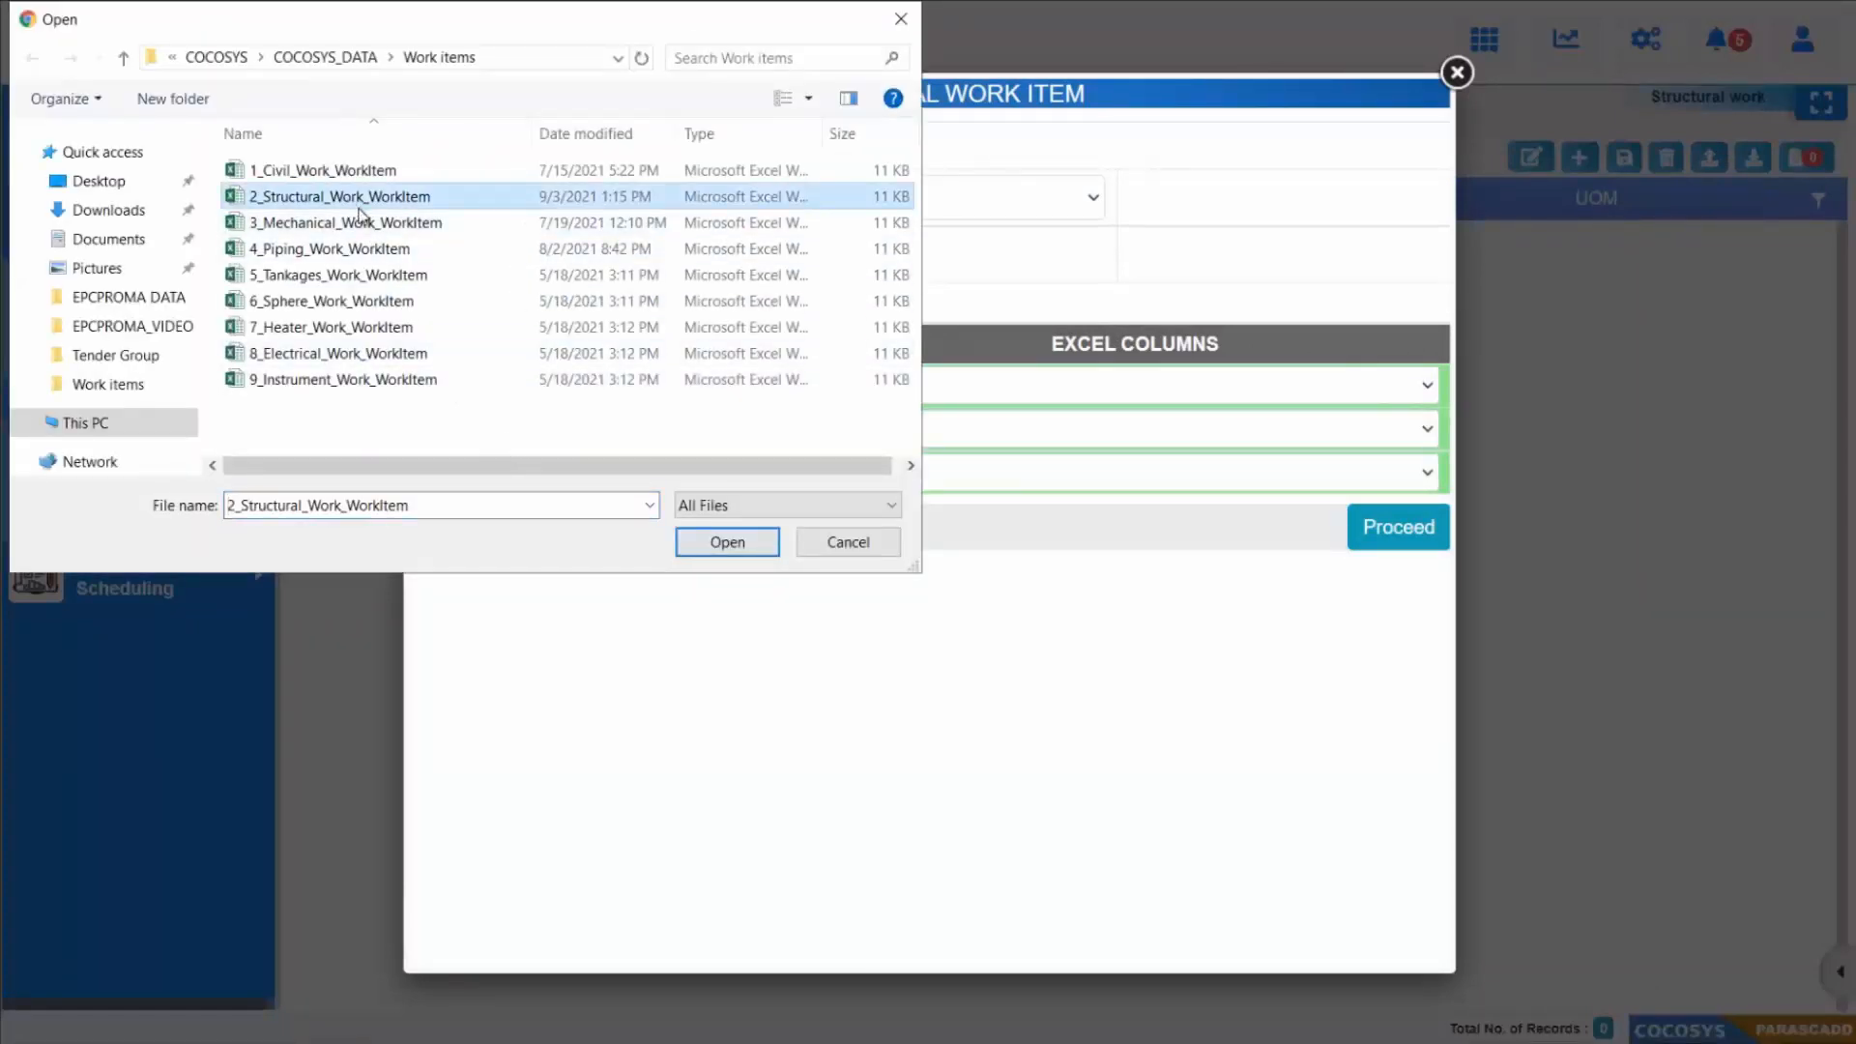
click(727, 542)
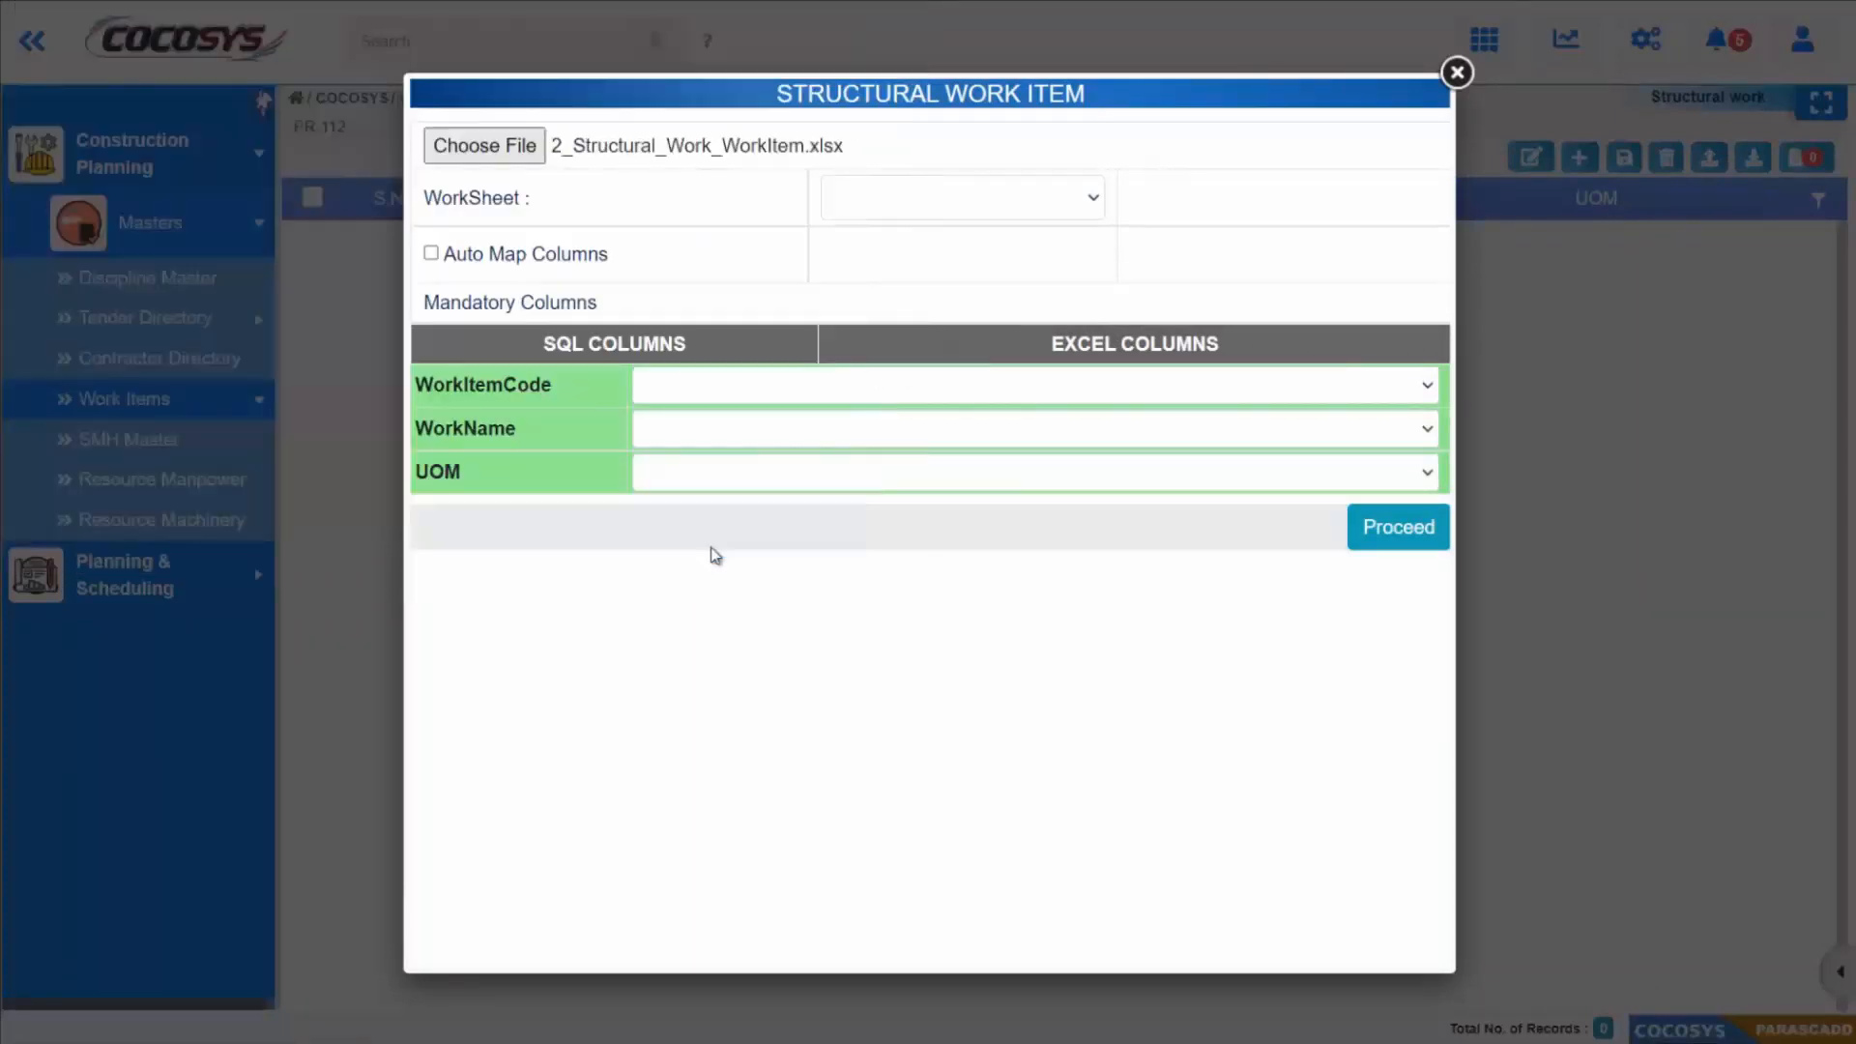
Step: Select worksheet Sheet1$, auto-map the columns and run the structural work item import
click(887, 211)
click(890, 259)
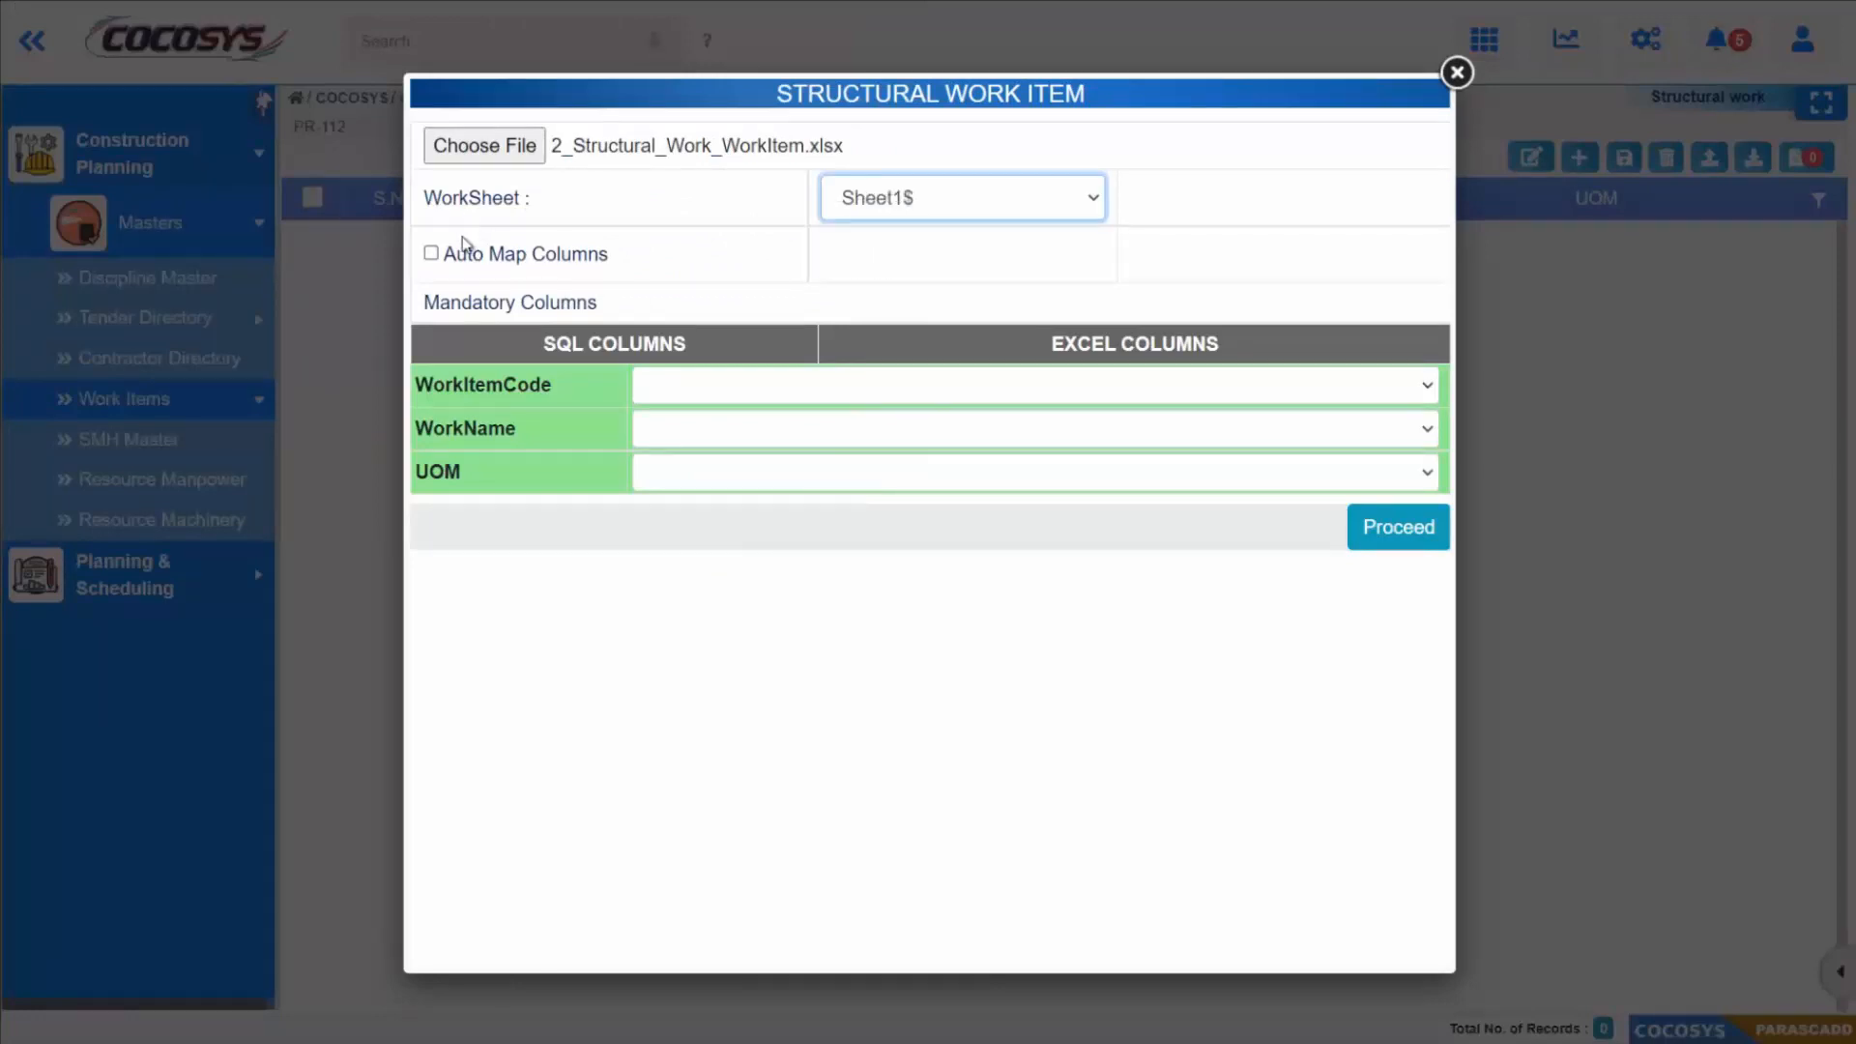
click(462, 251)
click(1401, 537)
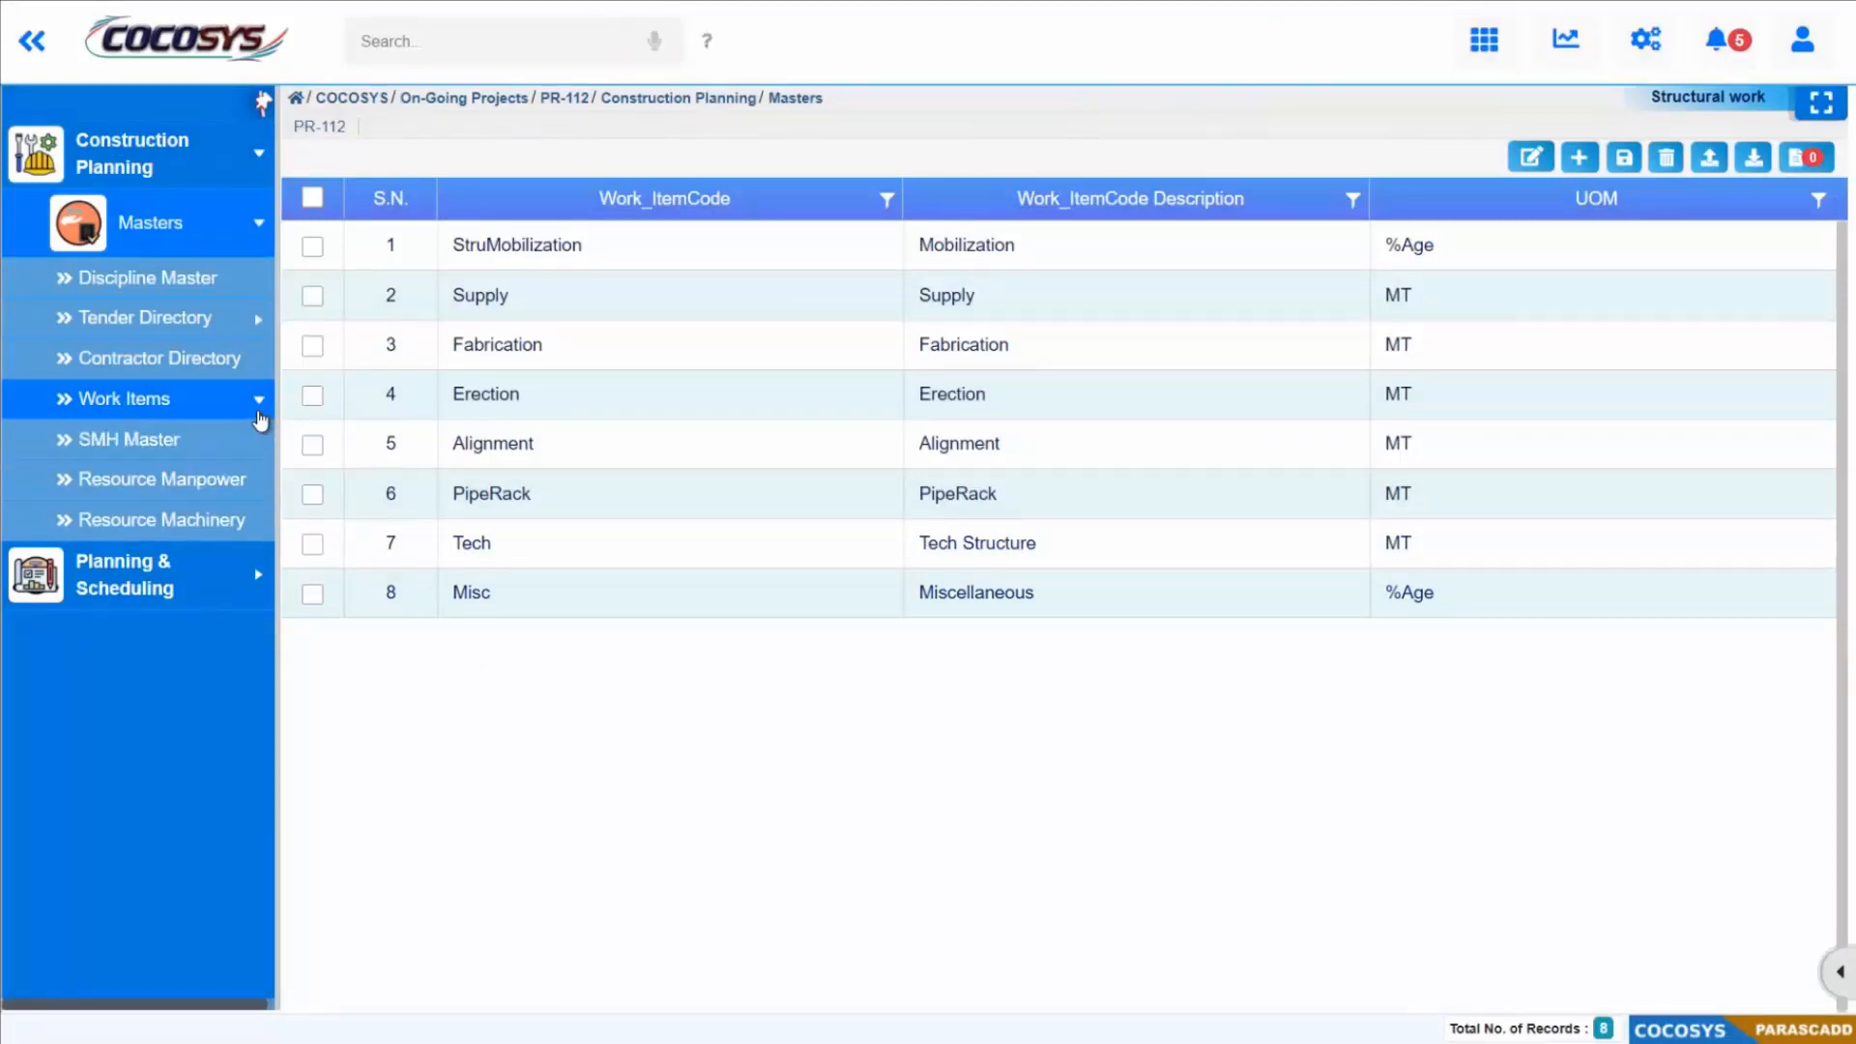
Step: View the Mechanical work and Instrumentation work item lists
click(257, 409)
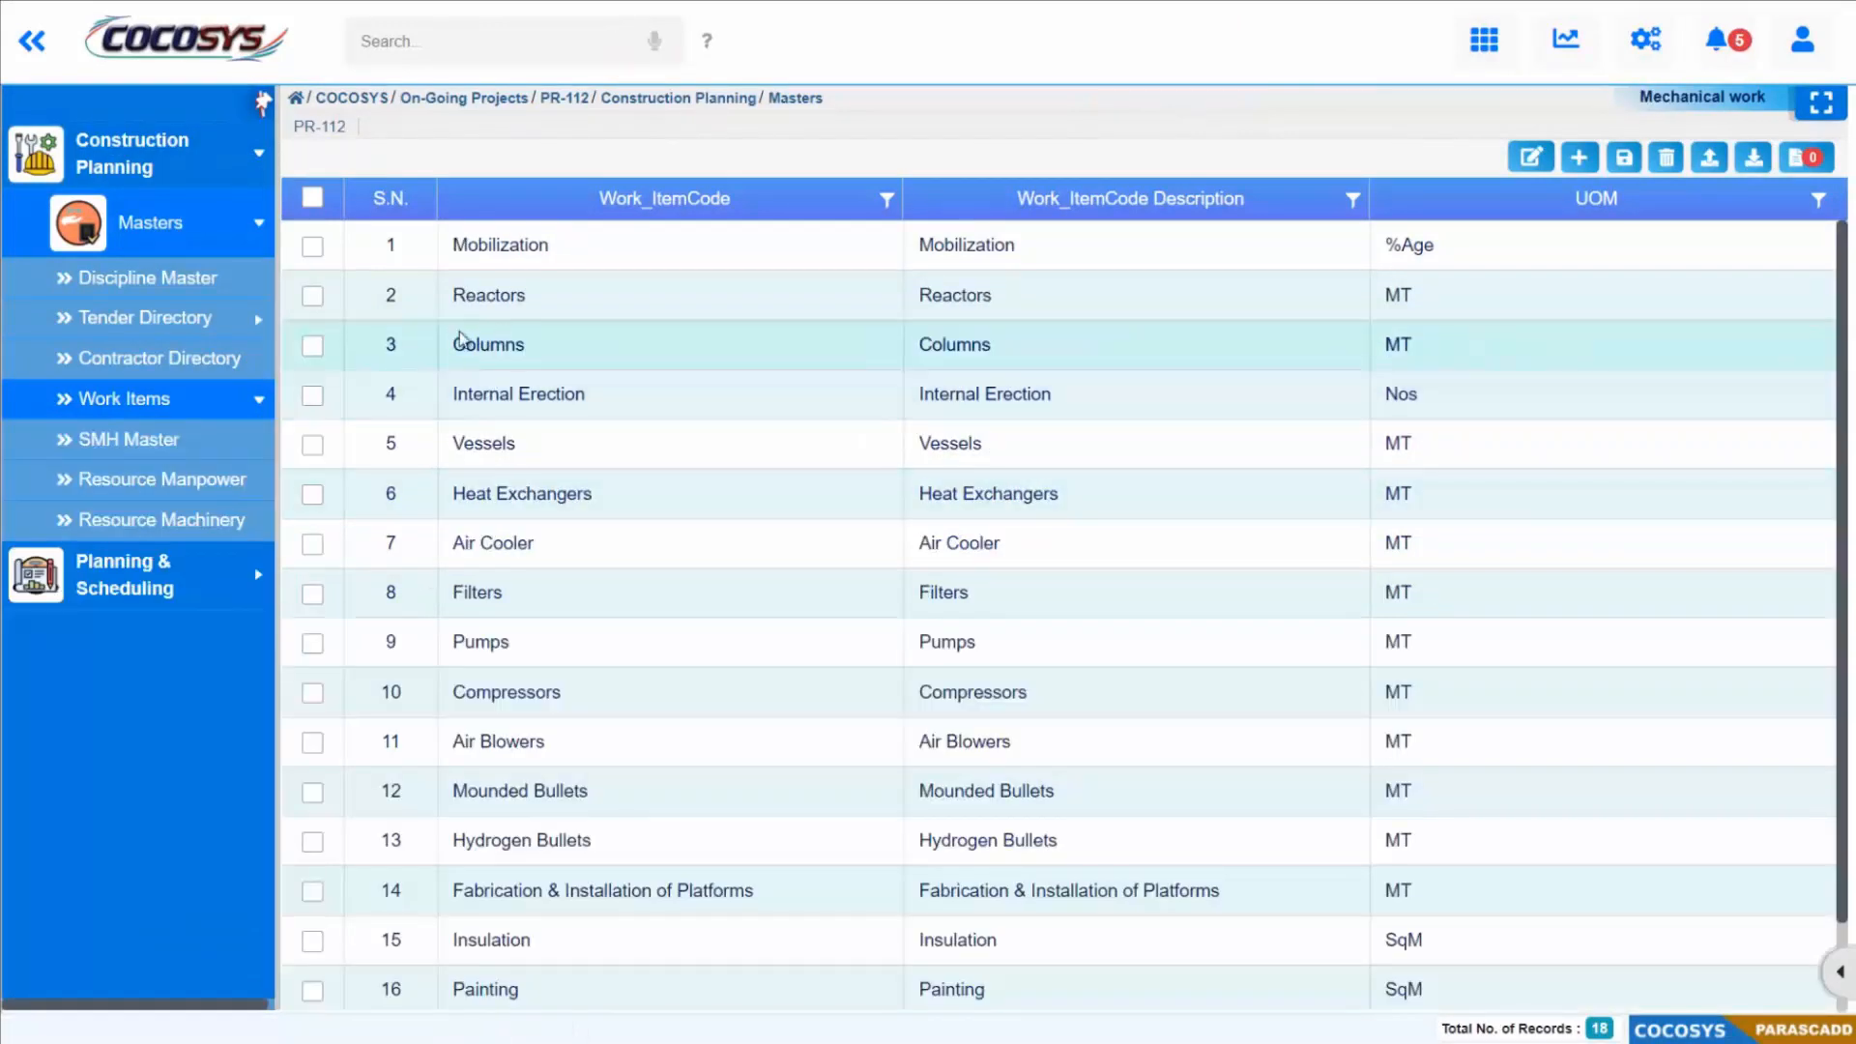
click(253, 405)
Step: Open the Contractor Directory and enter long name Contractor-4, short name Con-4 and code Con4 for a new project contractor
click(259, 241)
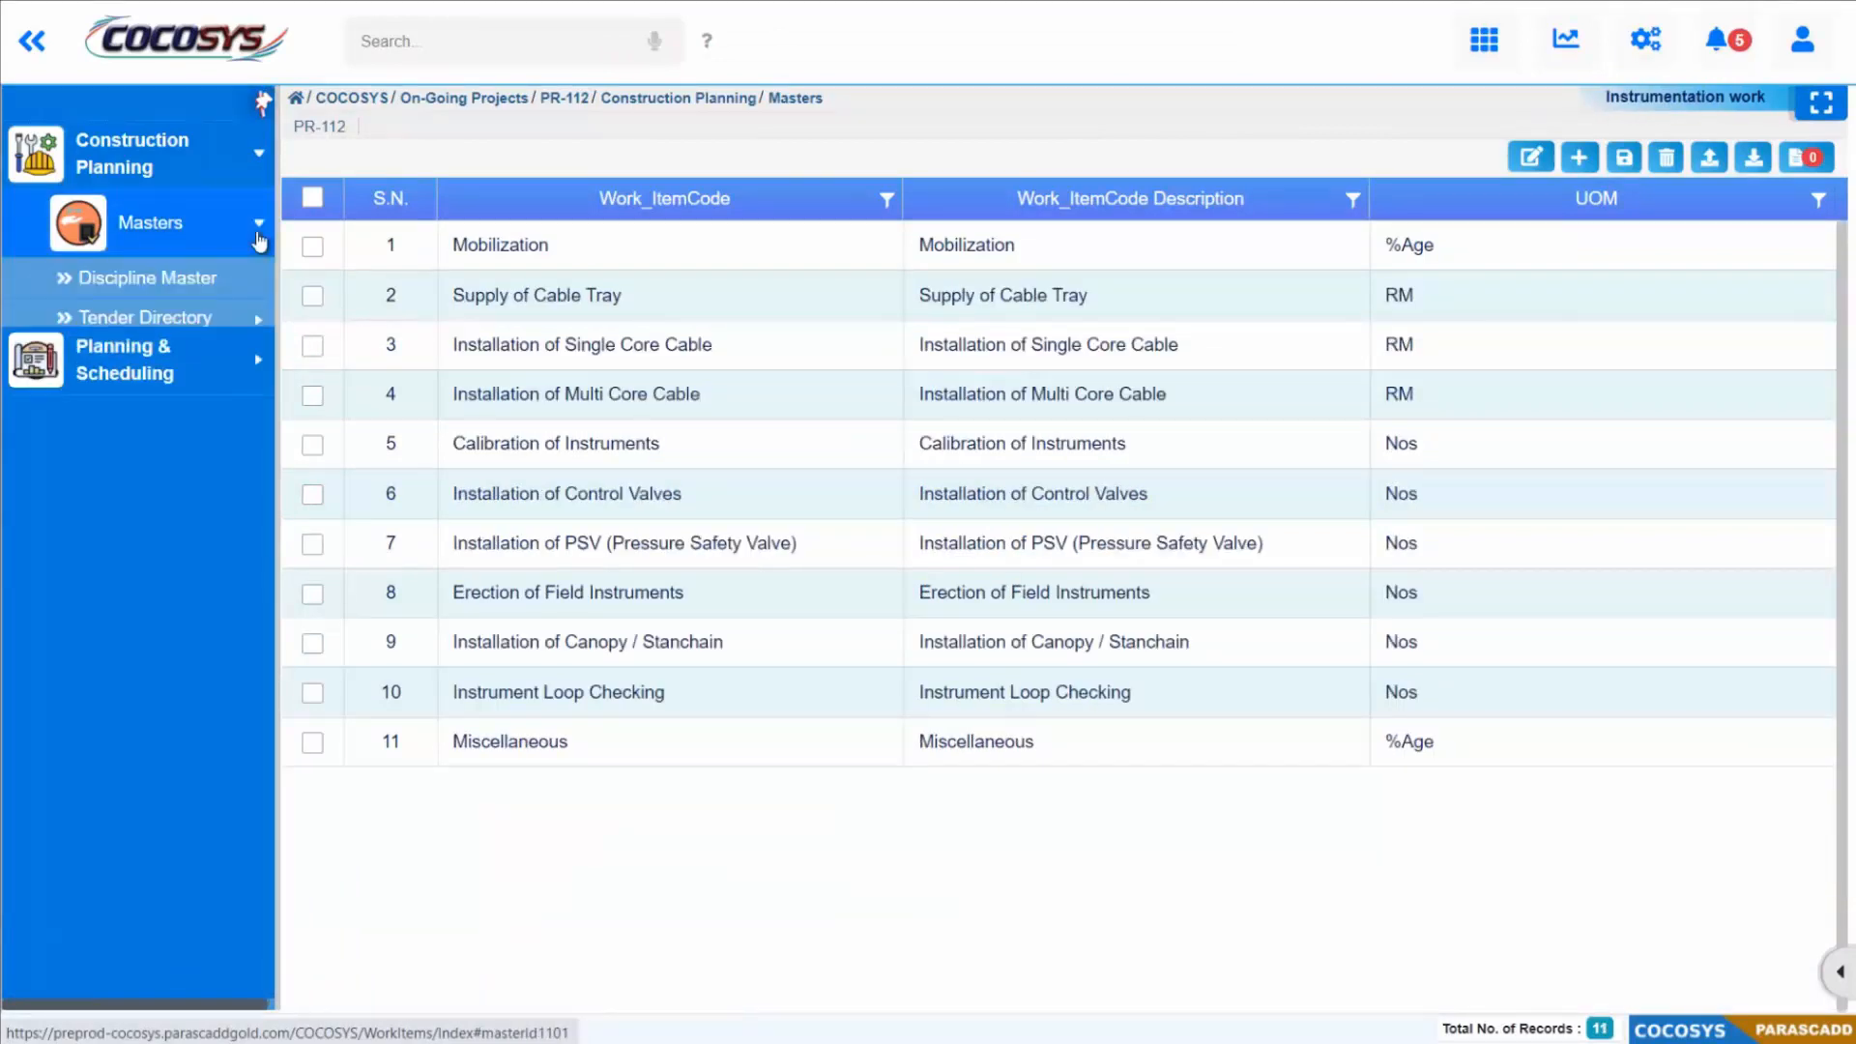
click(198, 359)
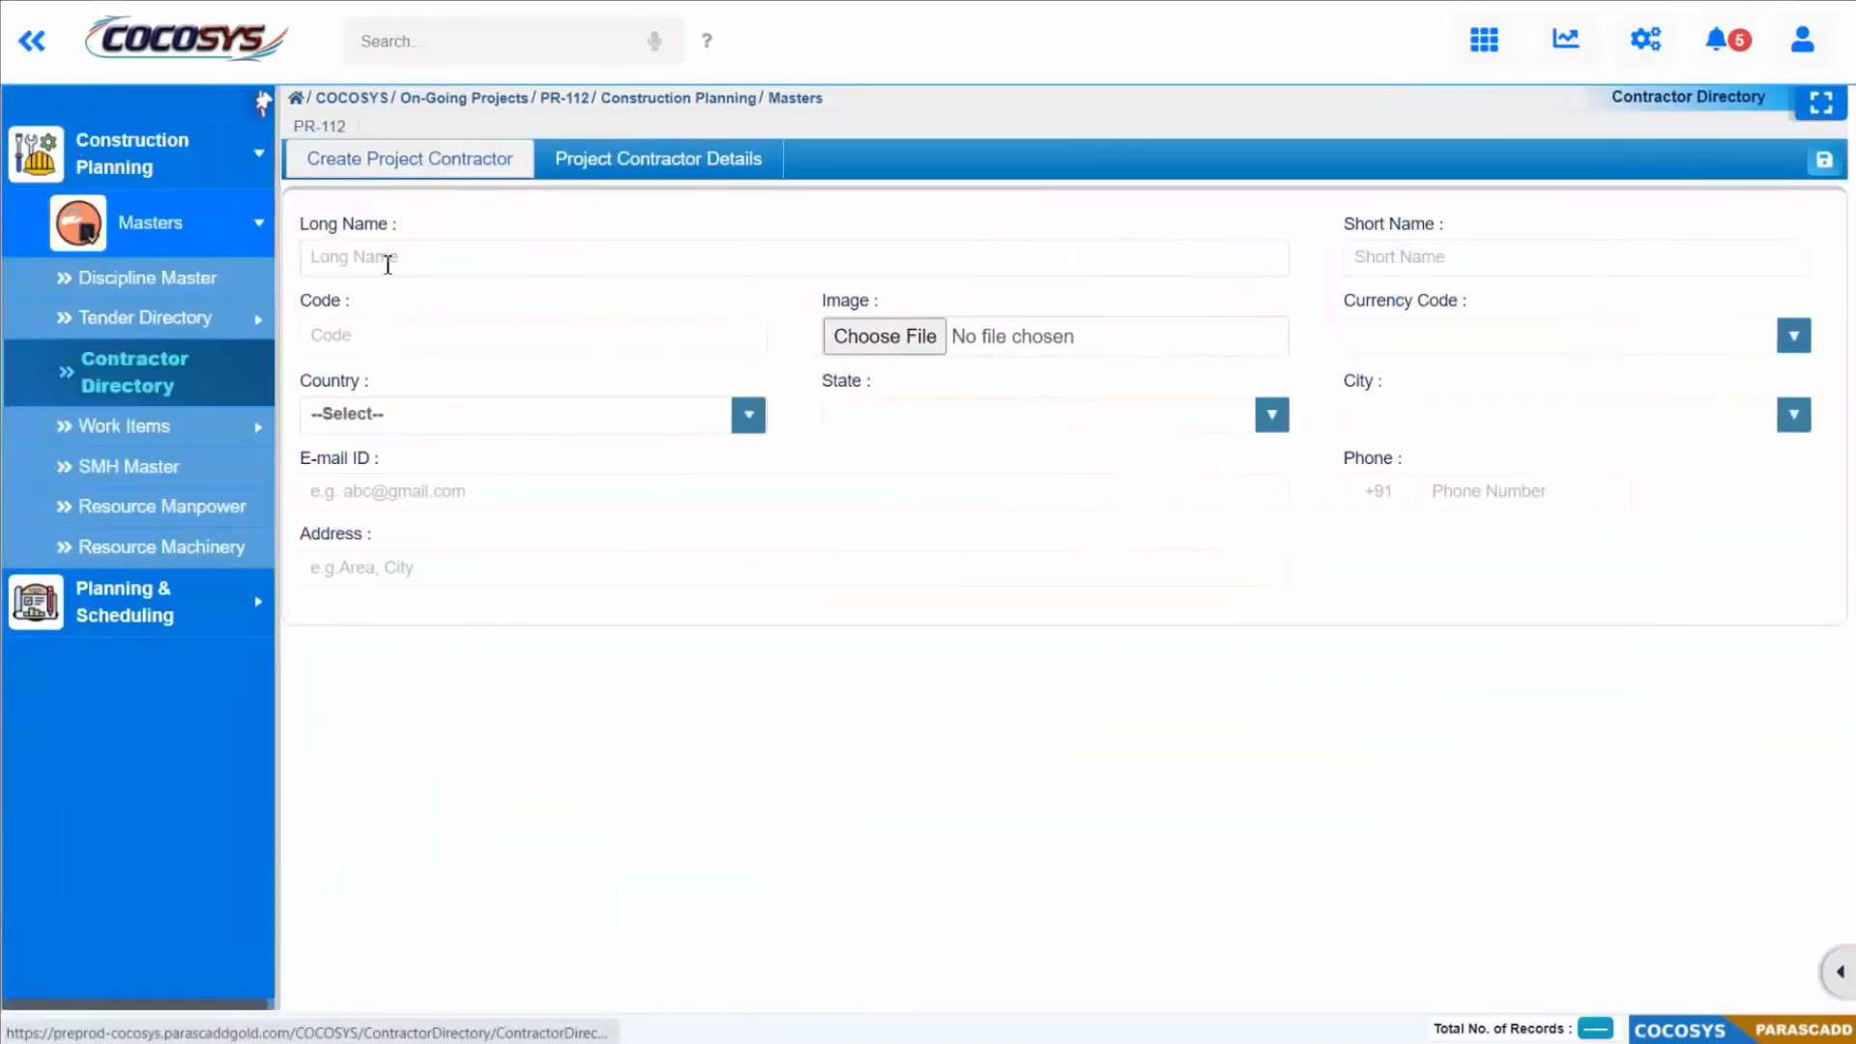
click(387, 263)
text(Contractor-4)
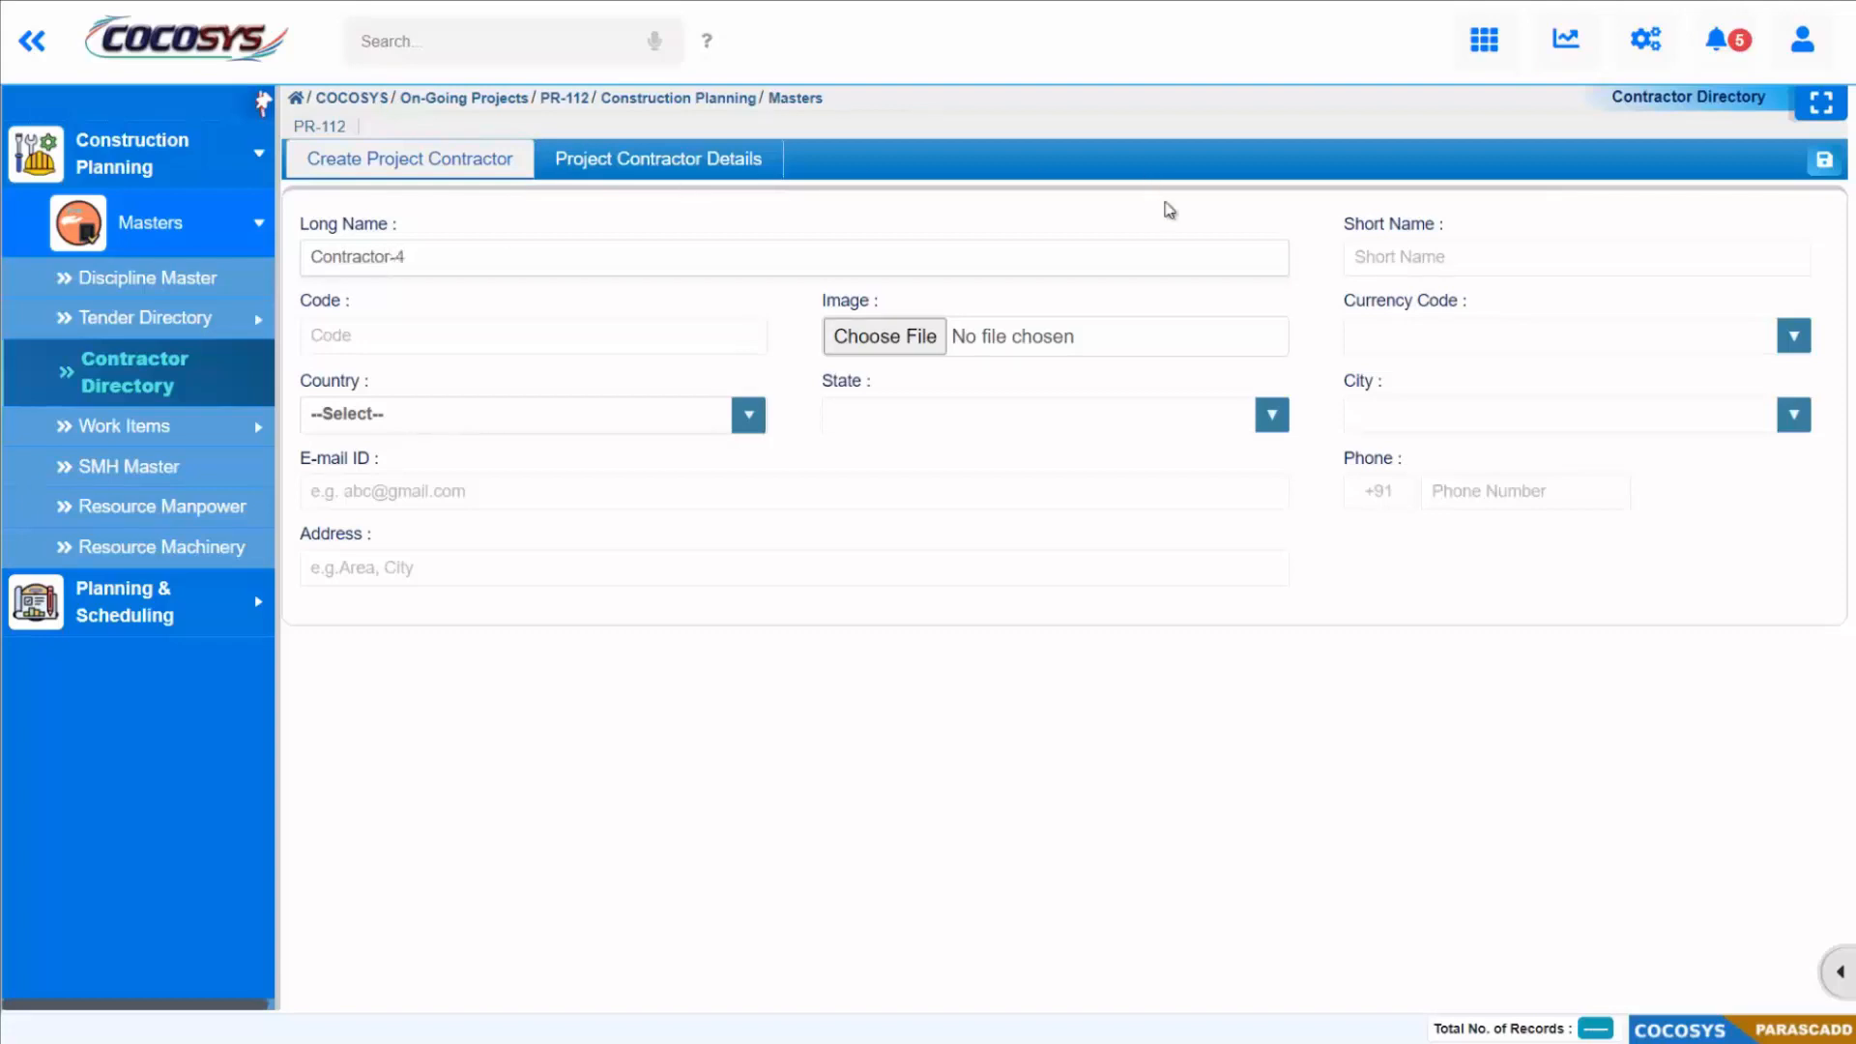
click(1379, 244)
text(Con-4)
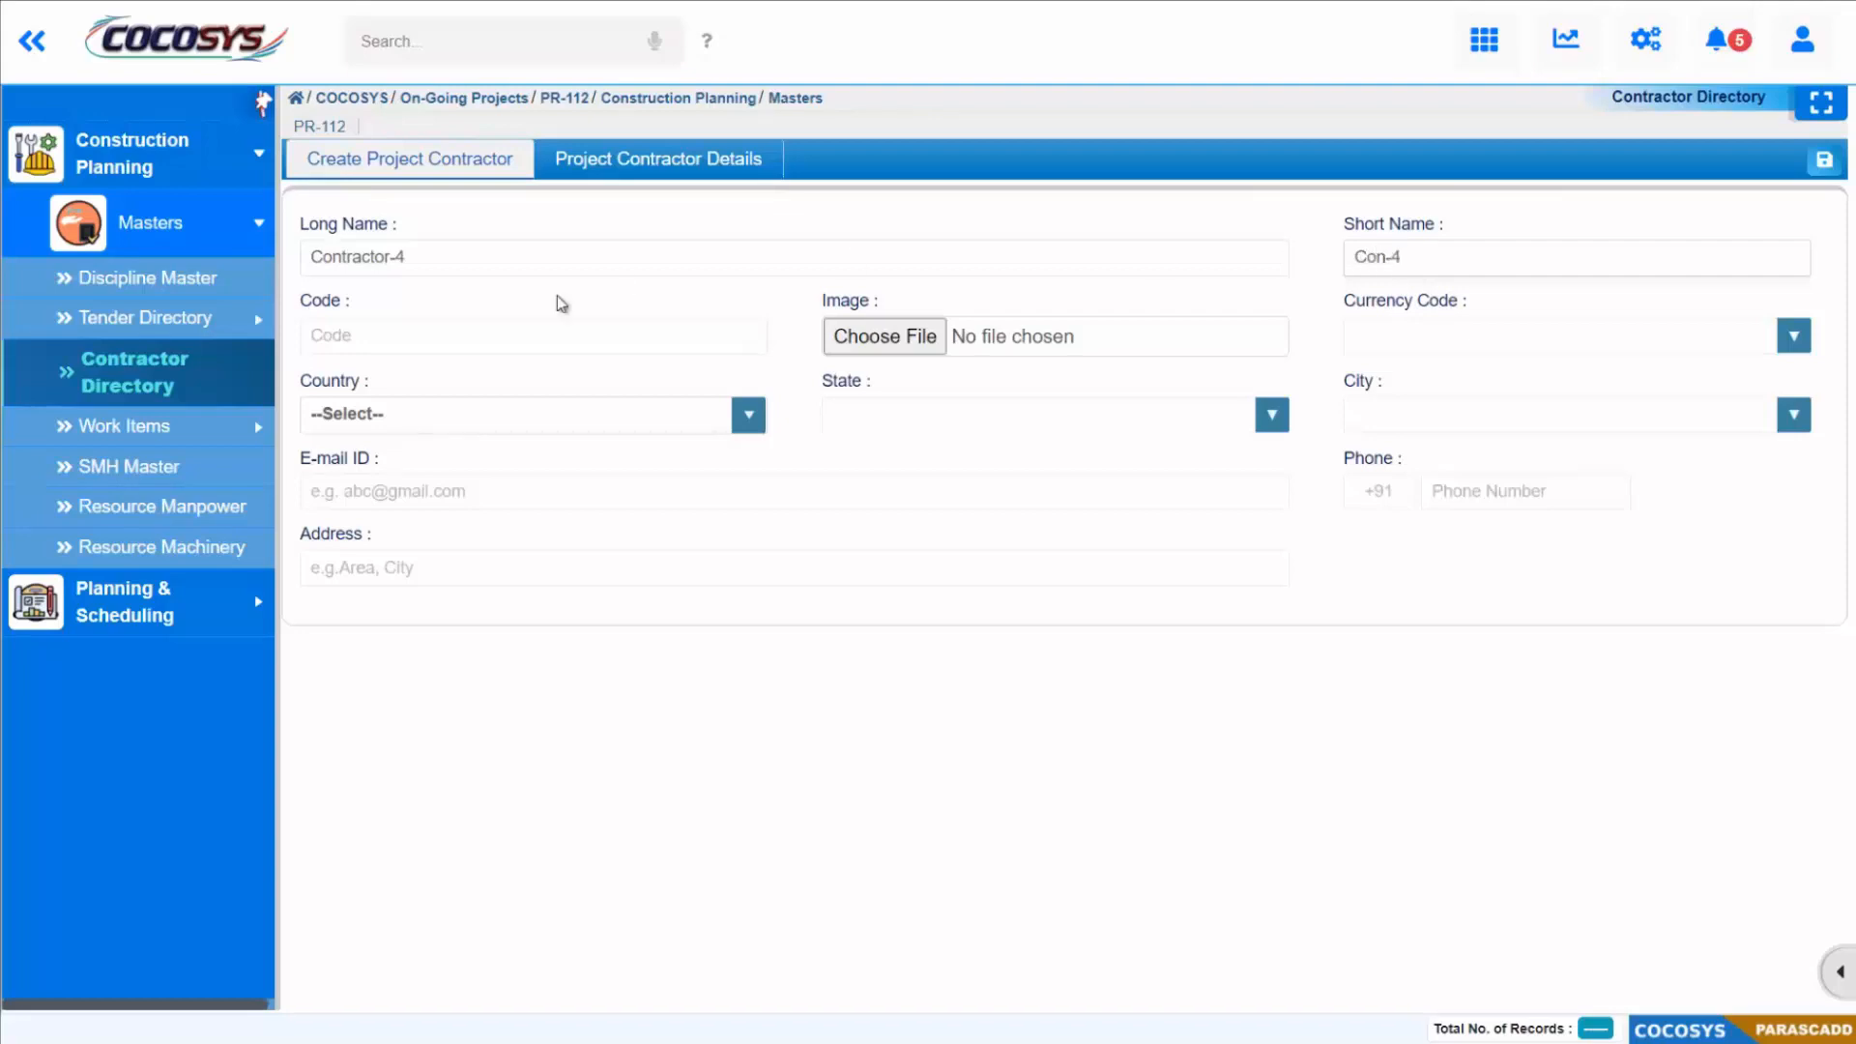
click(473, 337)
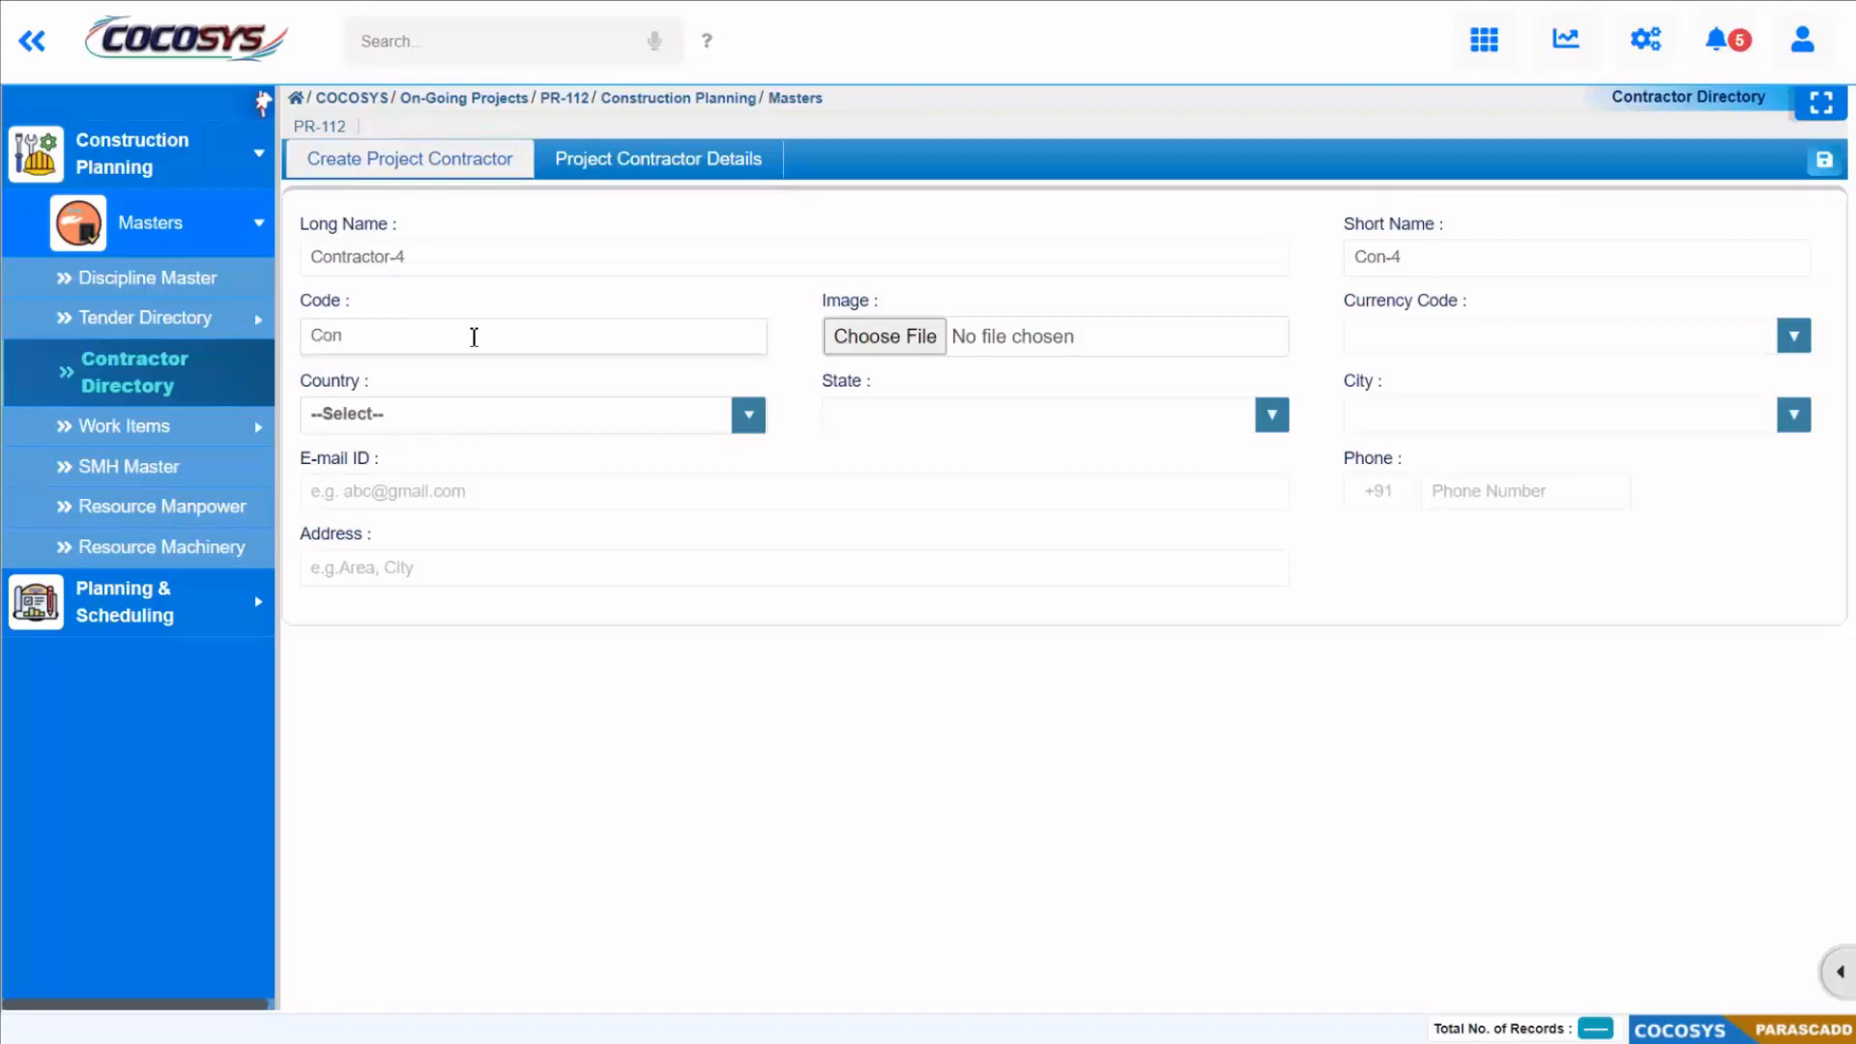
text(Con4)
Step: Set the new contractor's currency code to INR and its country to India
click(1491, 337)
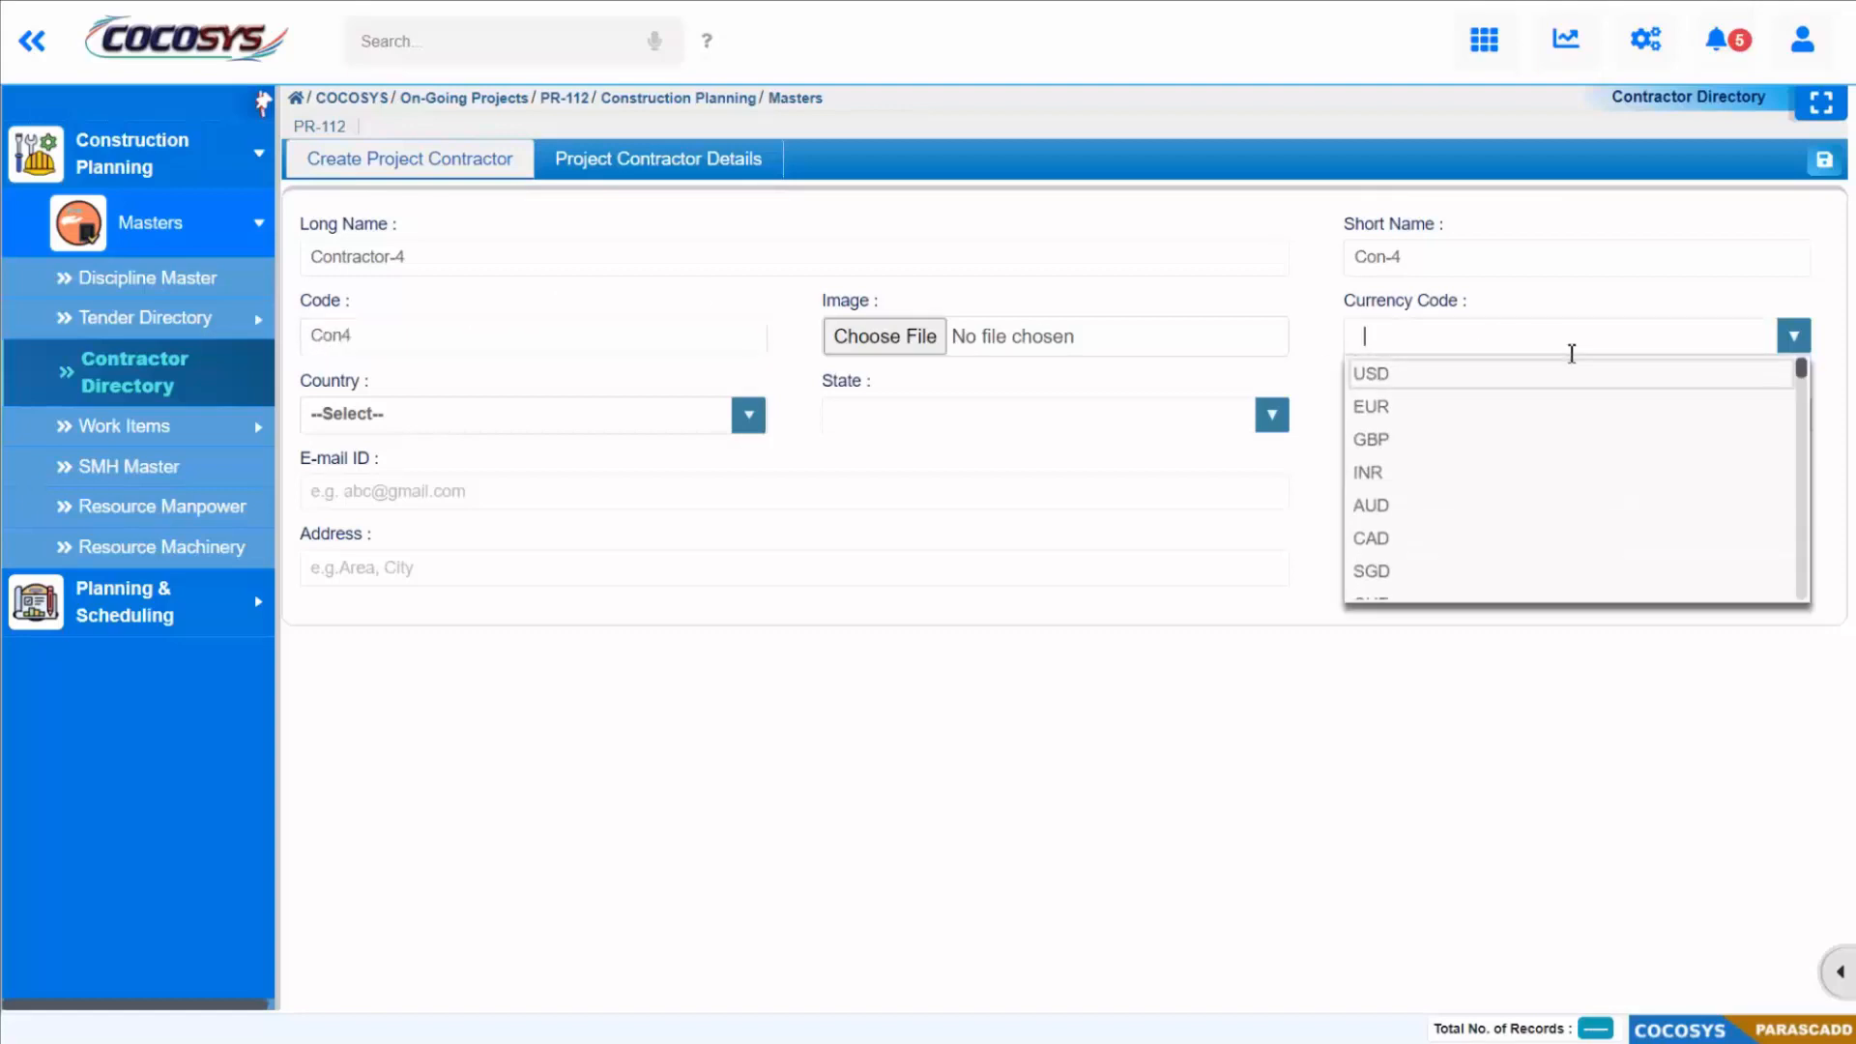
click(1395, 473)
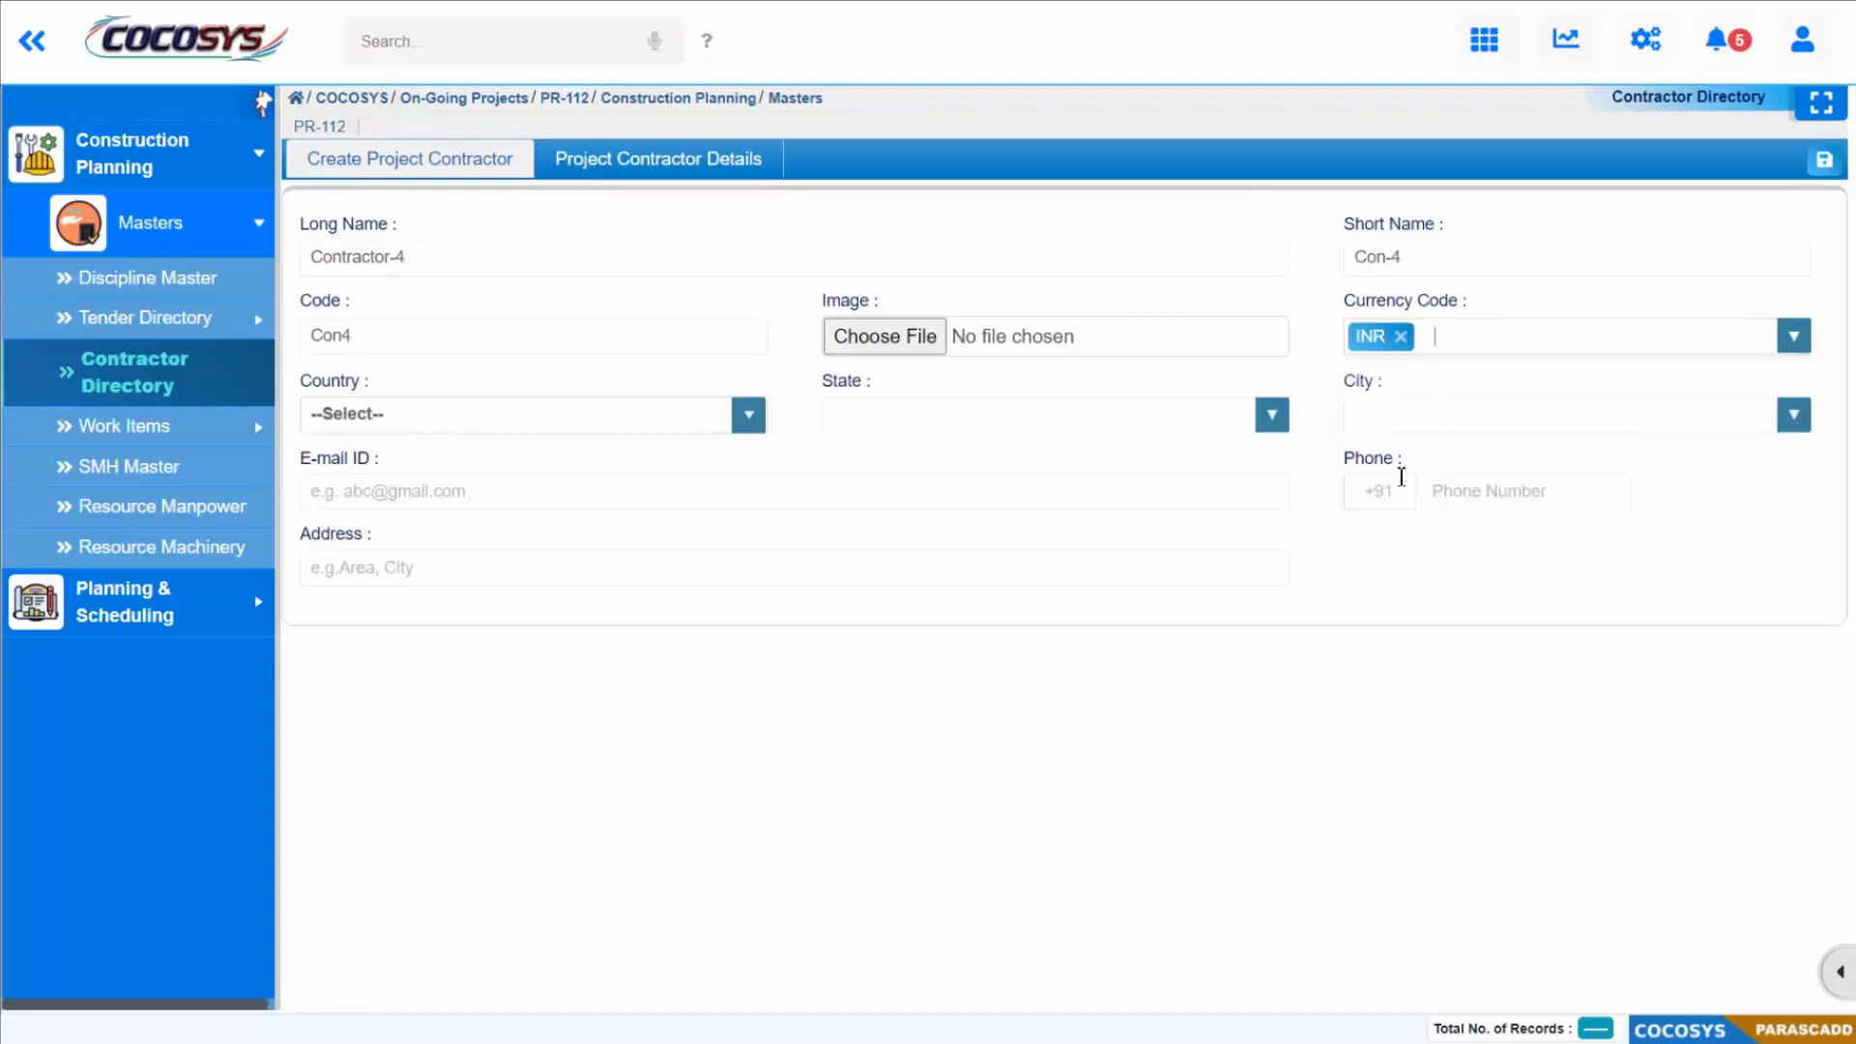
click(606, 425)
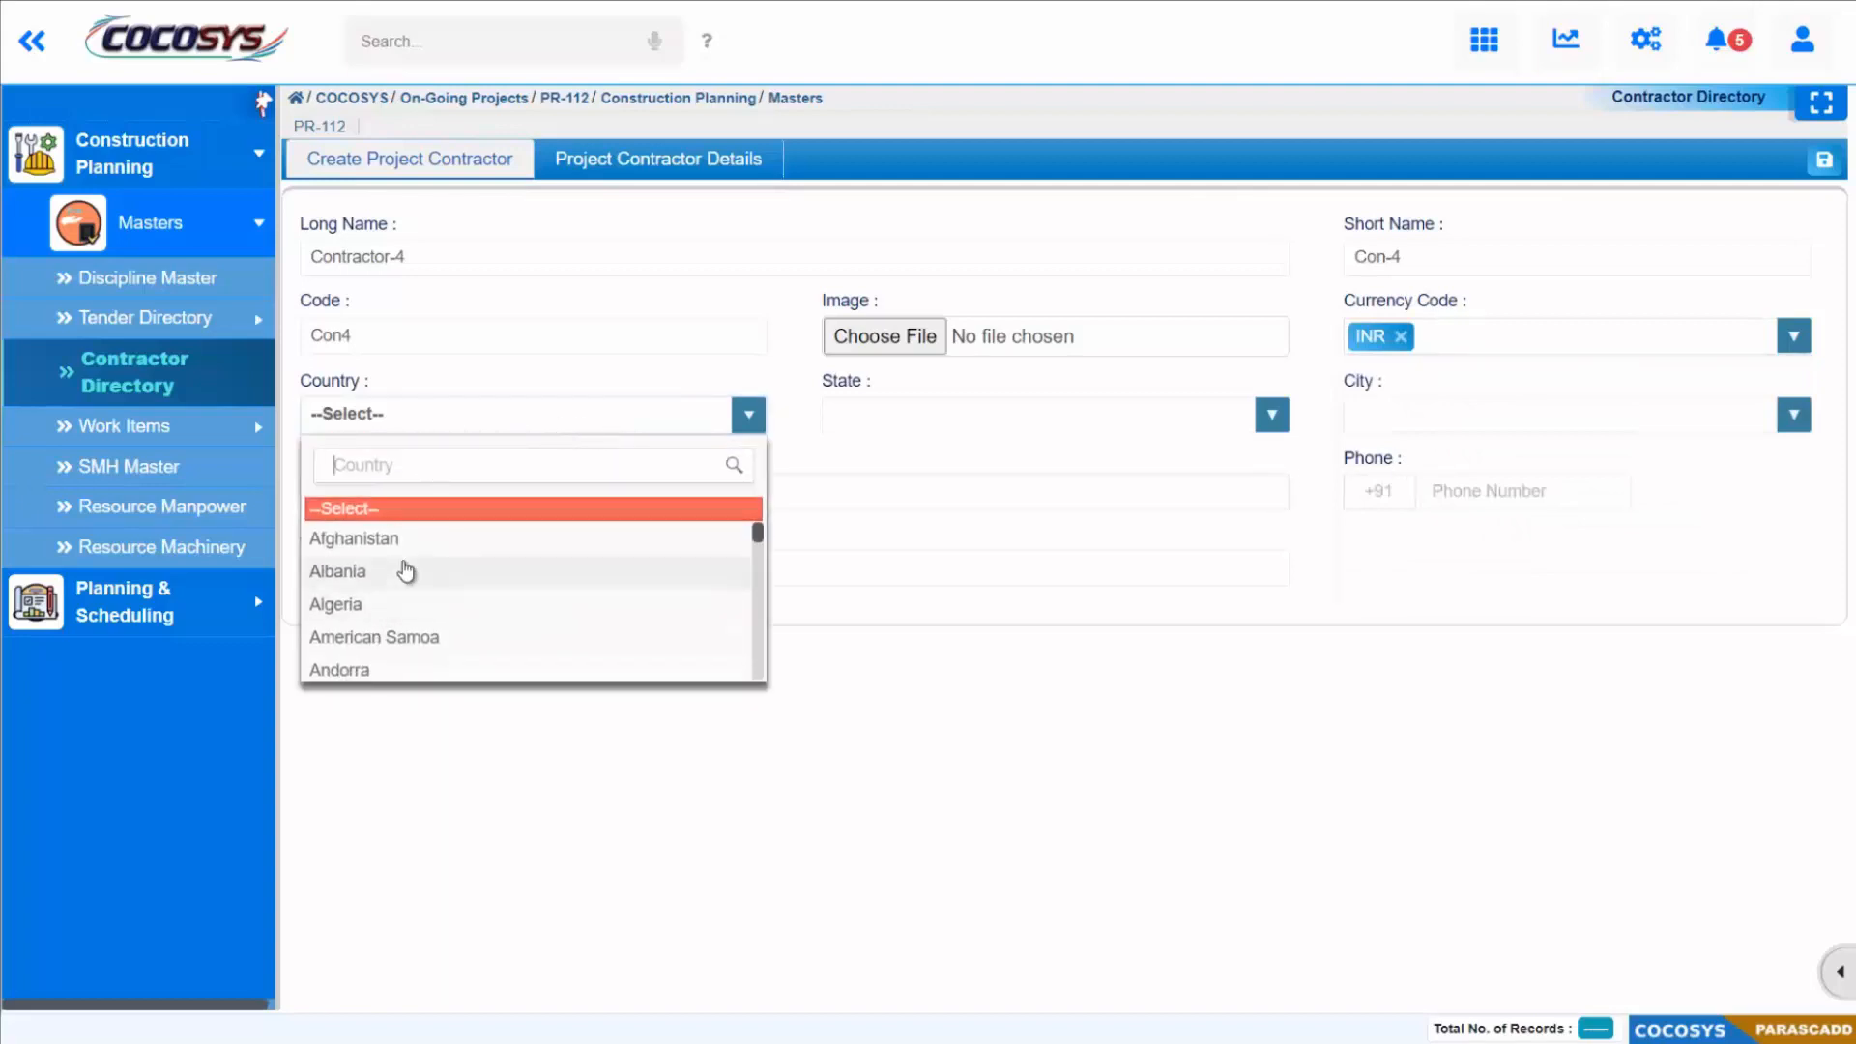
text(ind)
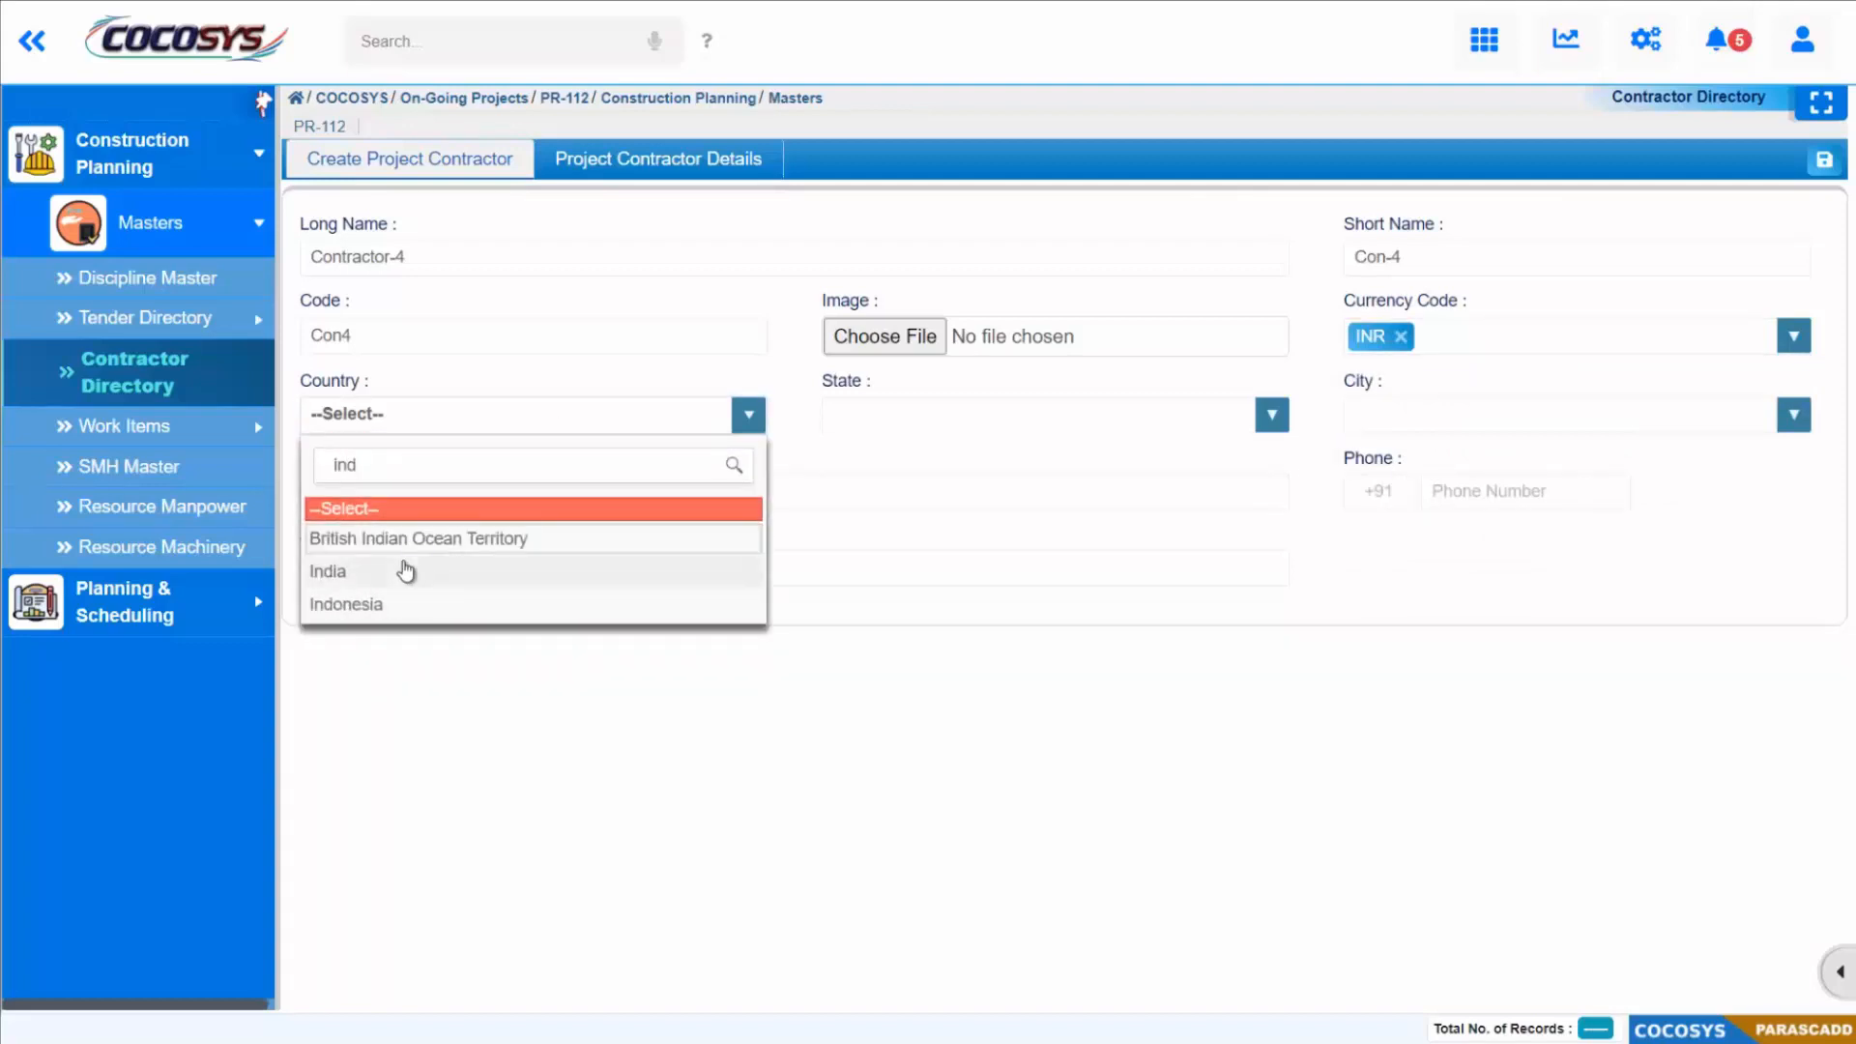
click(406, 570)
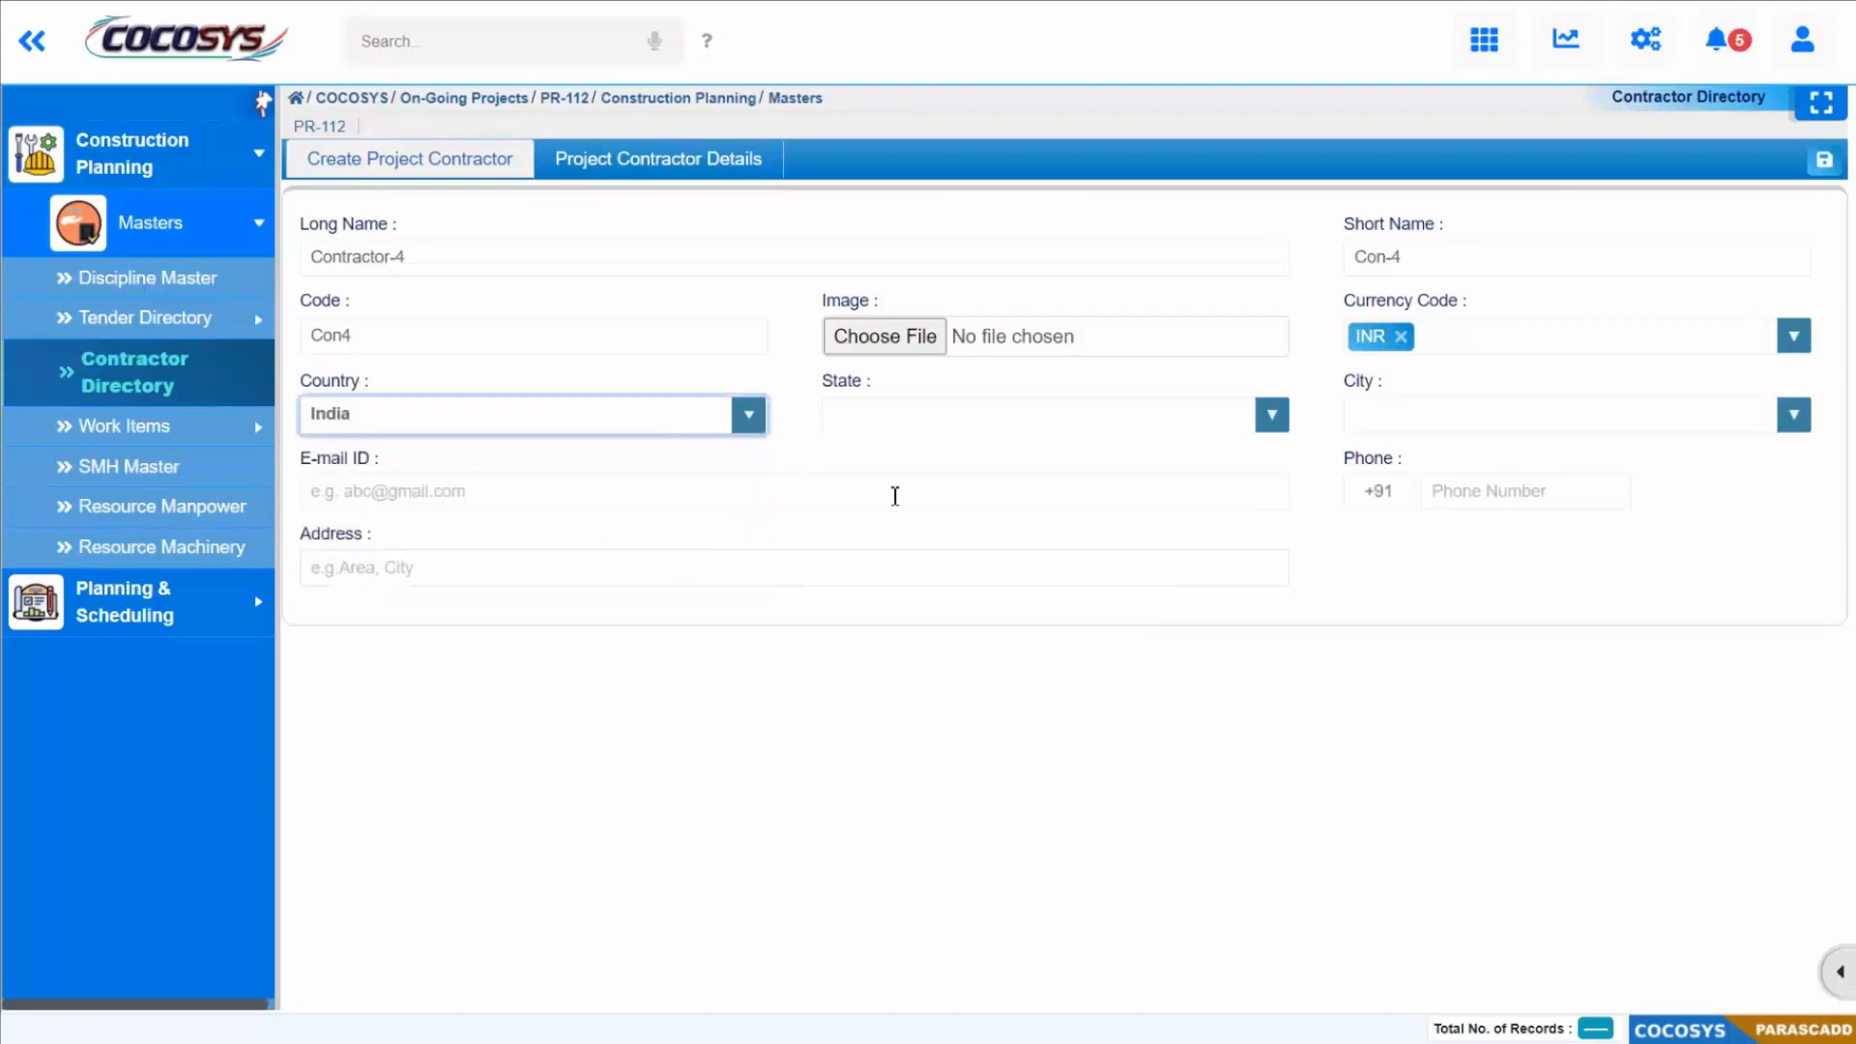
Step: Set the contractor's state to Maharashtra and its city to Mumbai
click(1071, 415)
text(maha)
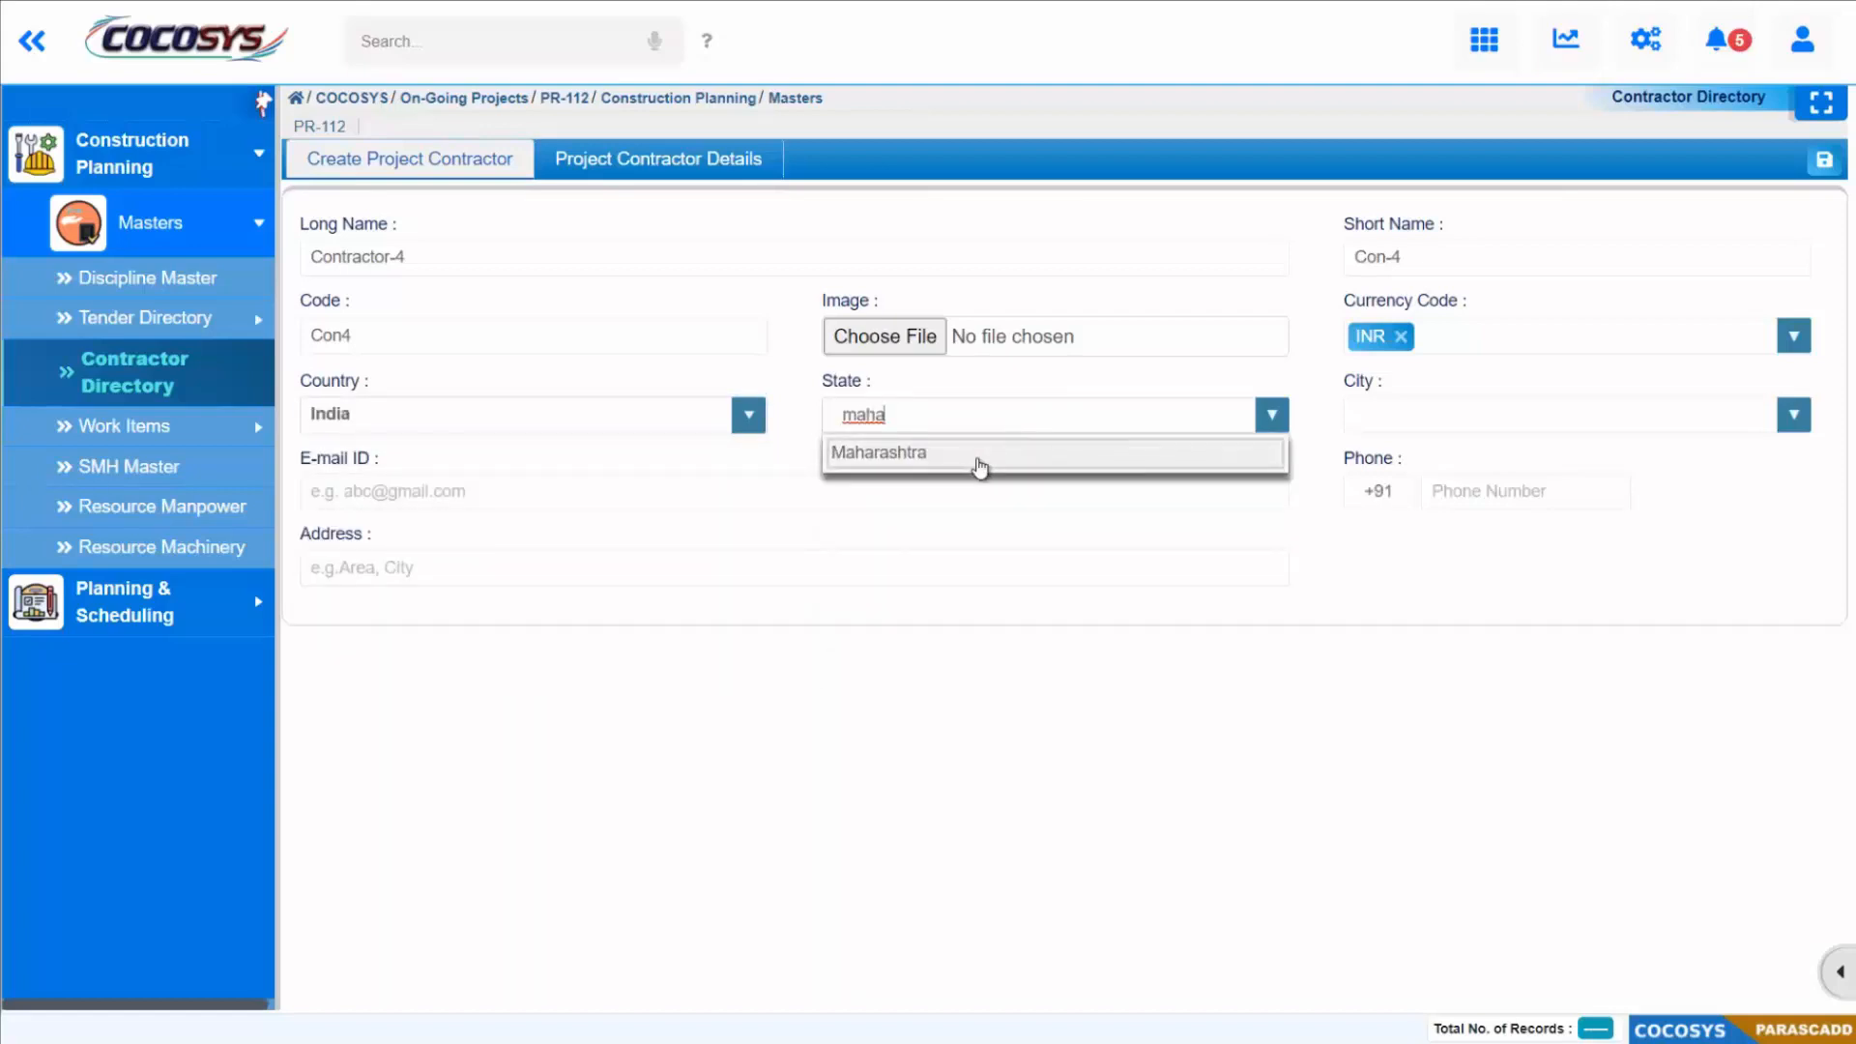
click(971, 454)
click(1422, 418)
text(mumbai)
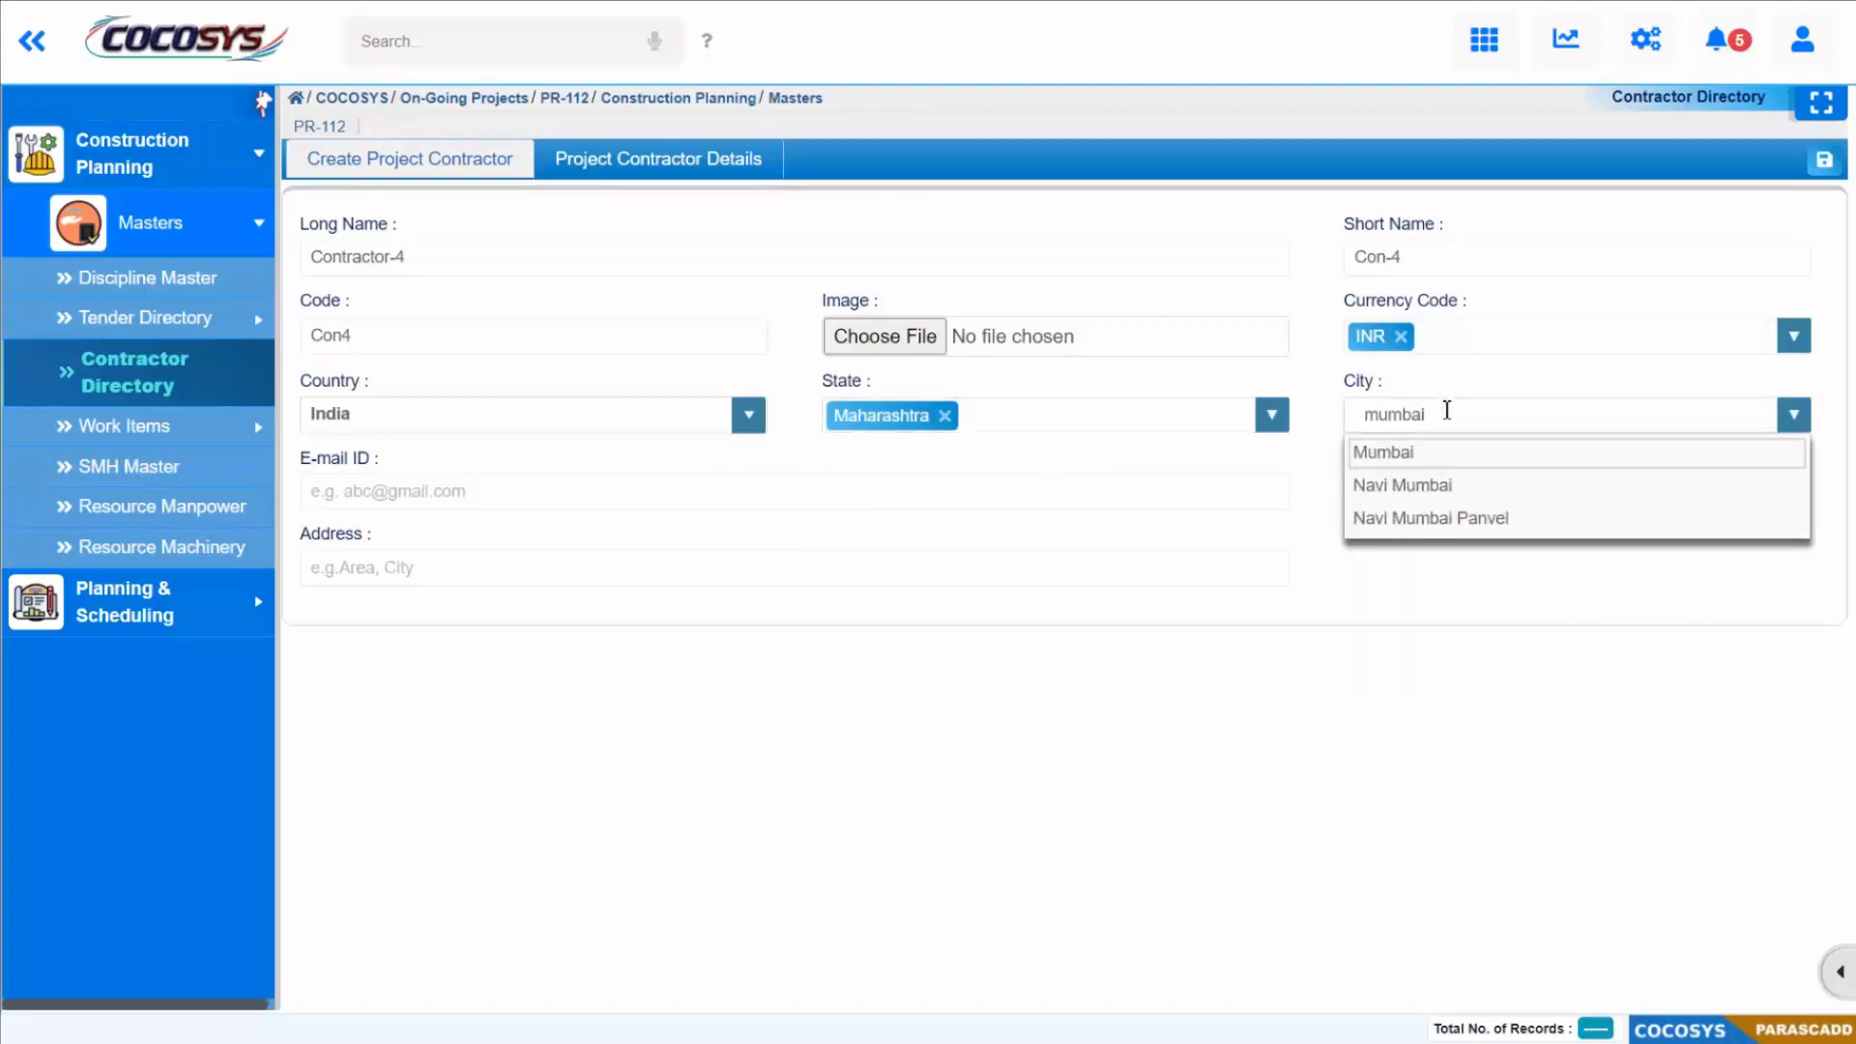
click(1419, 452)
Step: Fill in the contractor's e-mail, phone number and address
click(466, 486)
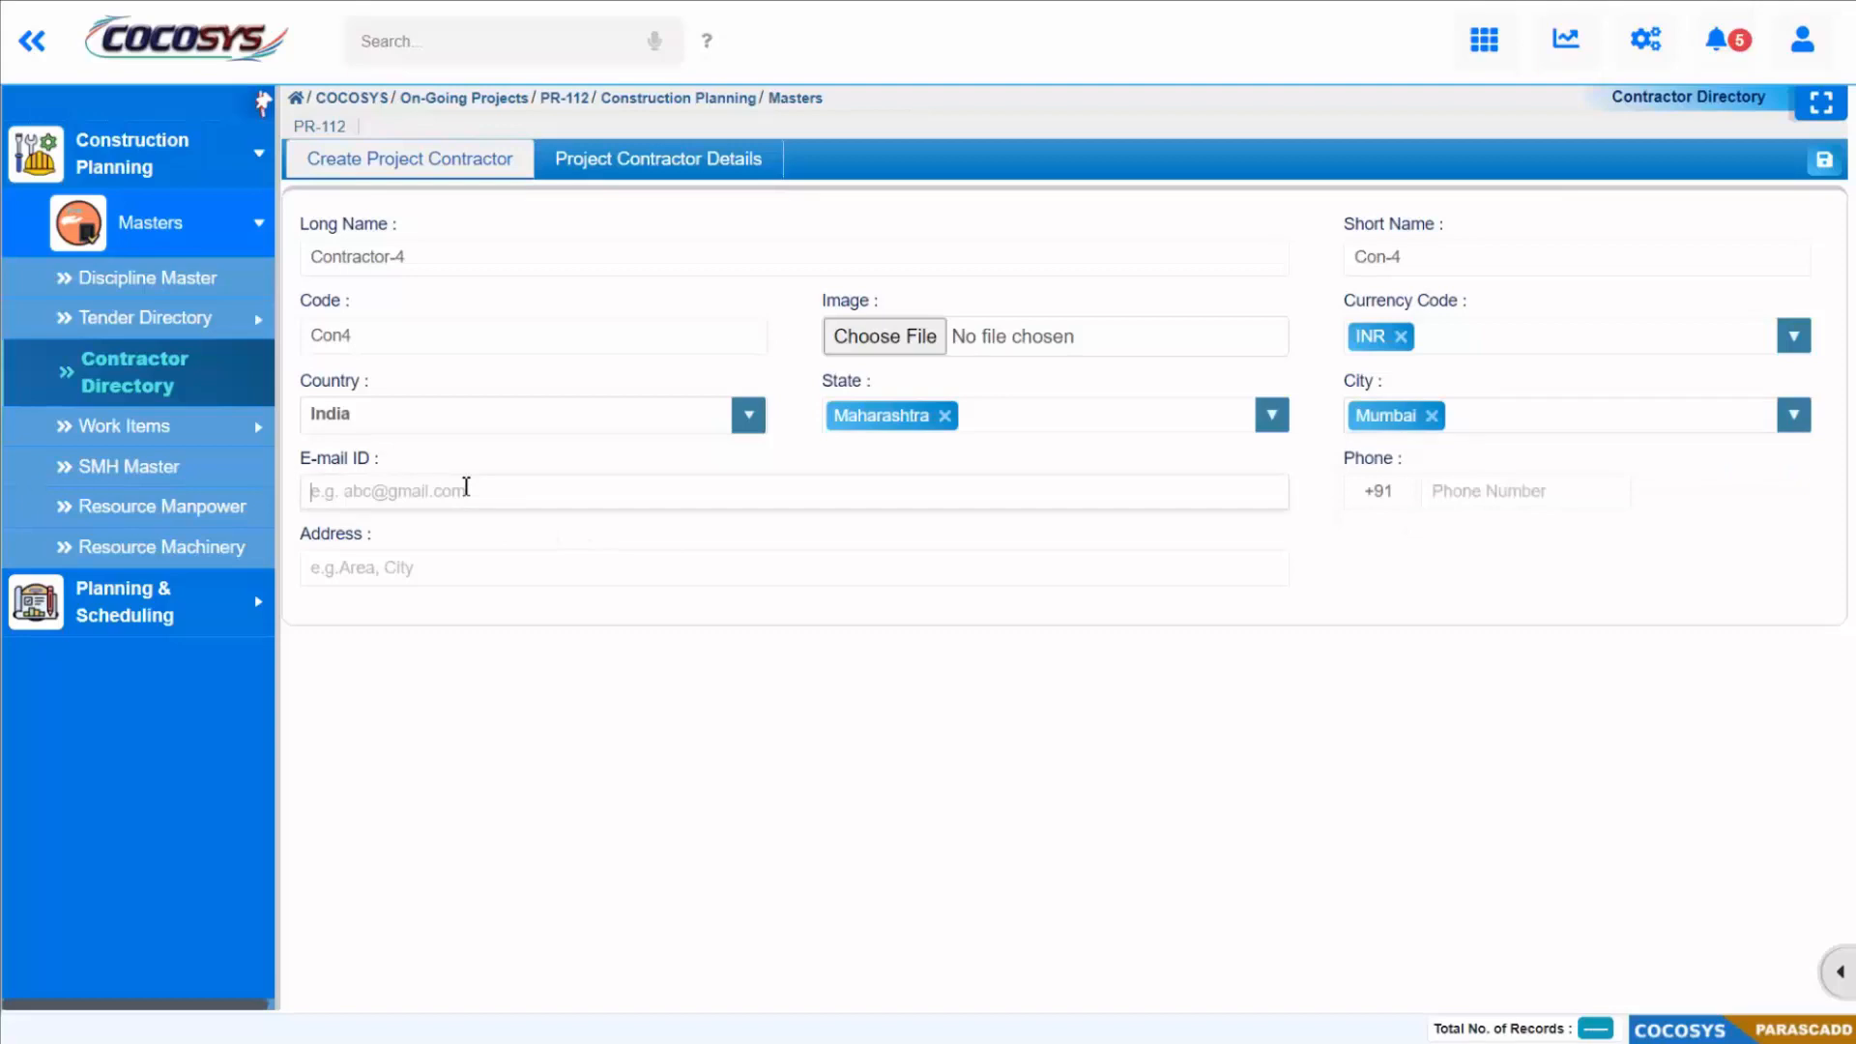
click(1491, 490)
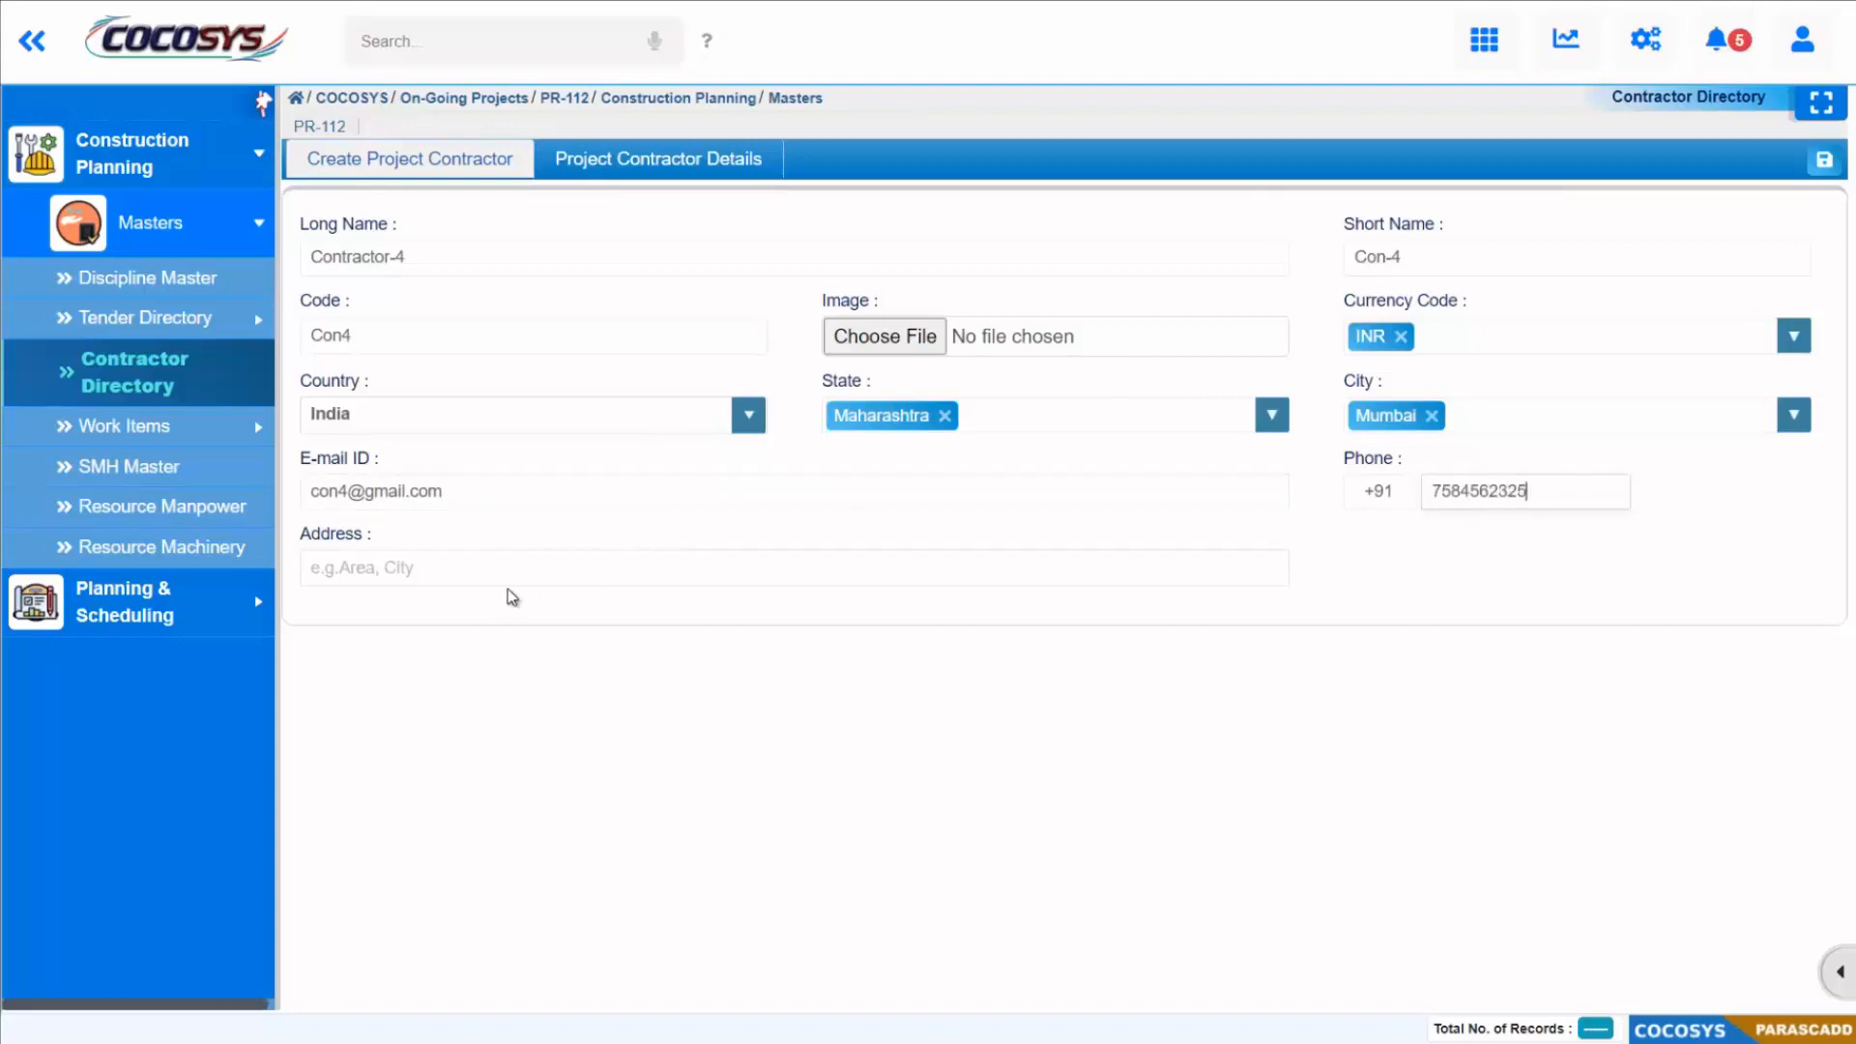
click(511, 576)
text(Mu)
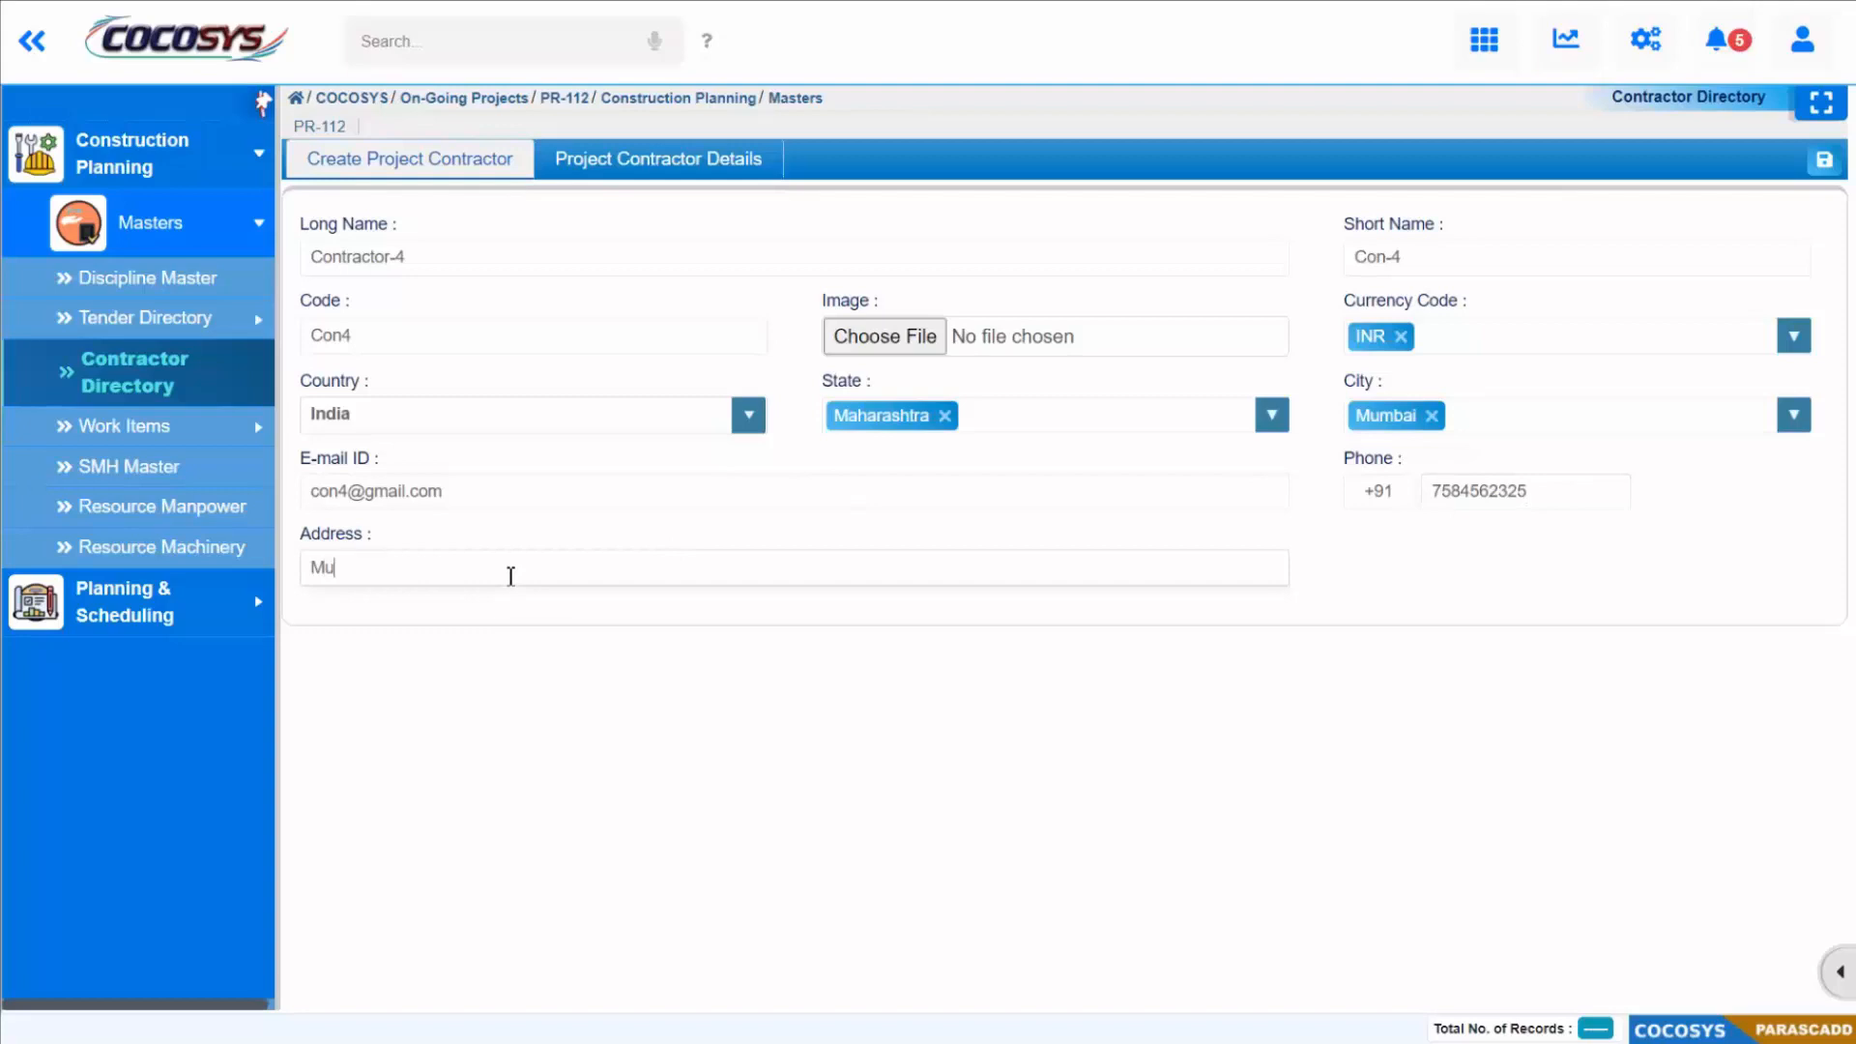
text(mbai, Maharashtra)
click(783, 771)
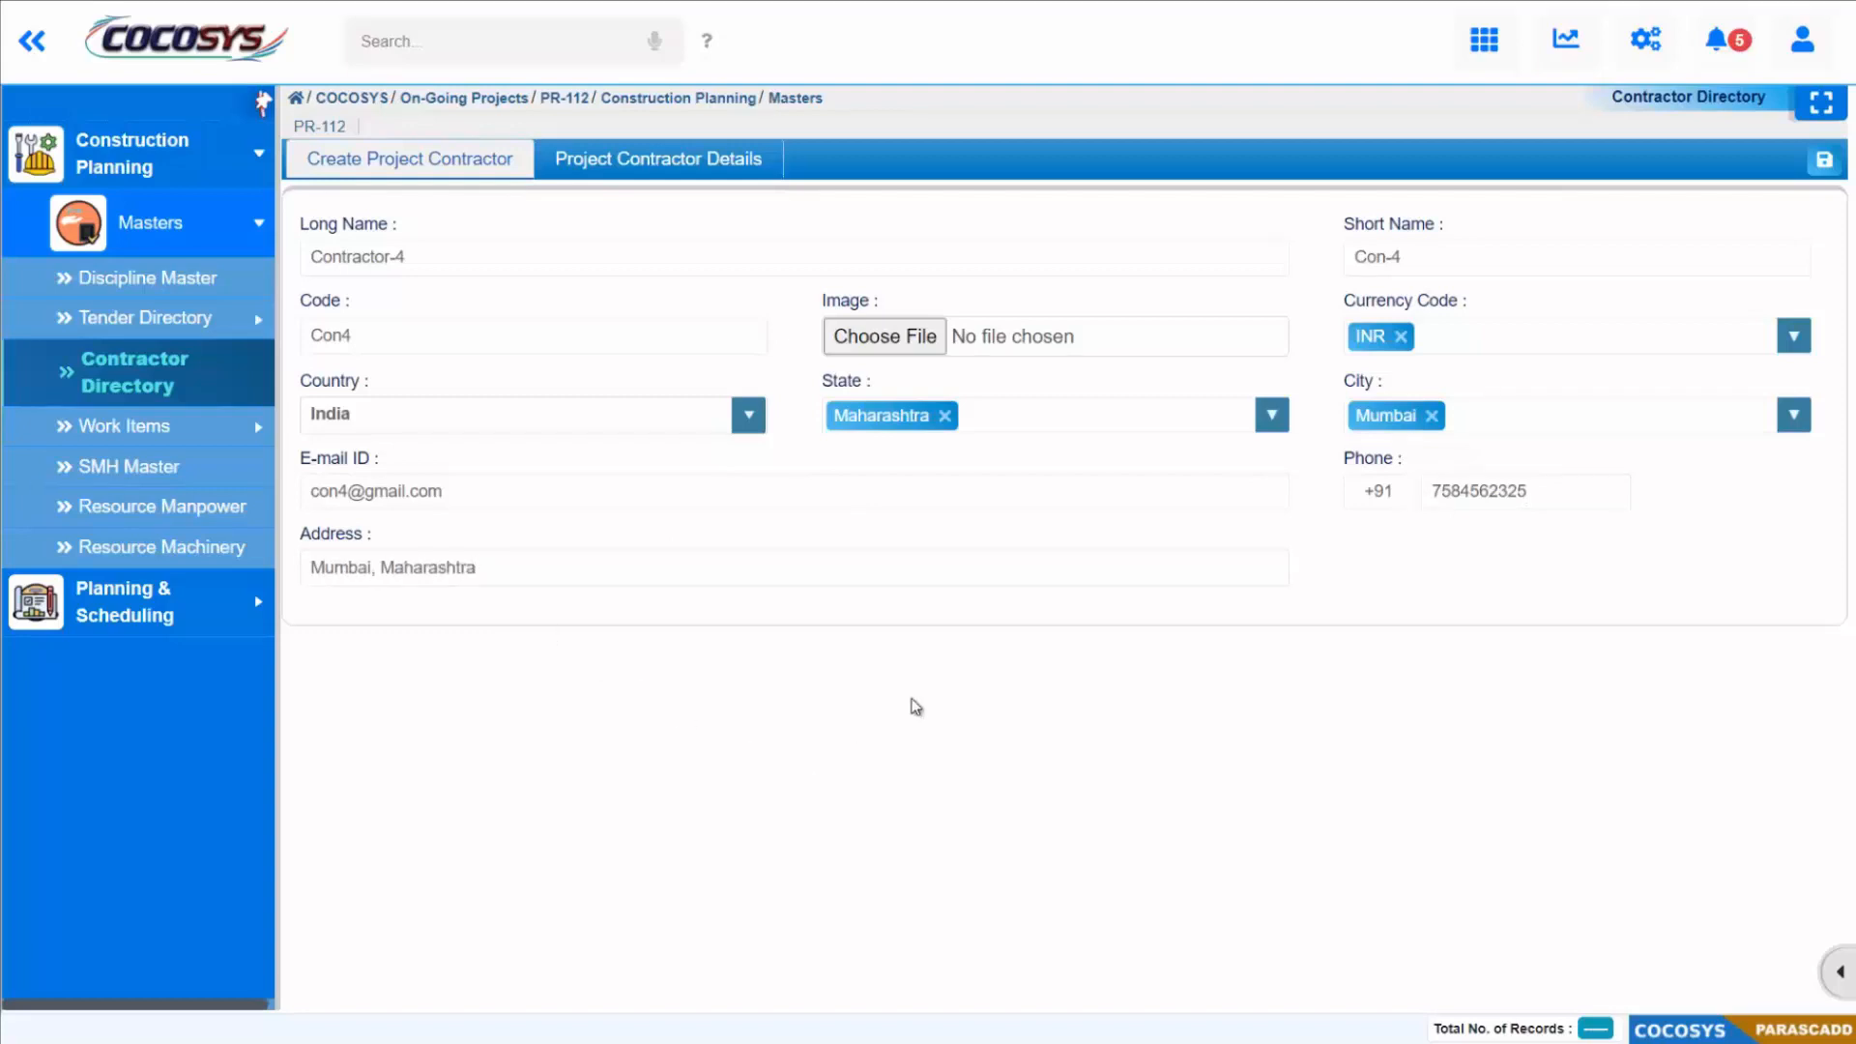
Step: Save the new contractor and view its record in the project contractor details
click(1824, 160)
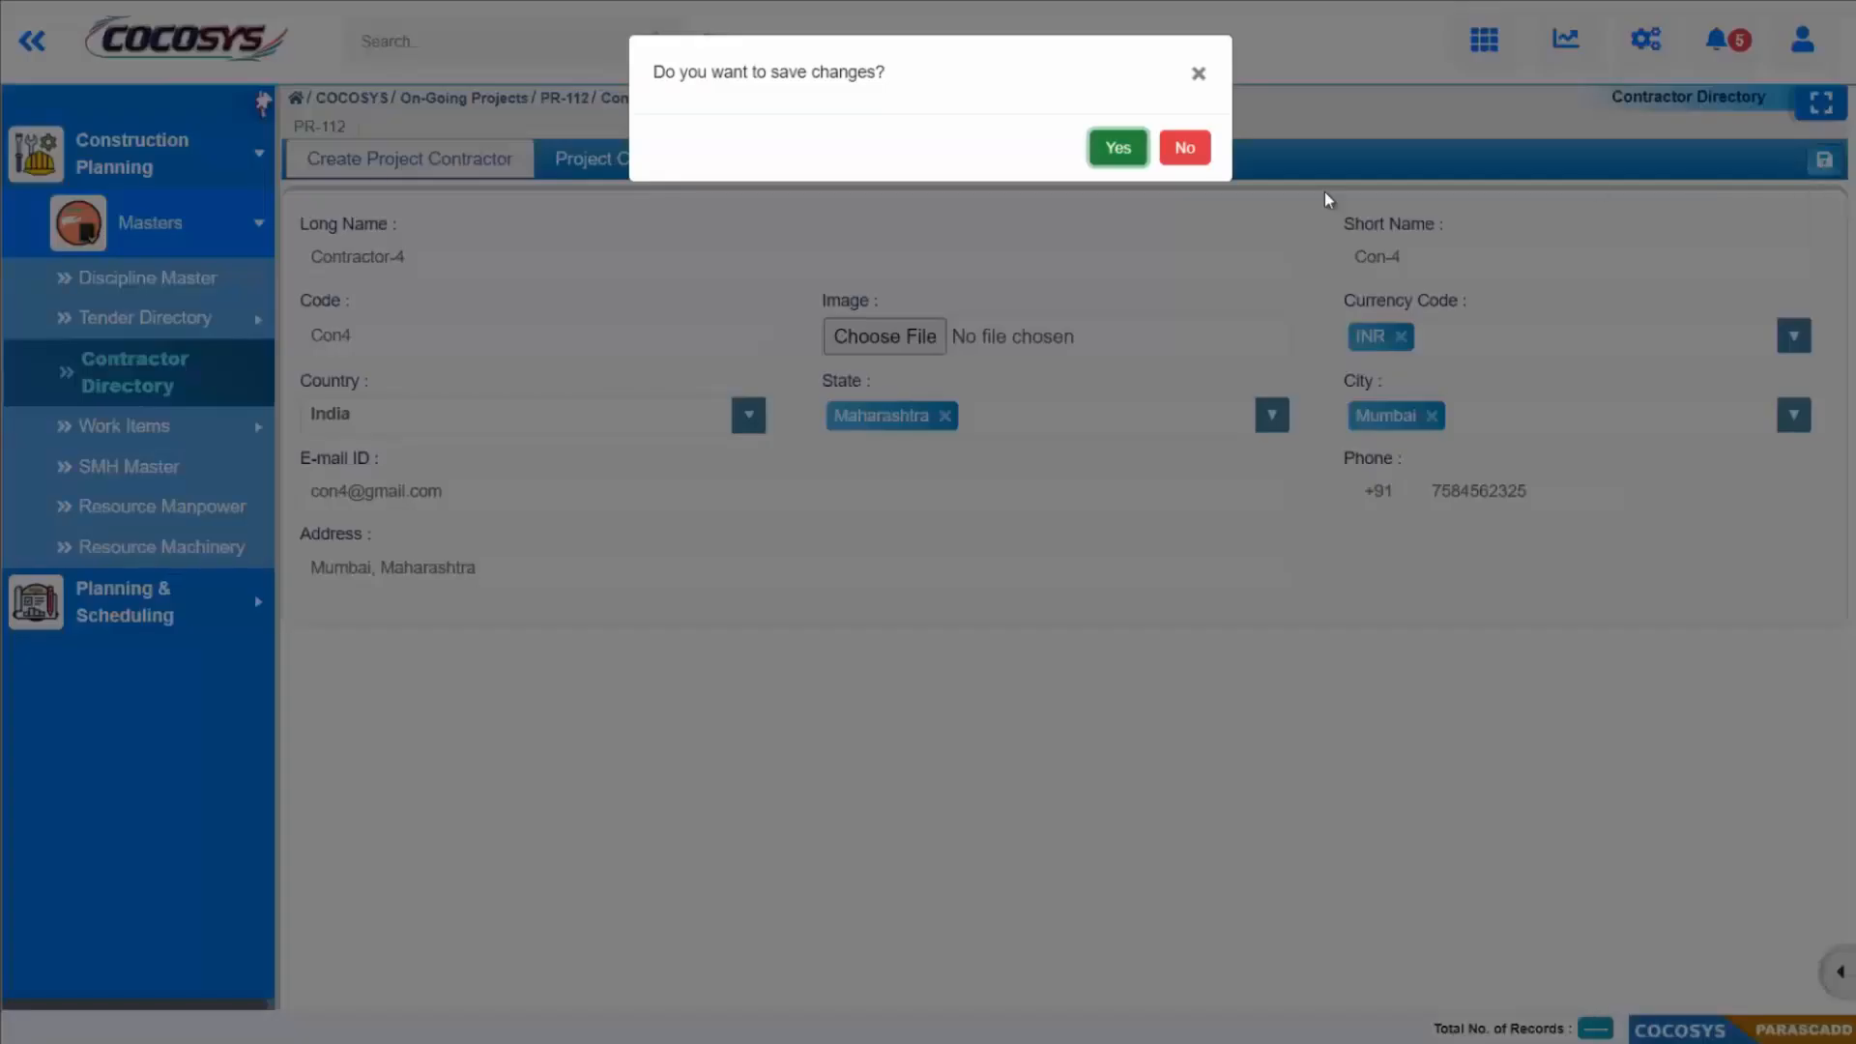
click(1118, 147)
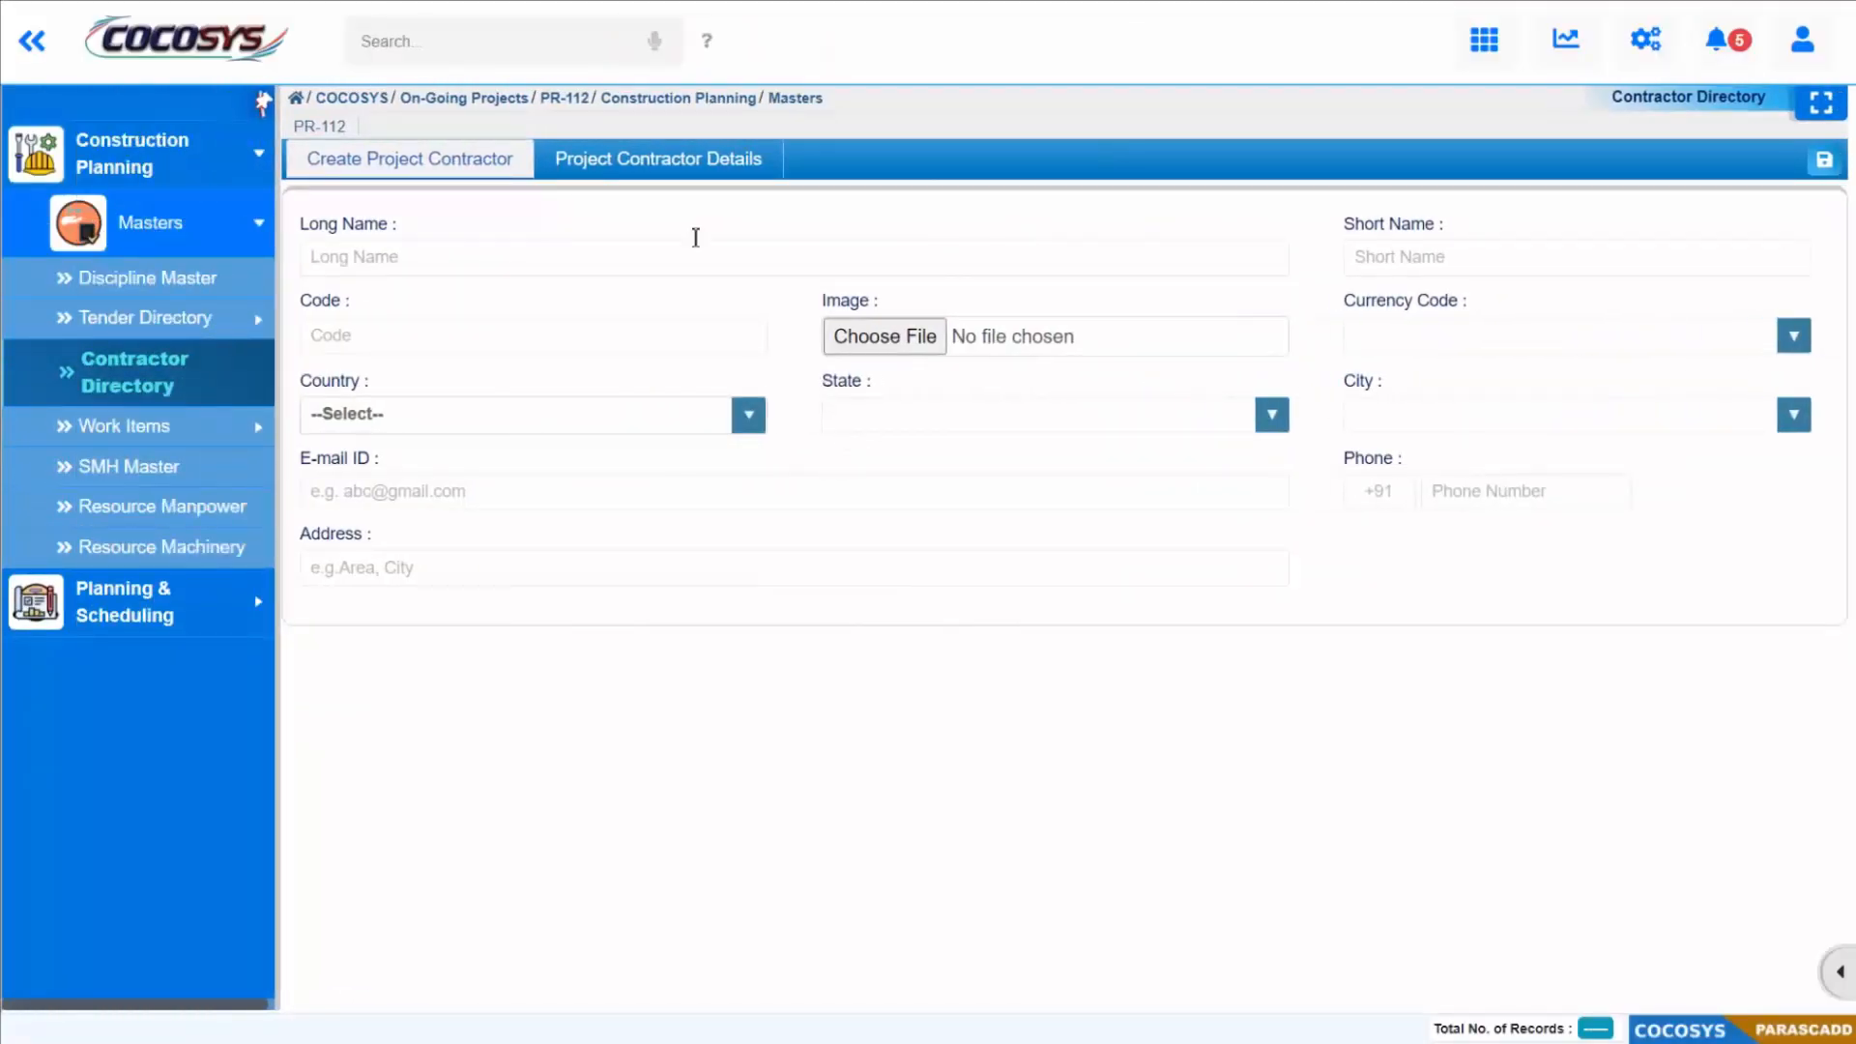
click(680, 164)
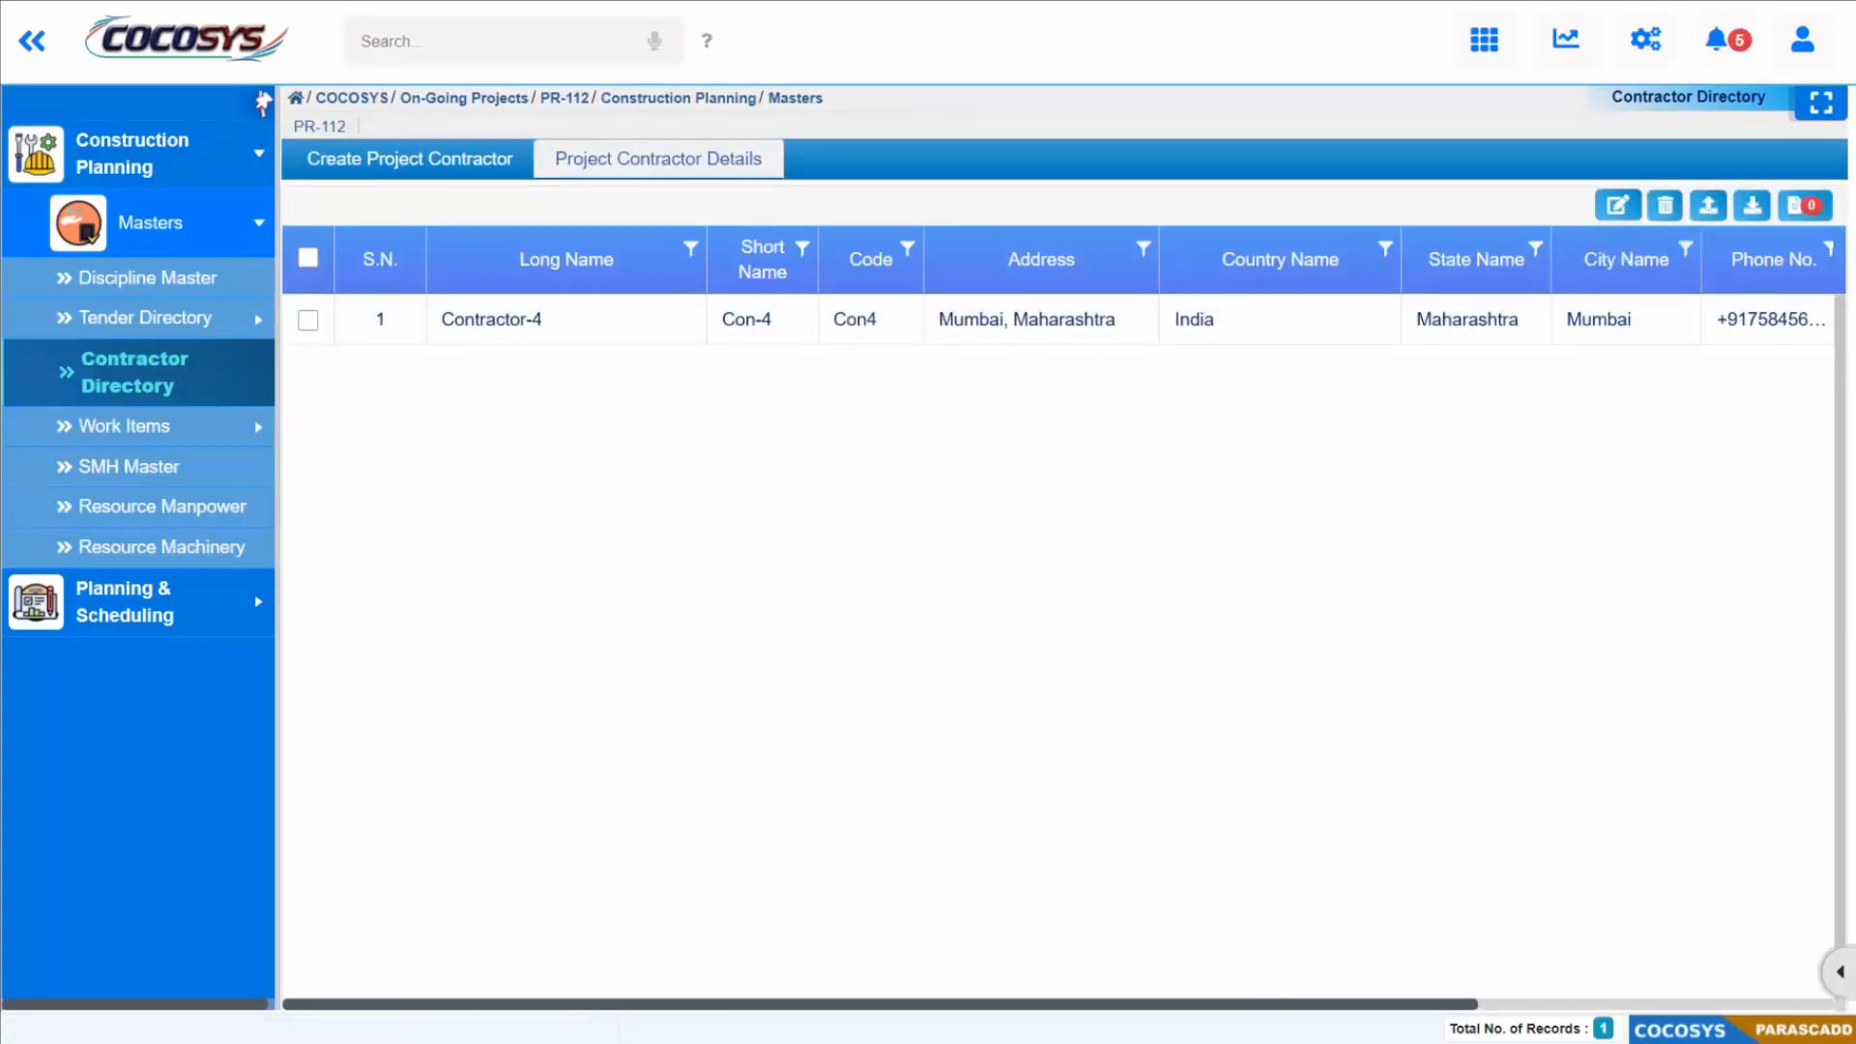
drag(1214, 1006, 1164, 1037)
Step: Start an Excel import for the project contractors and choose ContractorDirectory as the file to import
click(1709, 206)
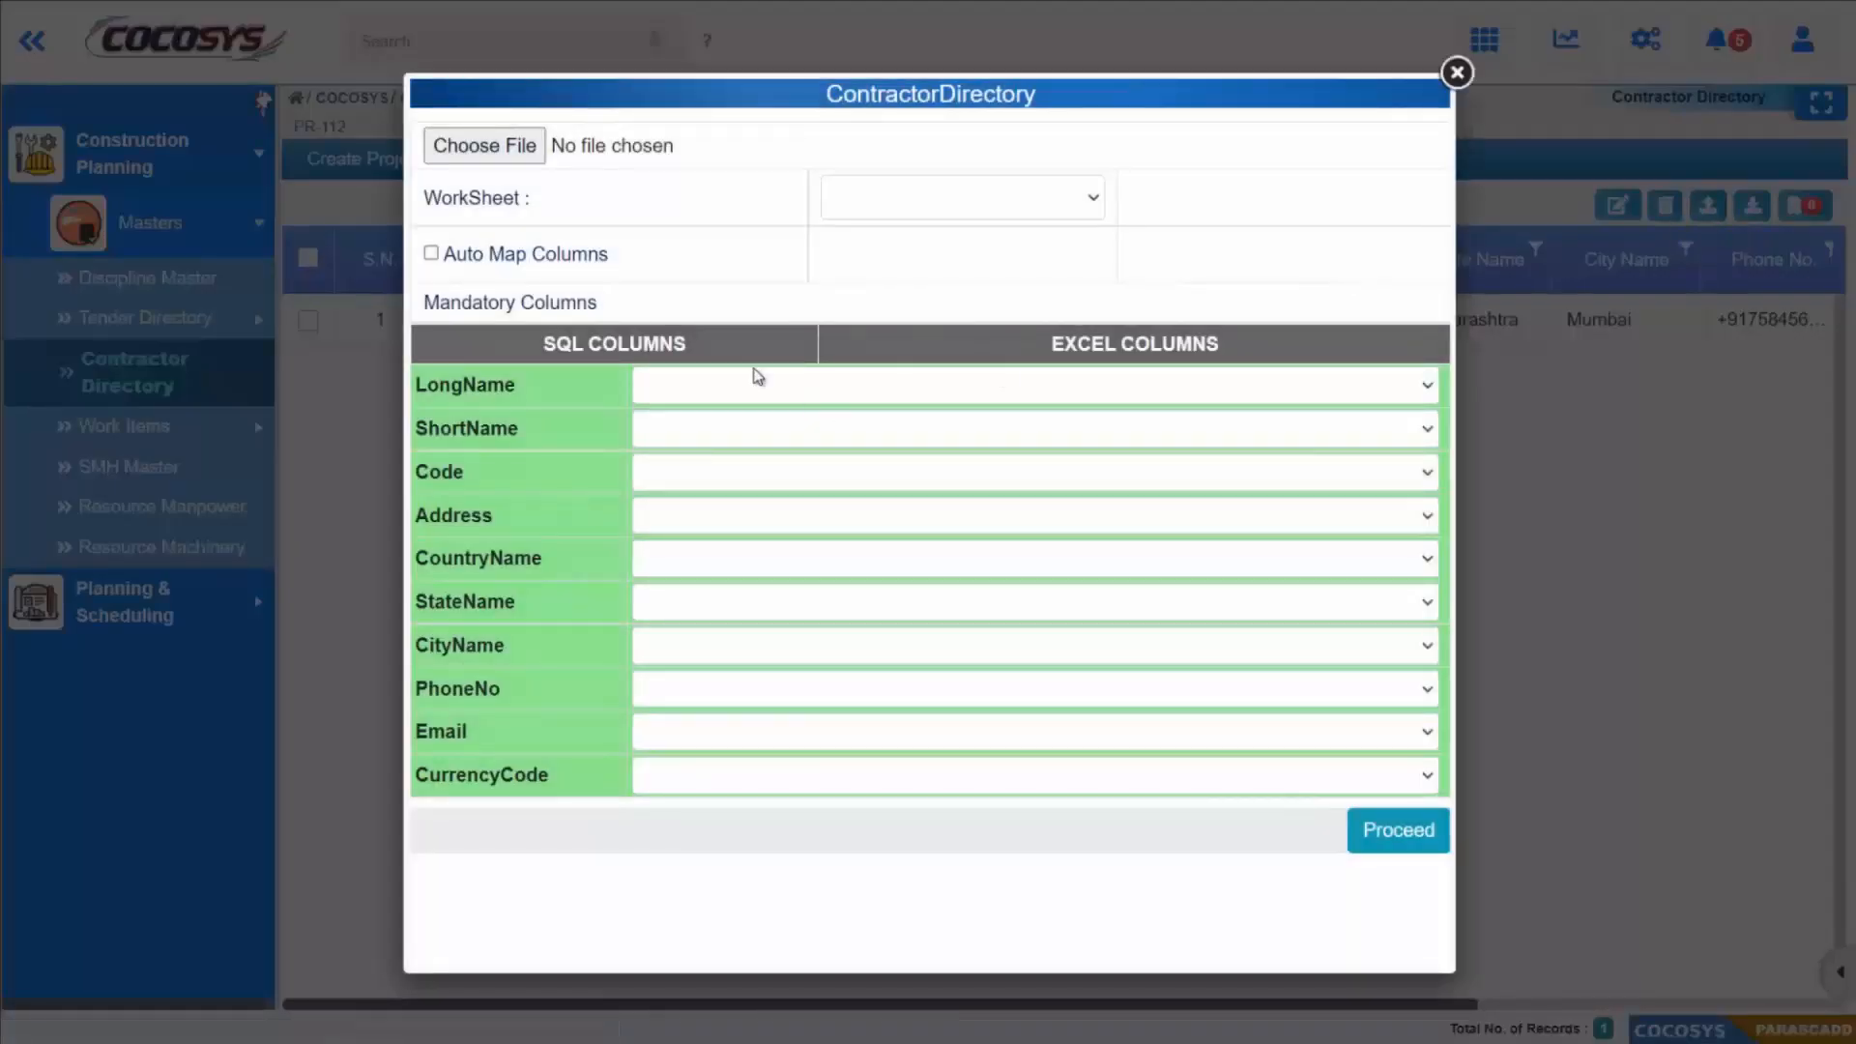
click(516, 155)
double_click(309, 176)
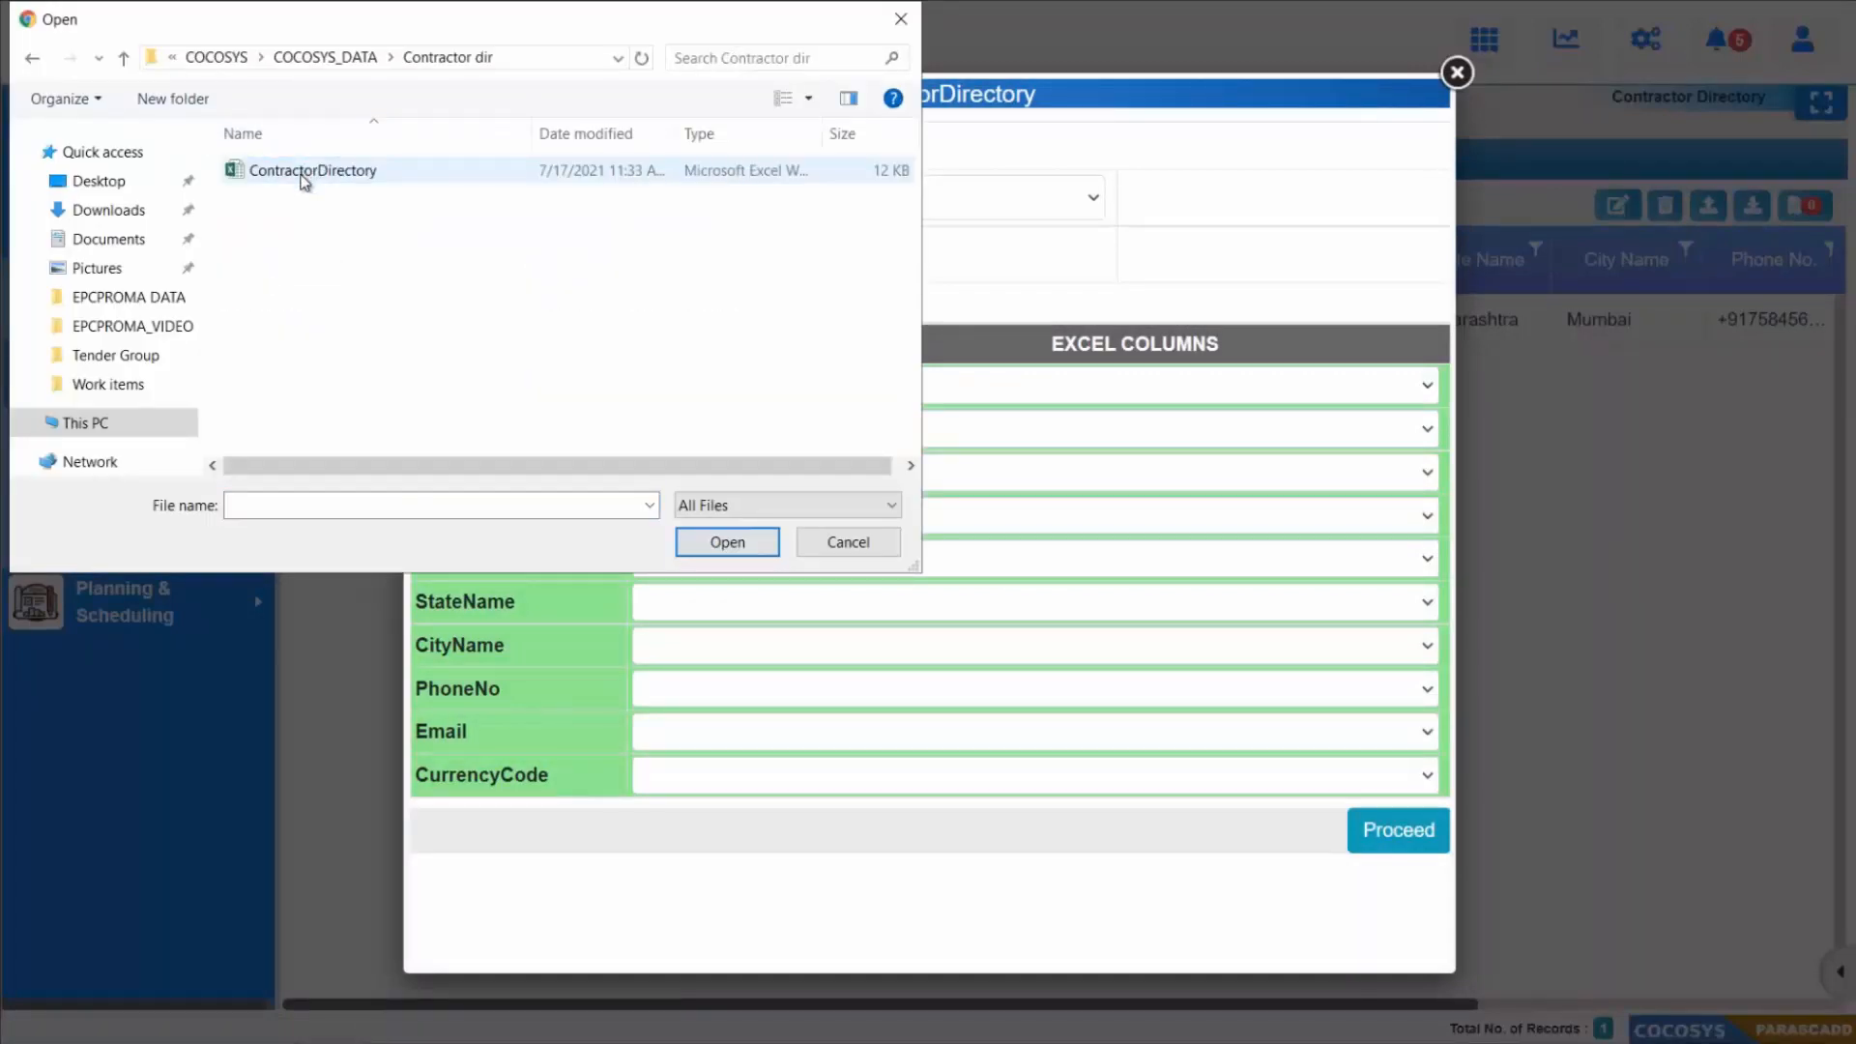
click(307, 178)
click(723, 544)
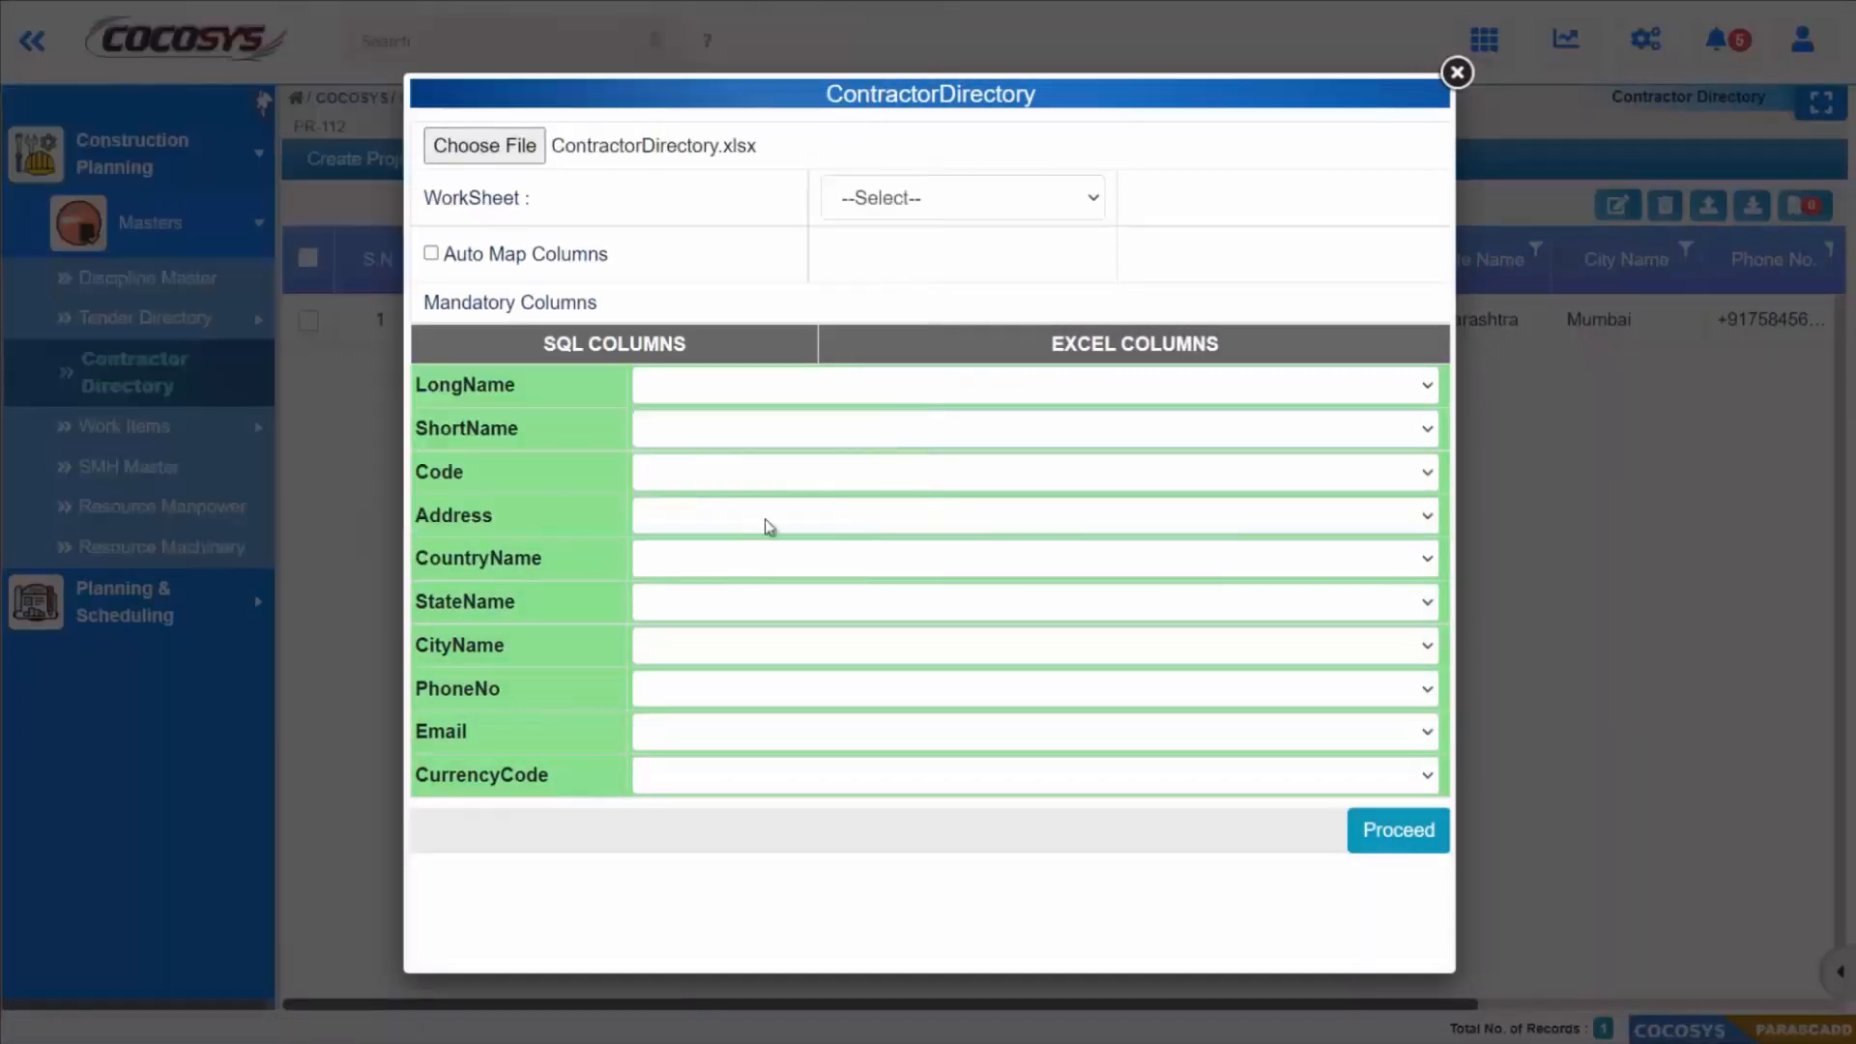
Step: Import the contractors from worksheet Sheet1$ with auto-mapped columns and review the project contractor details list
click(891, 218)
click(905, 257)
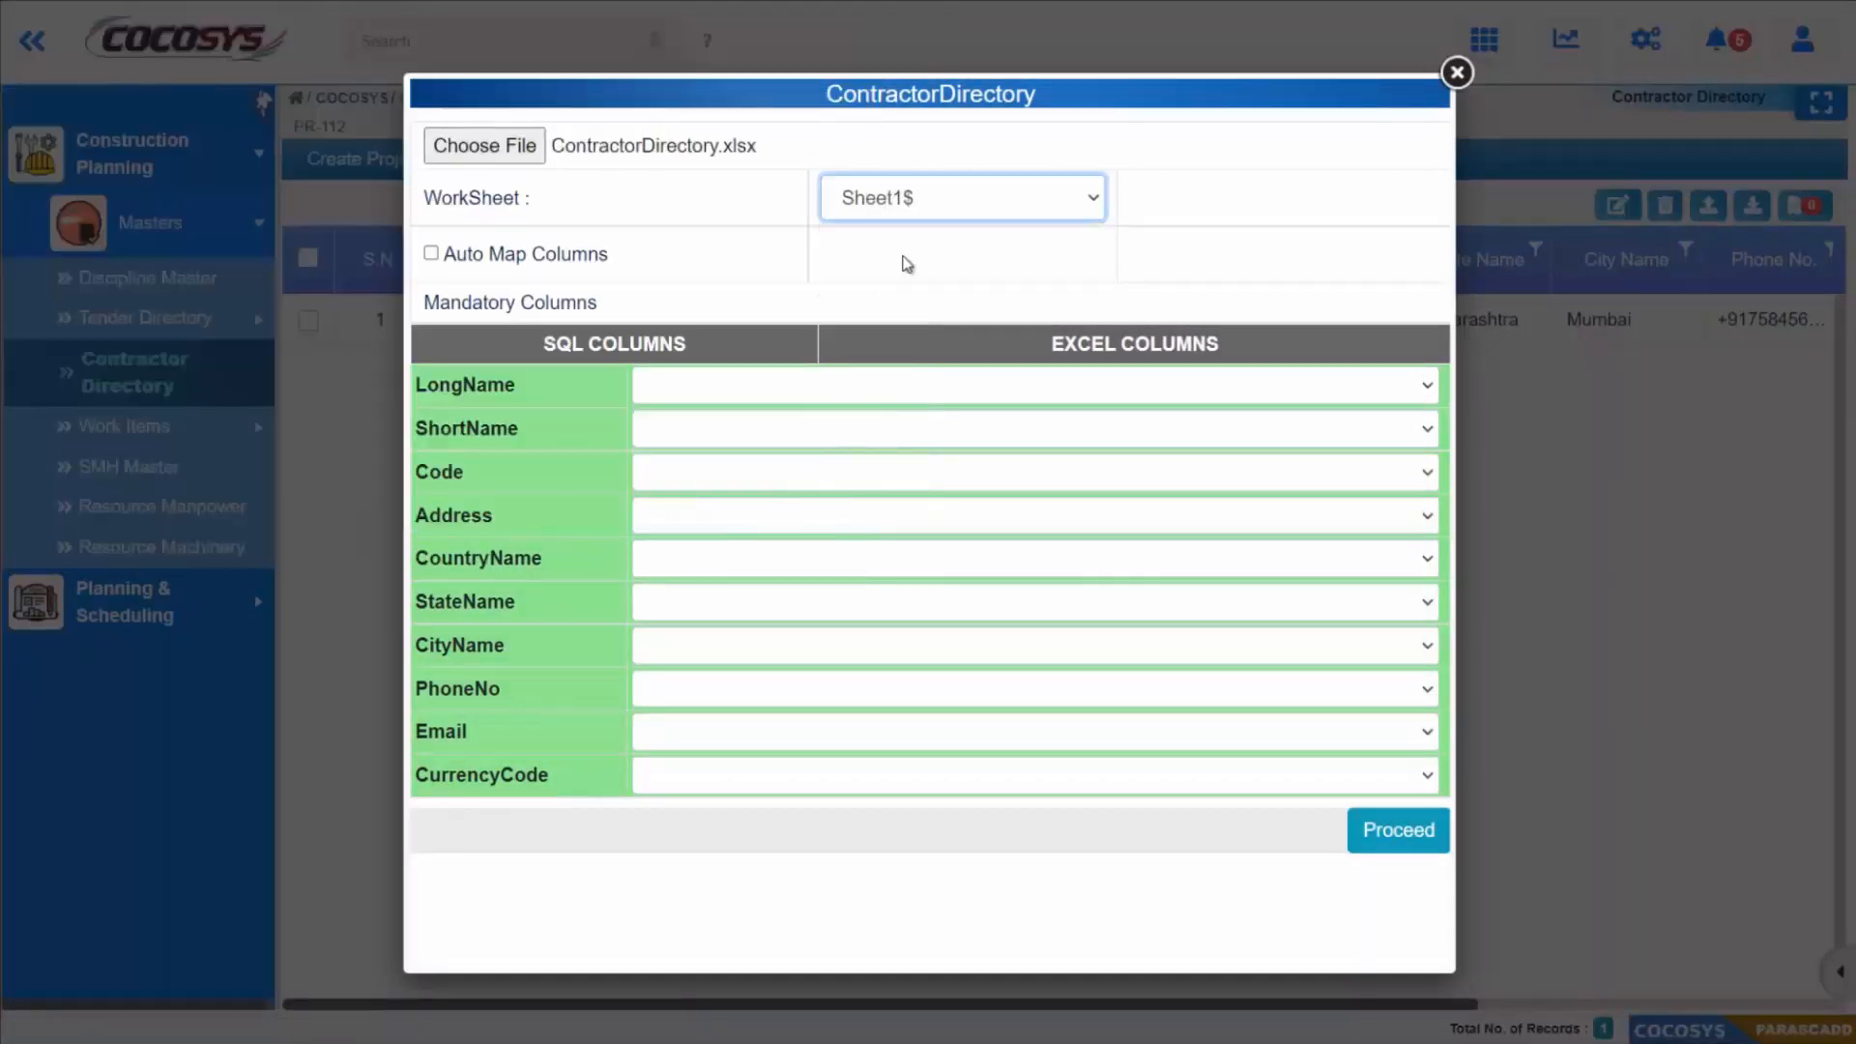
click(470, 259)
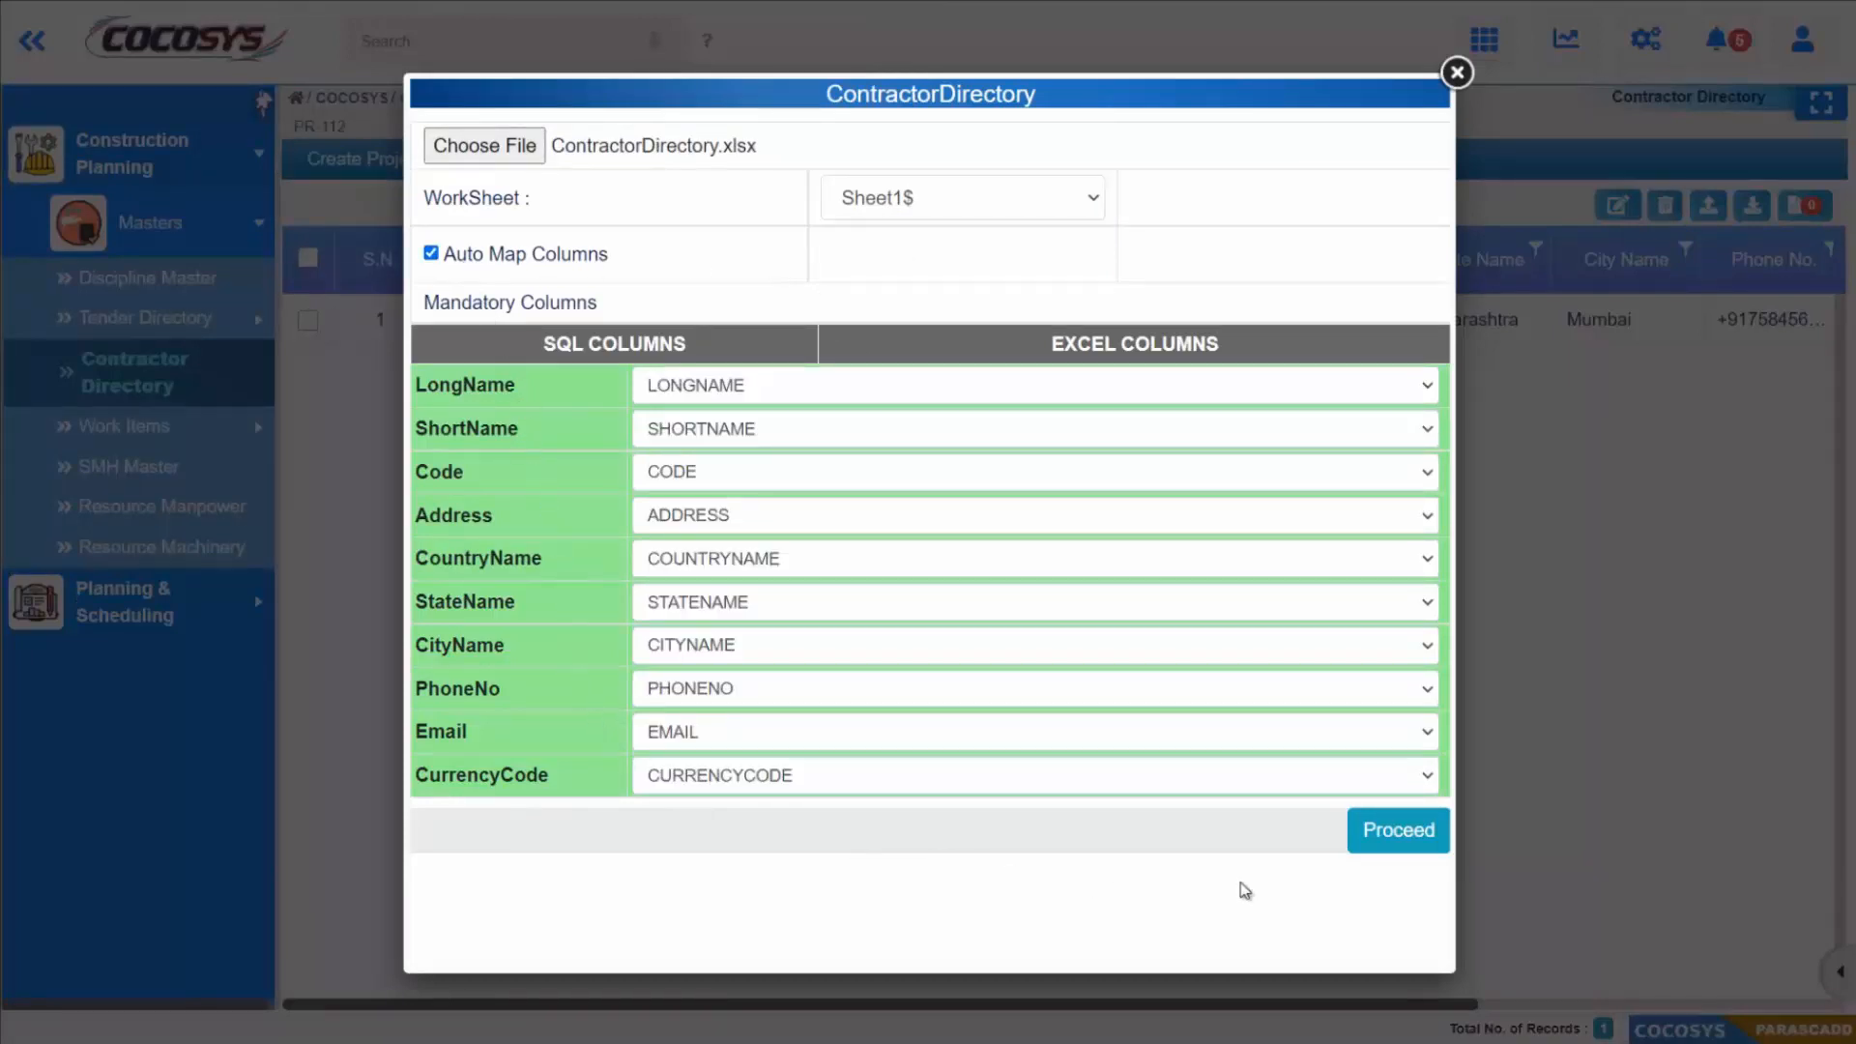
click(1399, 833)
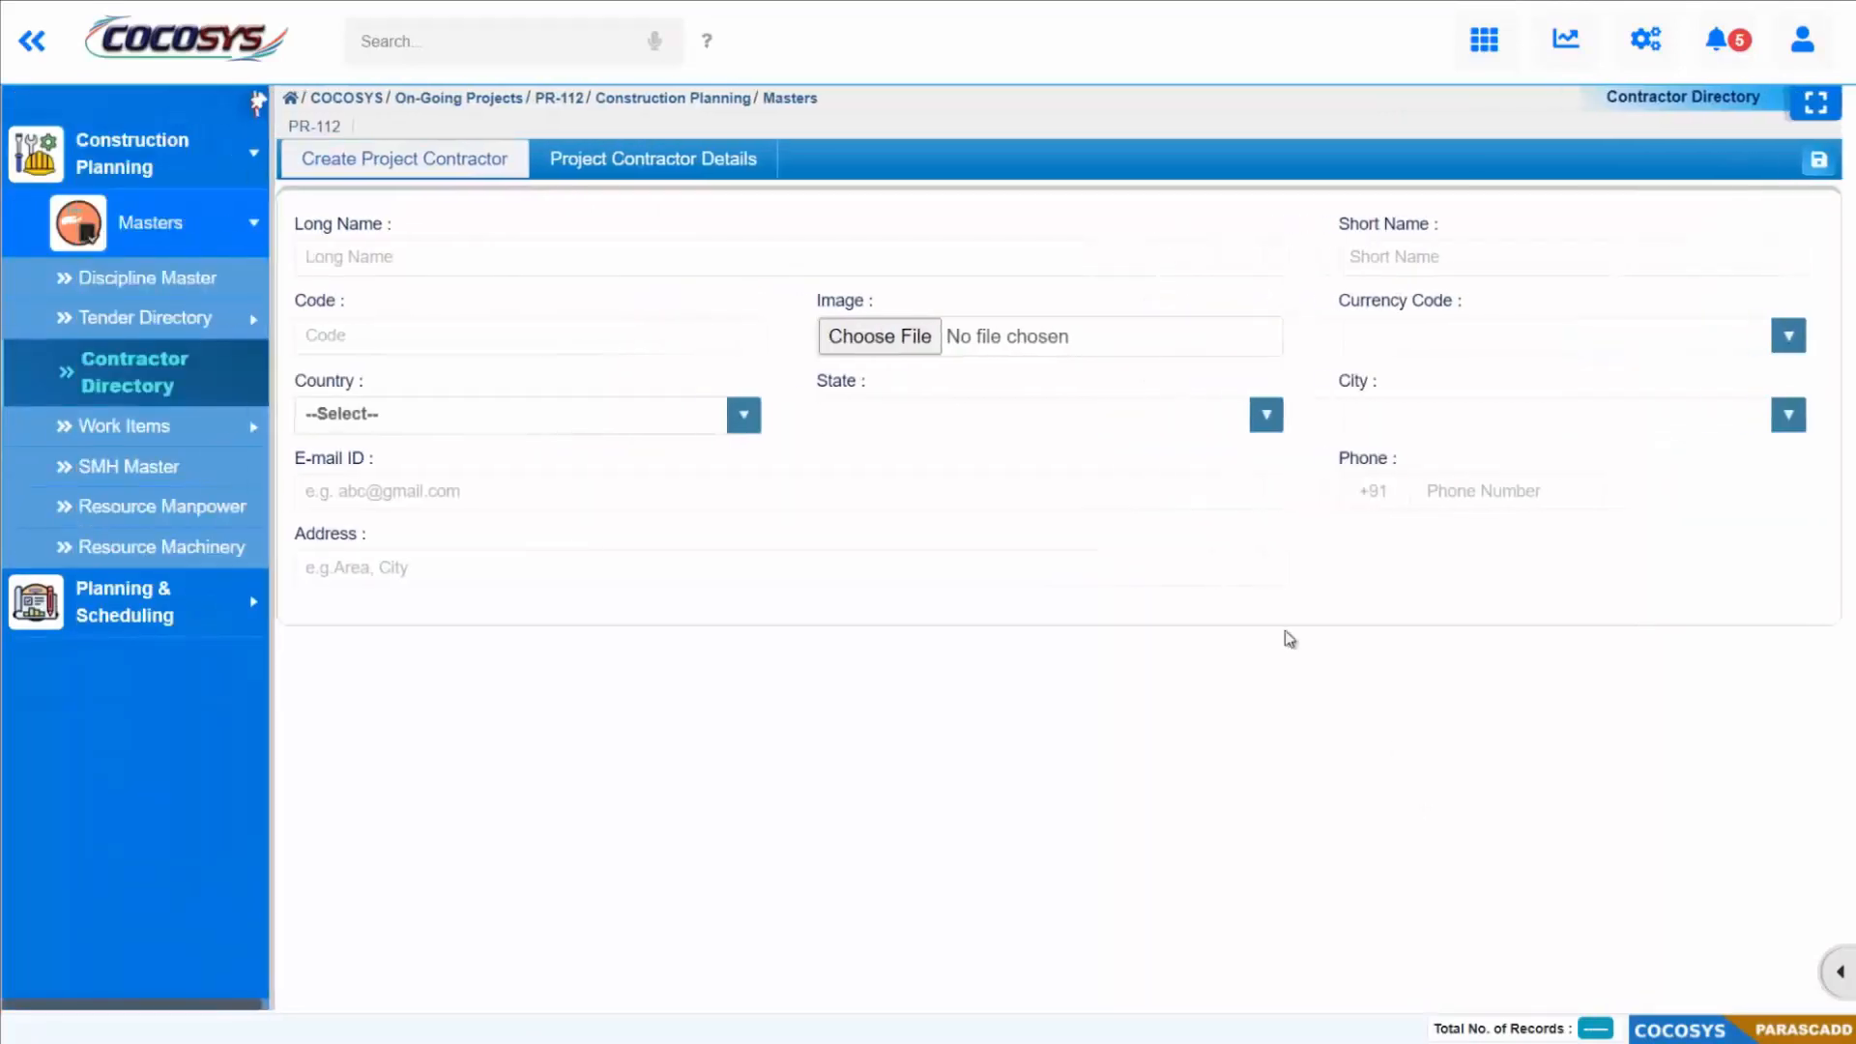
click(696, 166)
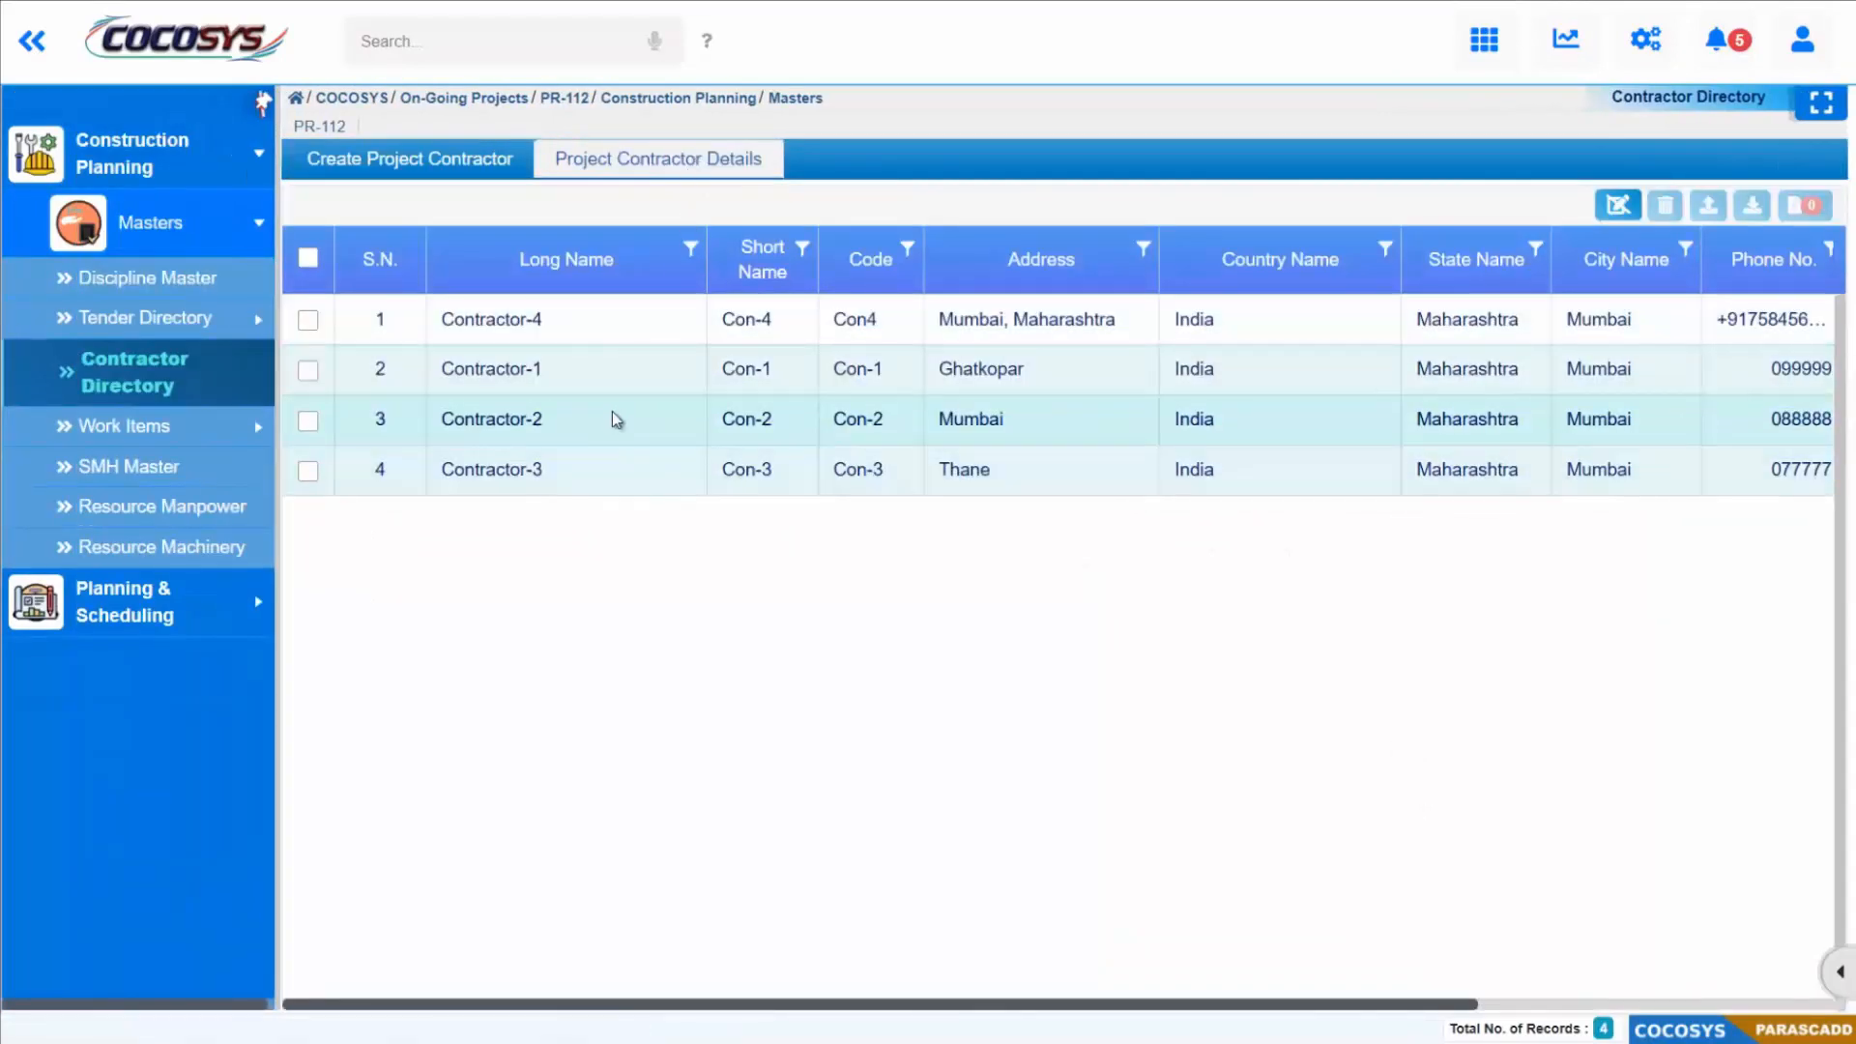
drag(1109, 1010, 923, 1039)
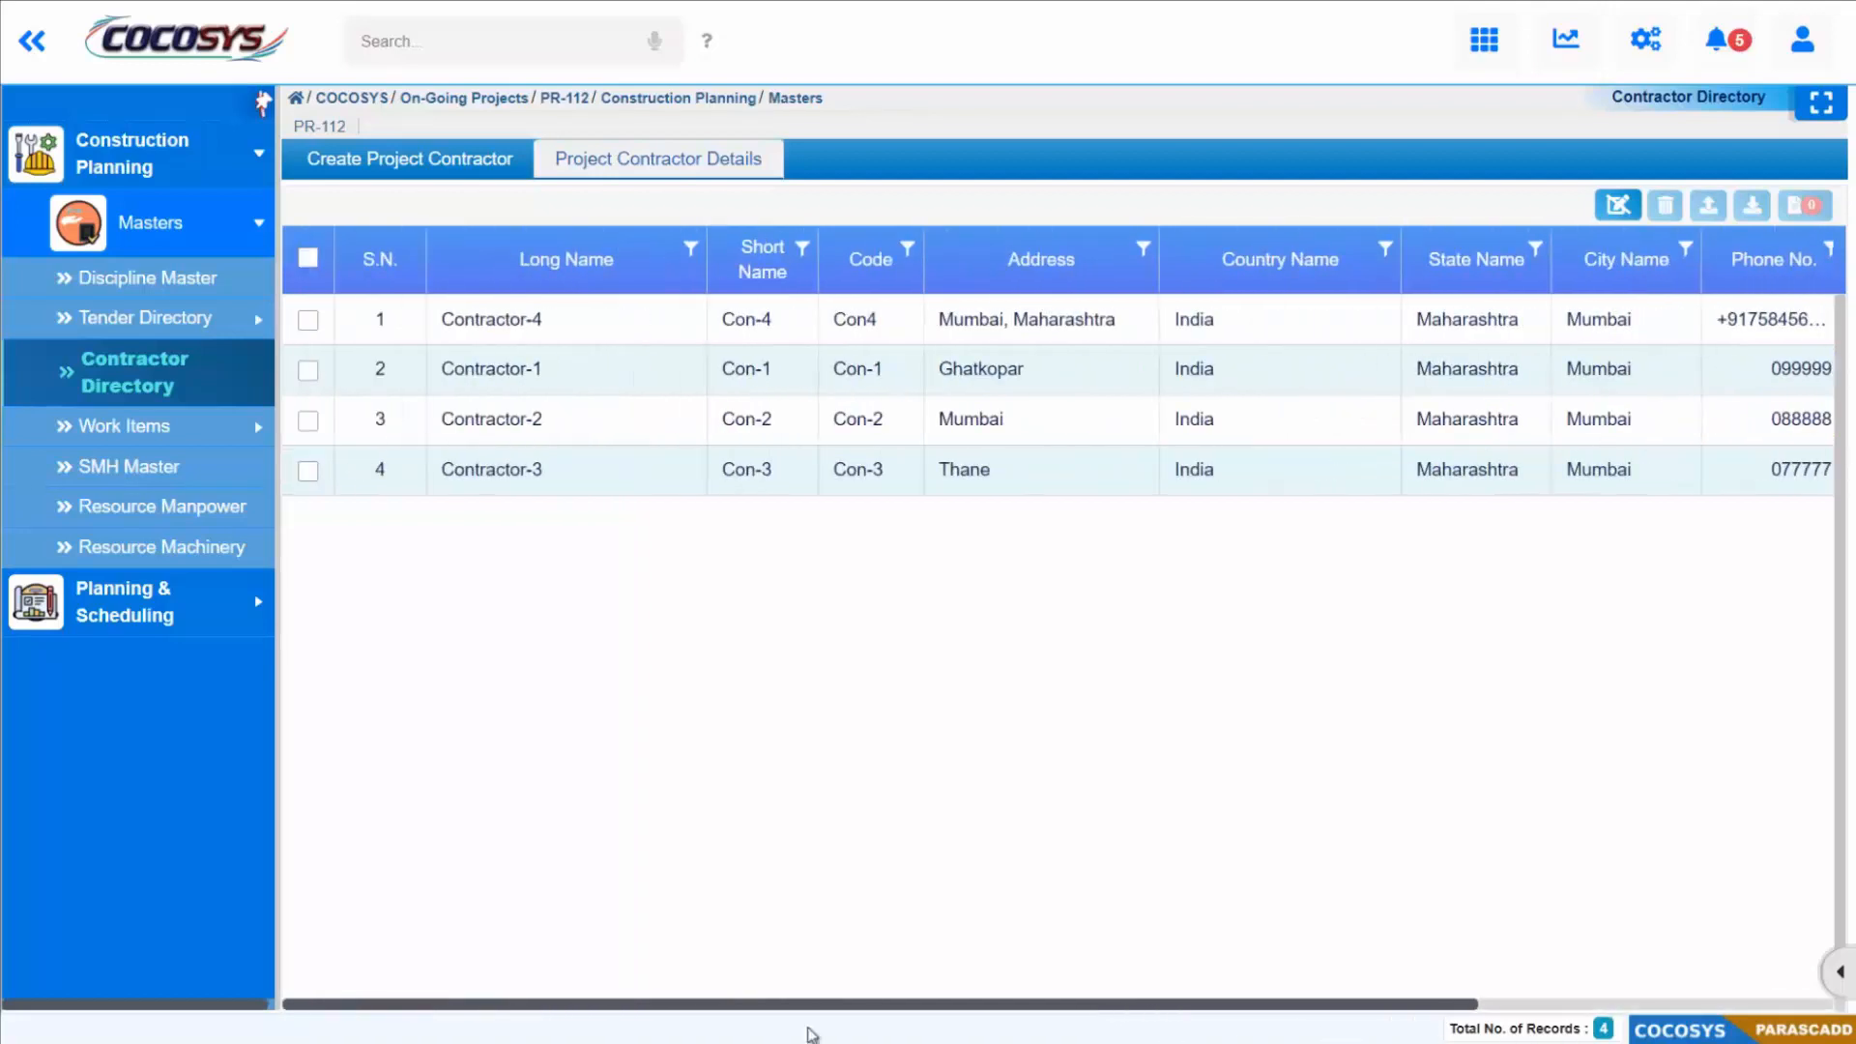
Step: Add tender Civil_Tender-01 to the Civil work tender directory and assign Contractor-1 to it
click(259, 325)
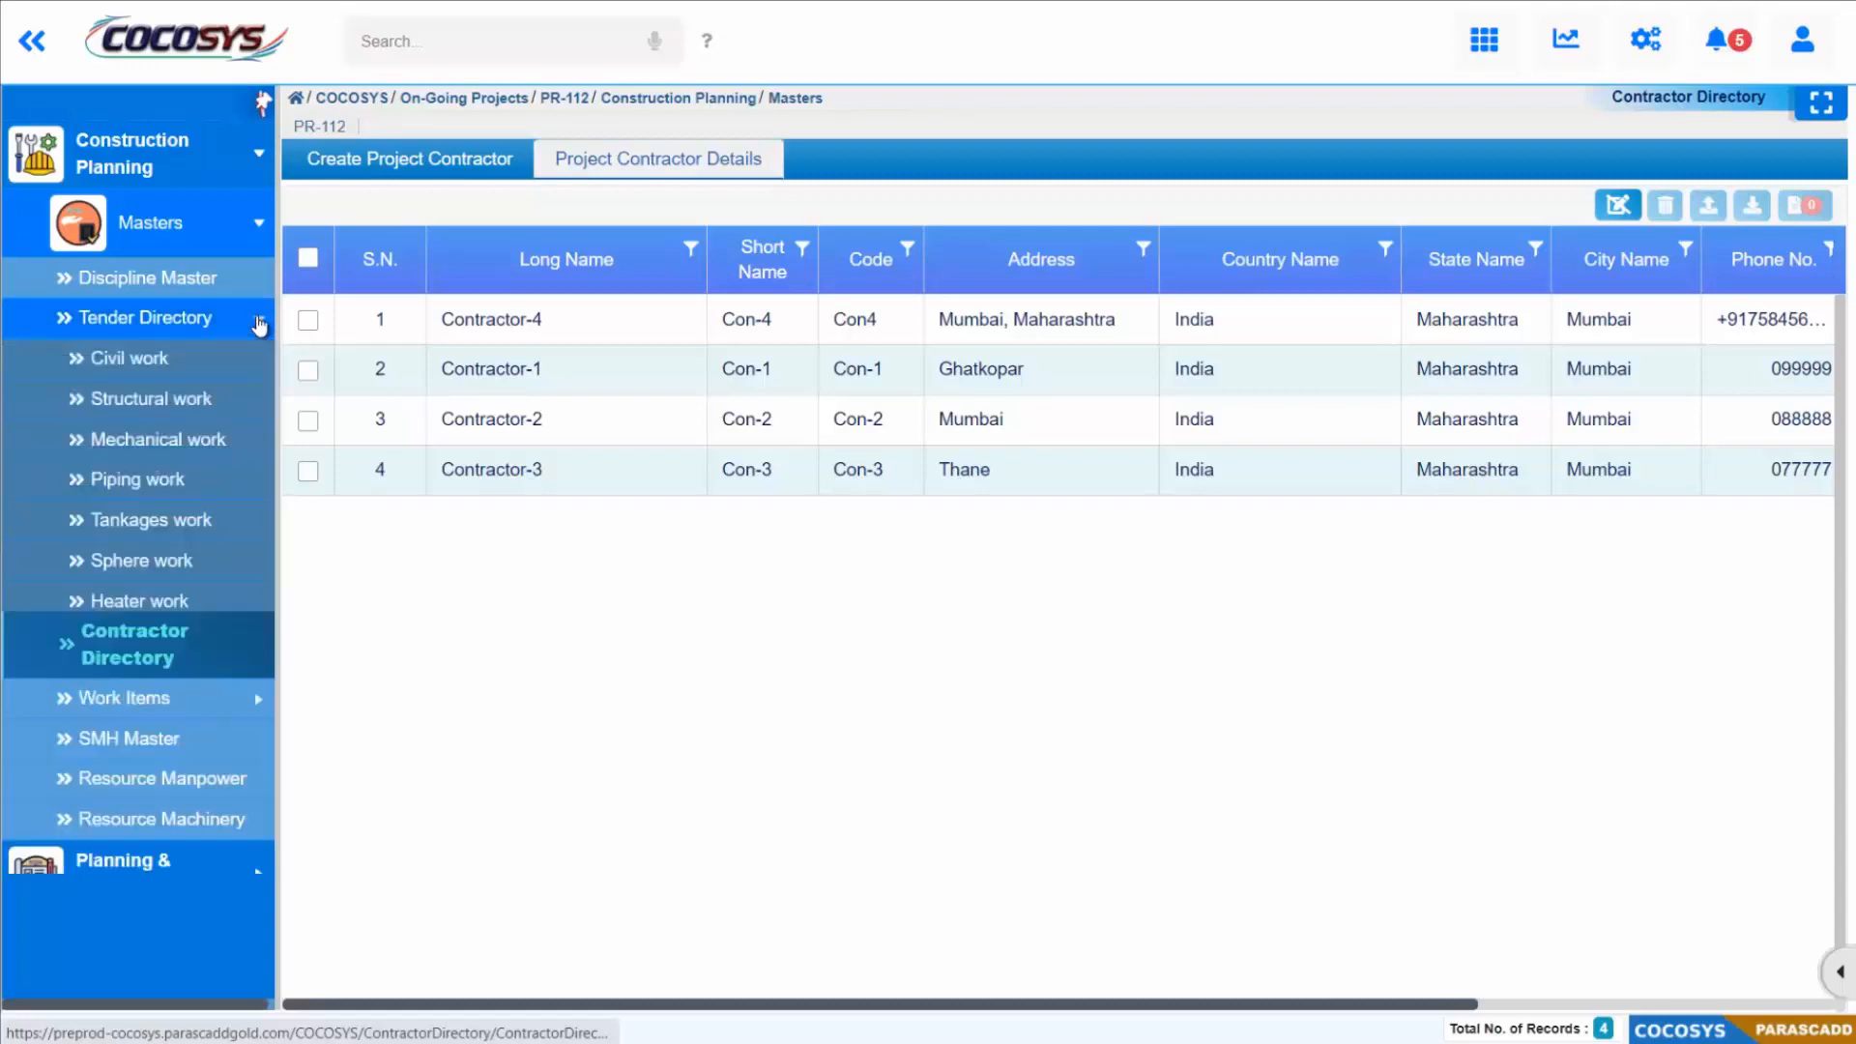
click(175, 358)
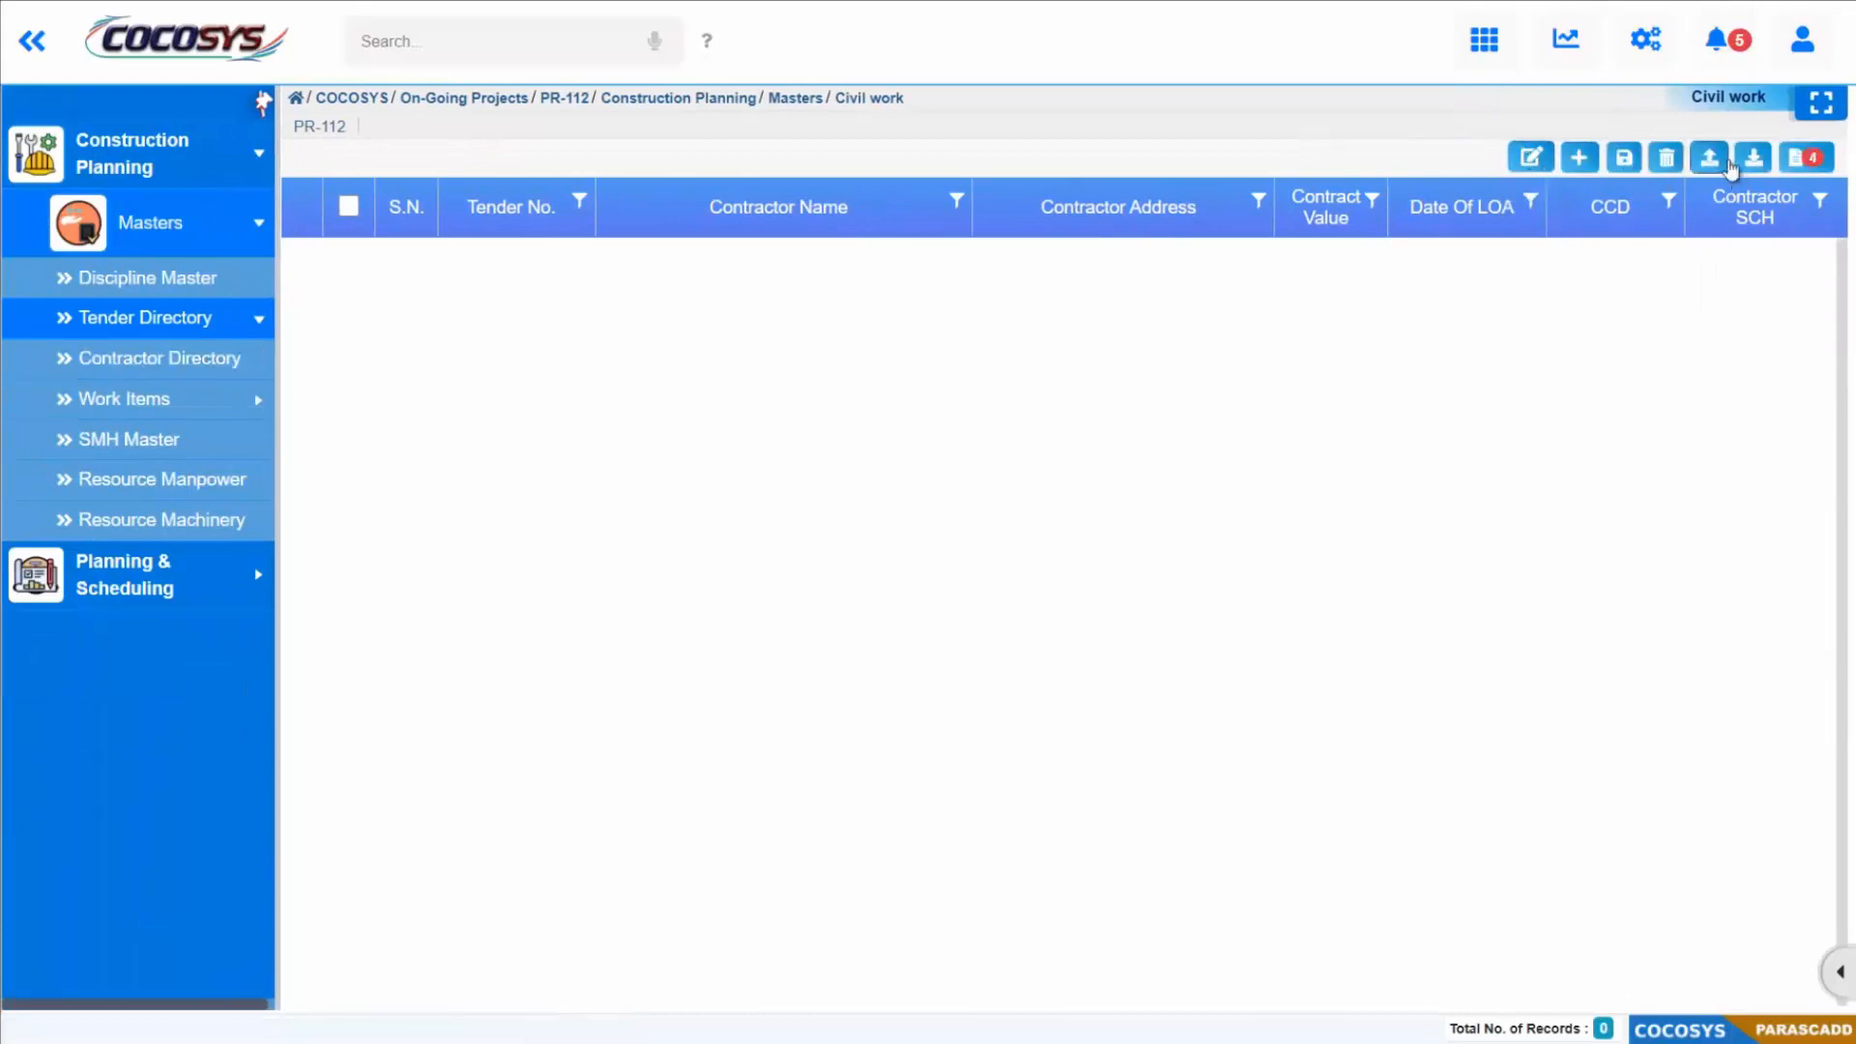
click(1580, 164)
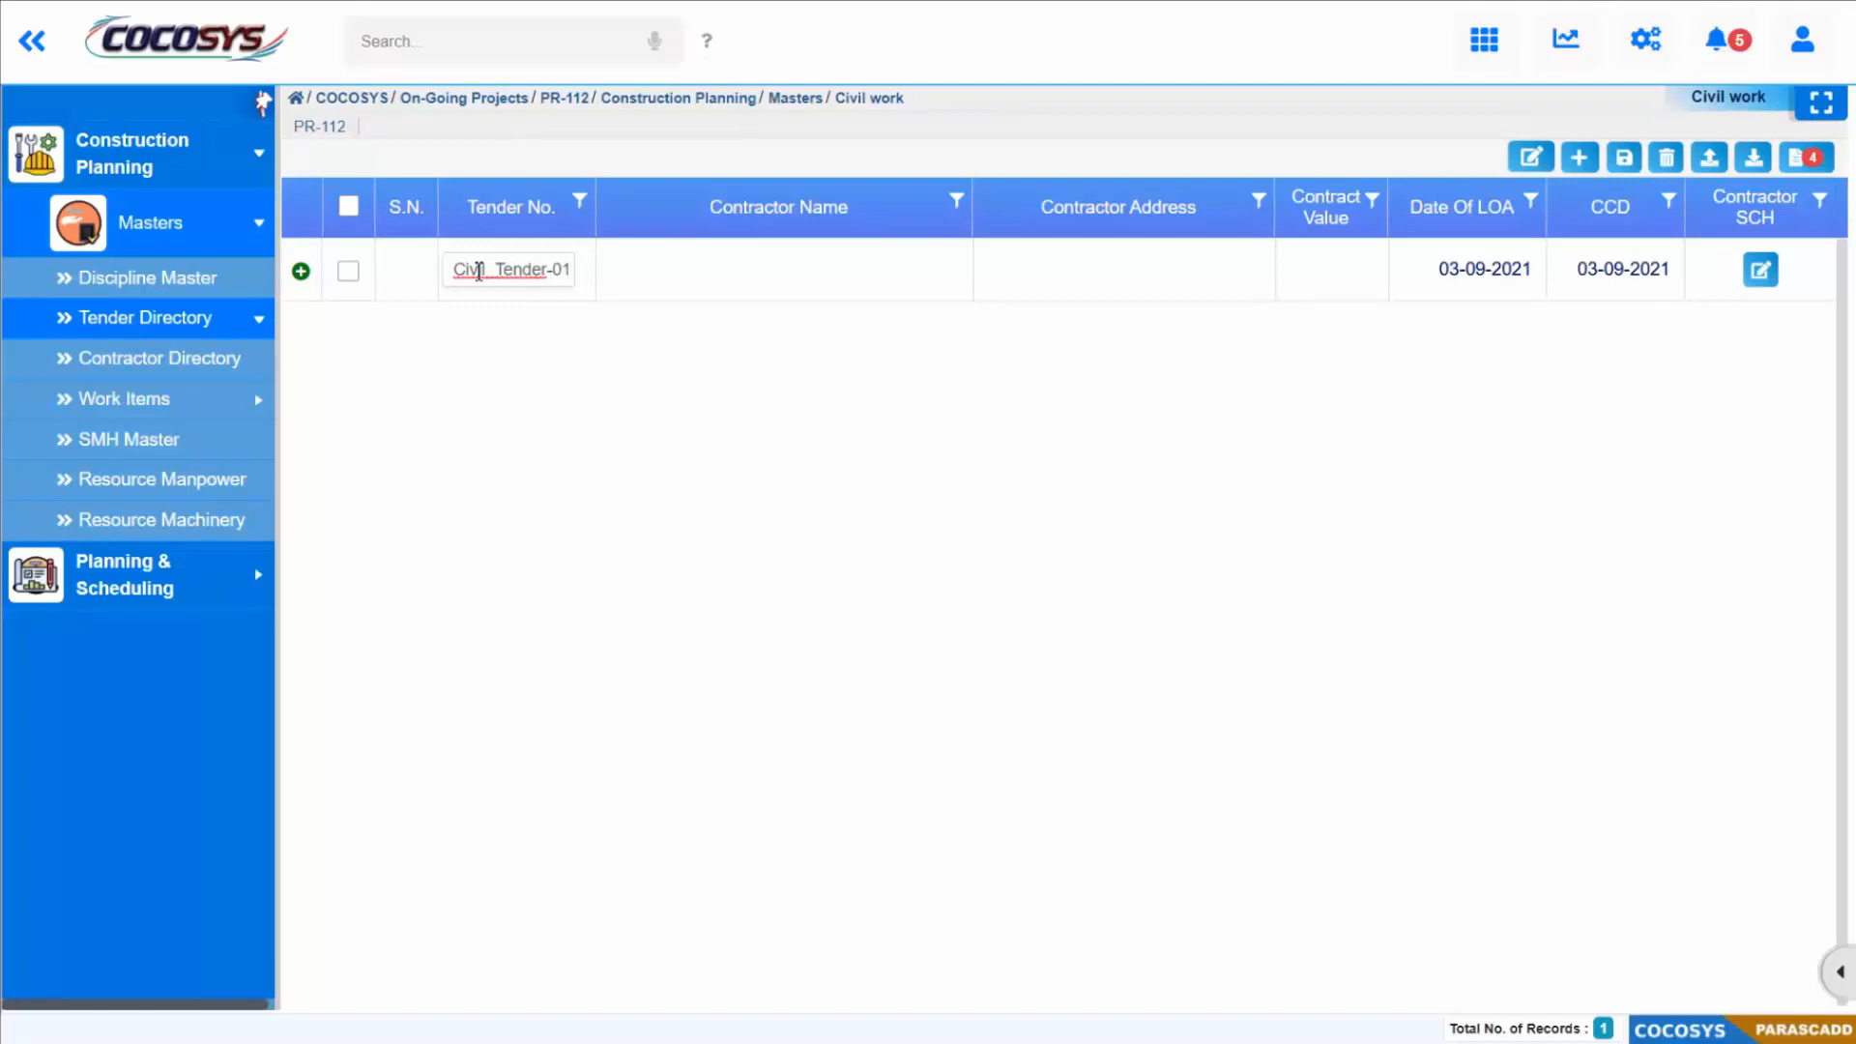
click(748, 290)
click(812, 280)
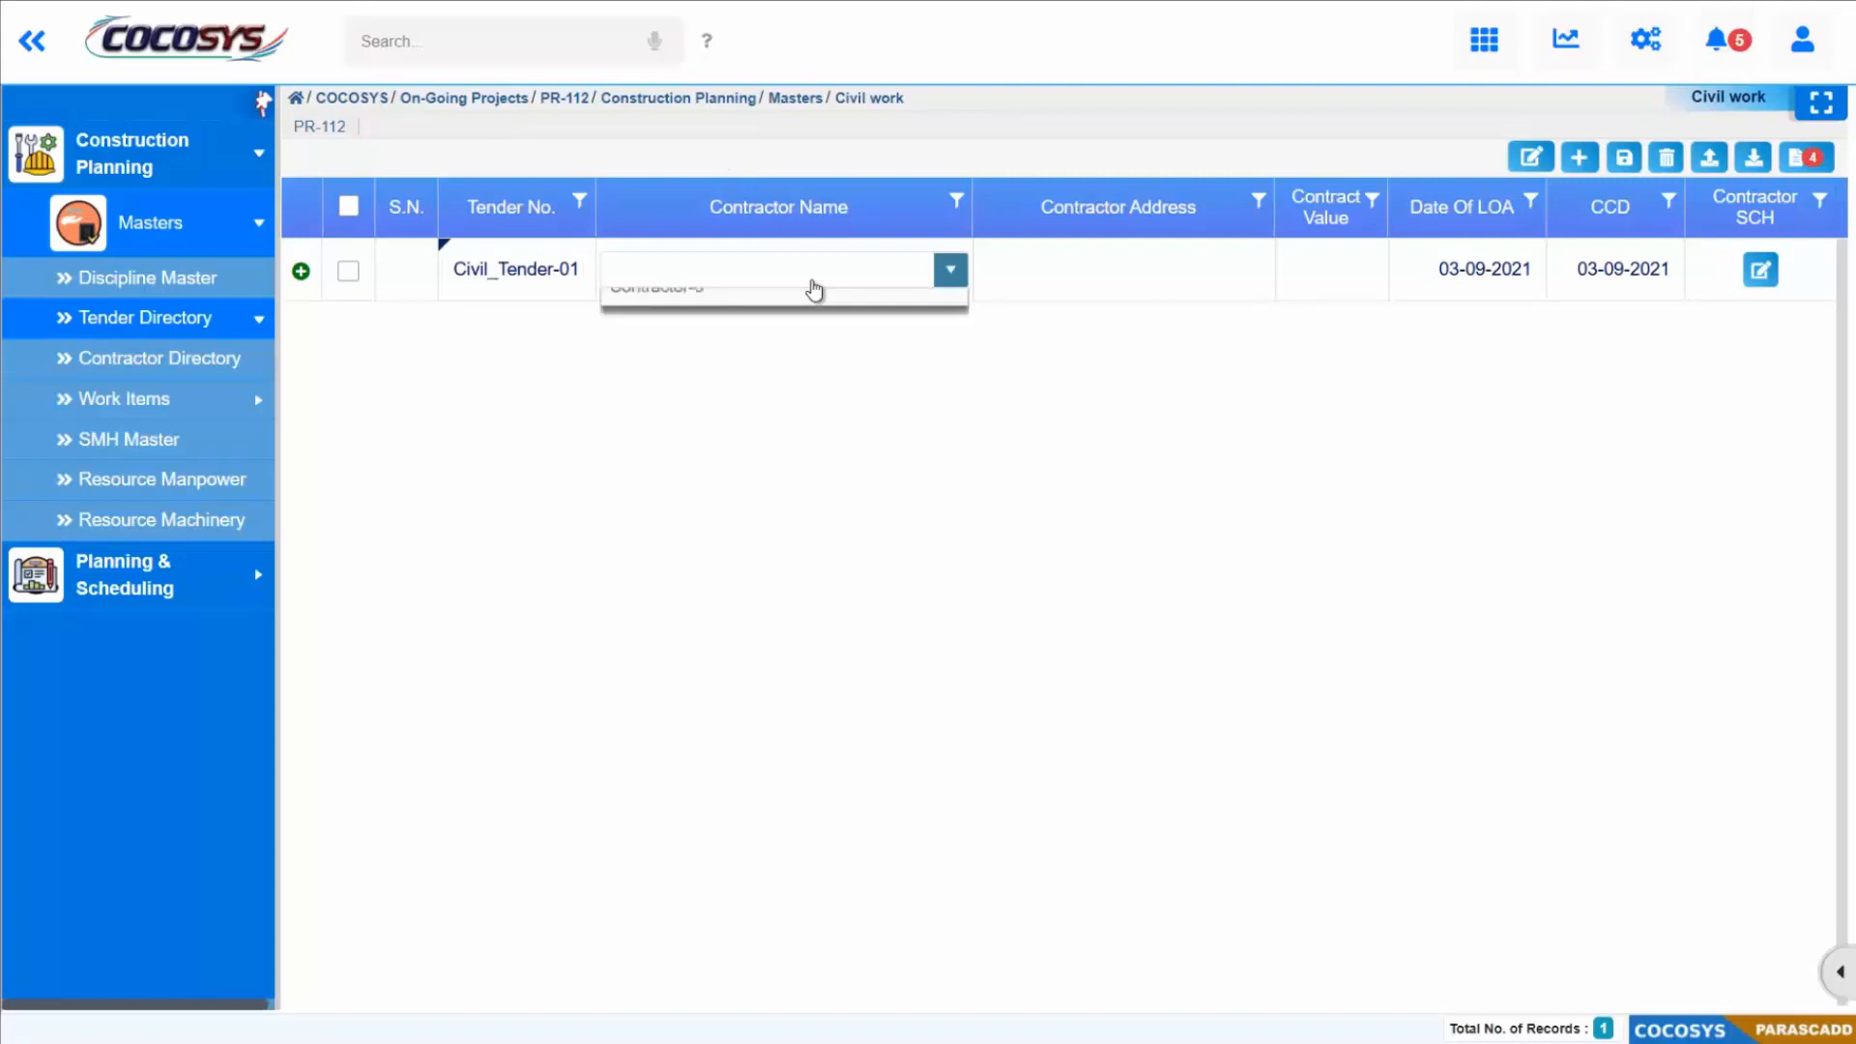
click(704, 341)
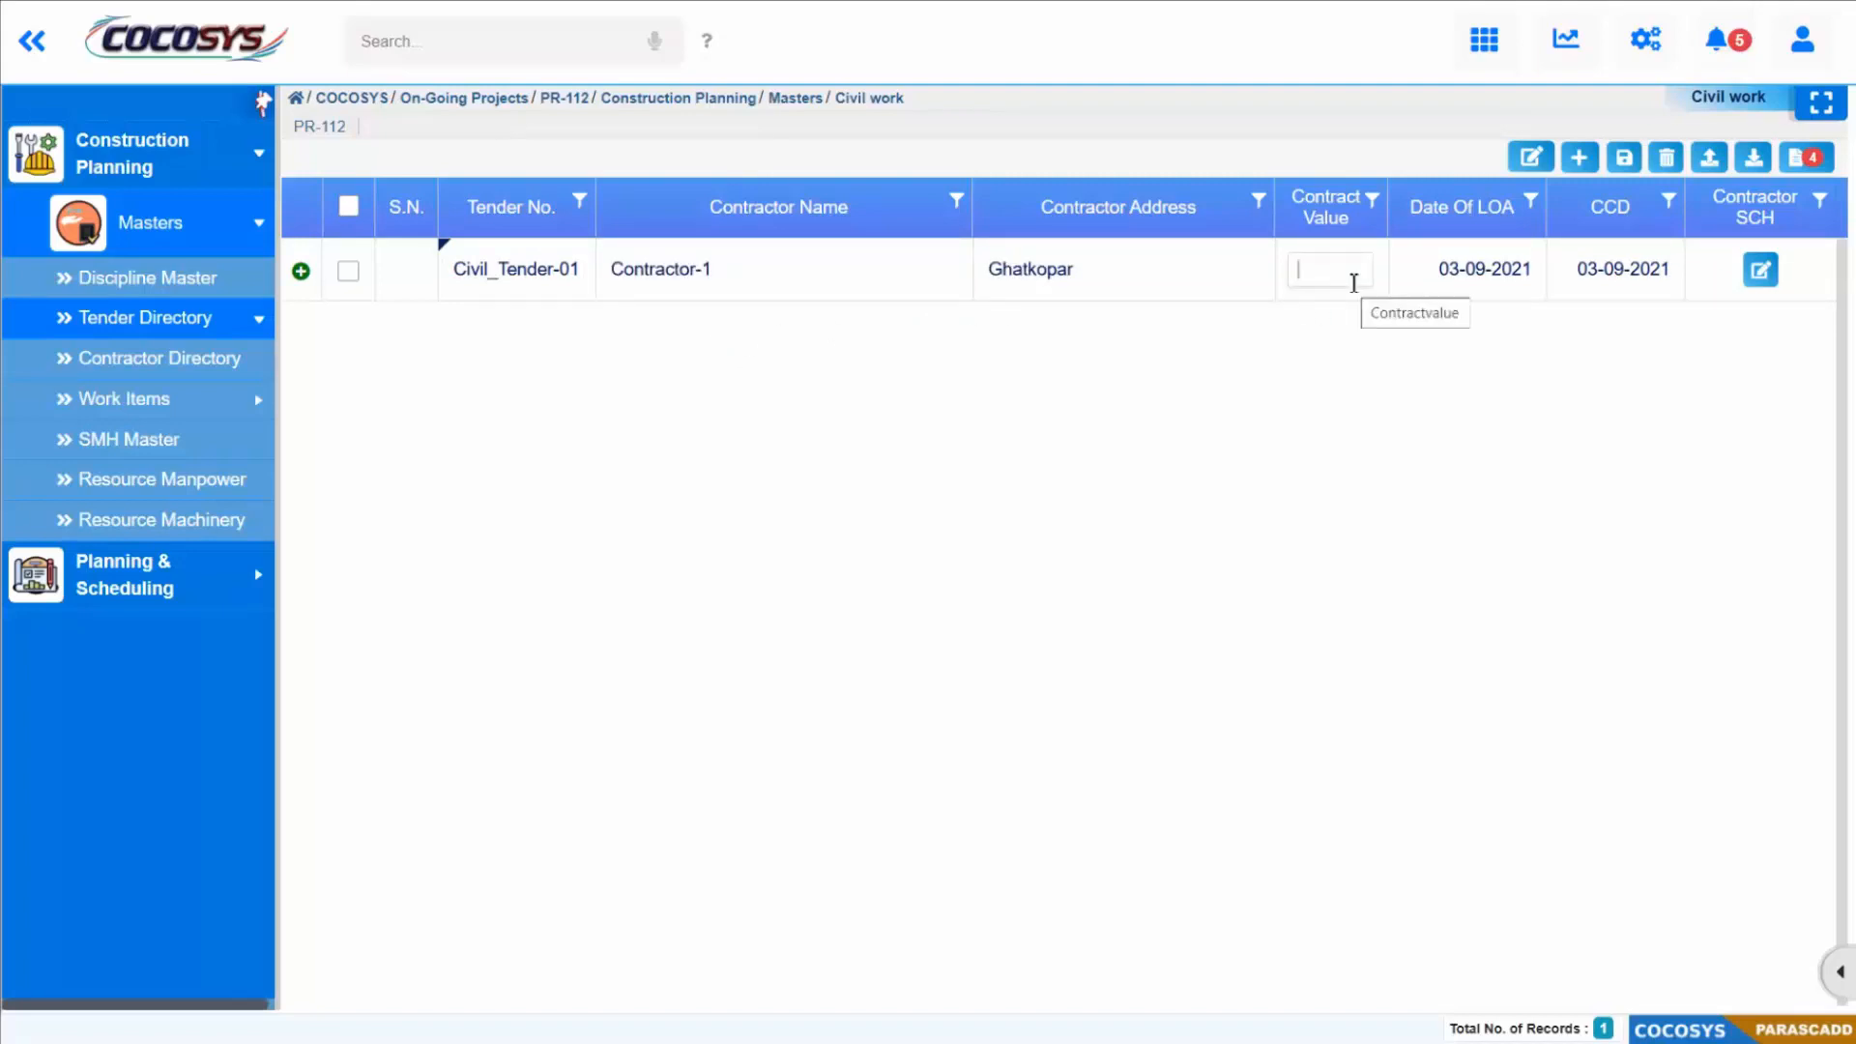
Step: Set the contract value of the civil work tender to 10000000
text(10000000)
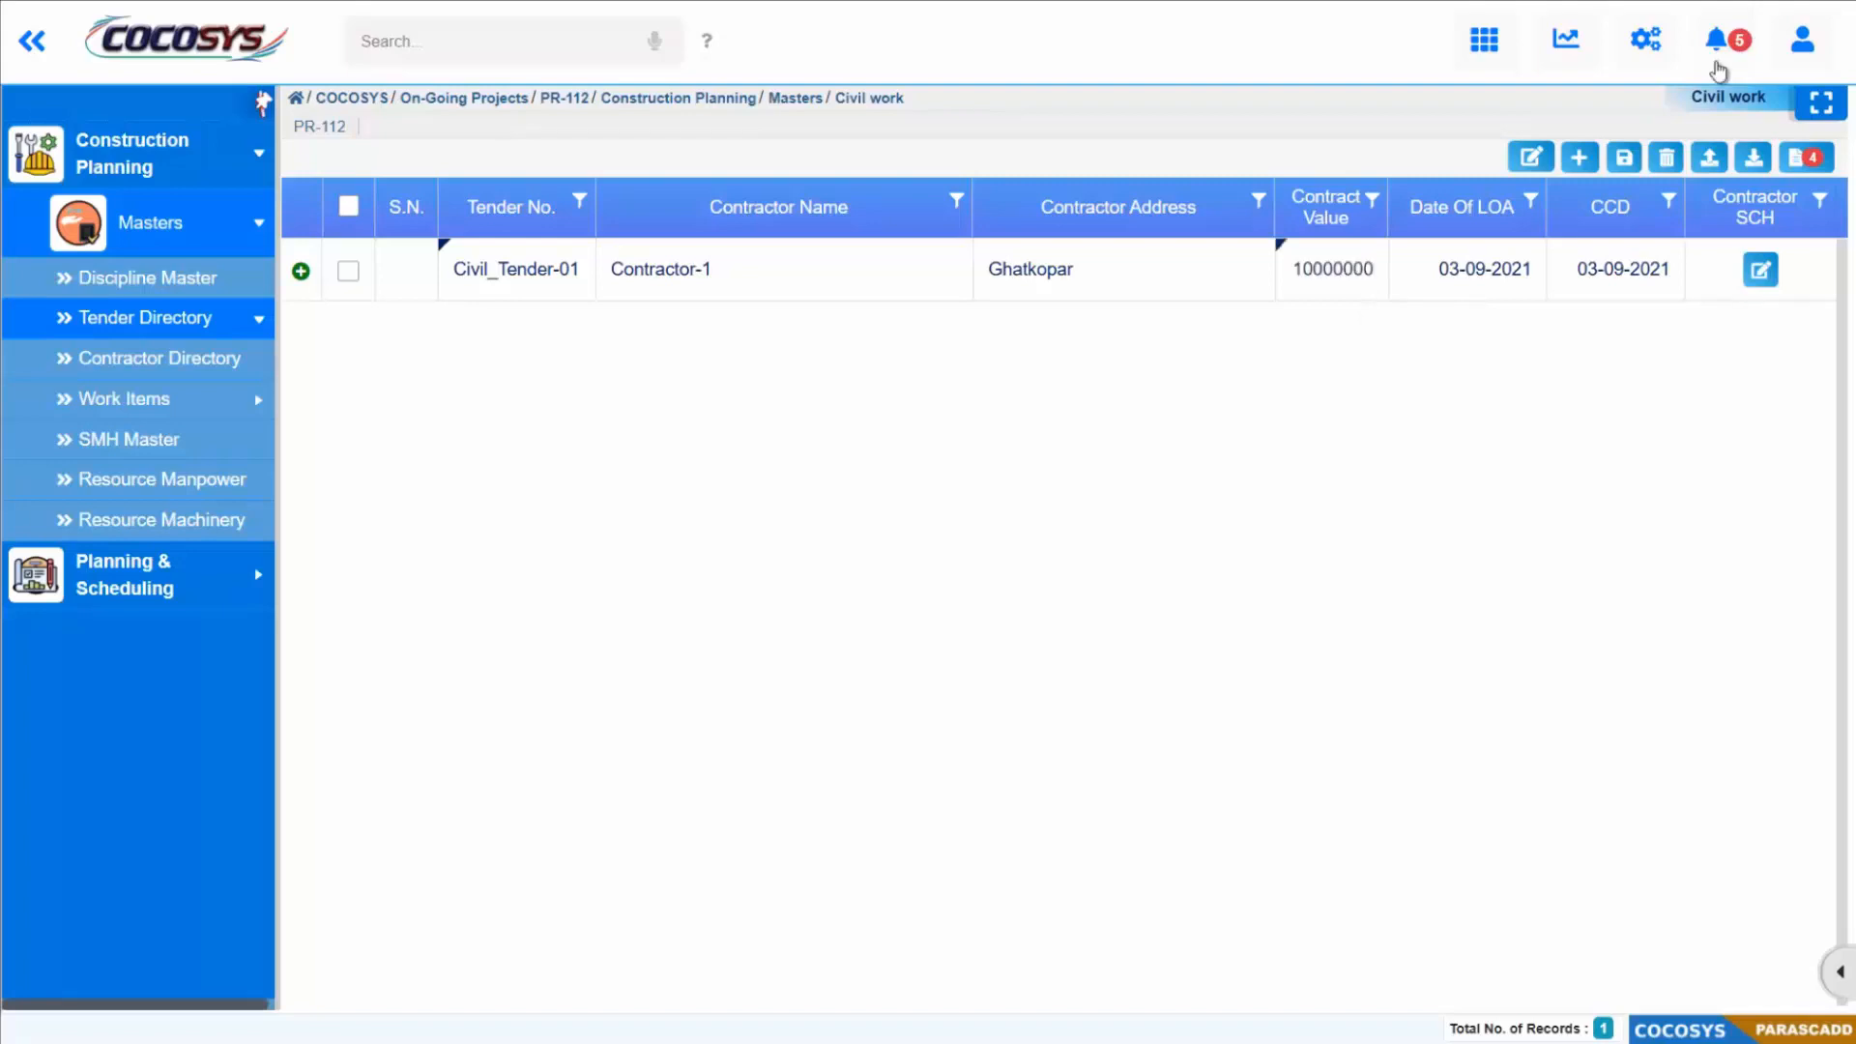
Step: Set the Date of LOA of the civil work tender to 01-01-2021
click(1510, 268)
click(1525, 273)
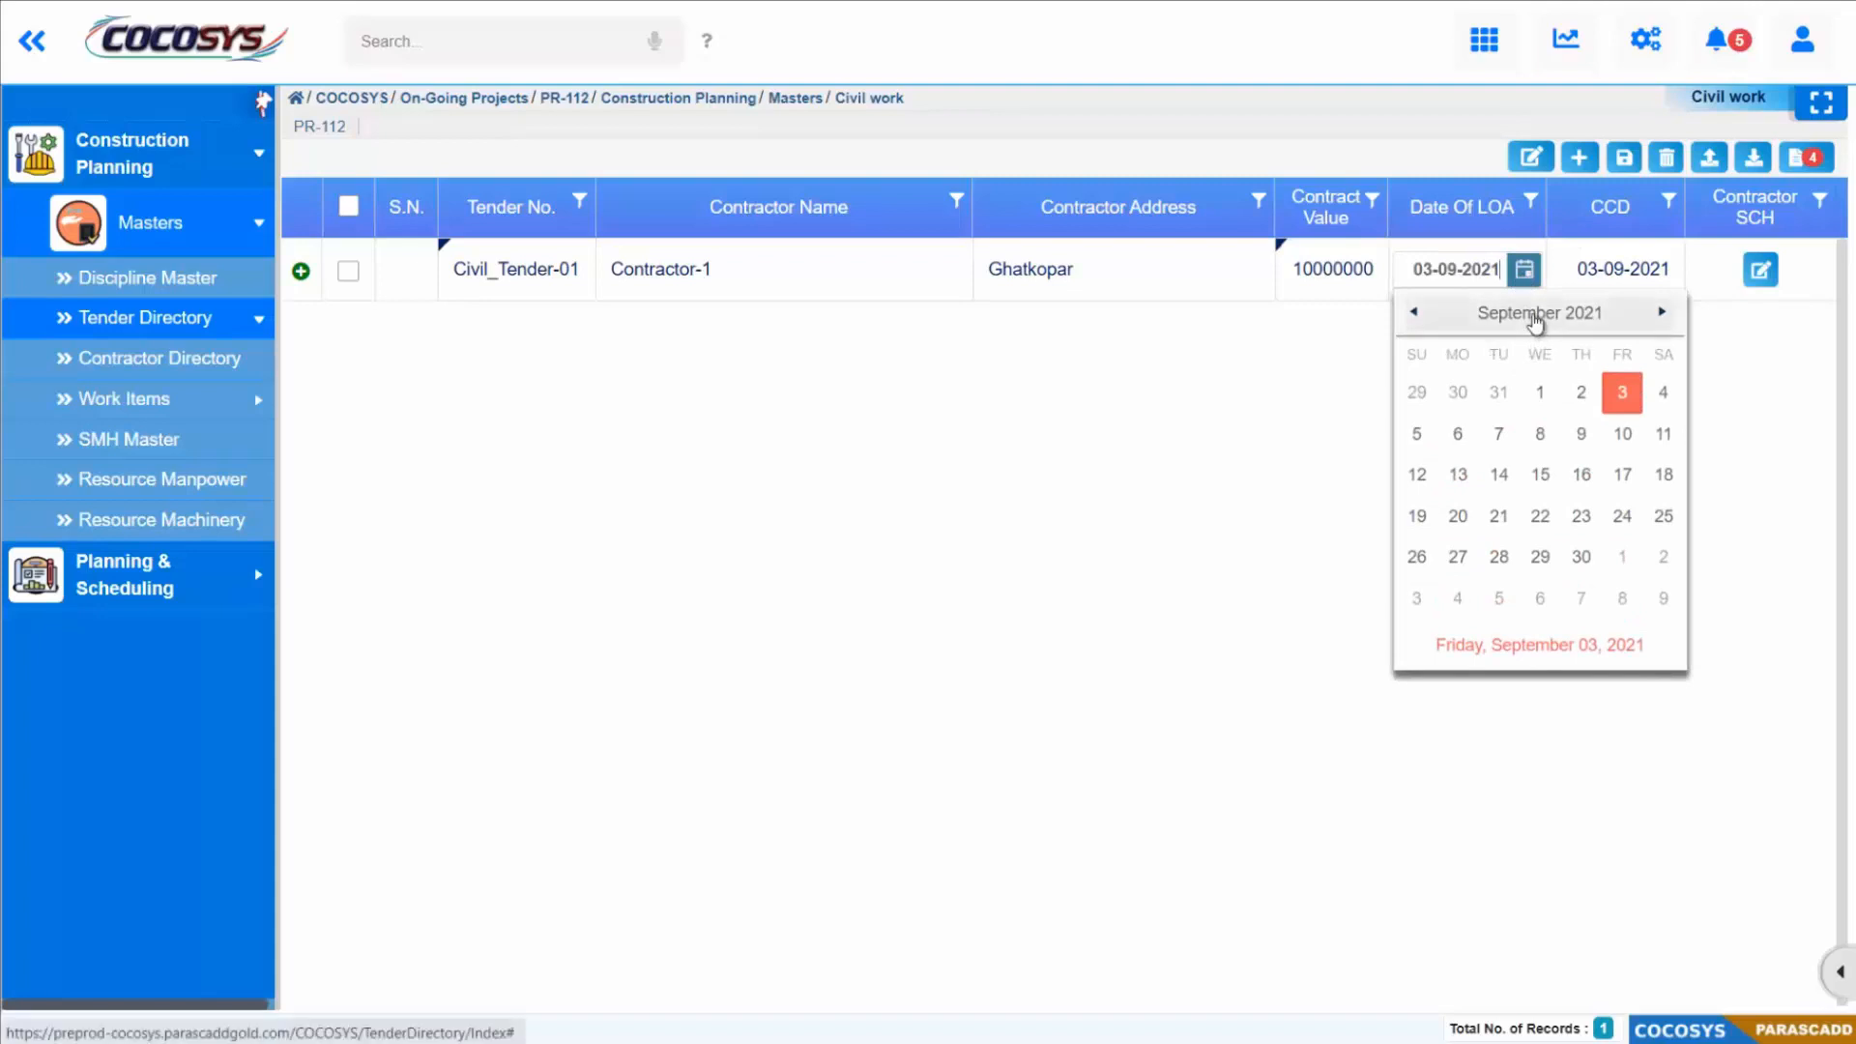
click(1537, 317)
click(1452, 380)
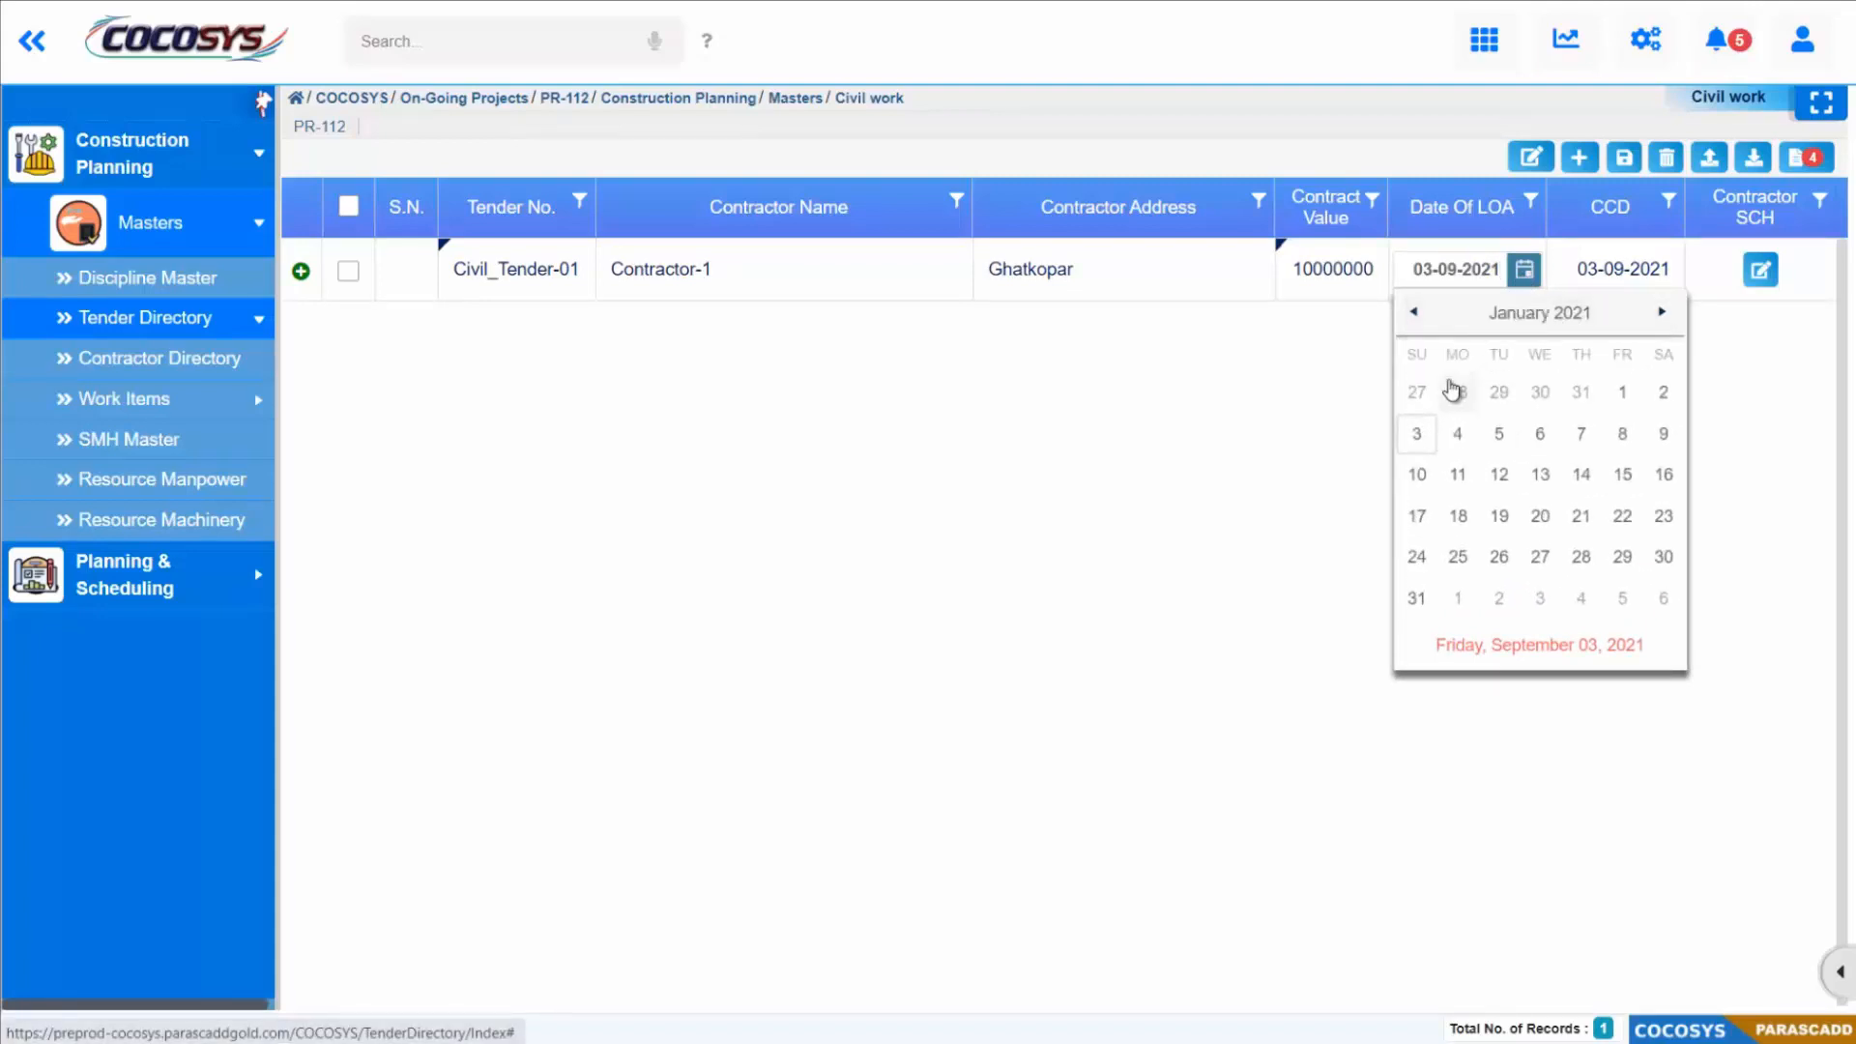
click(1609, 395)
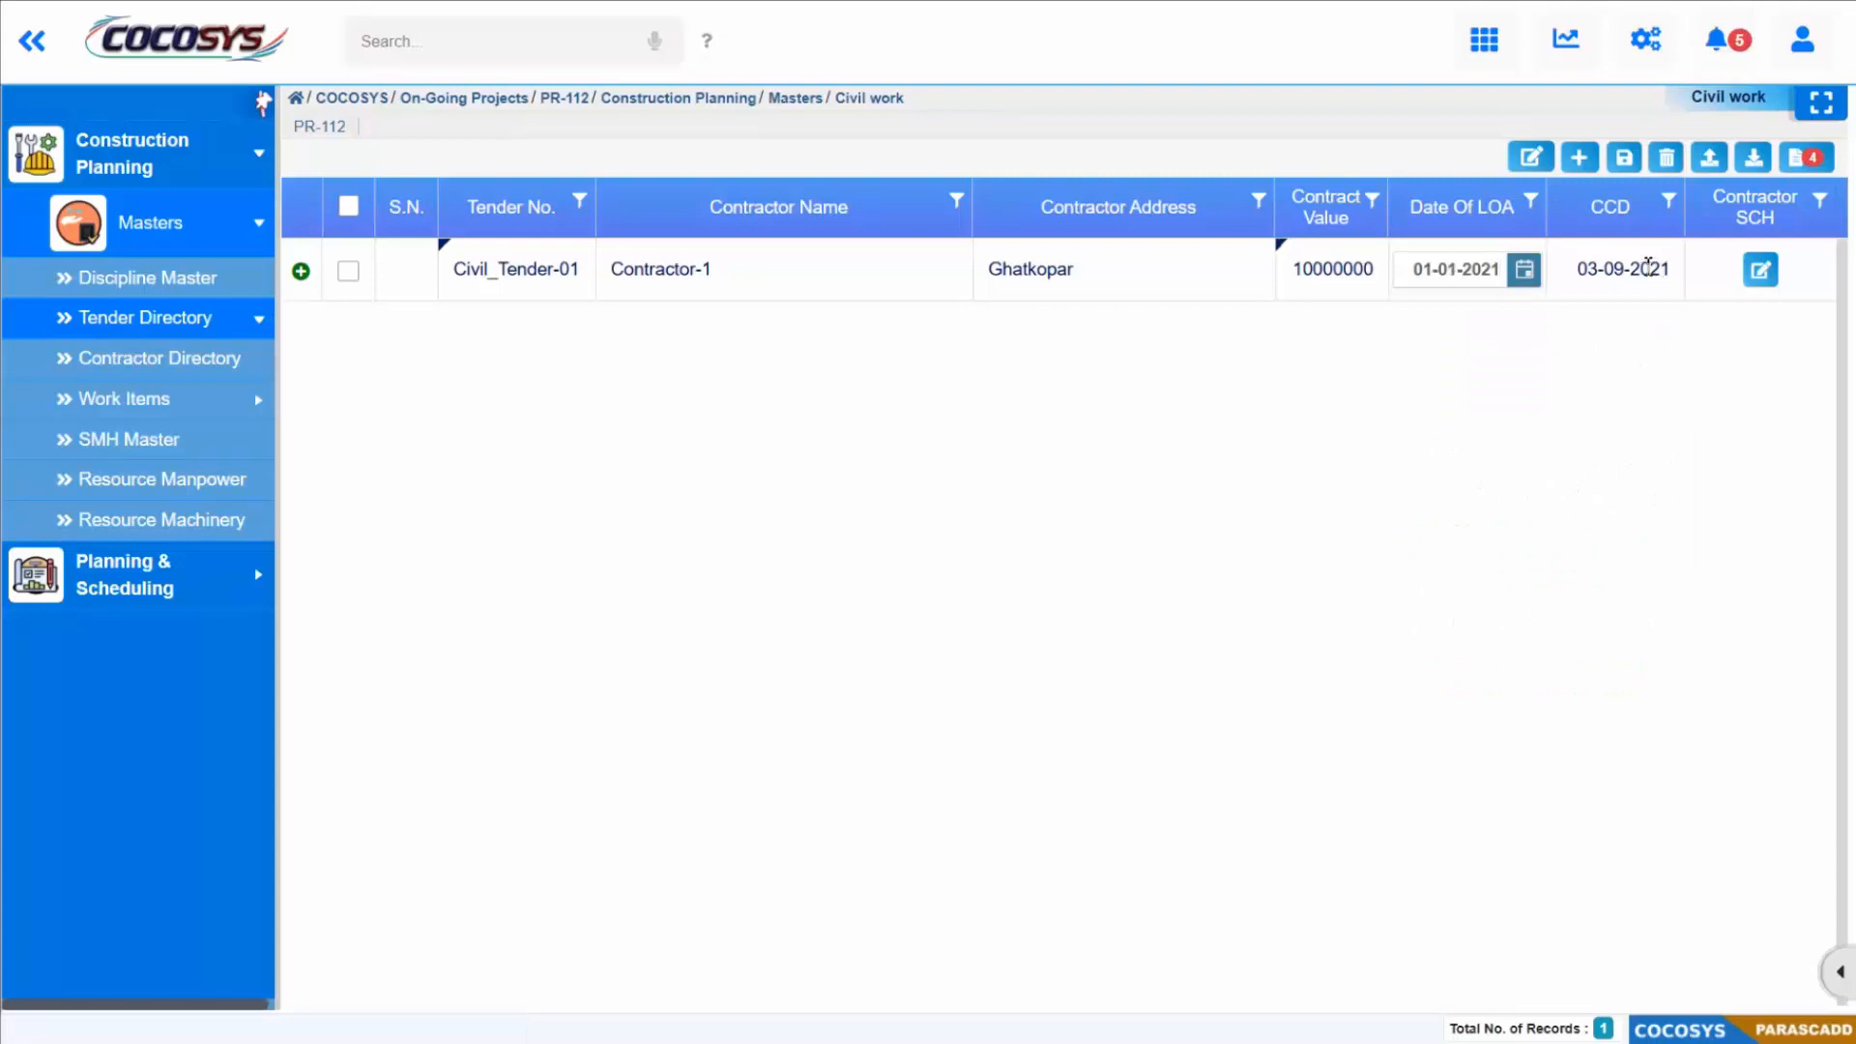
Step: Set the CCD of the civil work tender to 31-12-2021
click(1644, 270)
click(1666, 276)
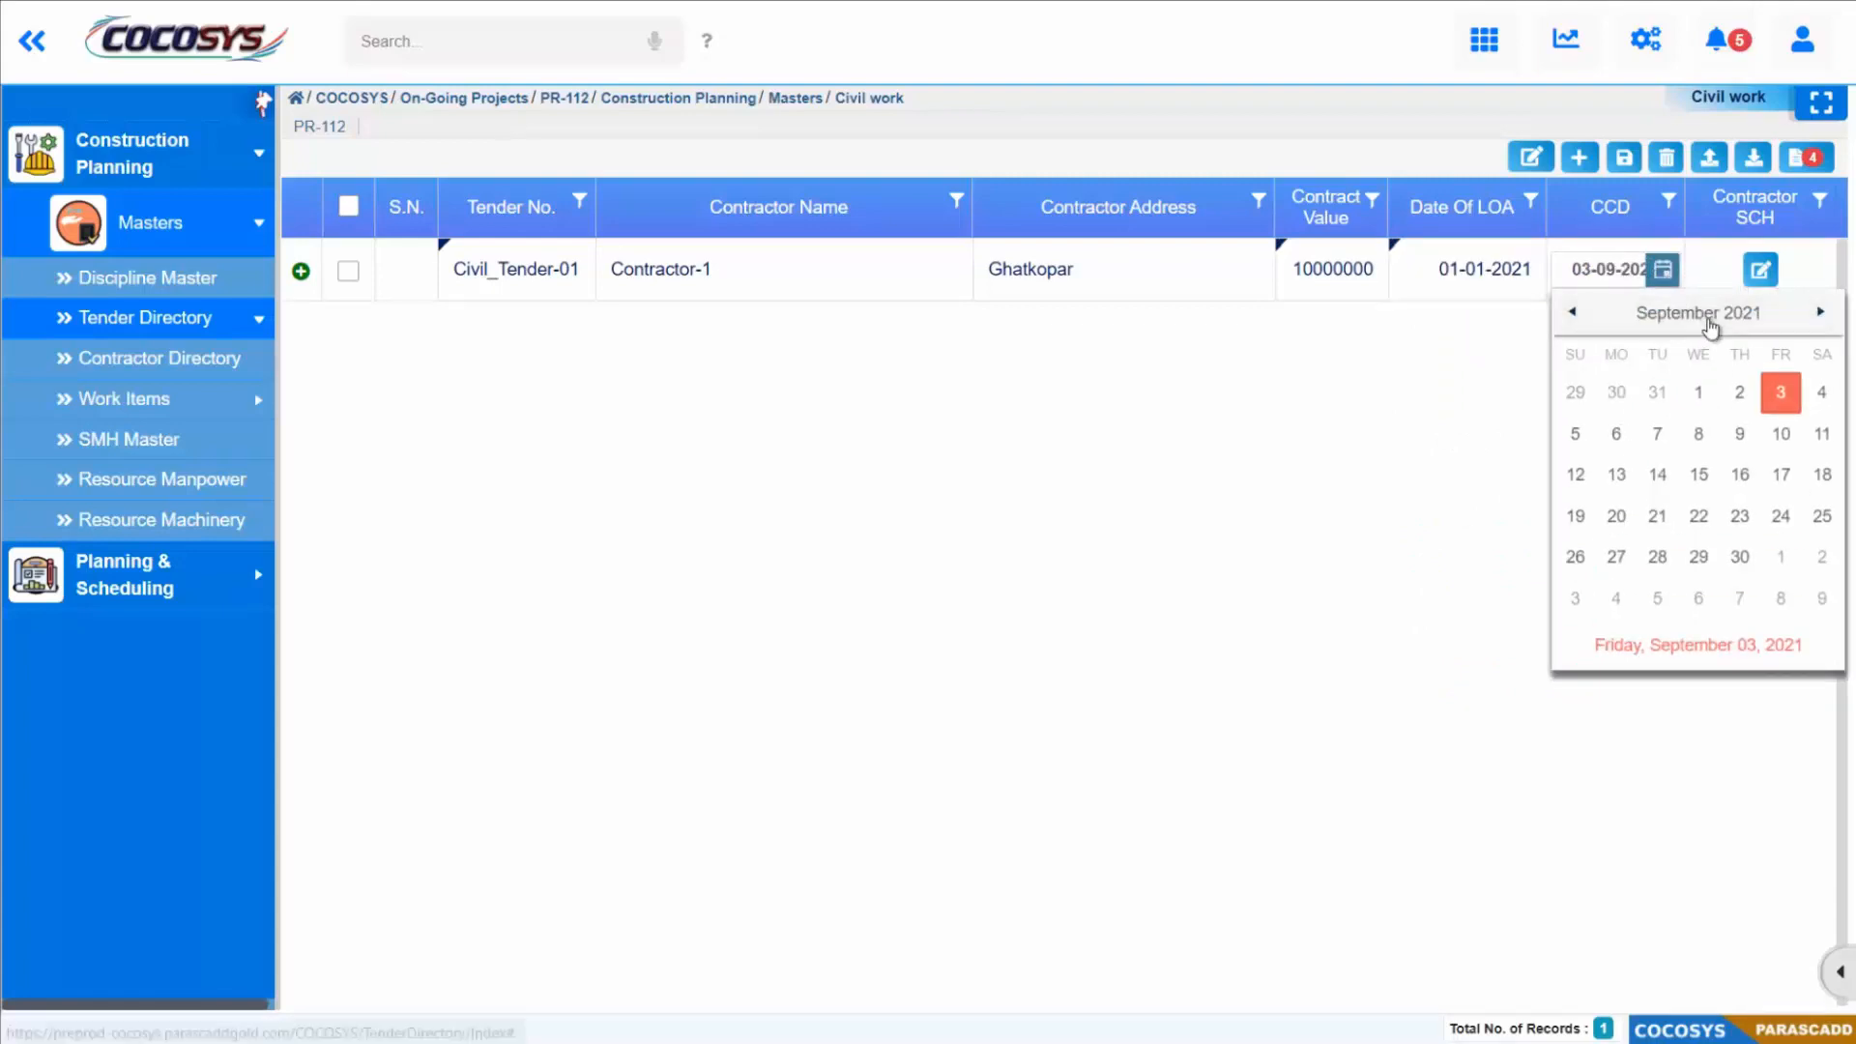
click(1697, 315)
click(1791, 525)
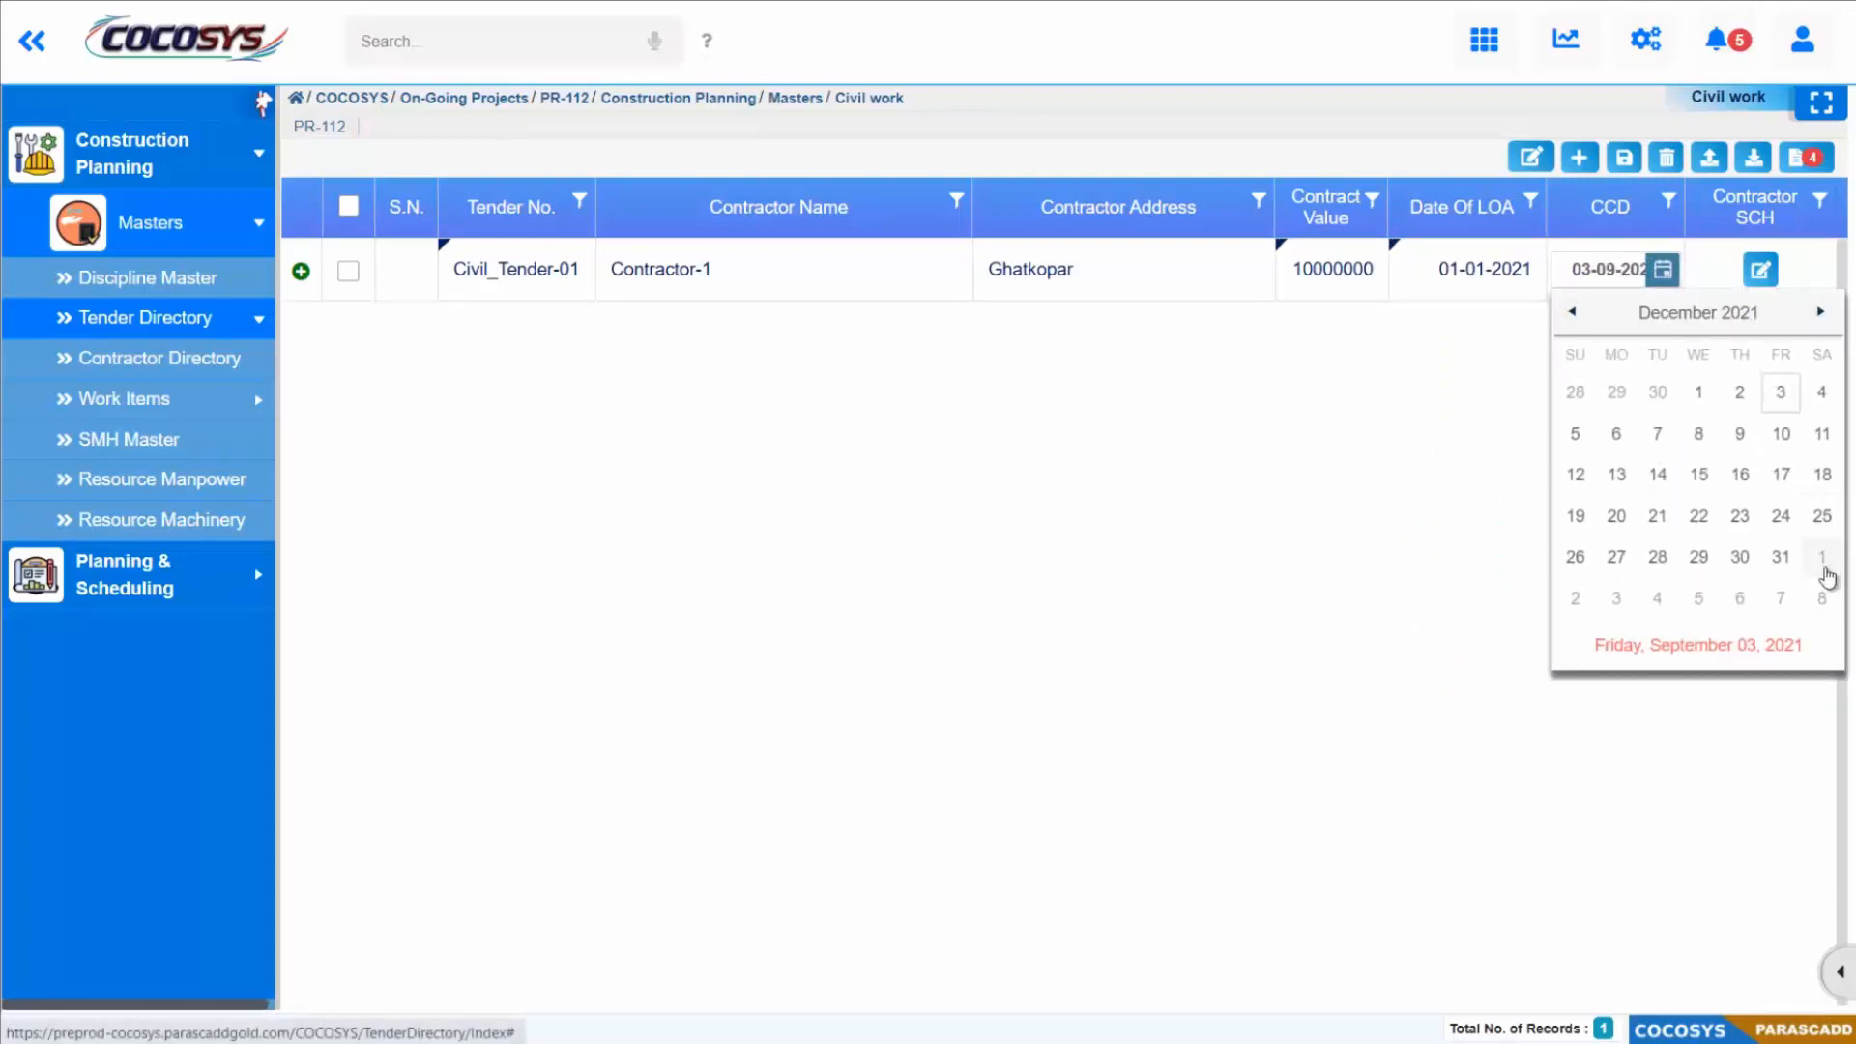
click(1783, 561)
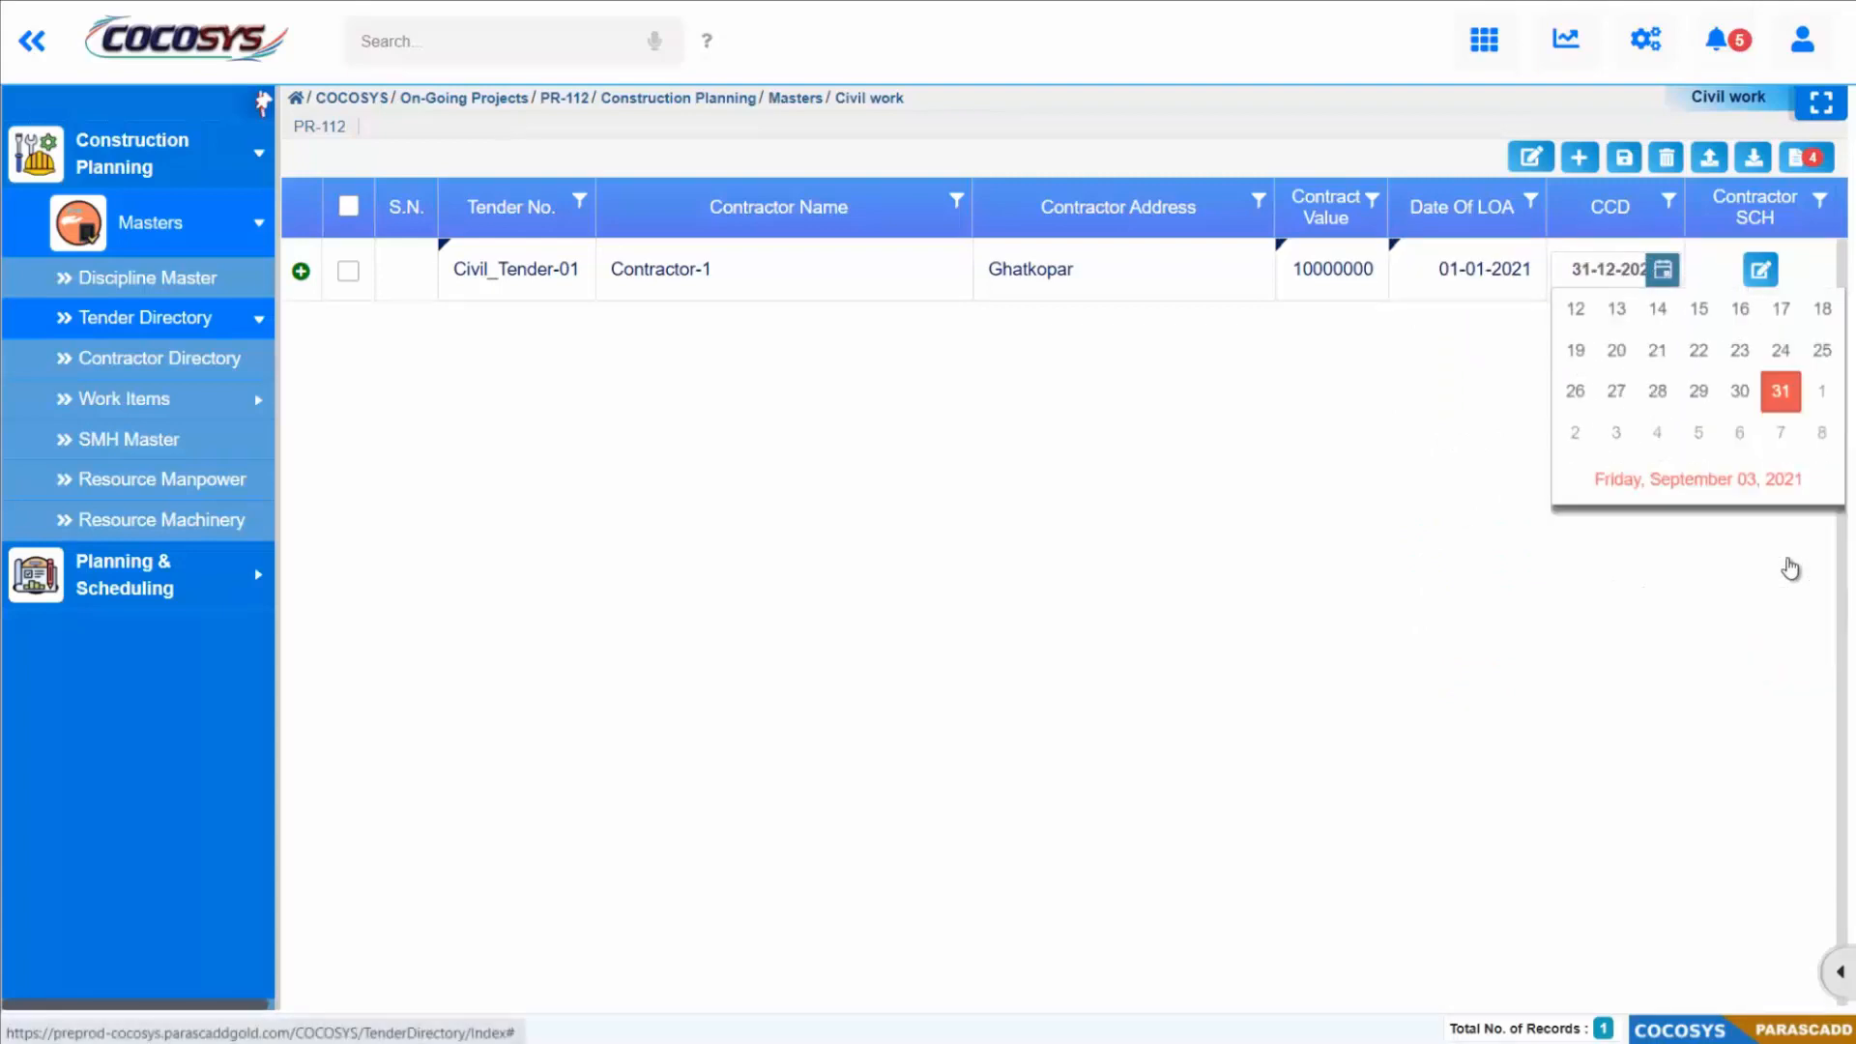
click(1492, 421)
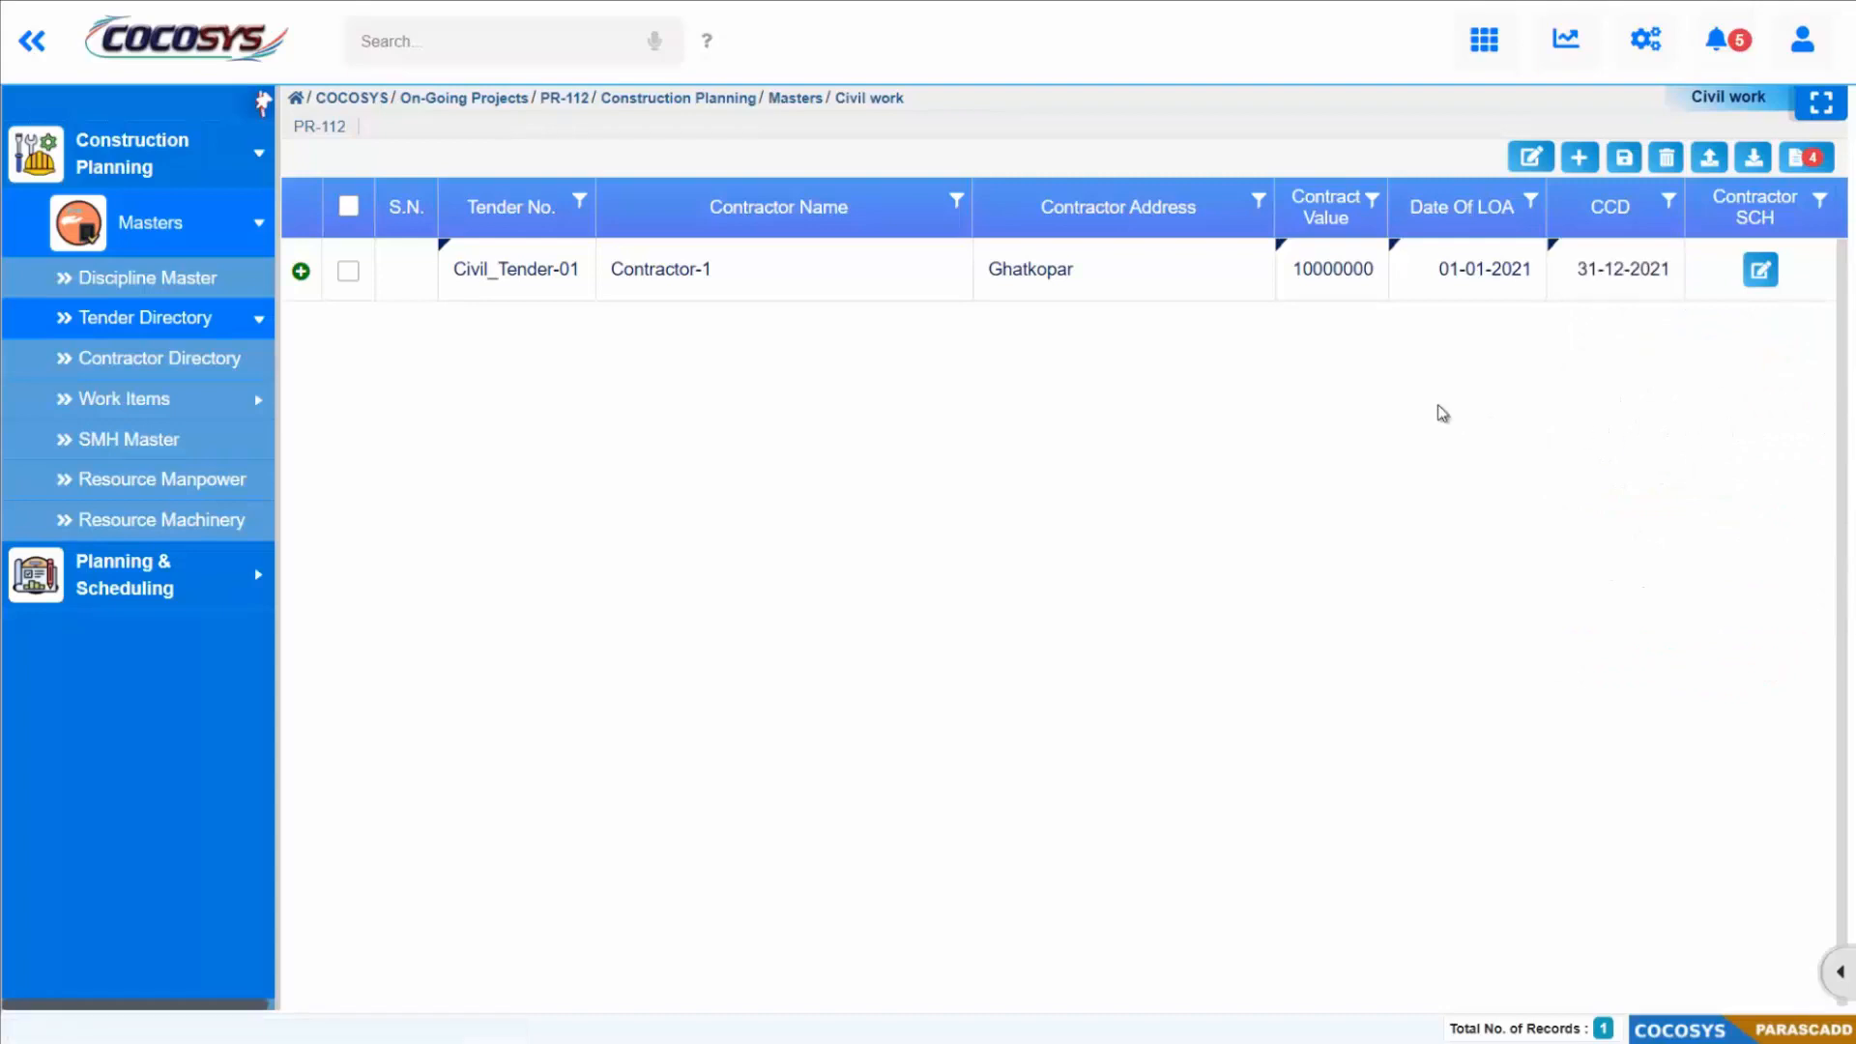
Step: Save the changes to the Civil work tender directory and dismiss the notification
click(1624, 157)
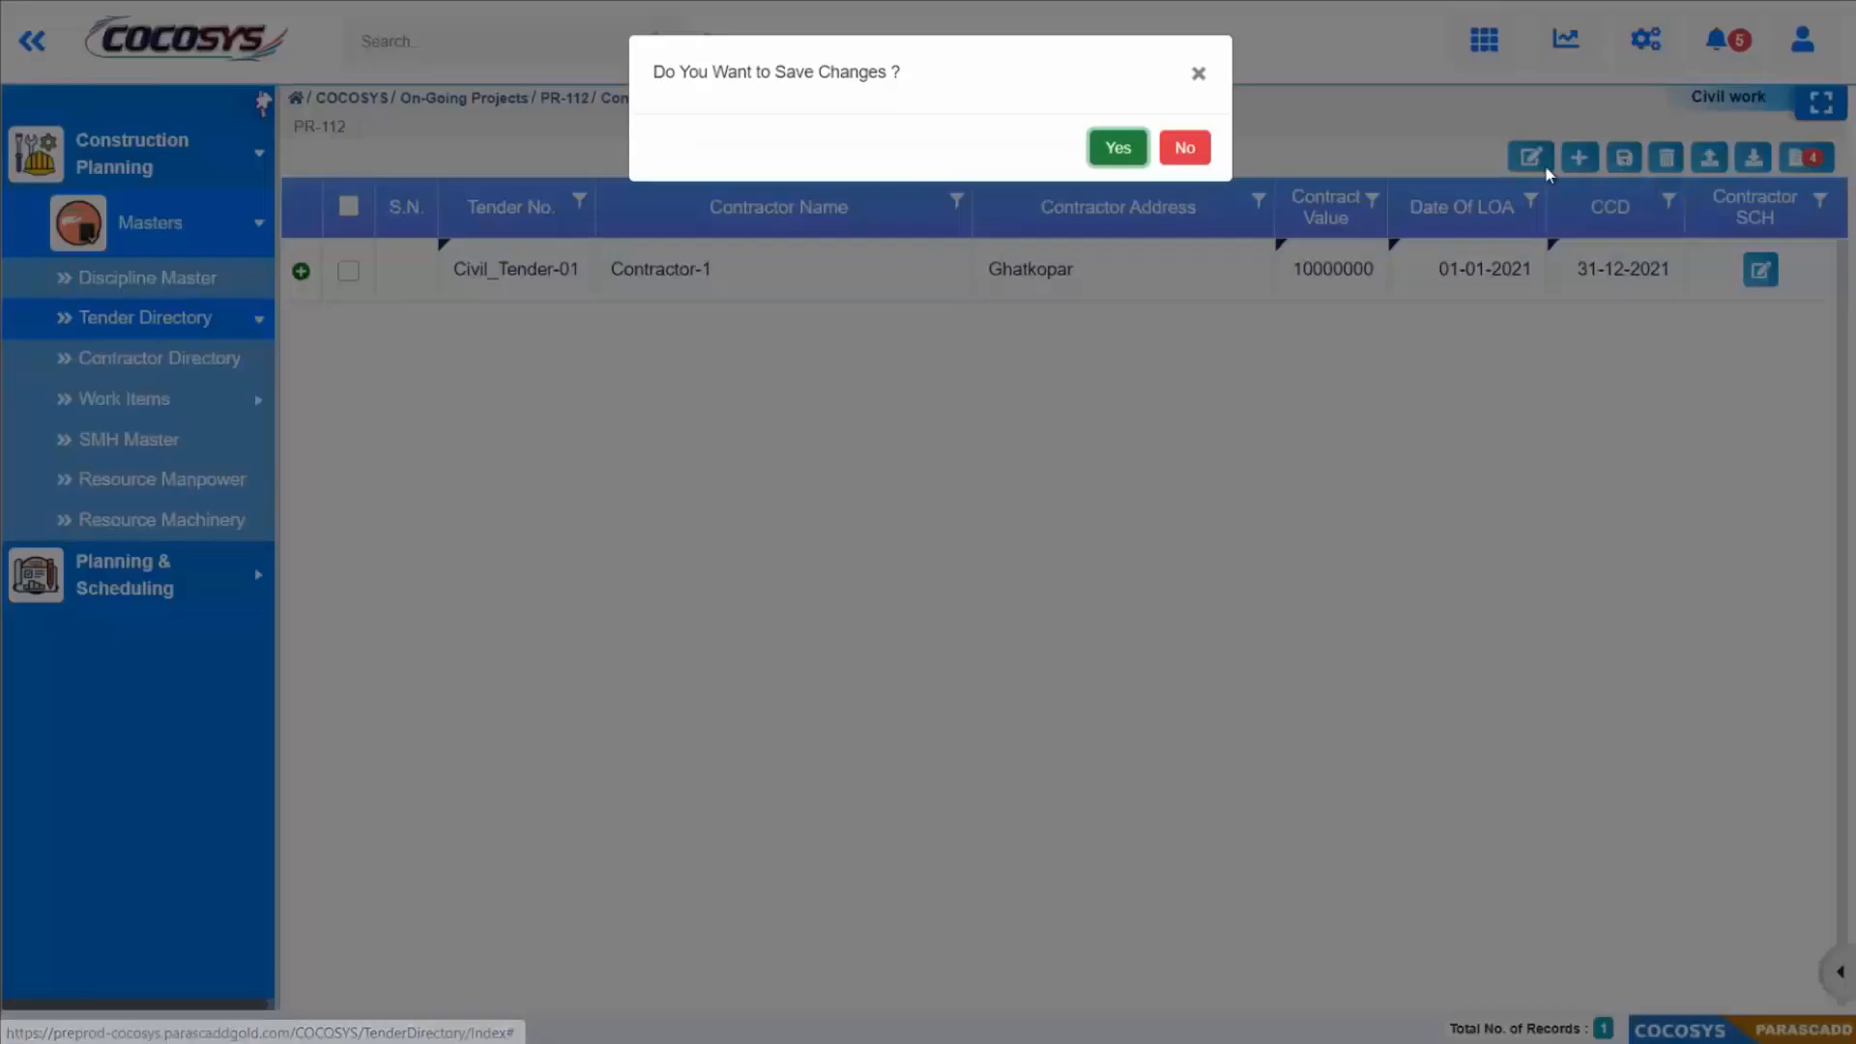
click(1117, 147)
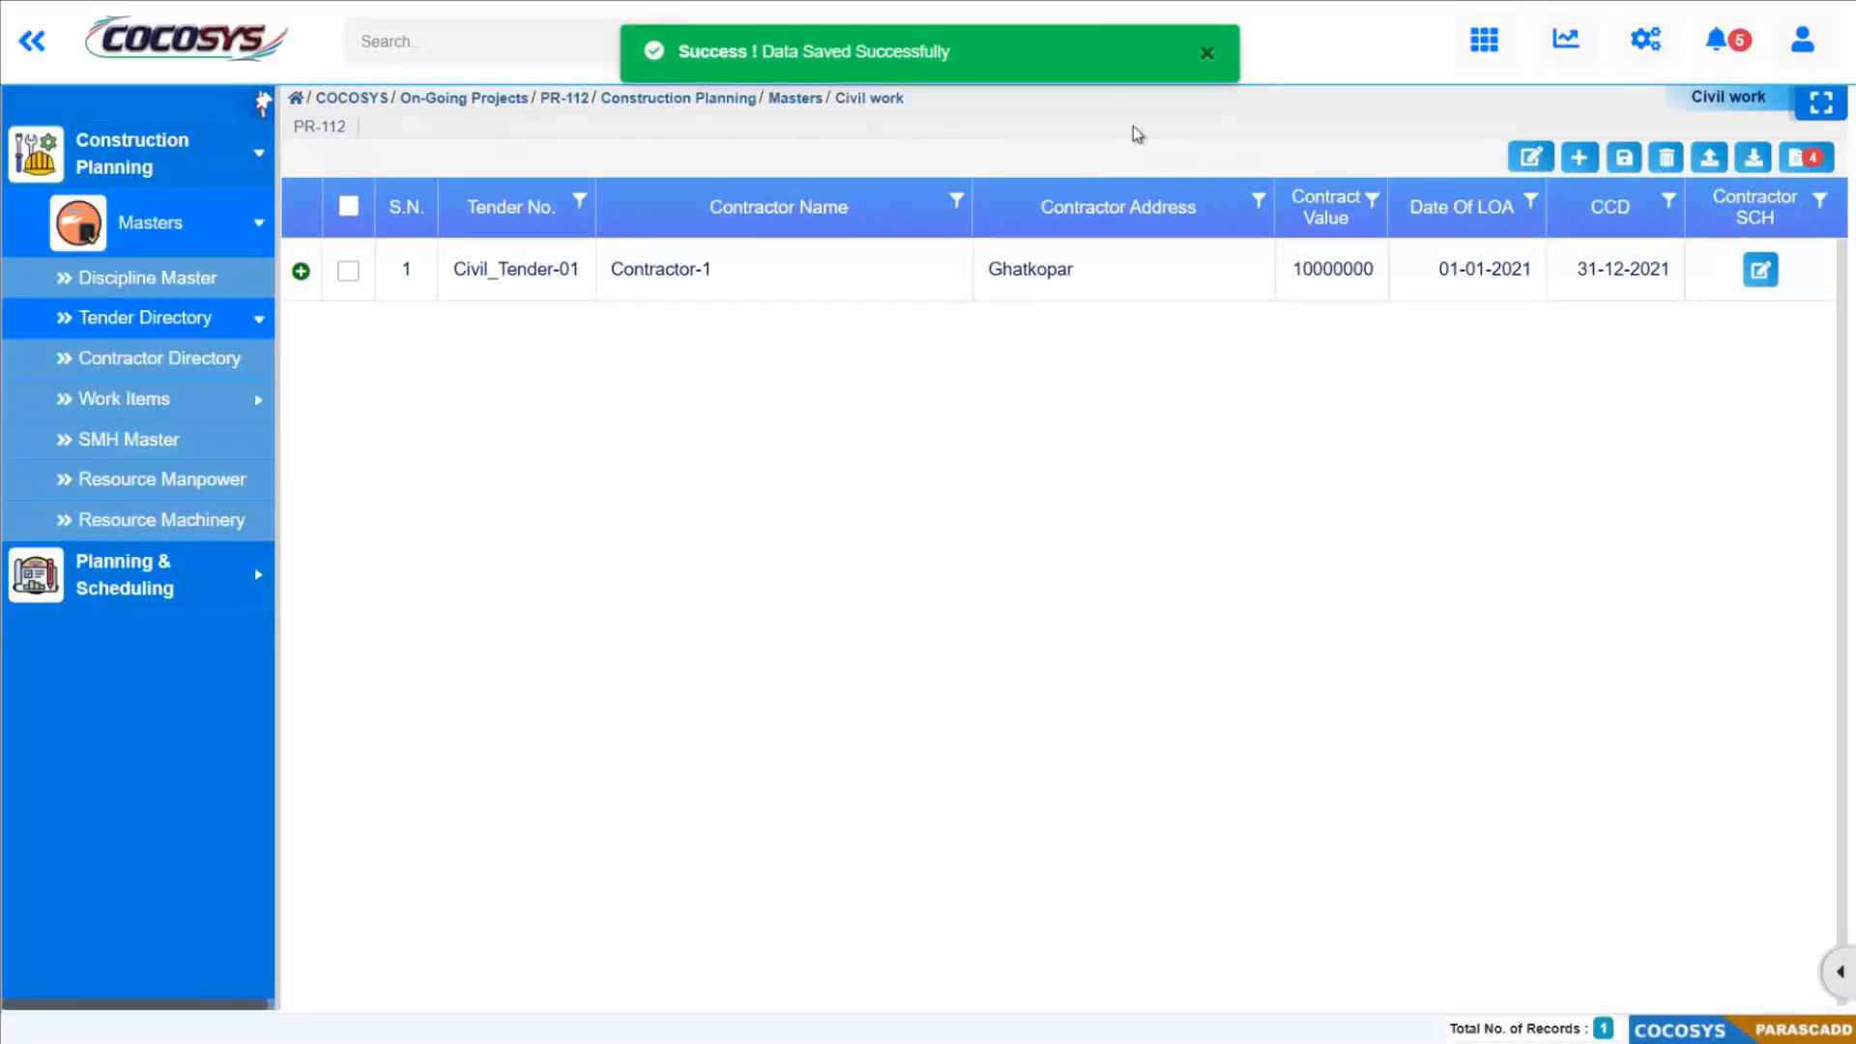
click(1207, 55)
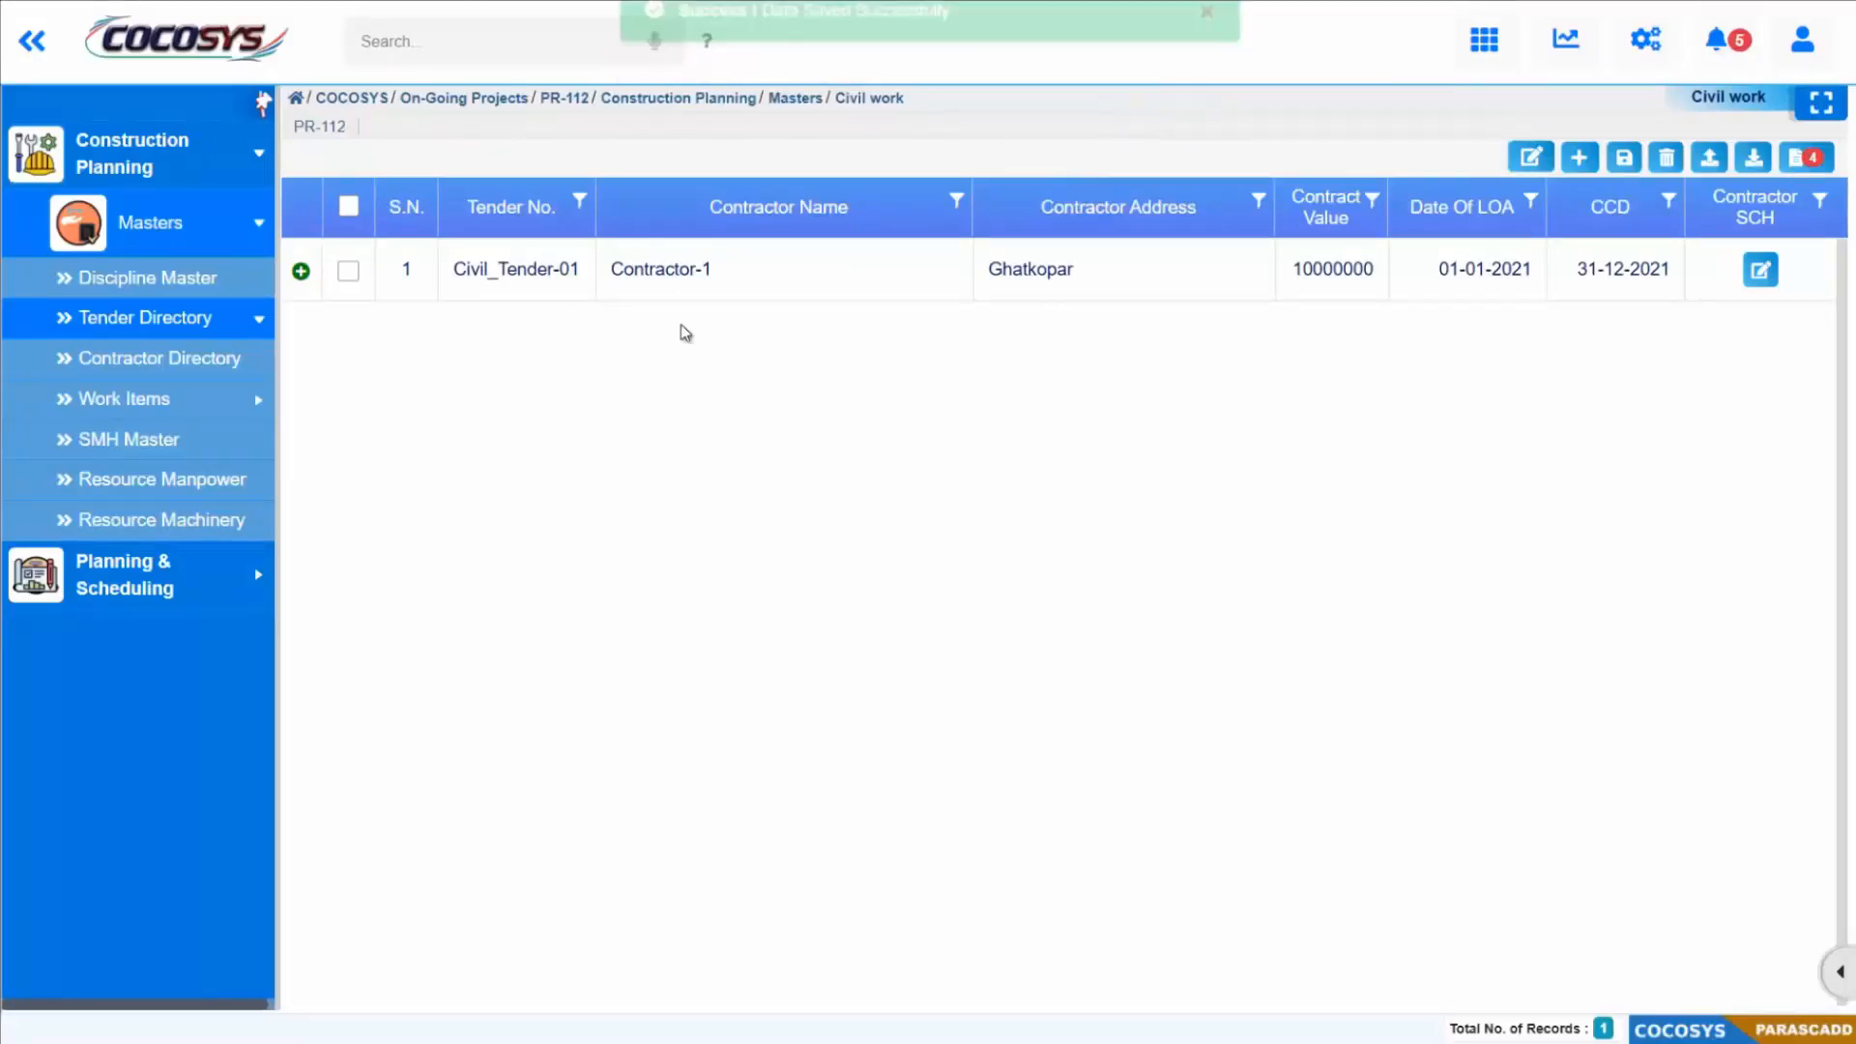
Step: Expand tender Civil_Tender-01 and add six blank work item rows under it
click(301, 271)
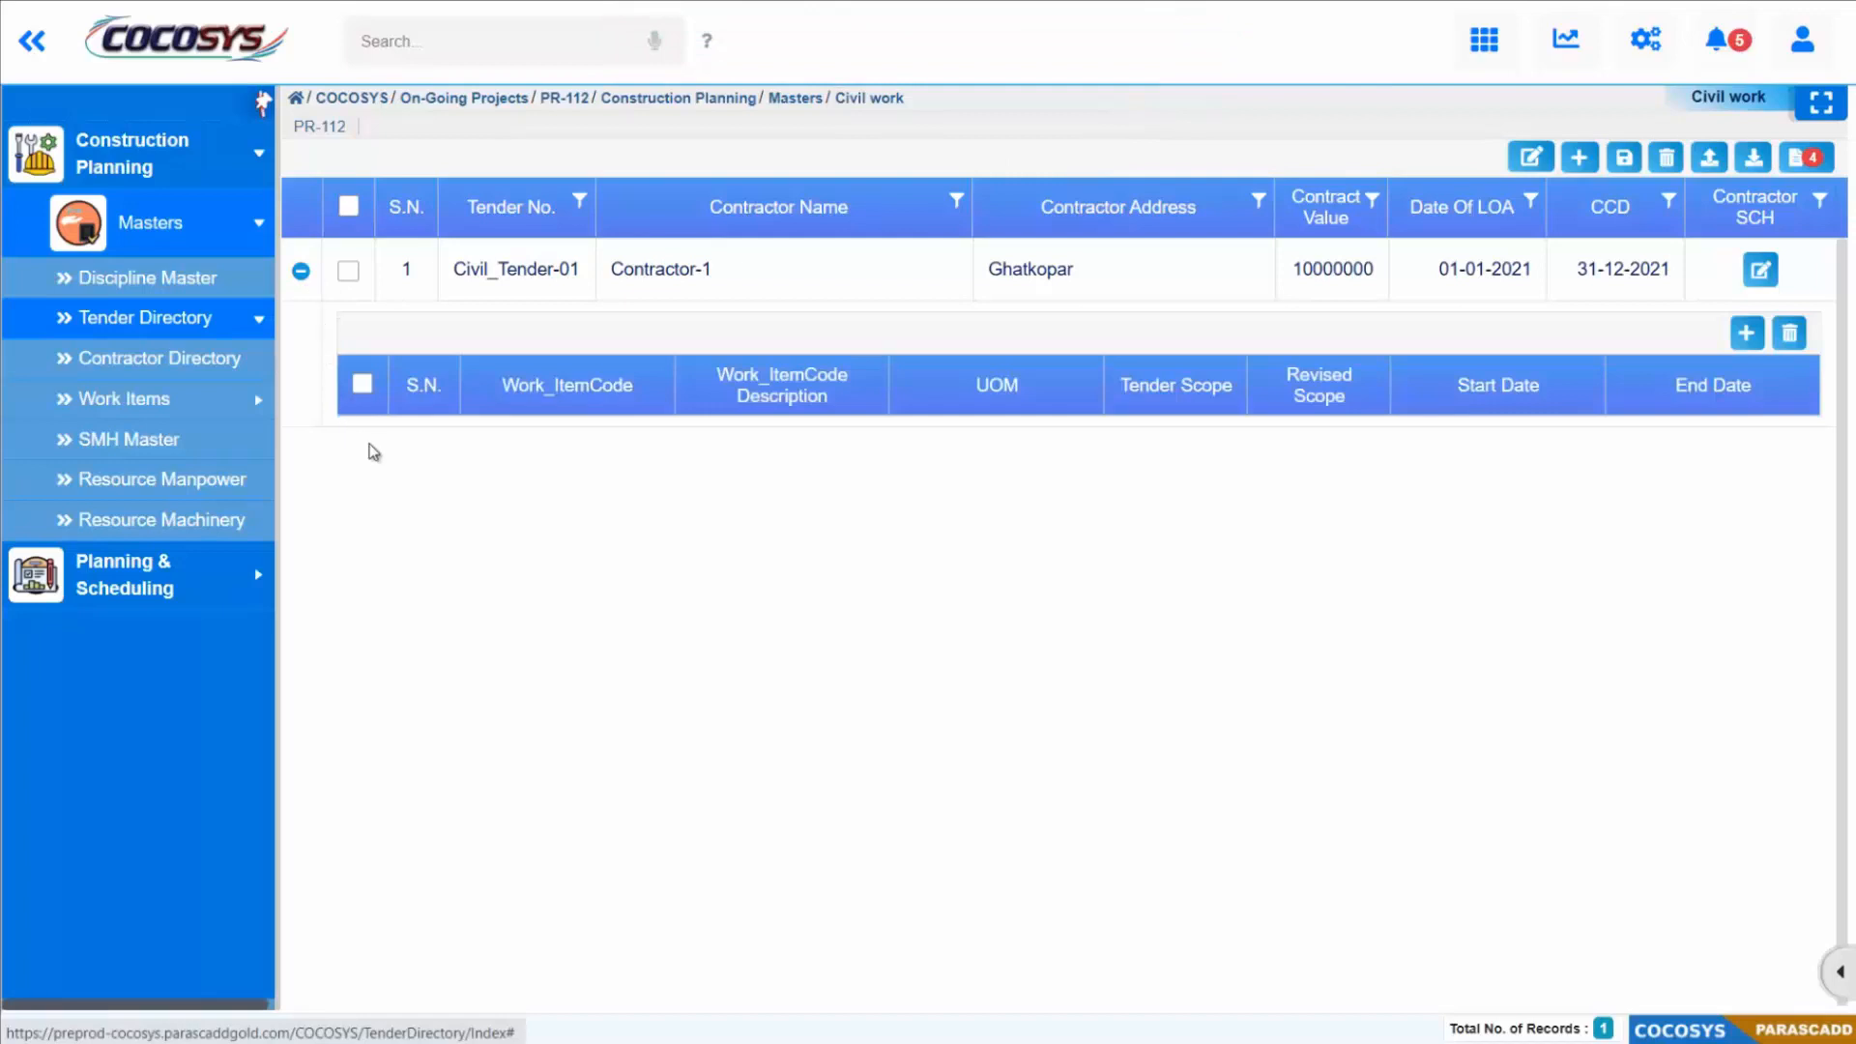
click(1747, 334)
click(1752, 337)
click(1751, 336)
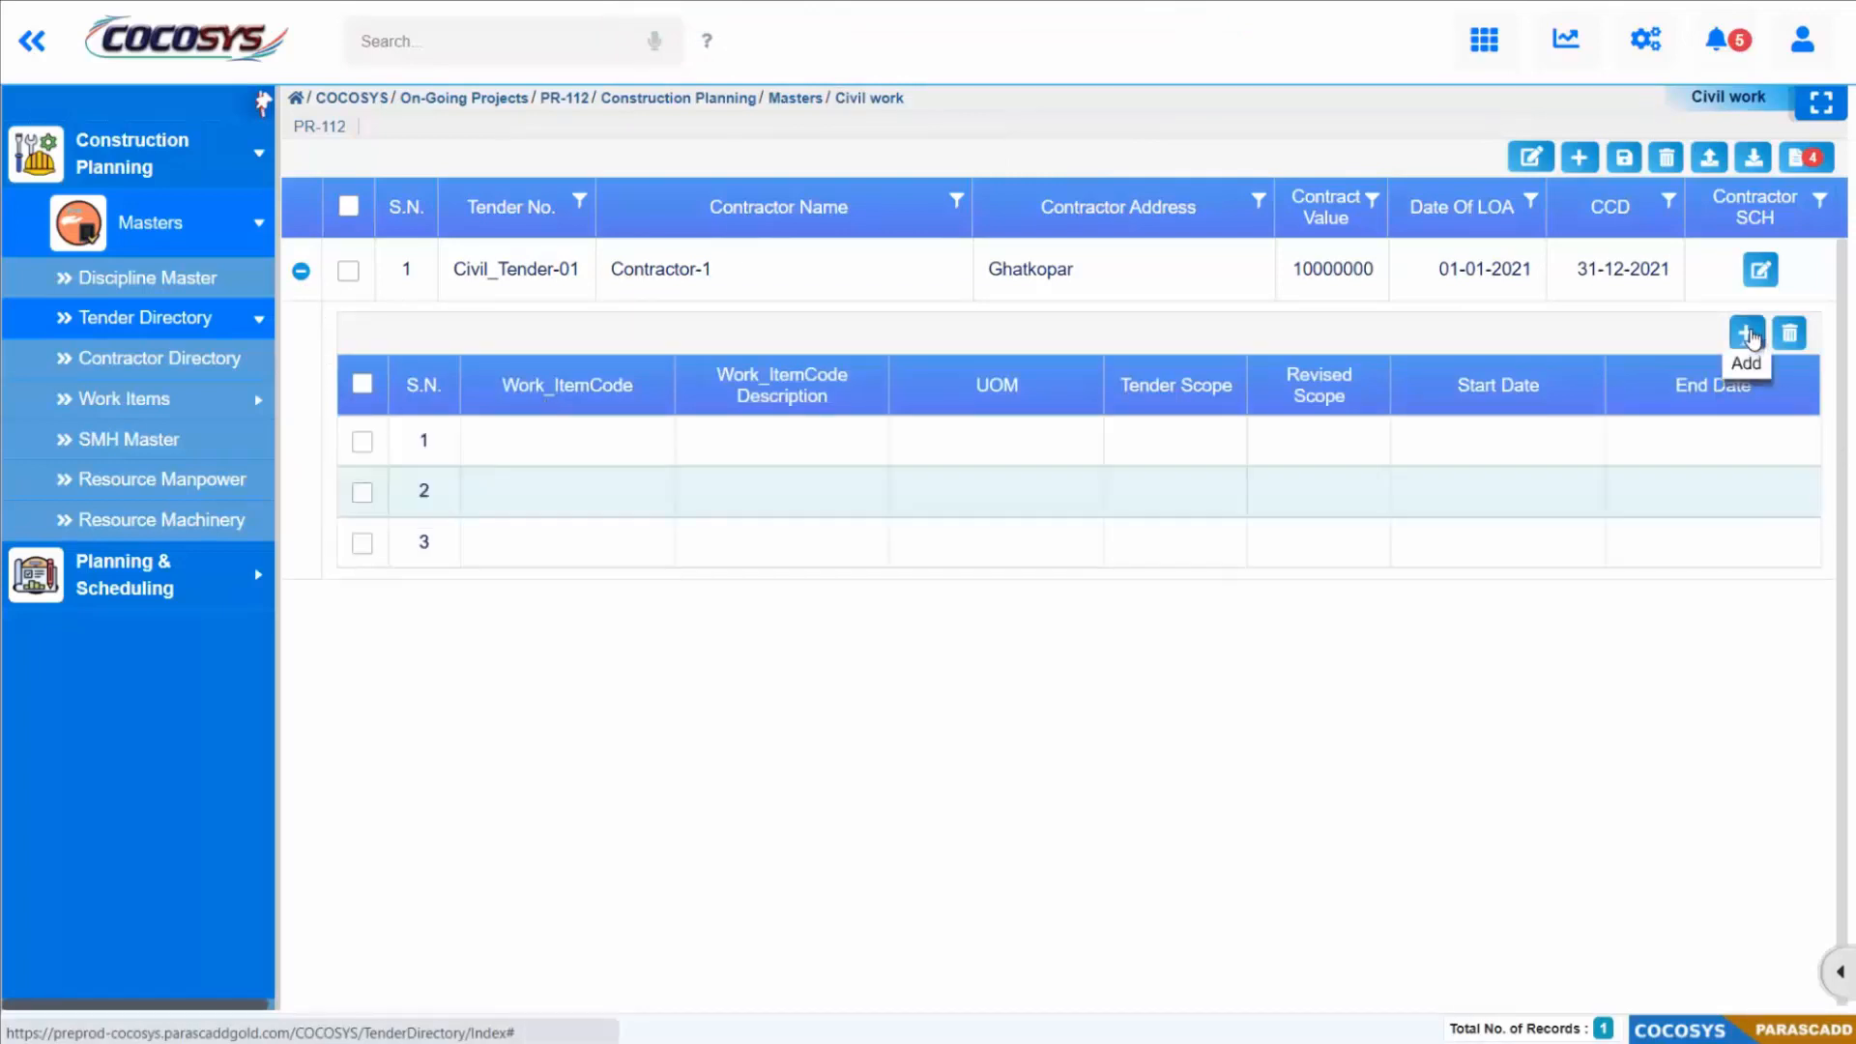
click(1751, 336)
click(1751, 336)
click(1751, 336)
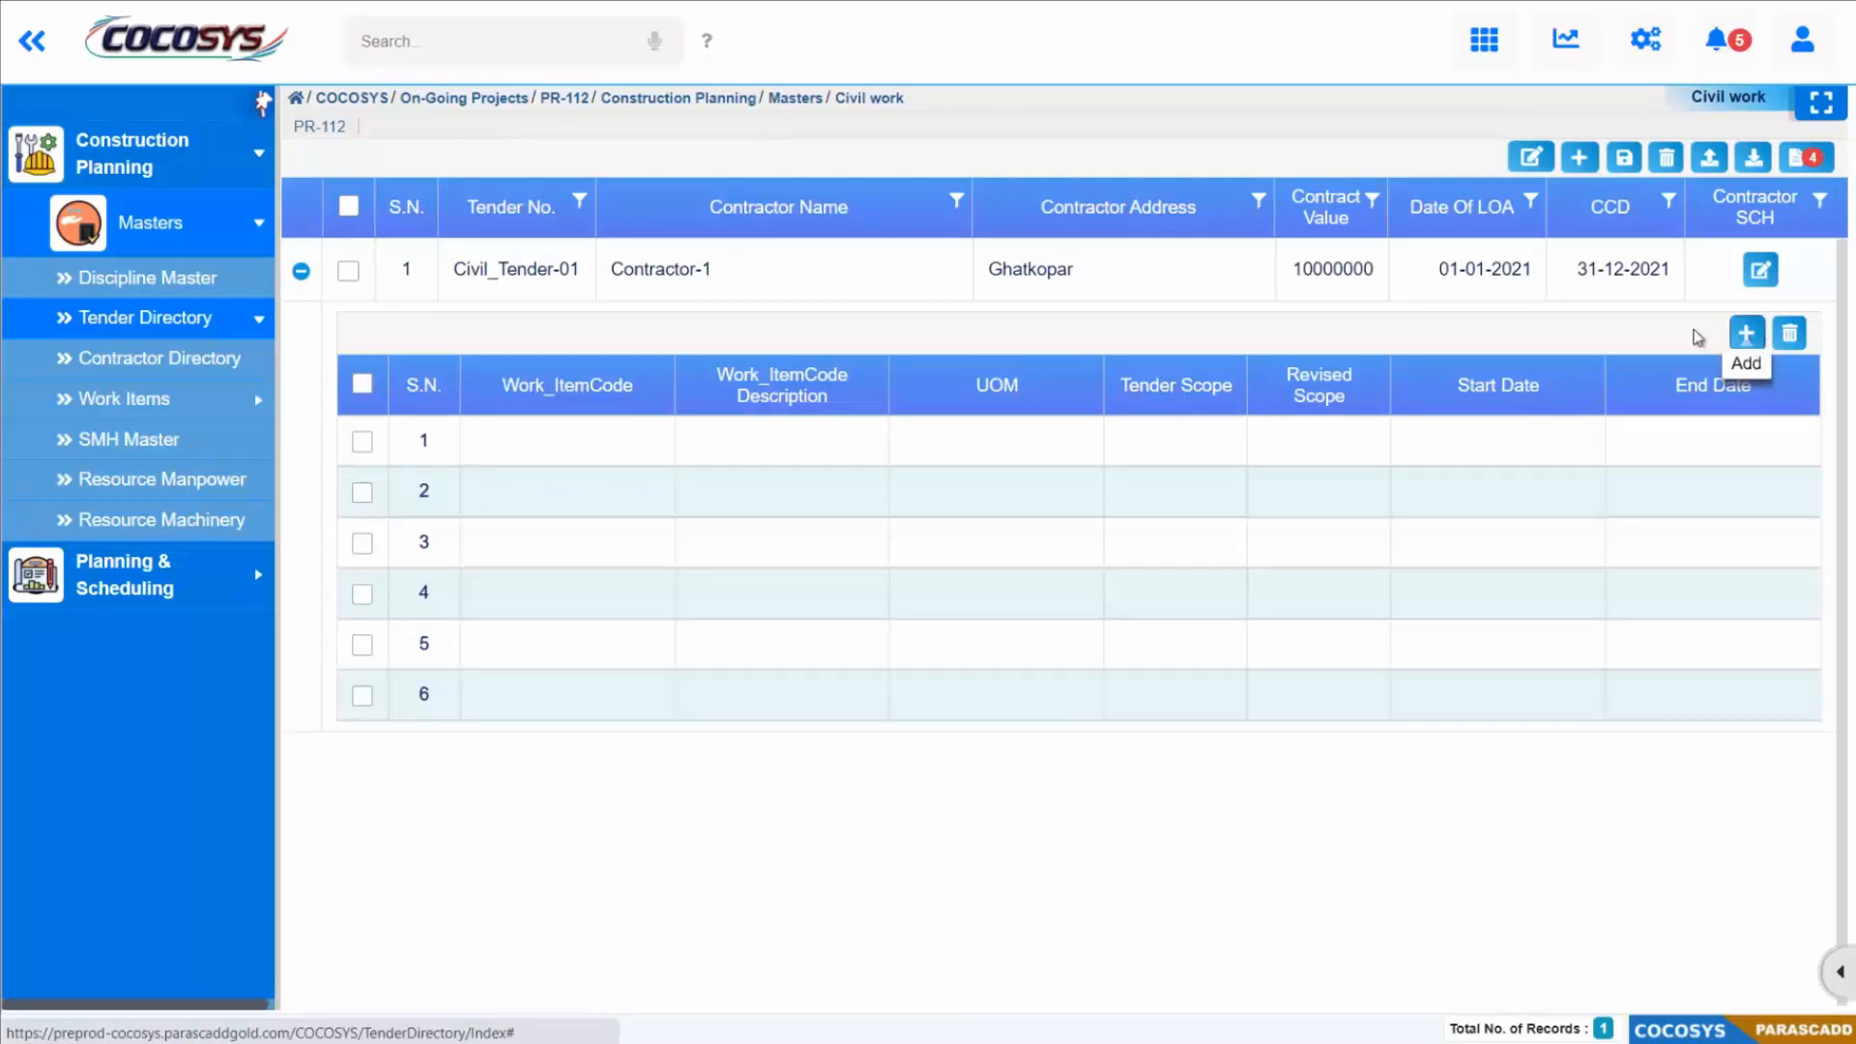
Step: Assign work item codes CivilMobilization and Piling to the first and second rows of the tender's work items
click(658, 445)
click(650, 445)
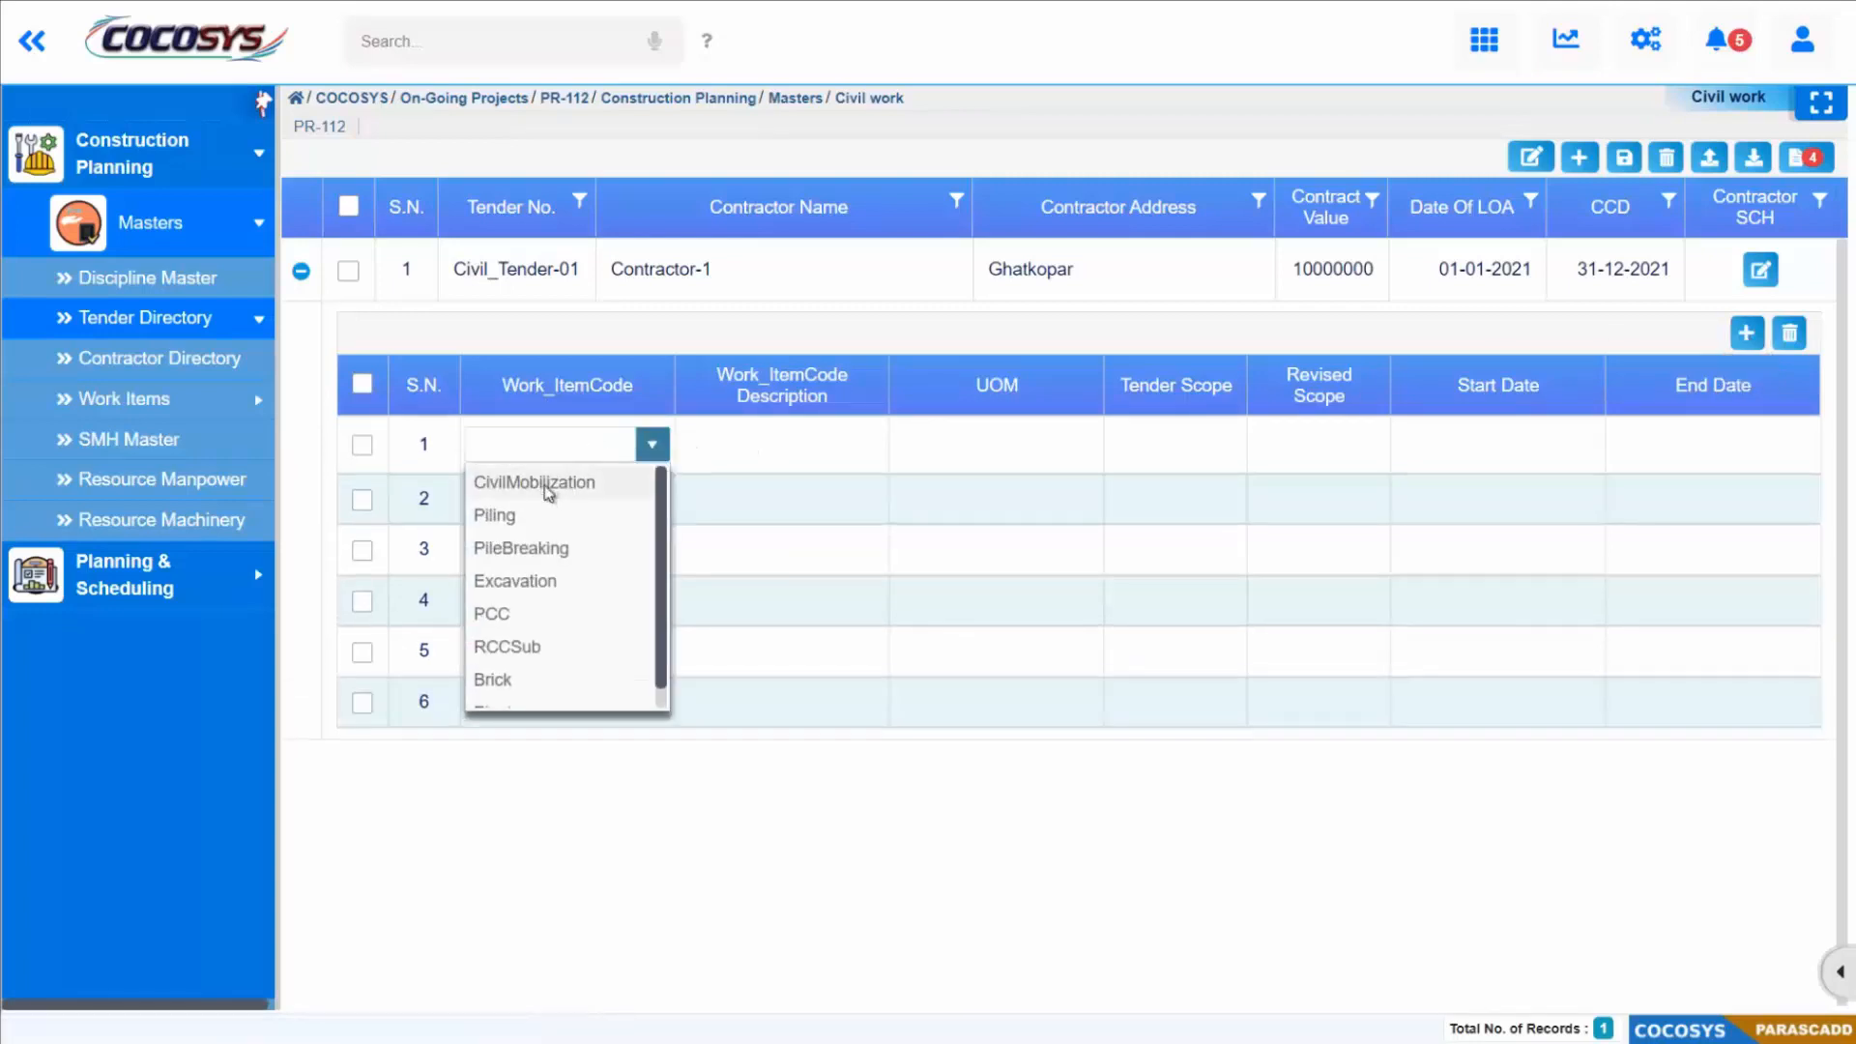
click(549, 488)
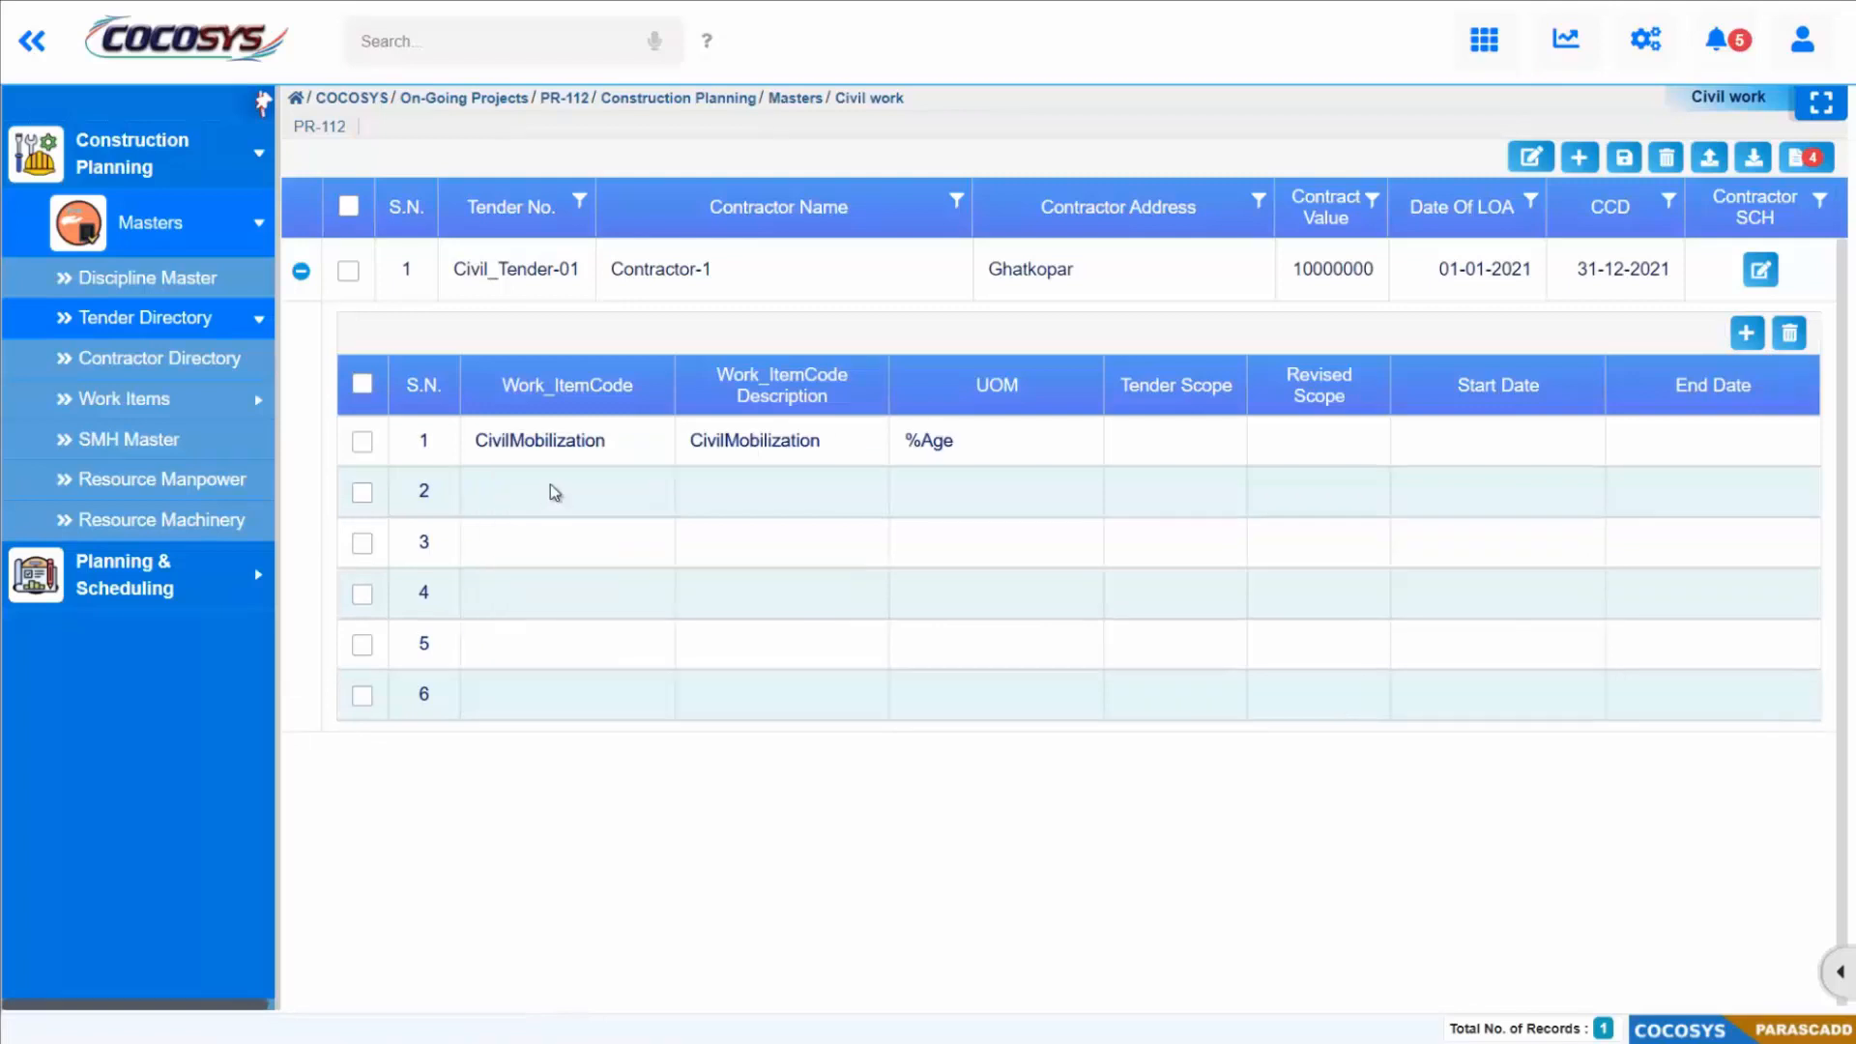
click(593, 509)
click(650, 498)
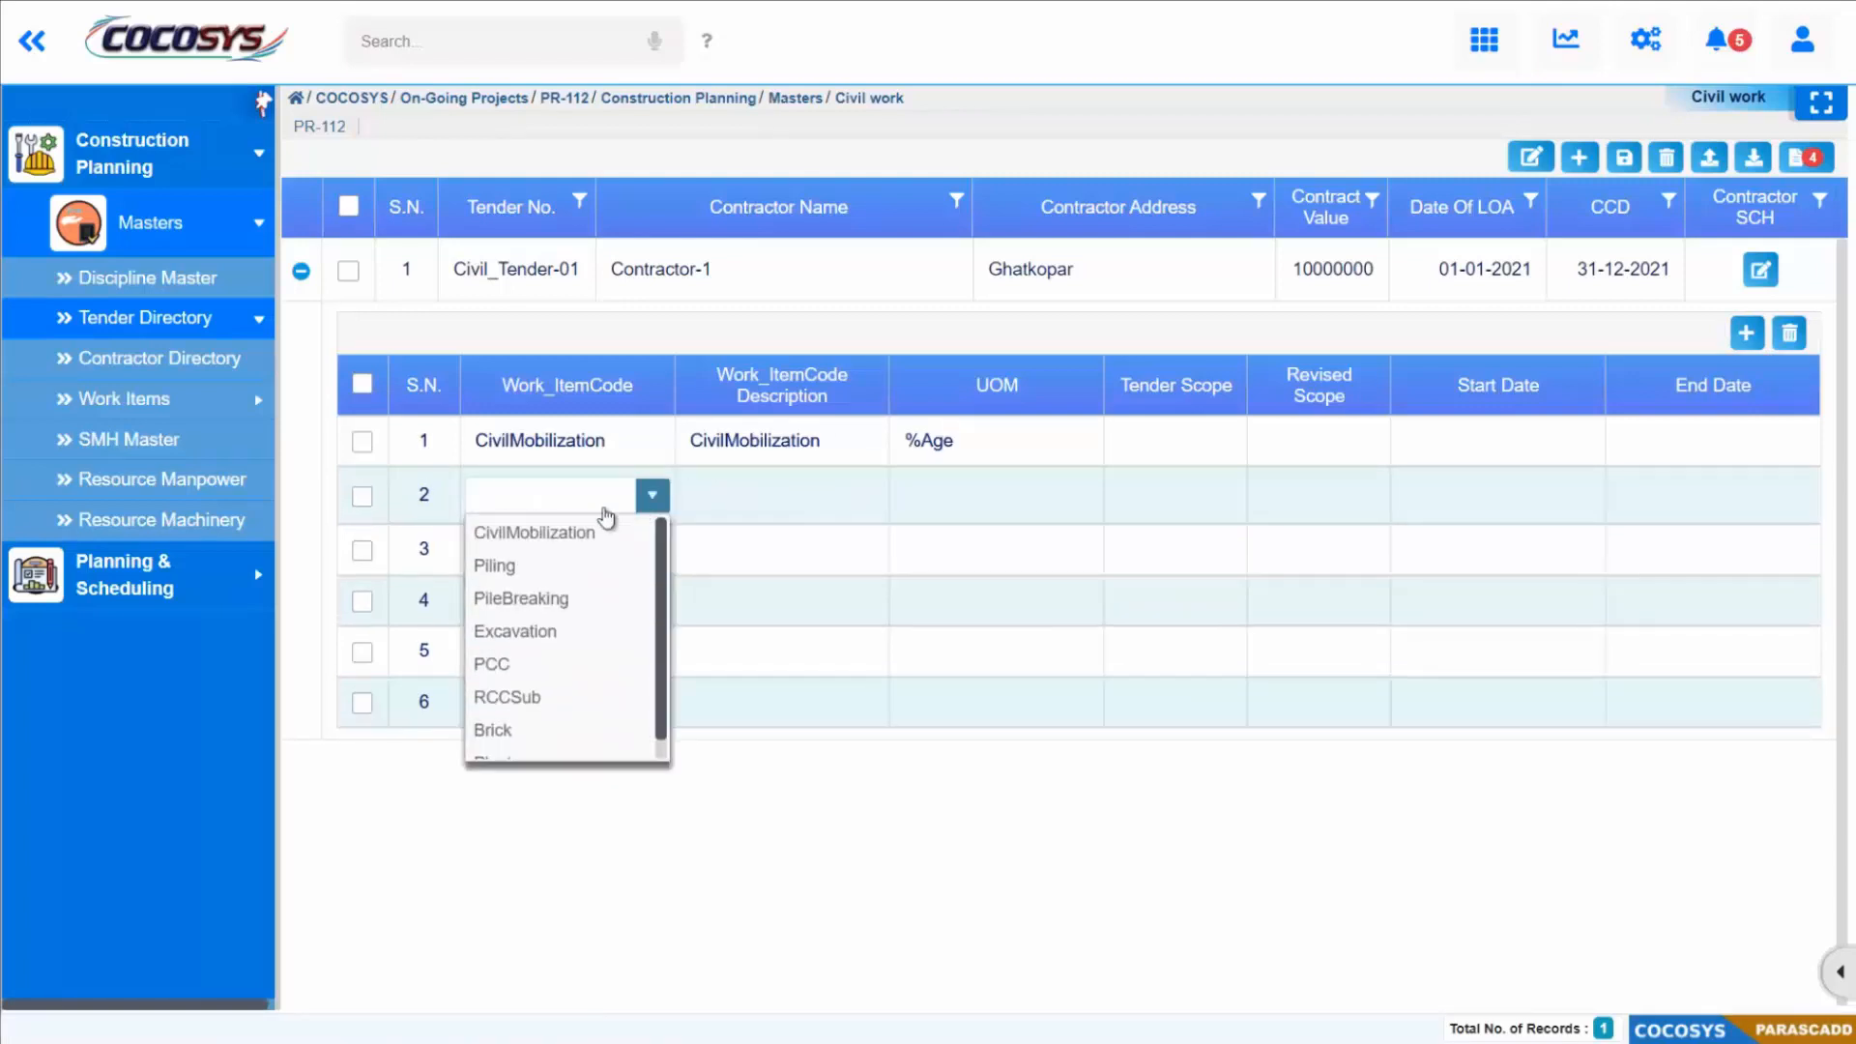
click(513, 568)
Step: Assign work item codes PileBreaking and Excavation to the third and fourth rows of the tender's work items
click(638, 559)
click(652, 545)
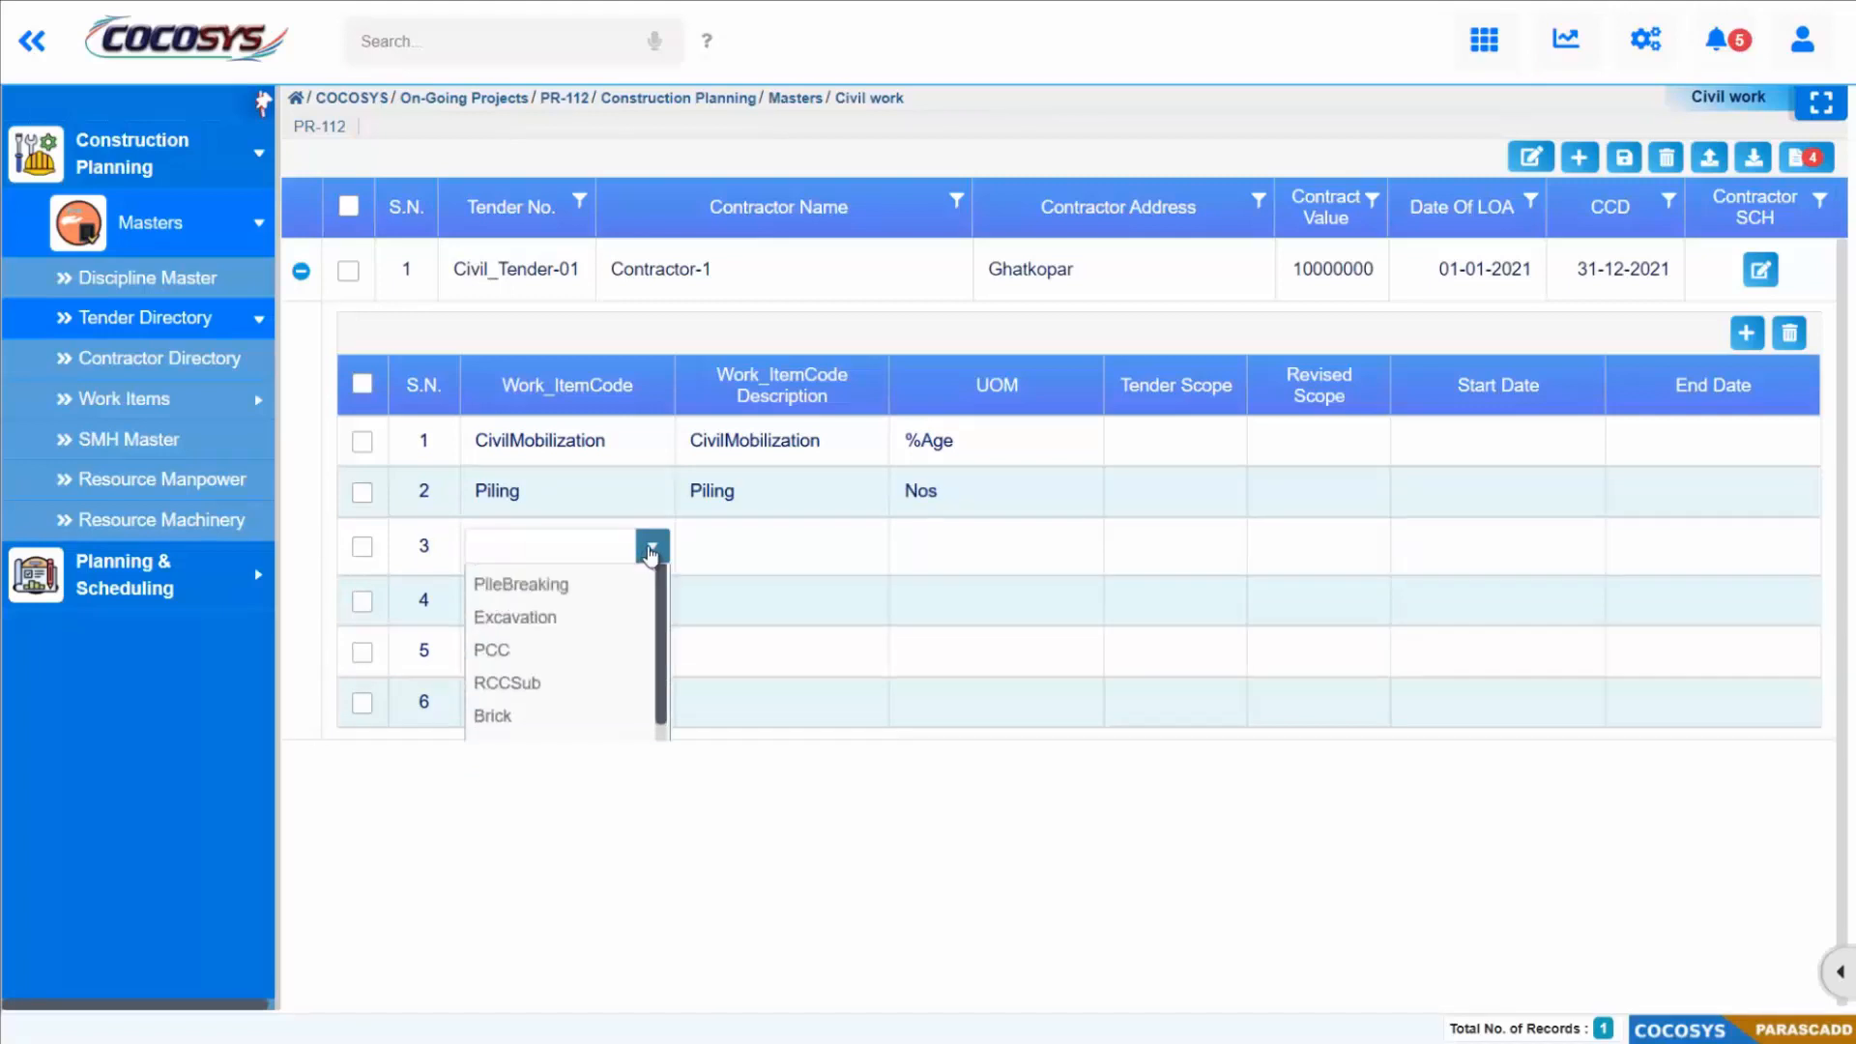
click(544, 650)
click(618, 600)
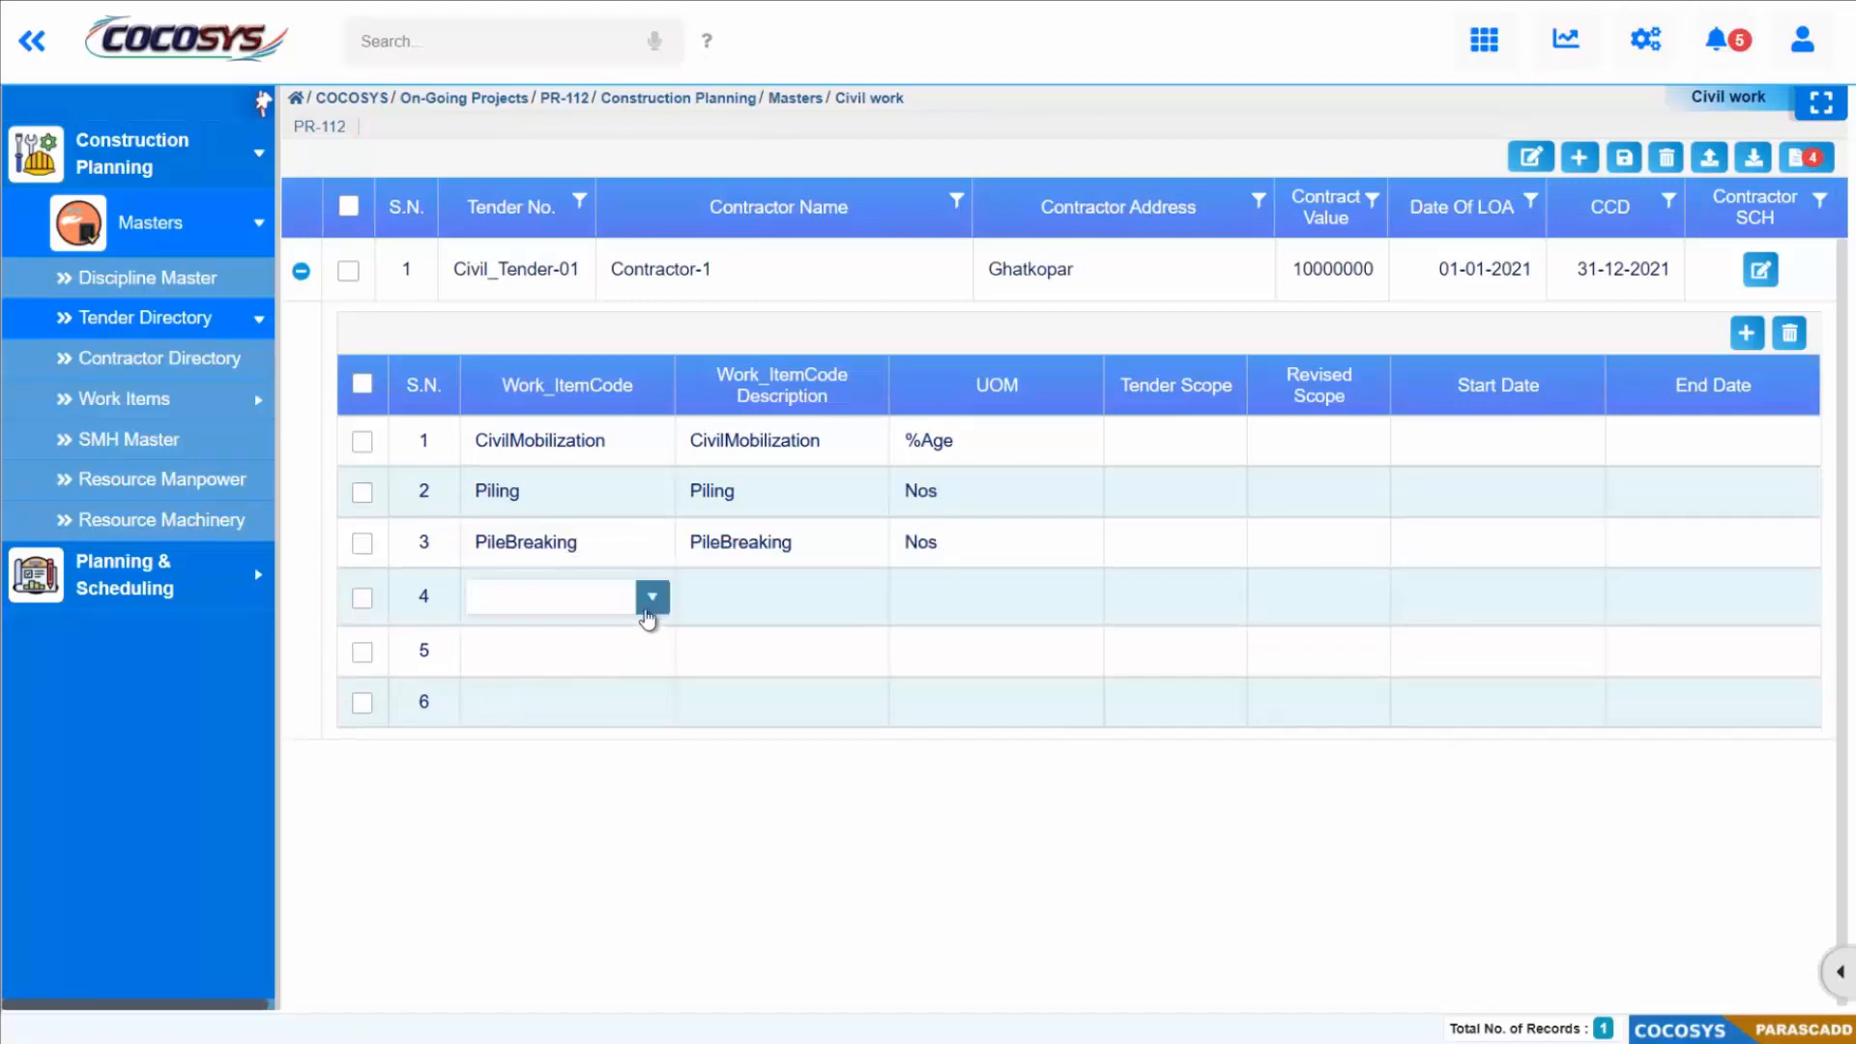
click(633, 604)
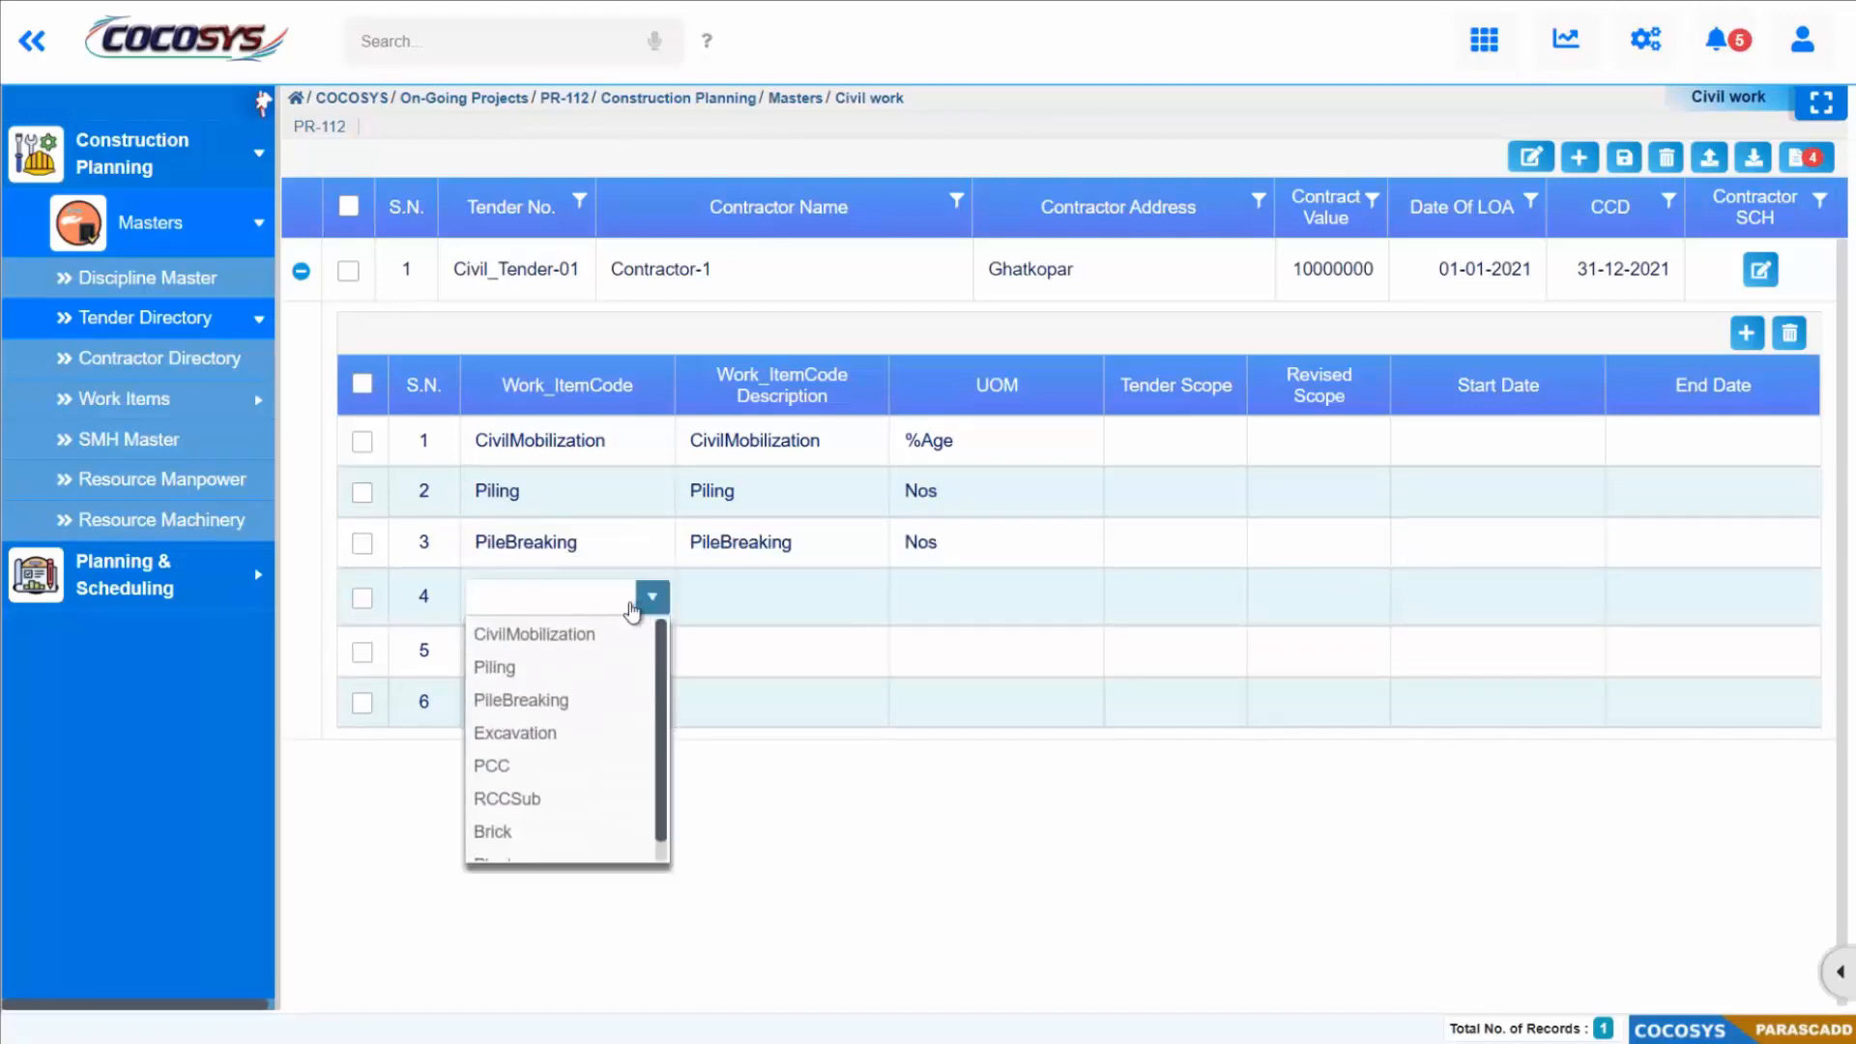
click(548, 731)
Step: Assign work item codes PCC and RCCSub to the fifth and sixth rows of the tender's work items
click(613, 670)
click(622, 660)
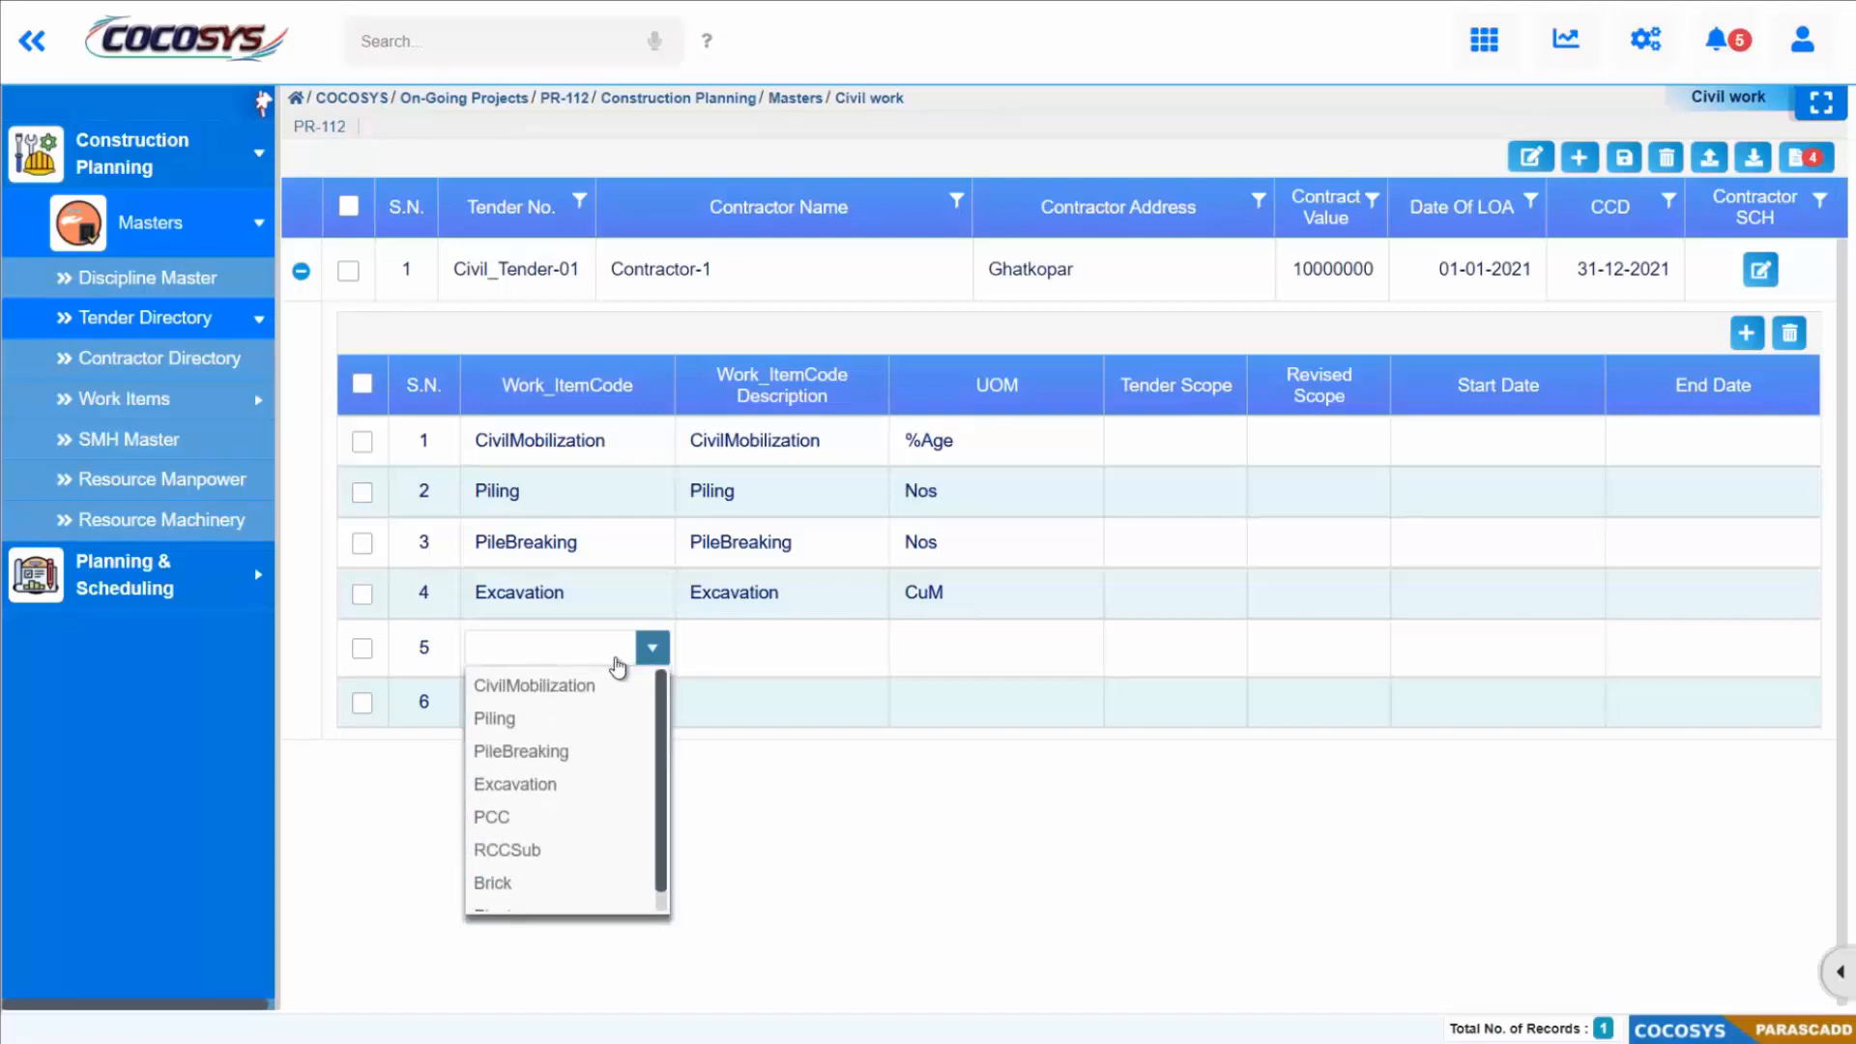
click(513, 810)
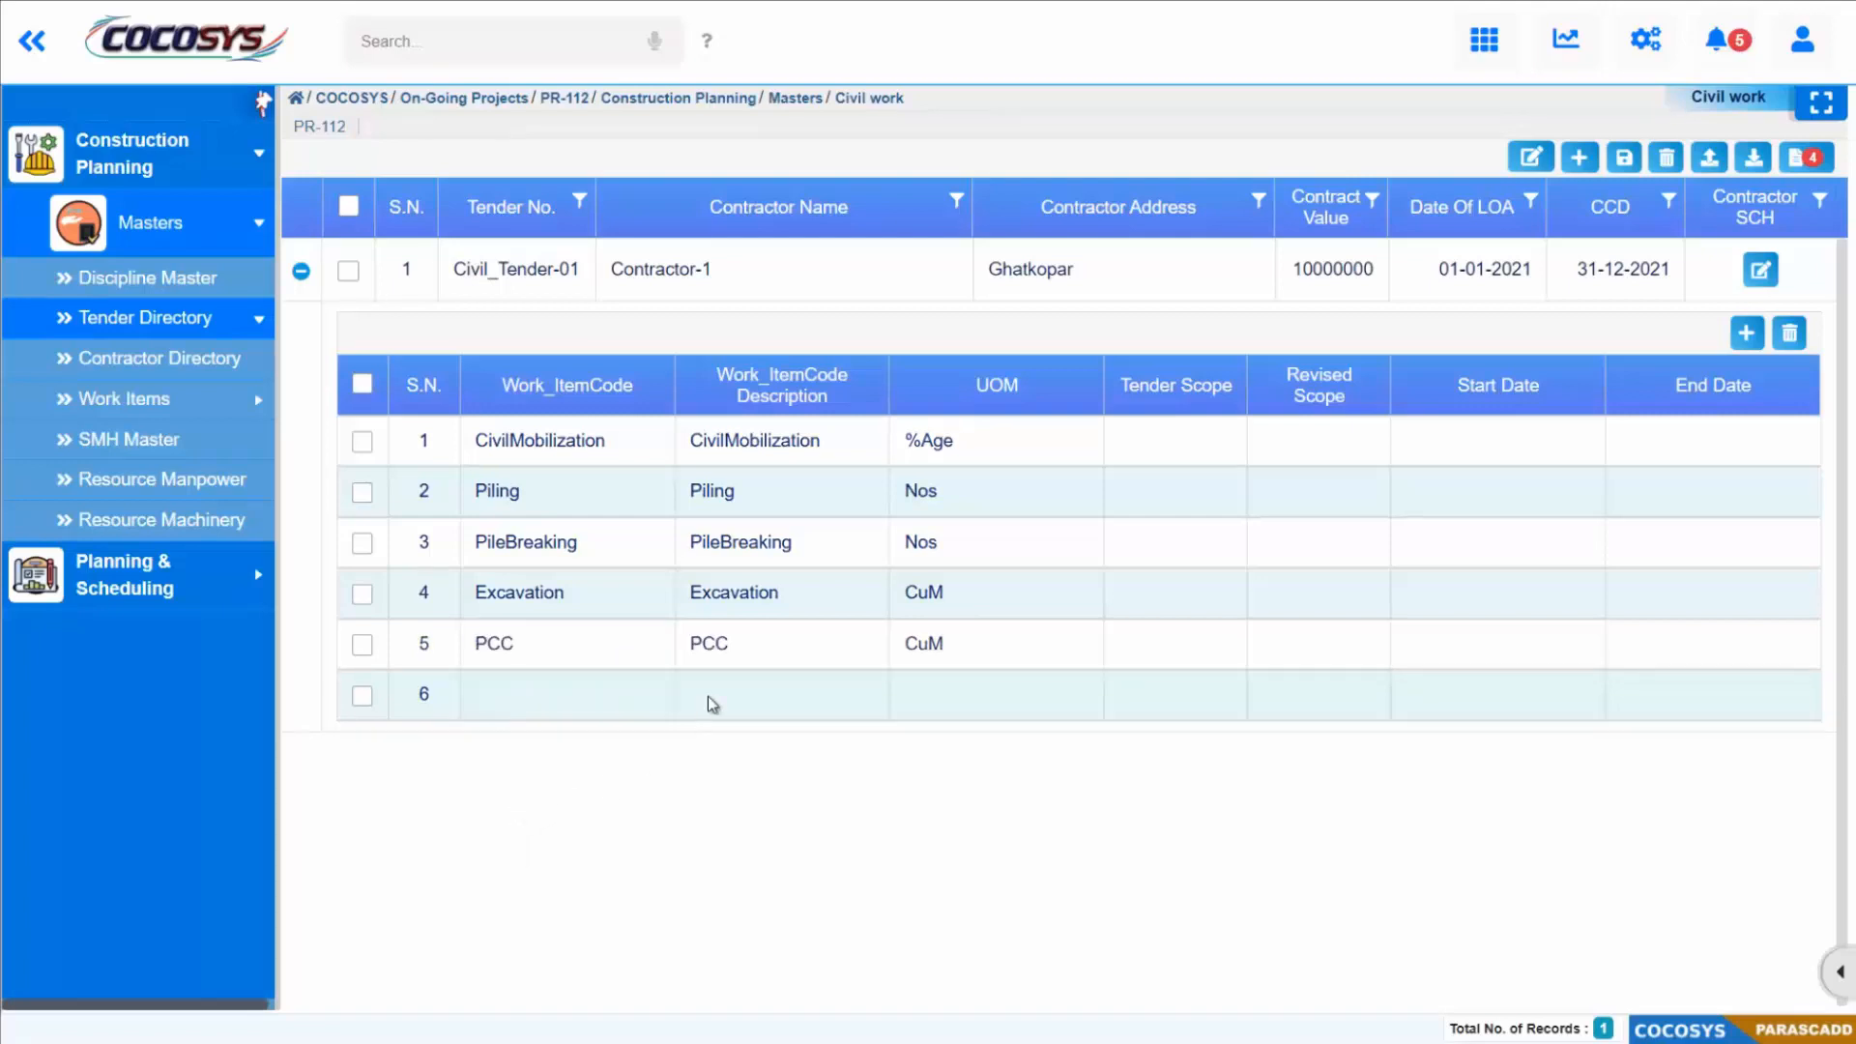
click(650, 695)
click(651, 696)
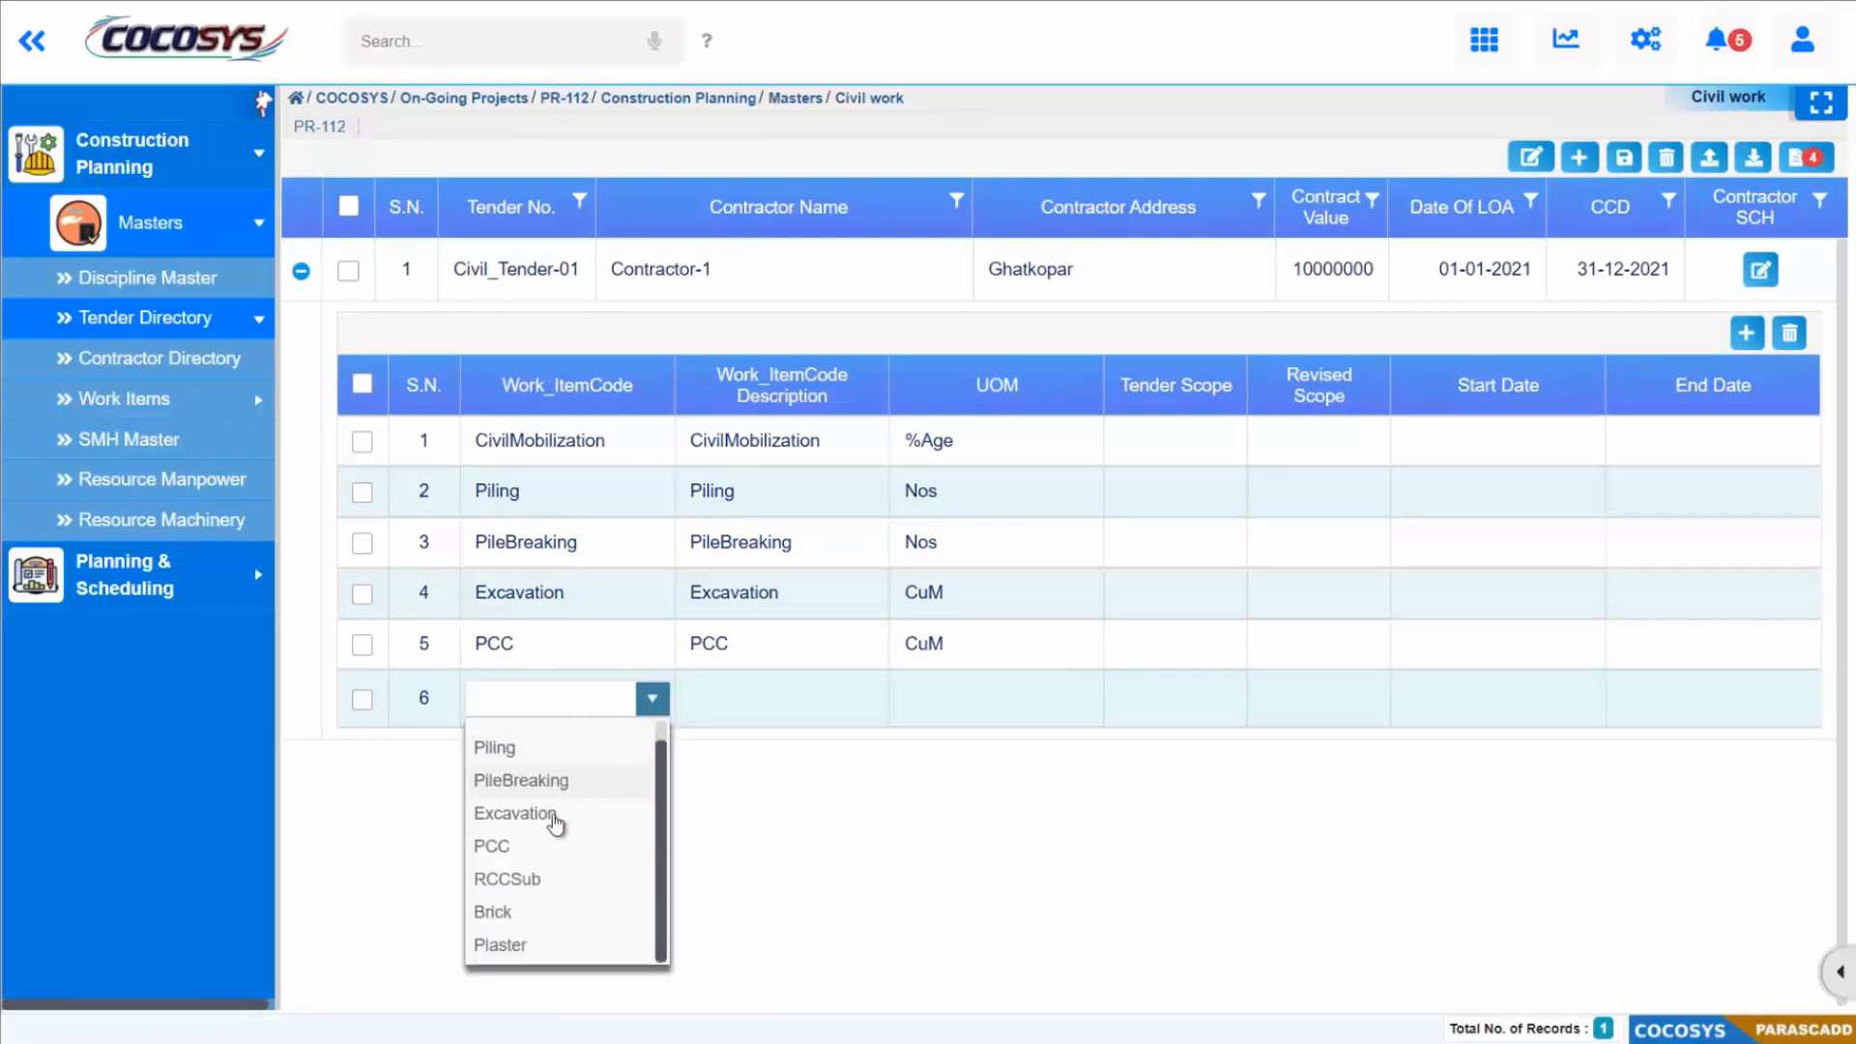
click(541, 879)
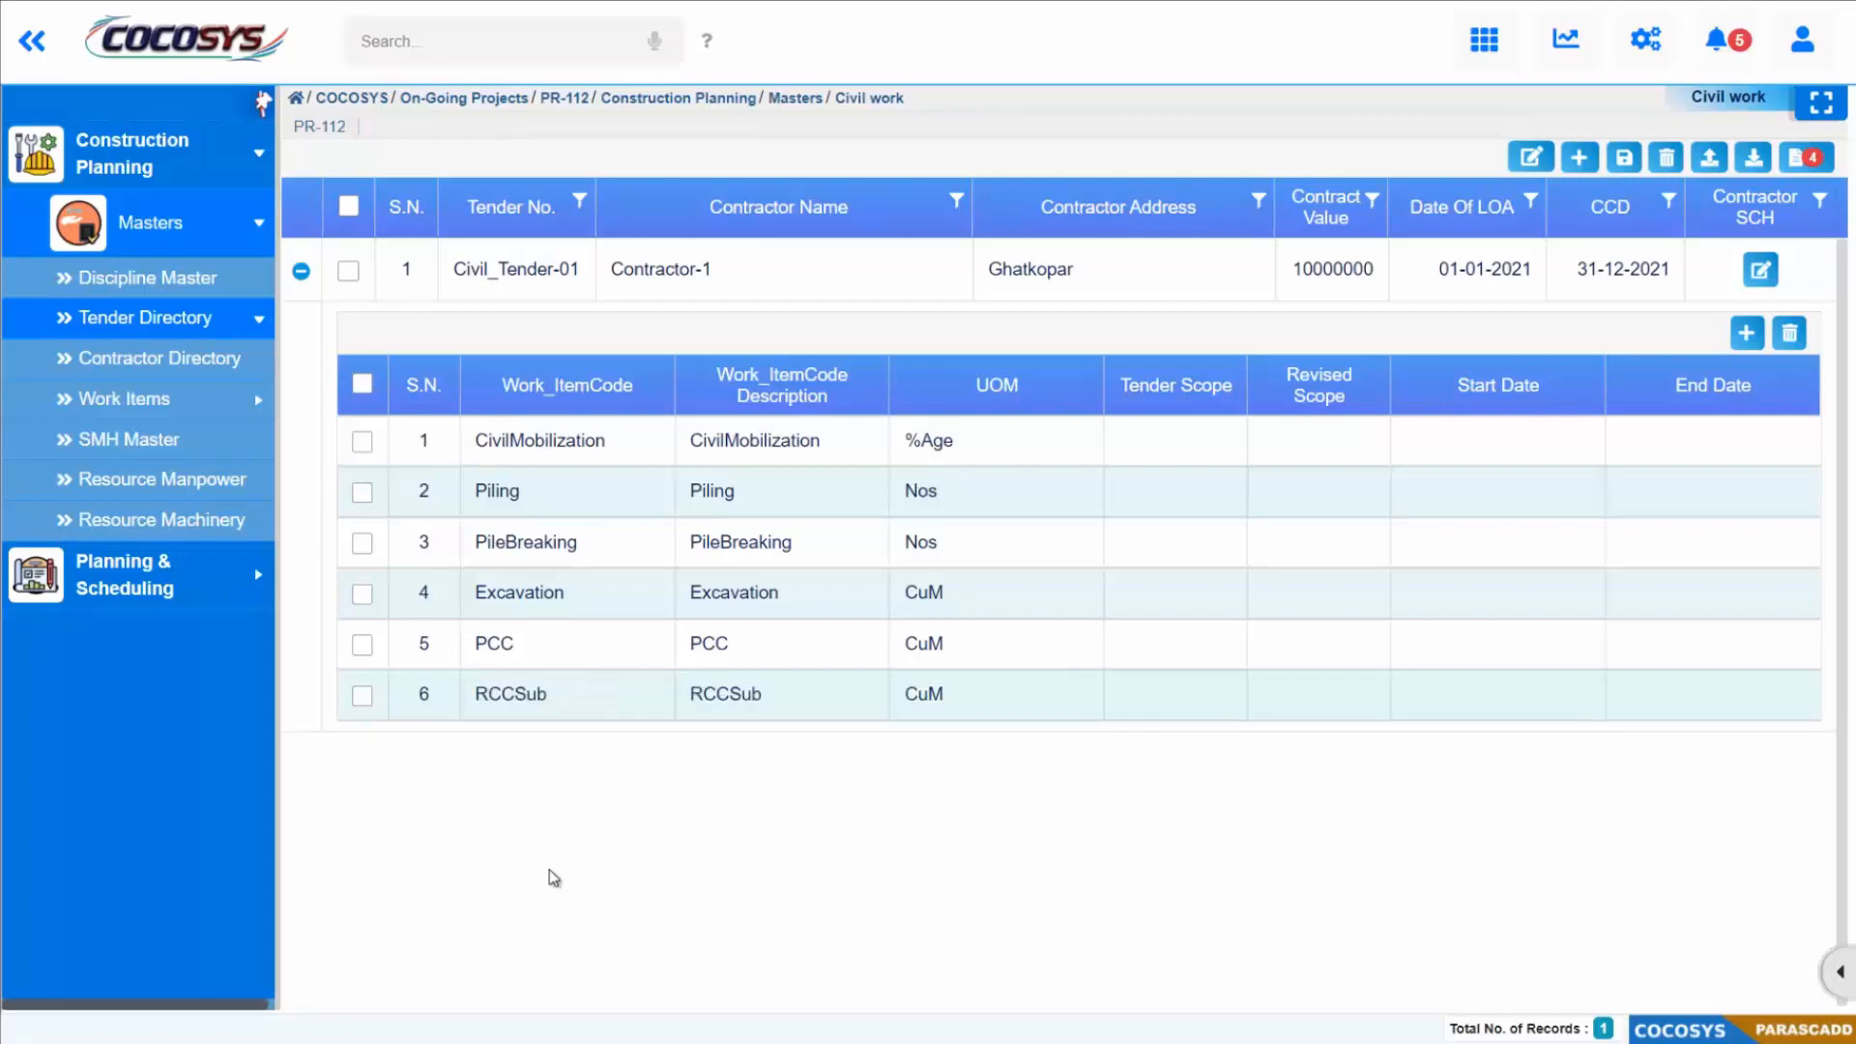
Step: Add a seventh work item row to the tender and assign it the code Brick
click(1746, 334)
click(647, 750)
click(638, 751)
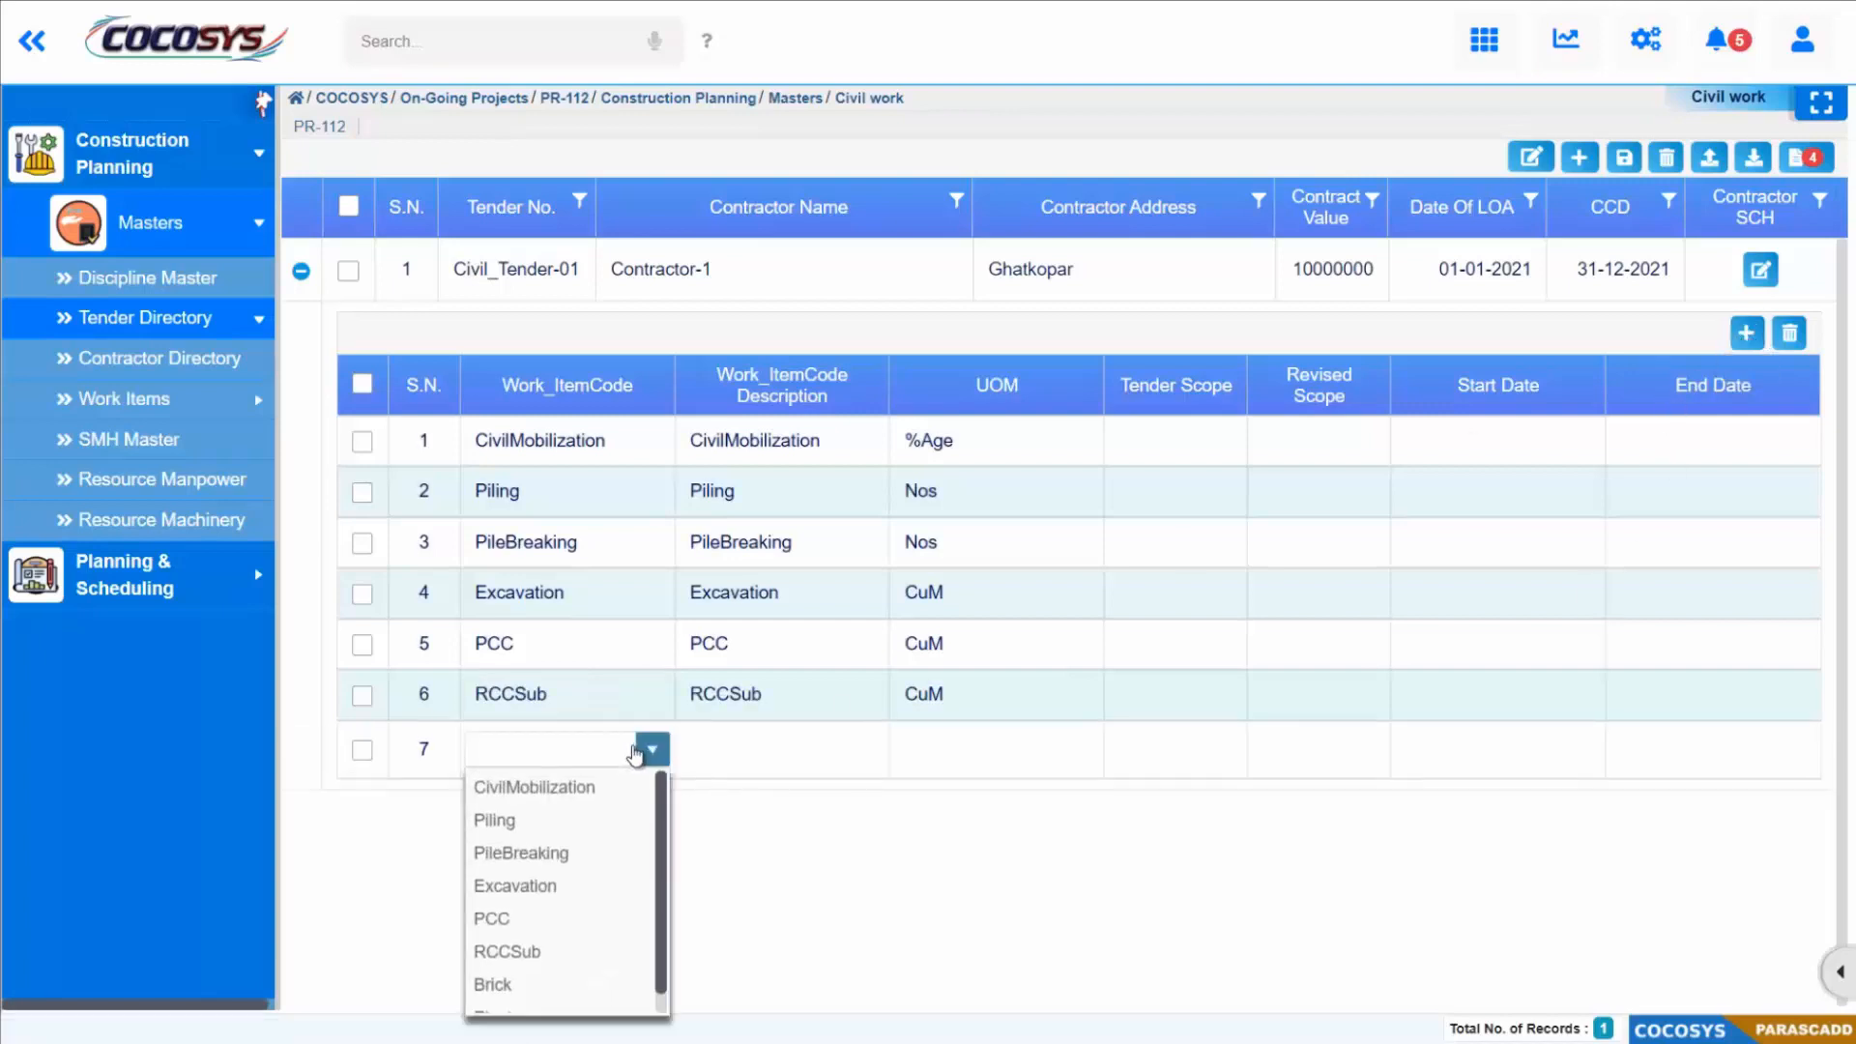
scroll(570, 850, down, 1)
click(522, 960)
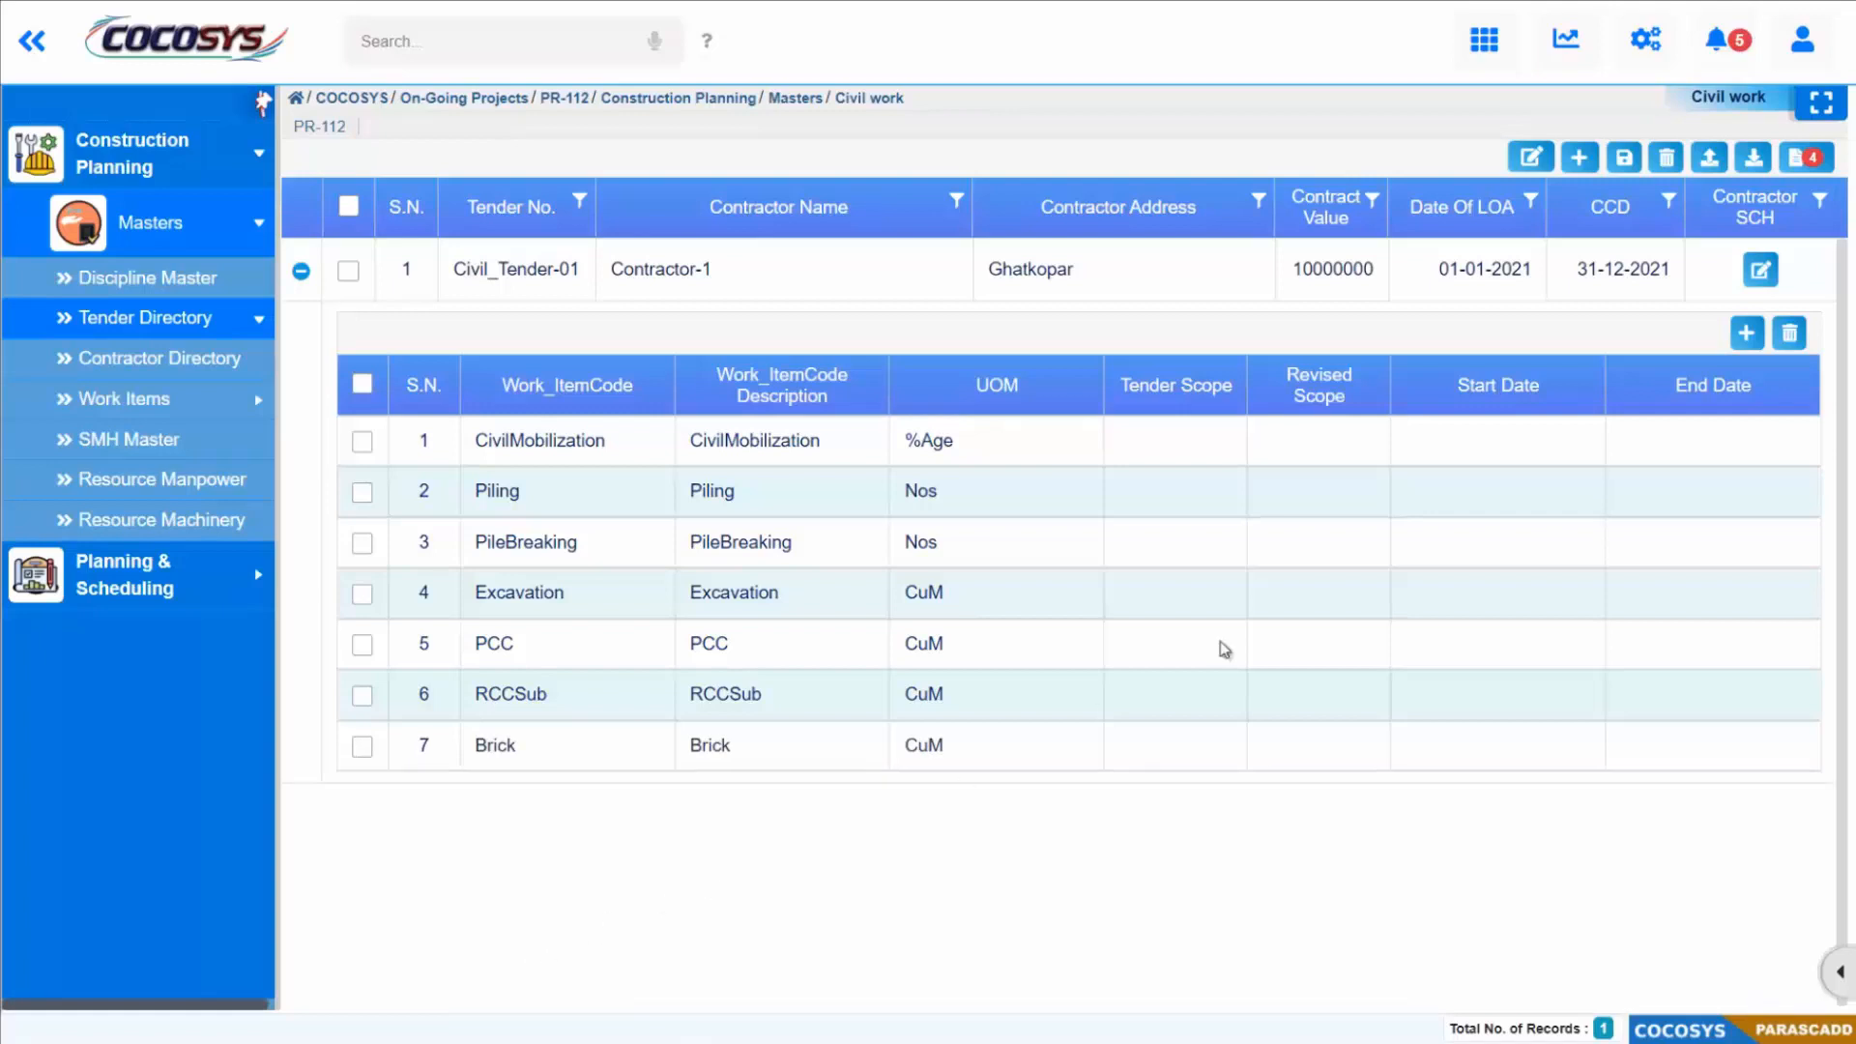
Step: Add an eighth work item row to the tender and assign it the code Plaster
click(1746, 334)
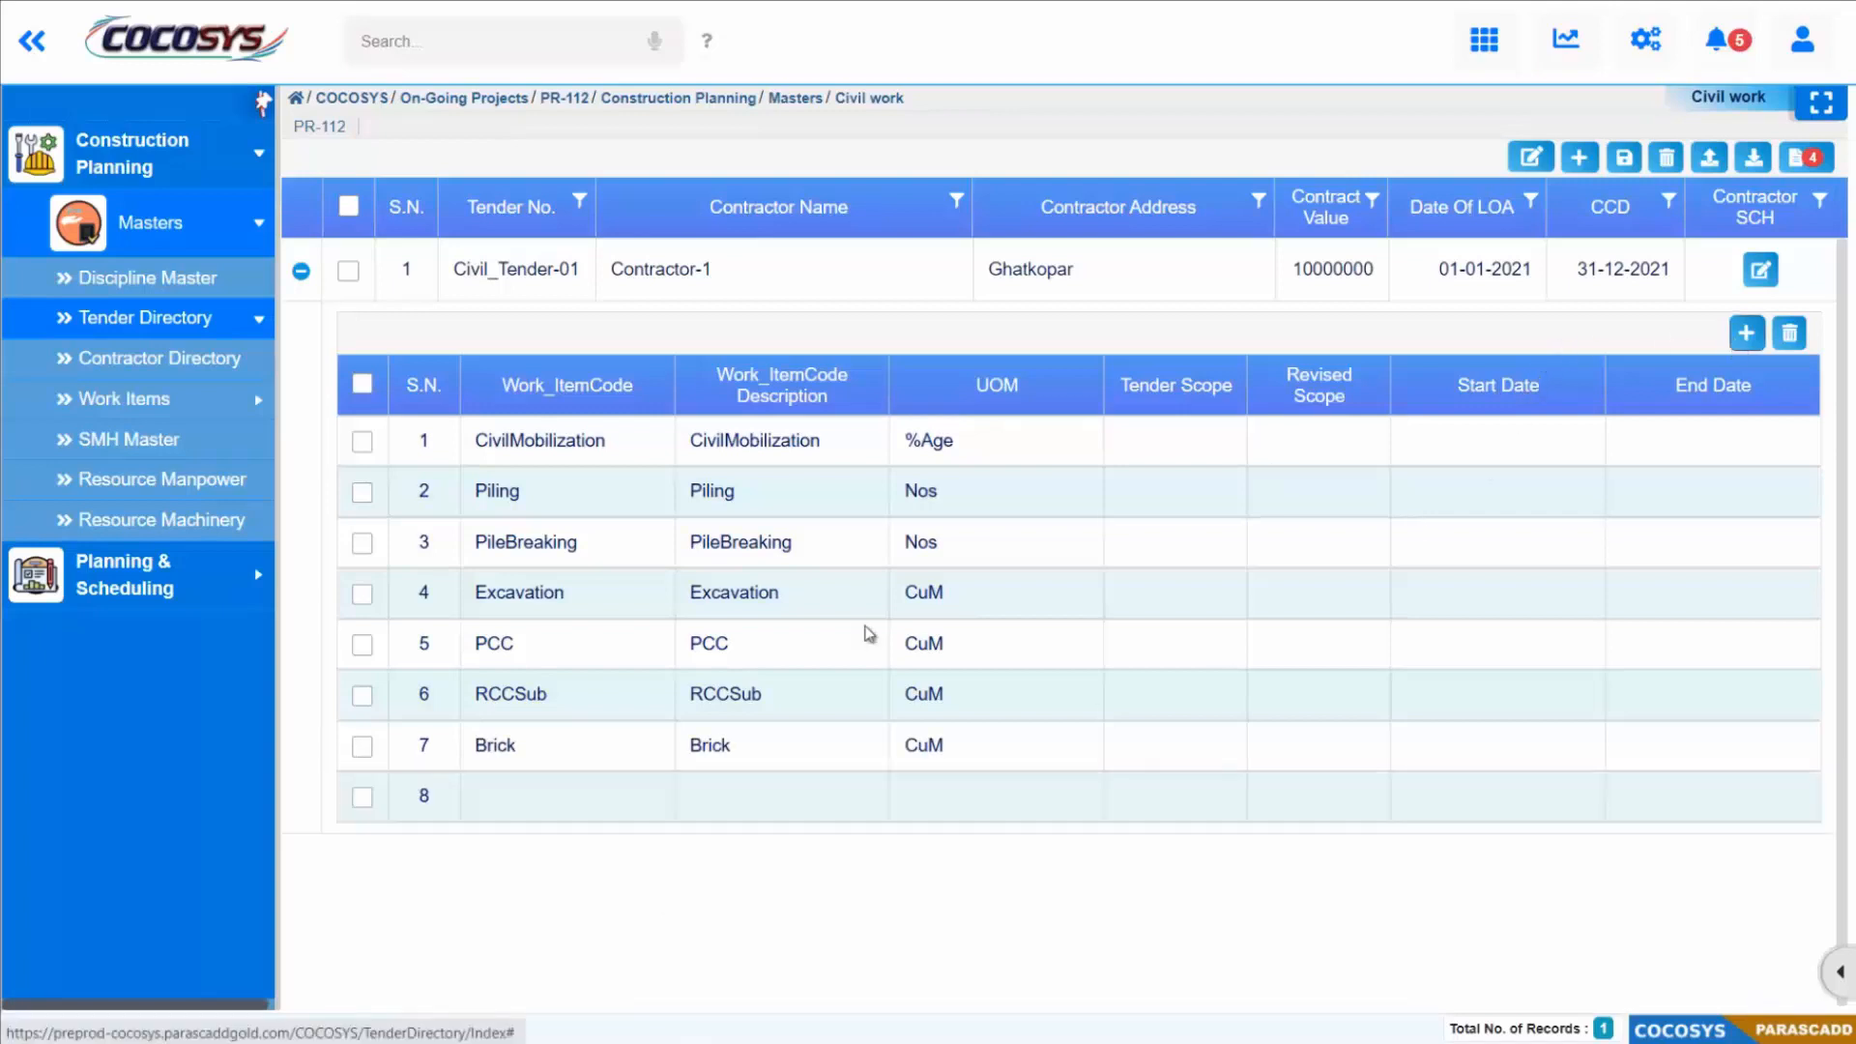
click(613, 808)
click(648, 801)
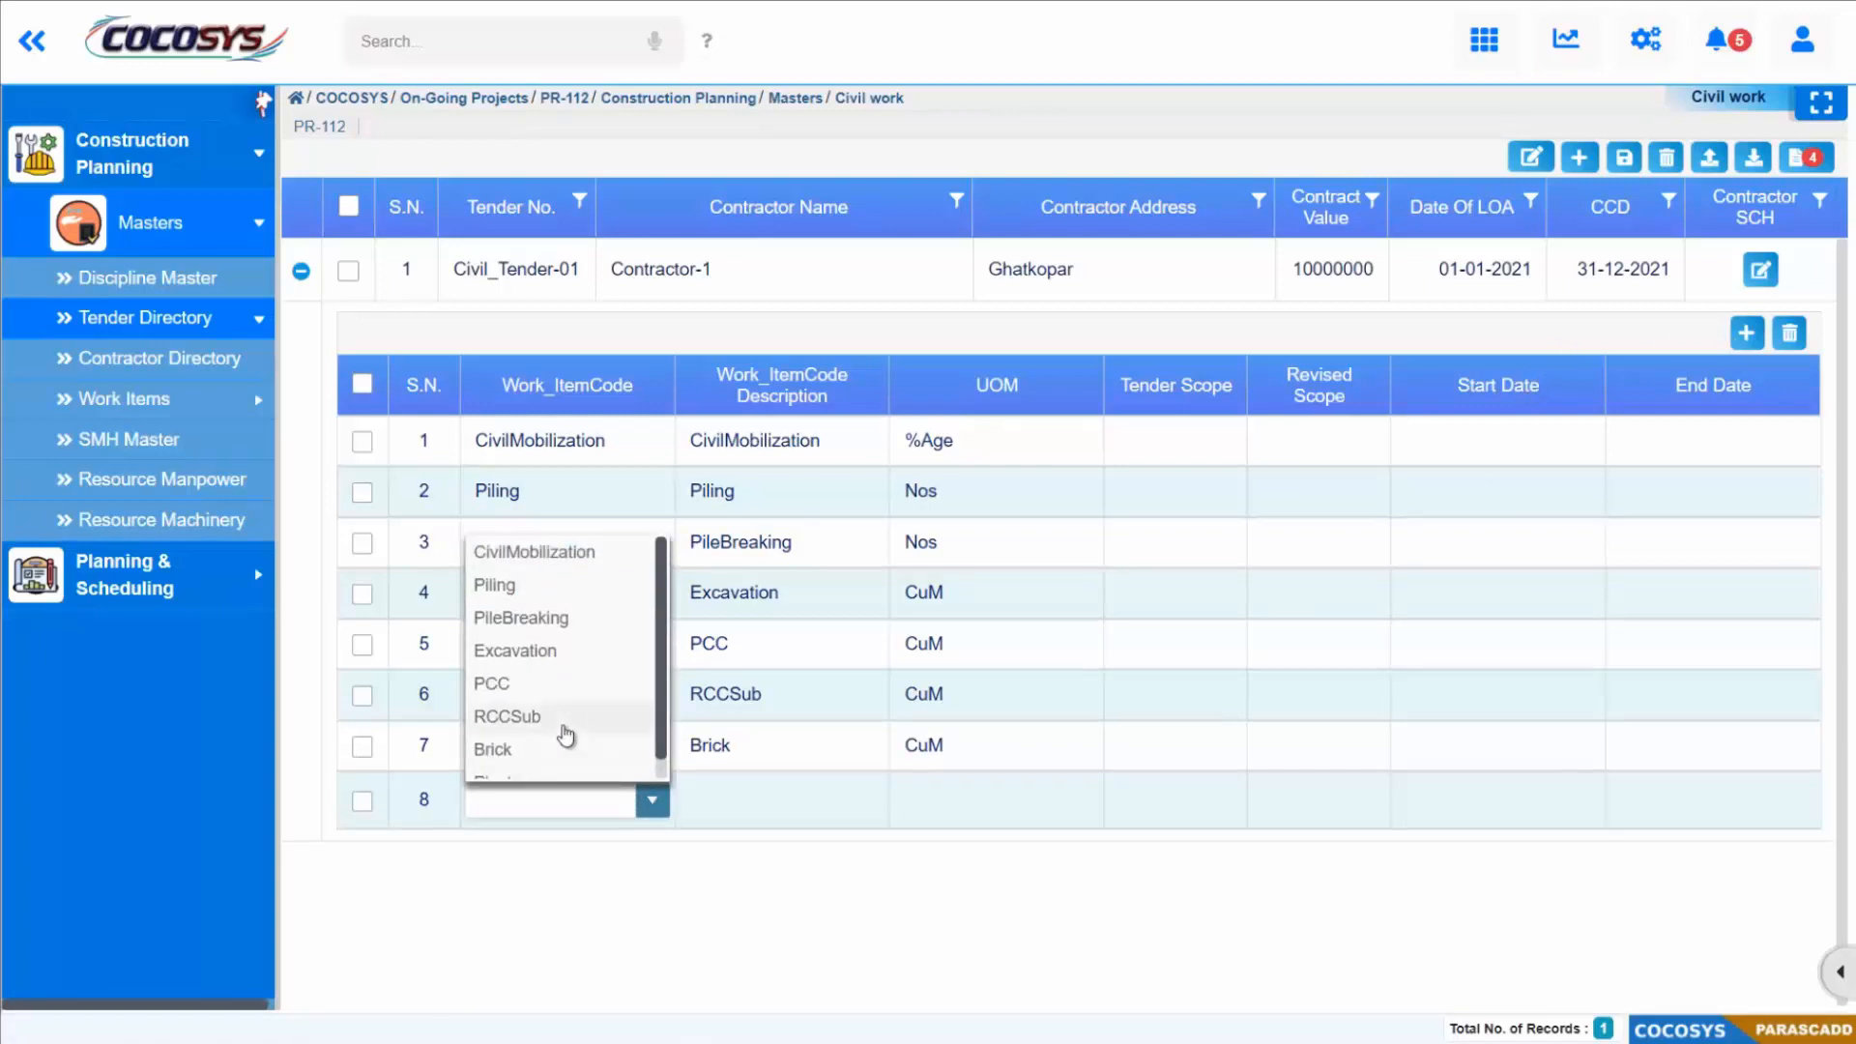
scroll(565, 736, down, 1)
click(544, 761)
Step: Set the tender scopes: CivilMobilization 100, Piling 1000, PileBreaking 1000, Excavation 20000, PCC 15000, RCCSub 15000, Brick 20000, Plaster 20000
click(1188, 448)
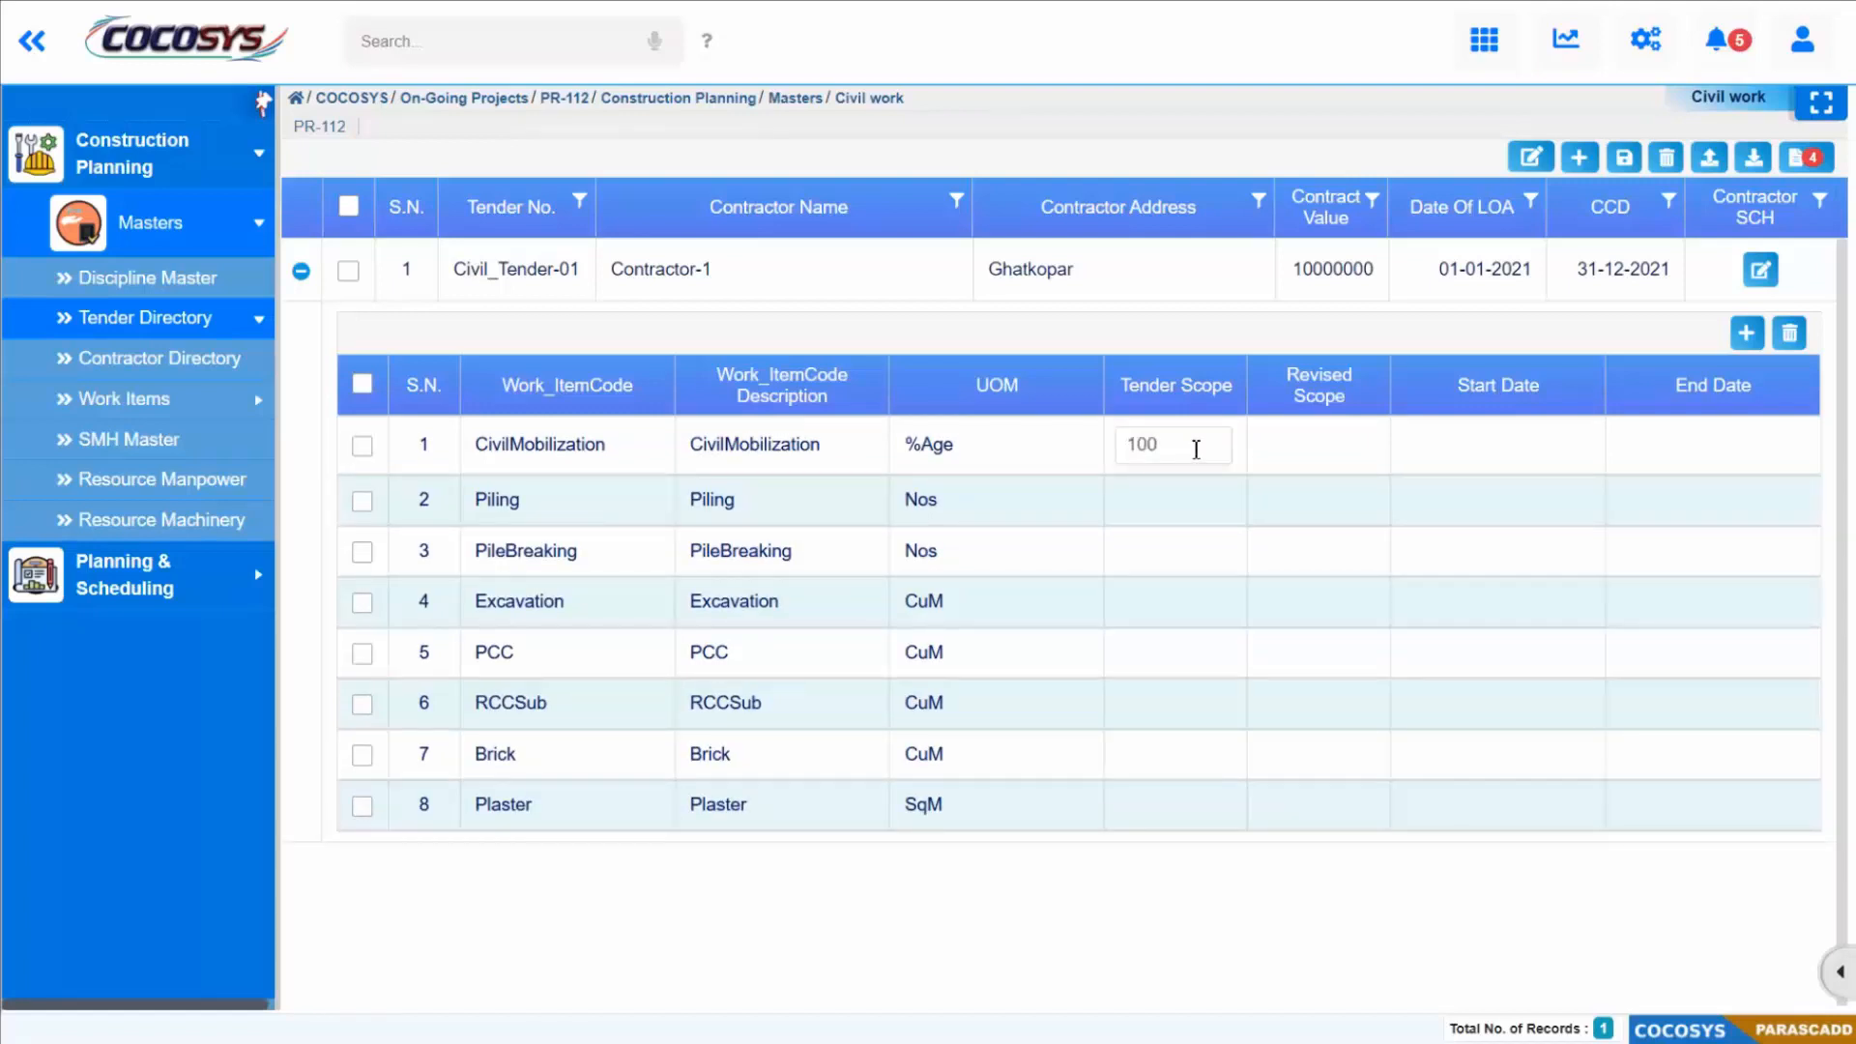
click(1164, 486)
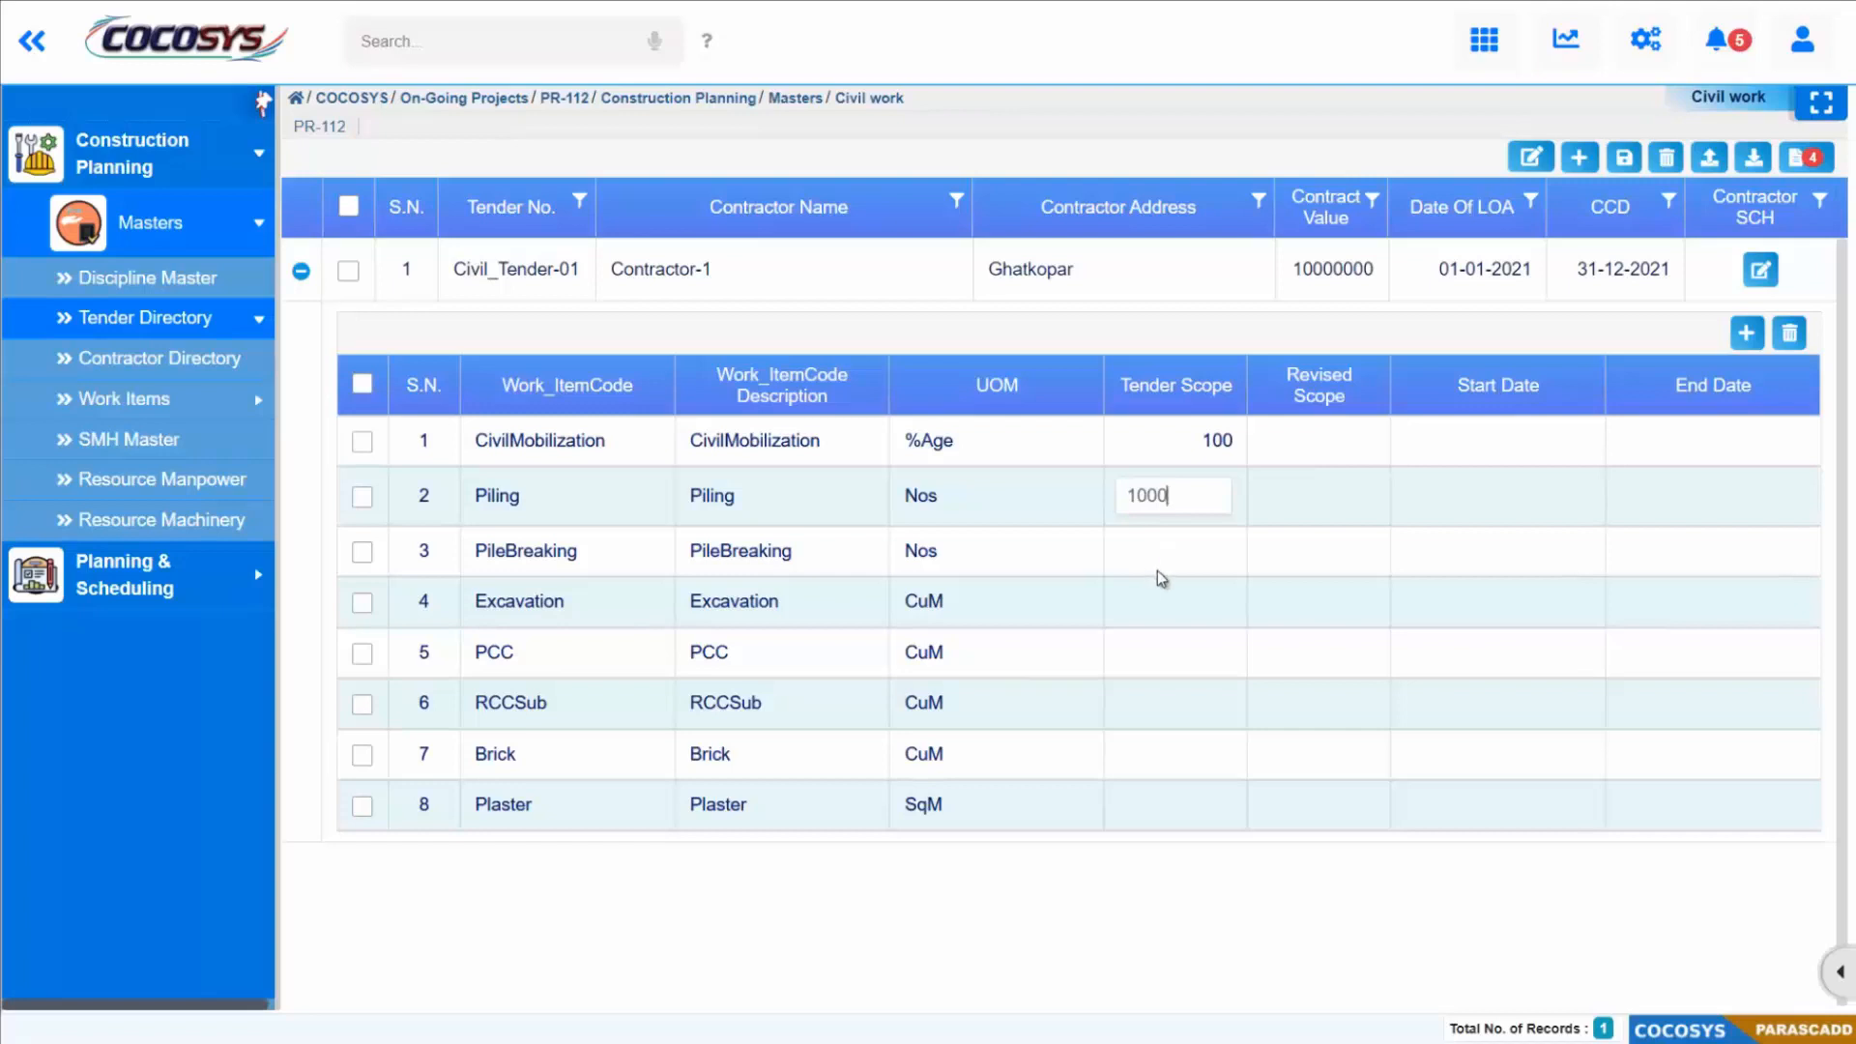
click(1177, 549)
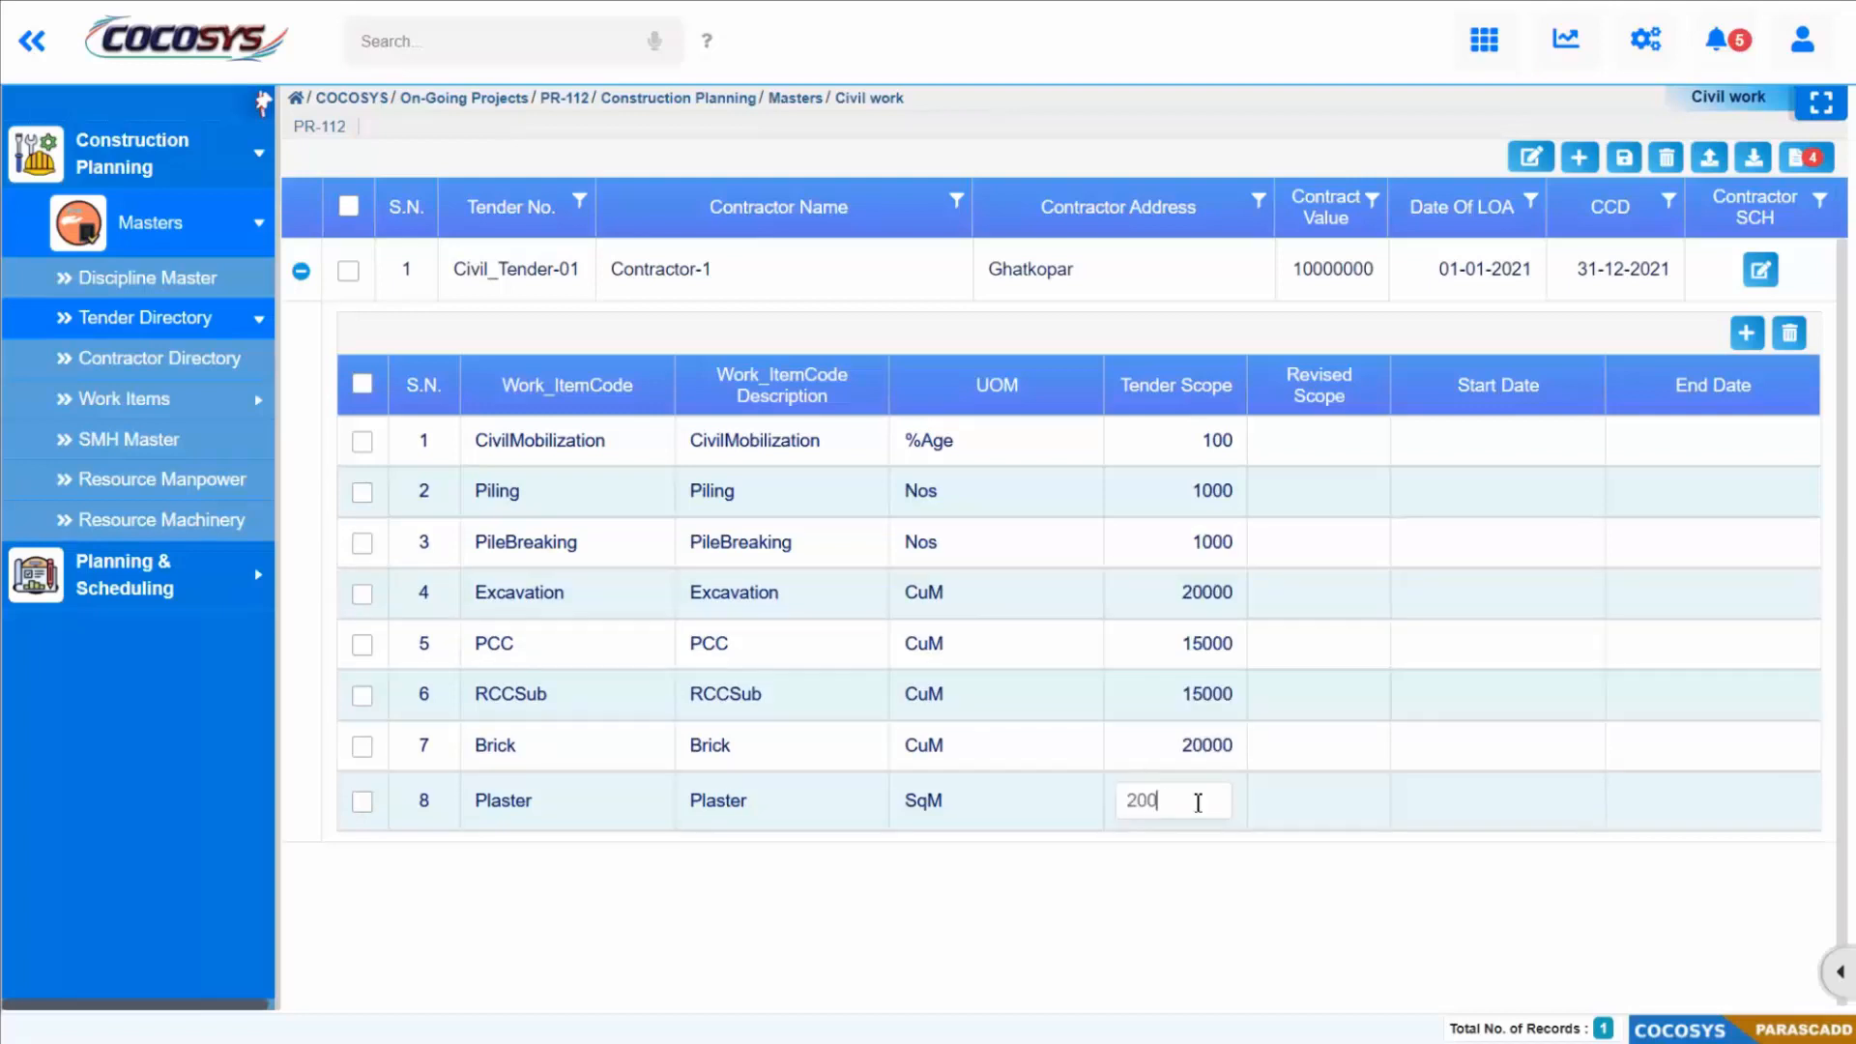
text(00)
click(1261, 885)
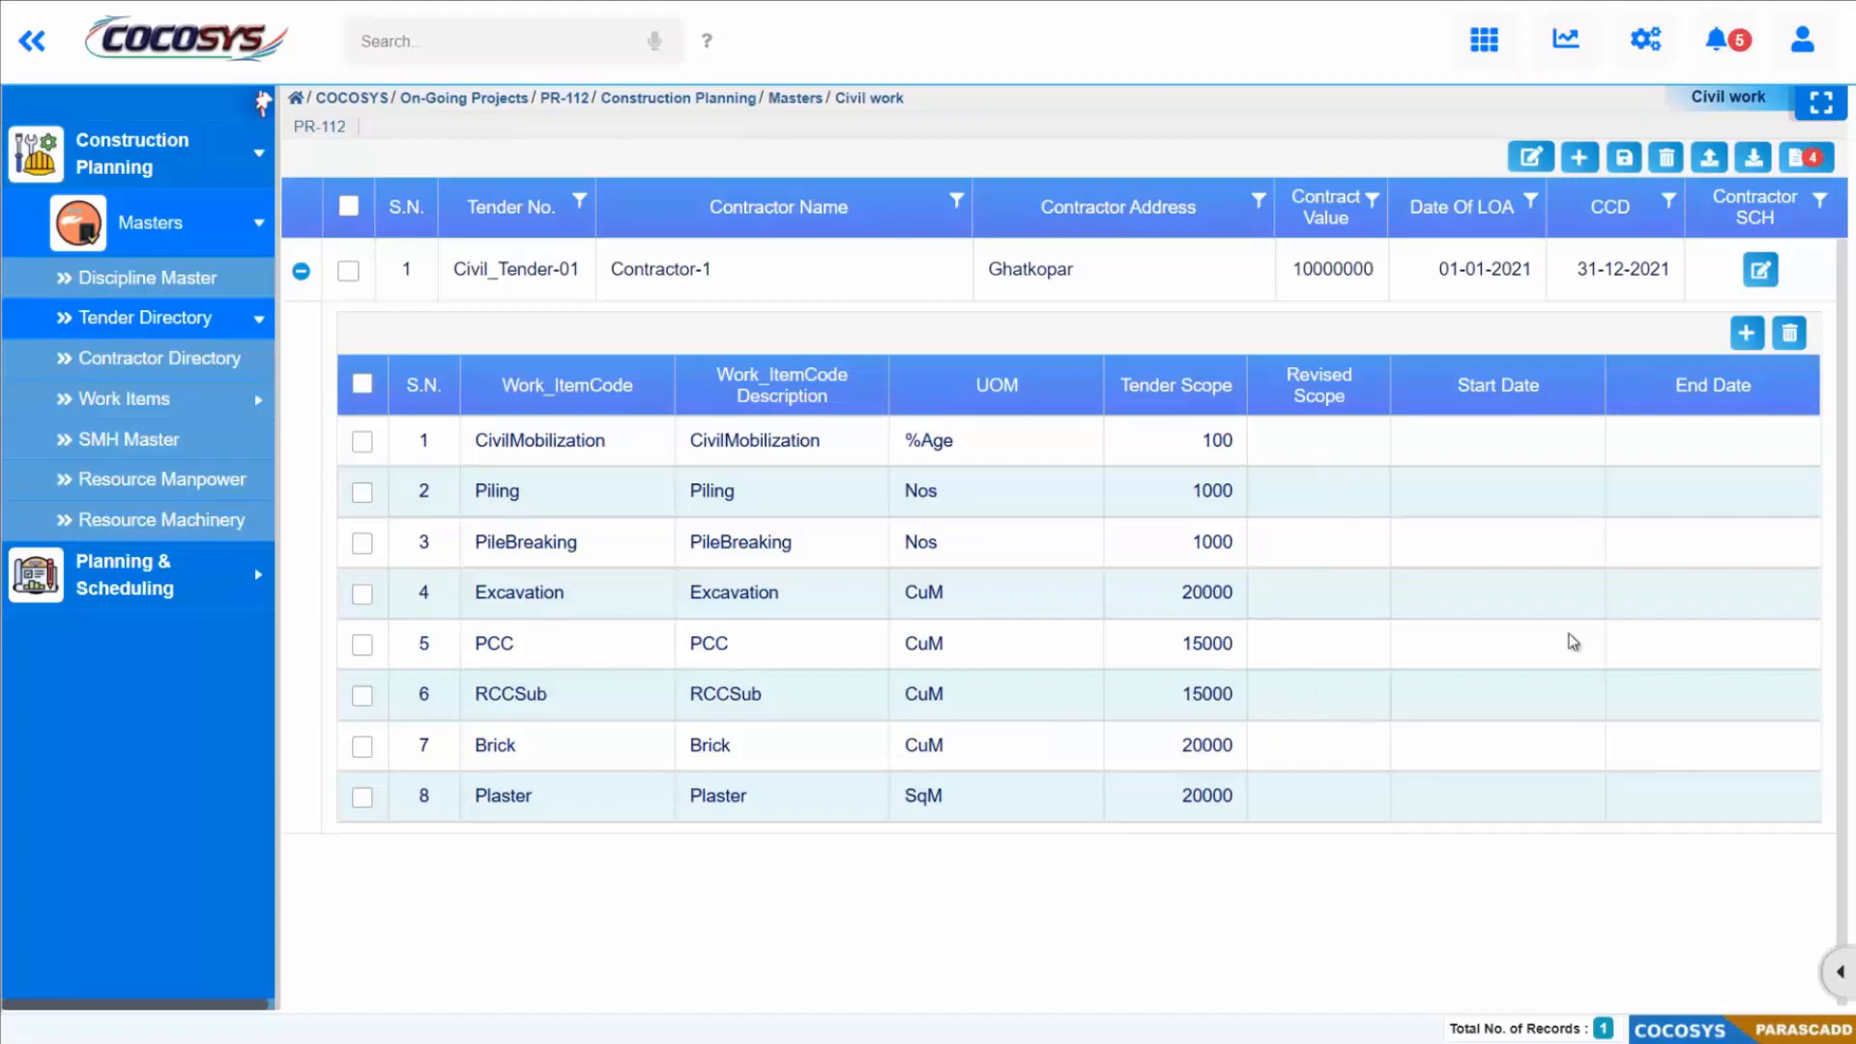
Step: Set the start date of the CivilMobilization work item to 01/01/2021
click(1535, 442)
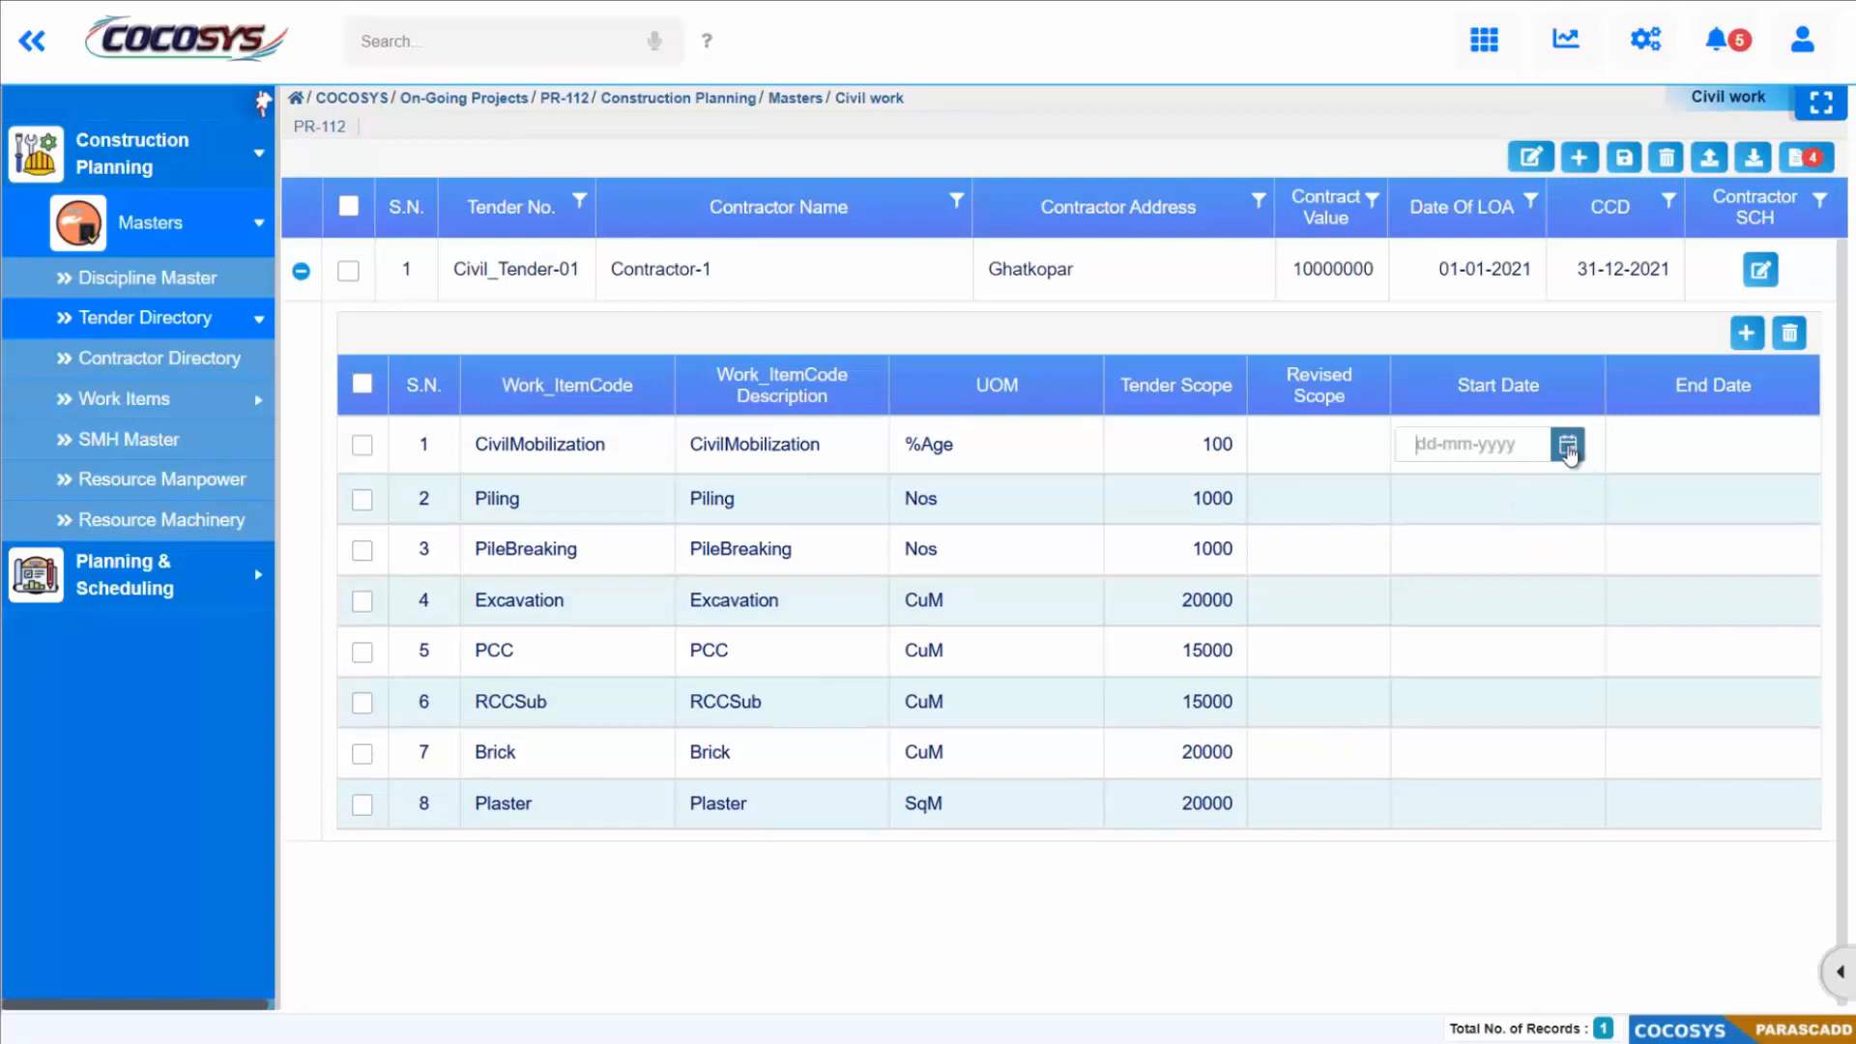
click(1567, 446)
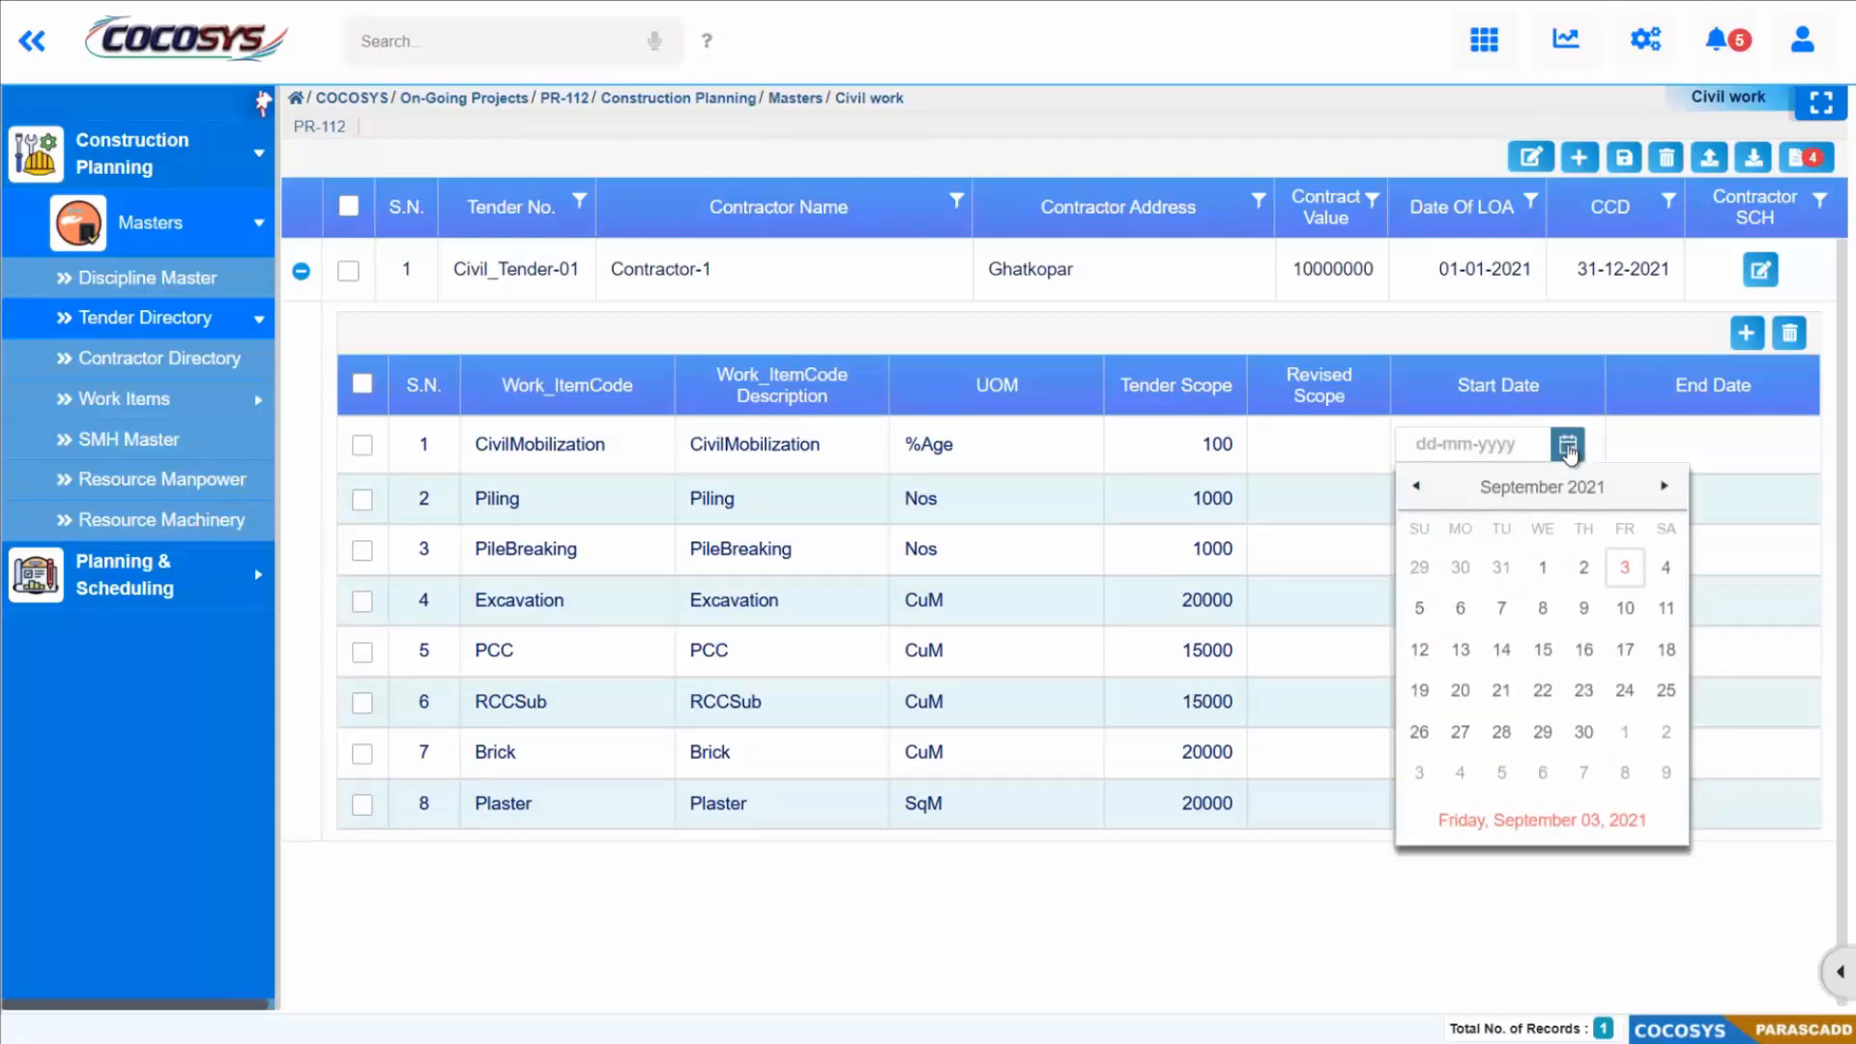
click(1520, 493)
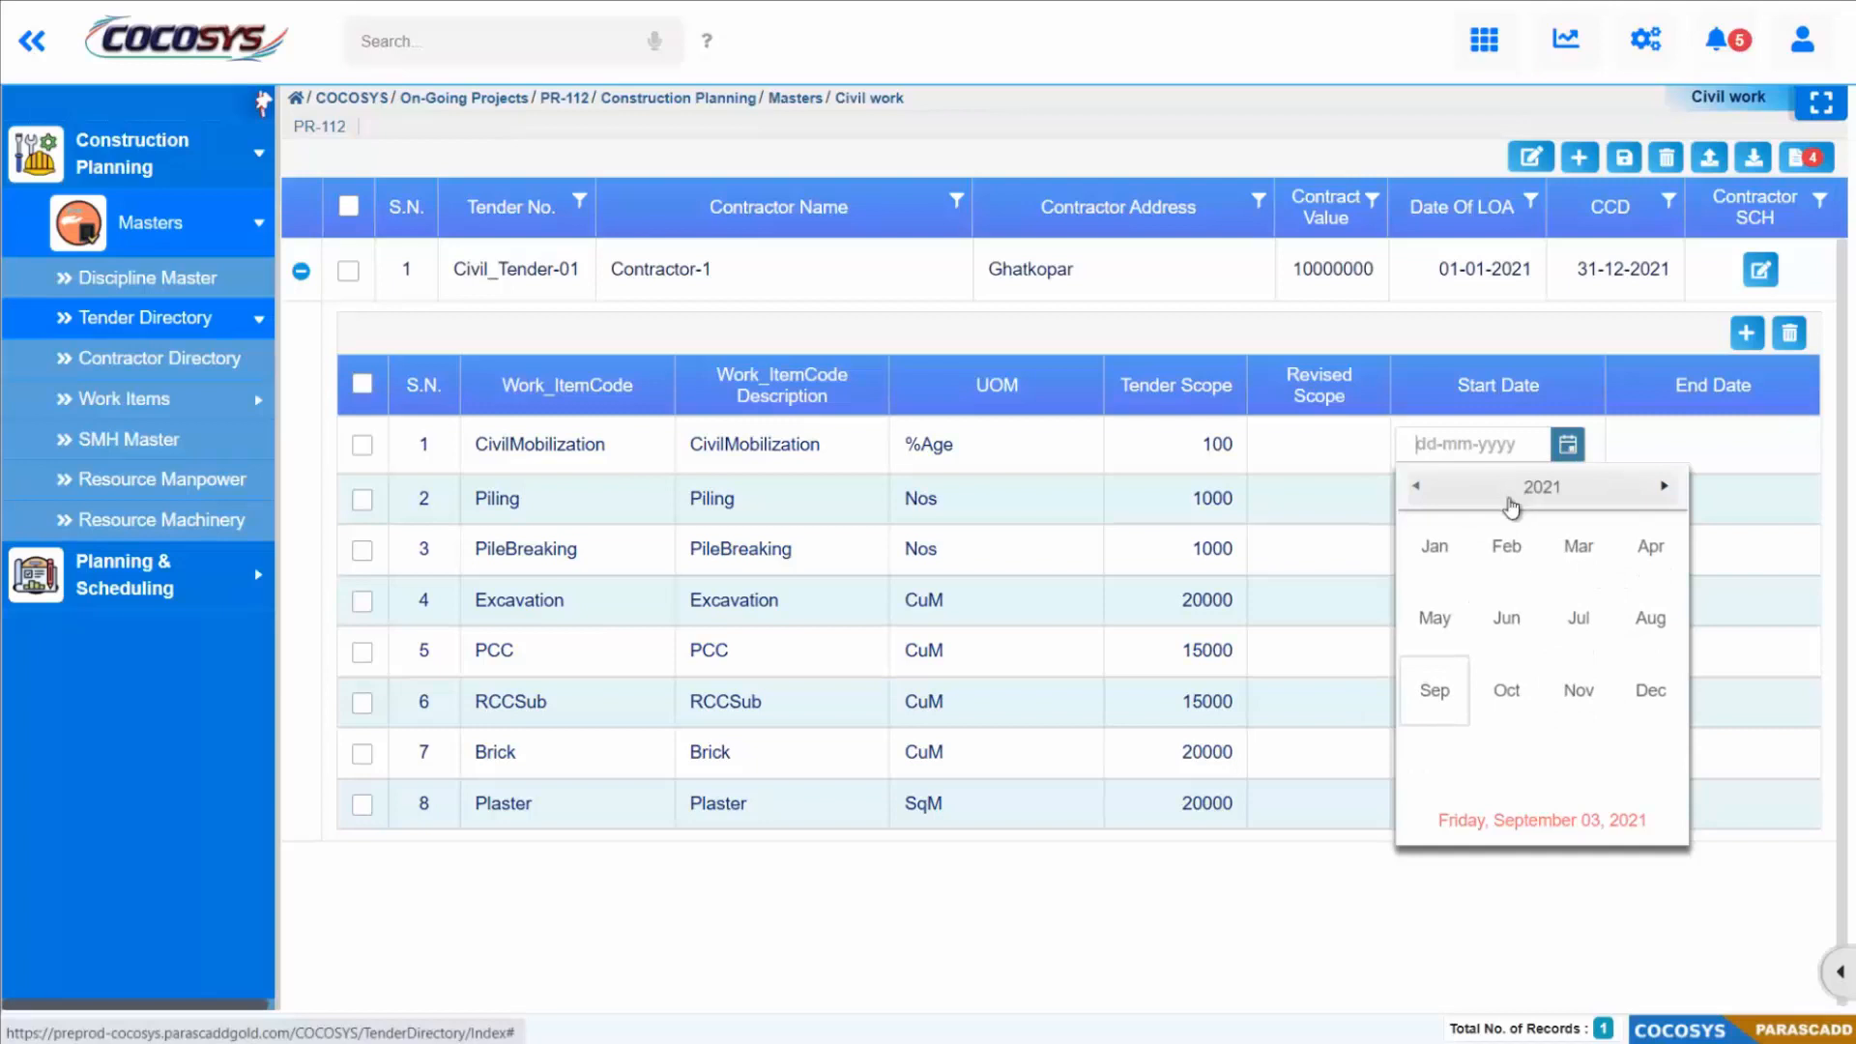
click(1437, 549)
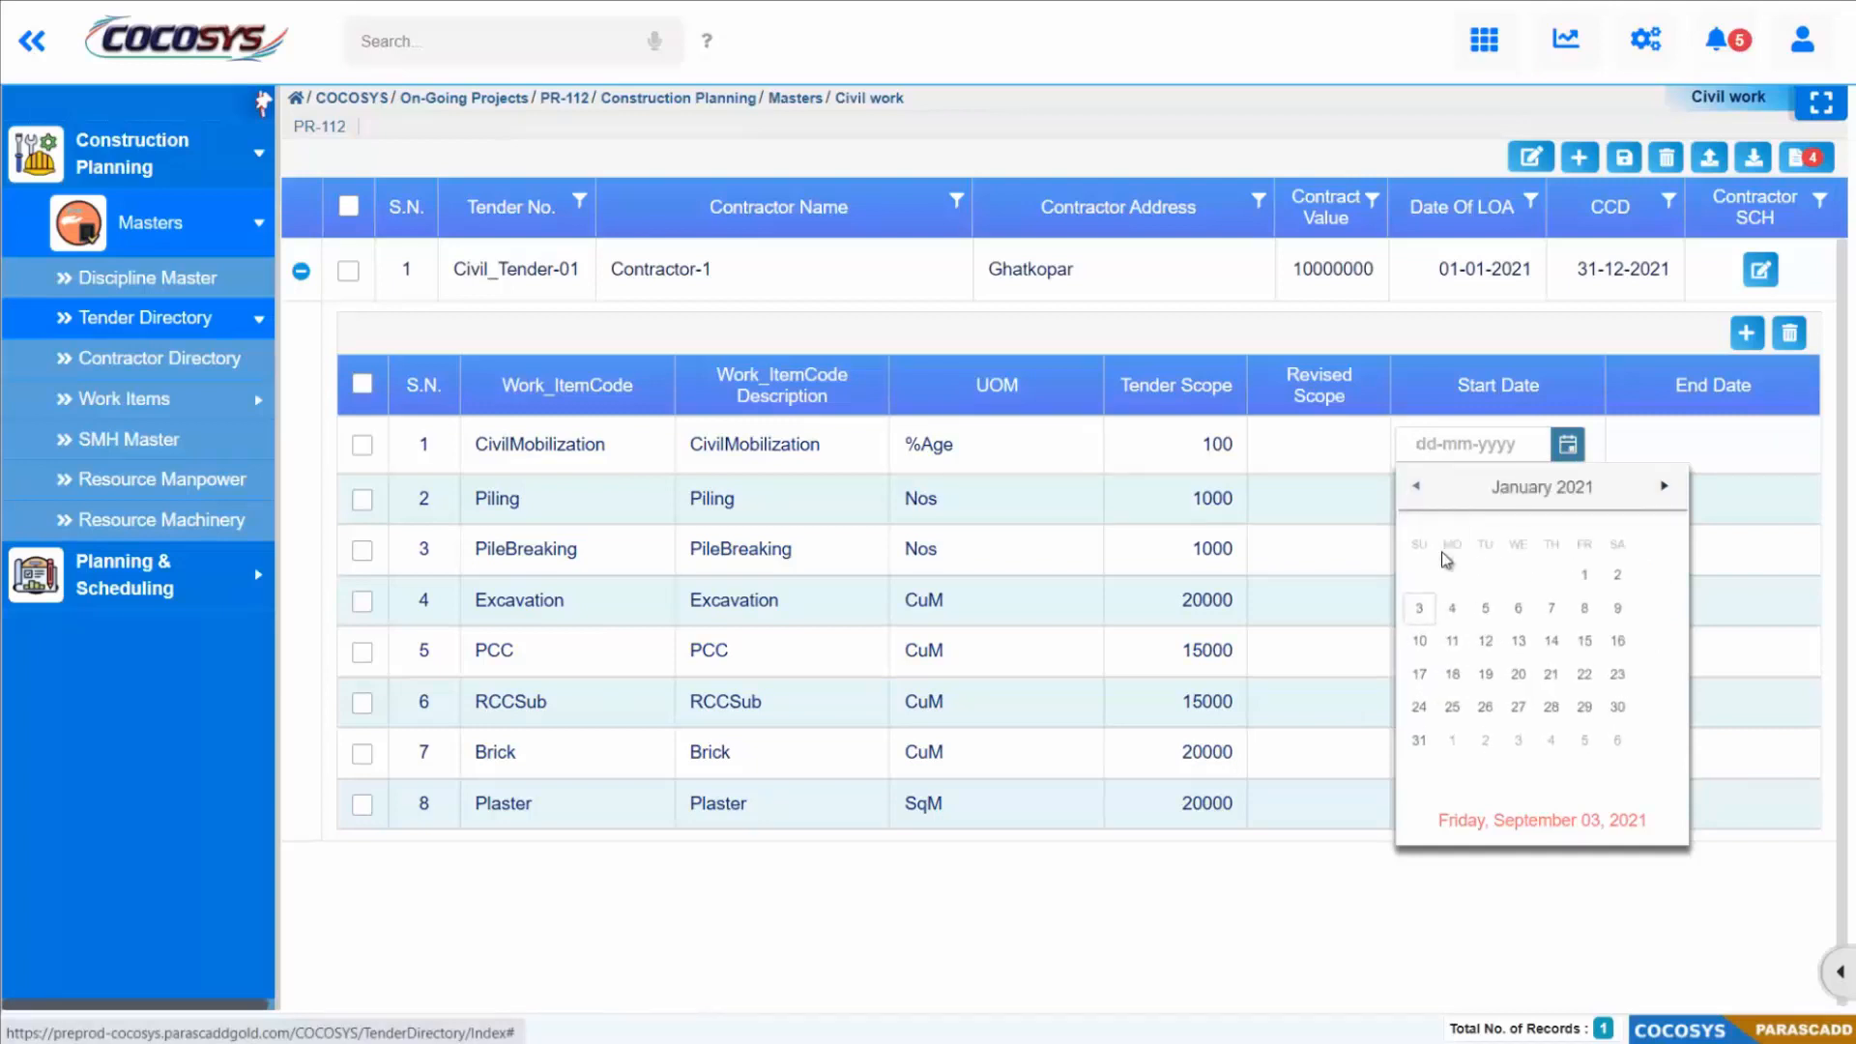
click(1622, 570)
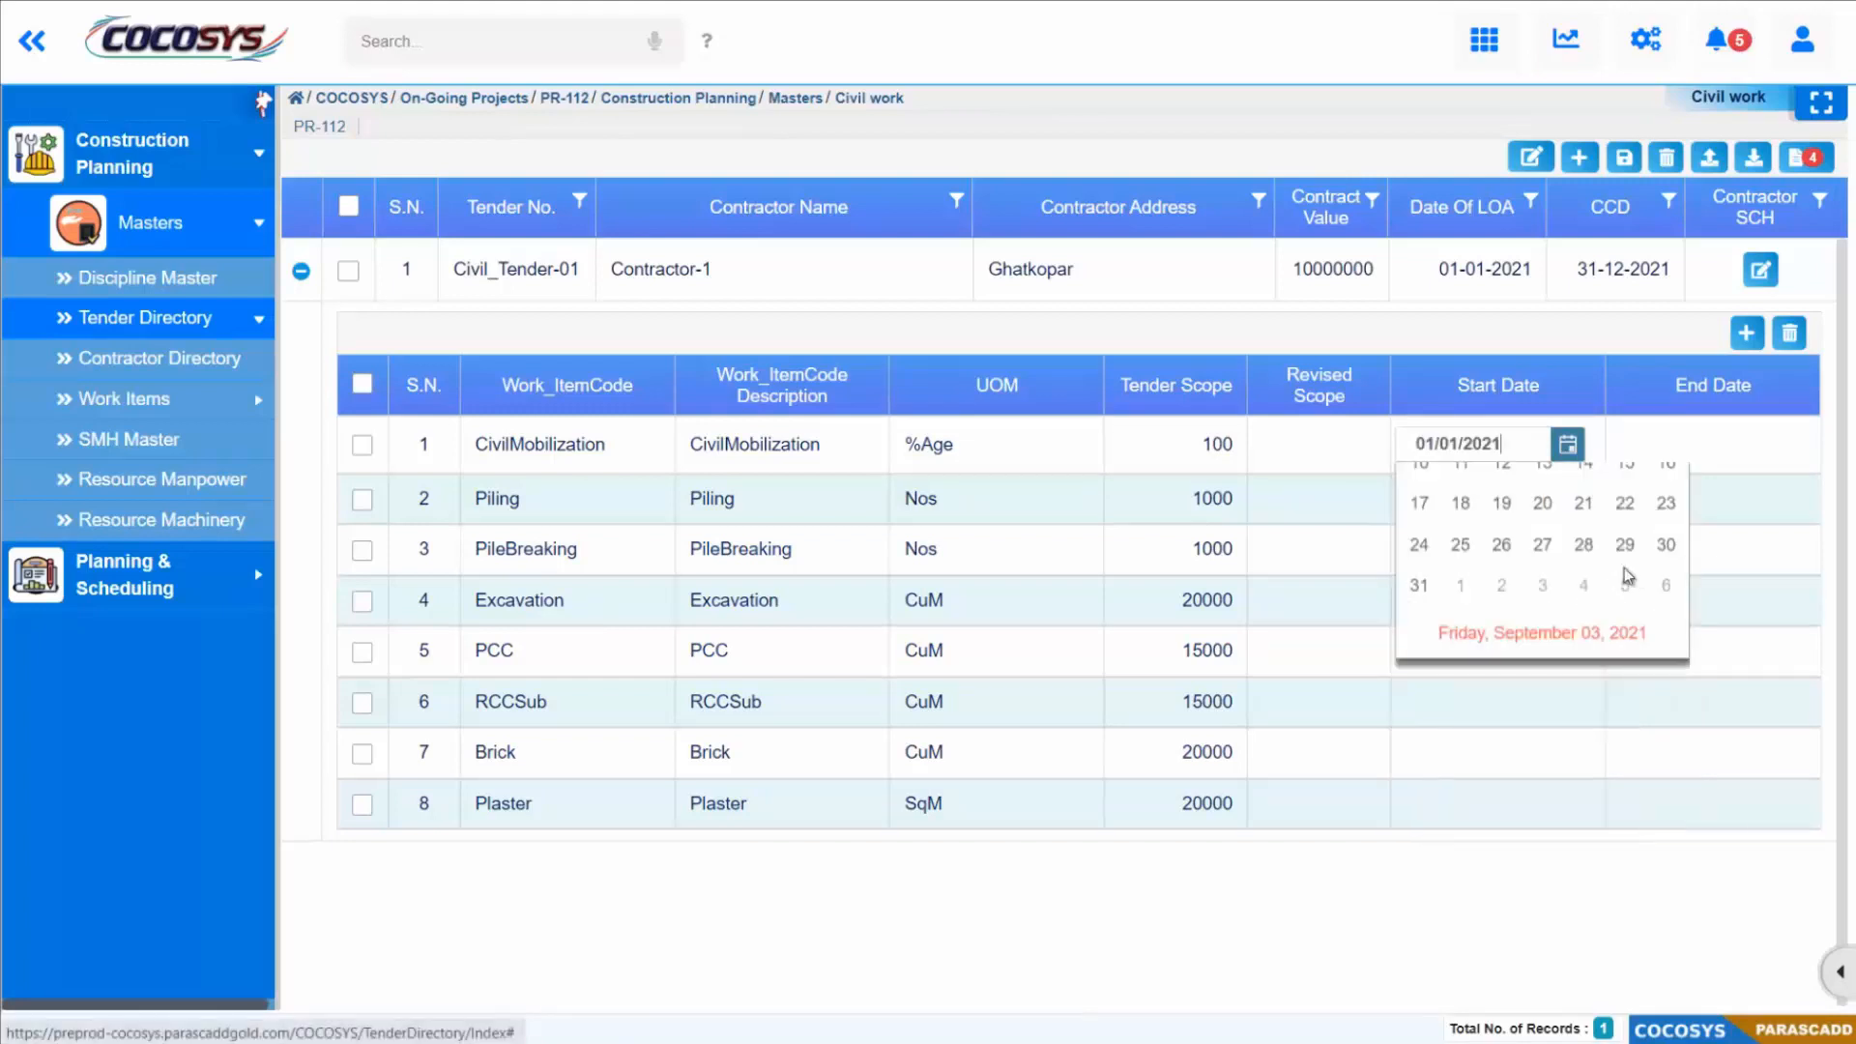
Step: Fill in the missing work item dates from CivilMobilization's end date, 30/09/2021, through Brick's end date, 31/12/2021
click(1735, 448)
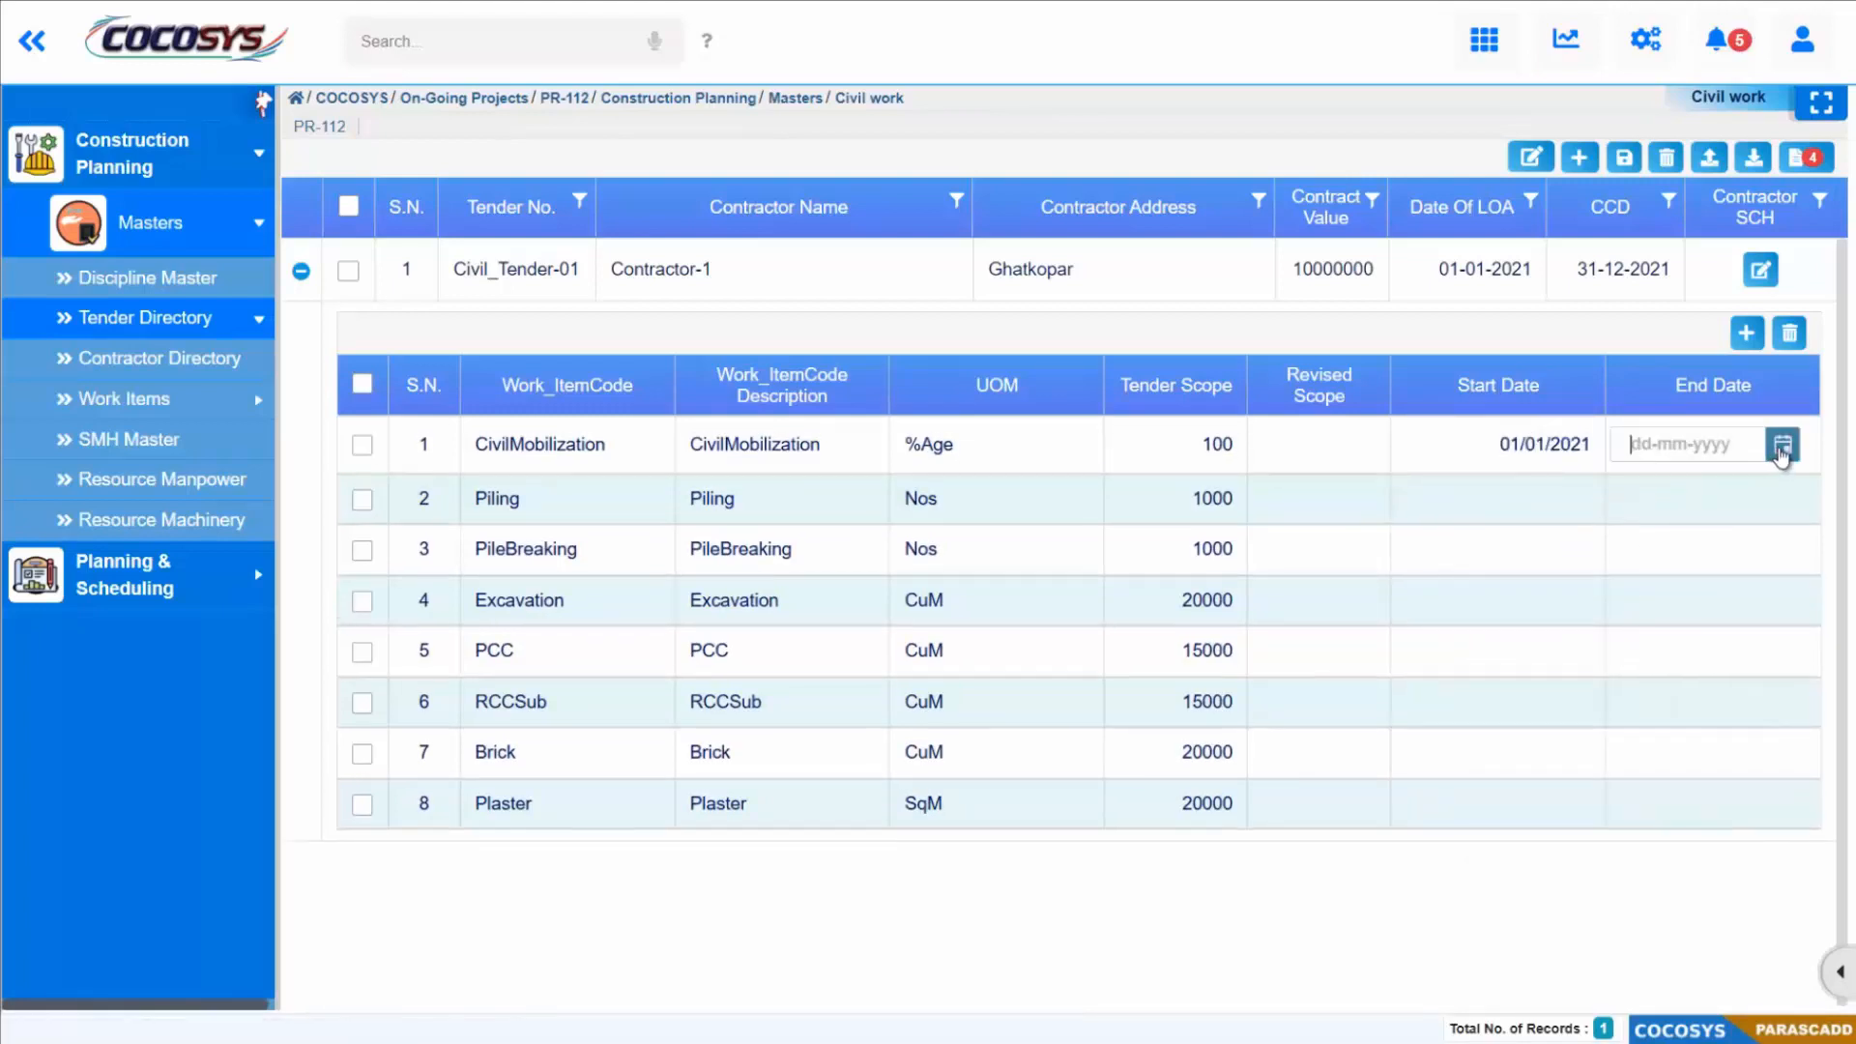
click(1782, 447)
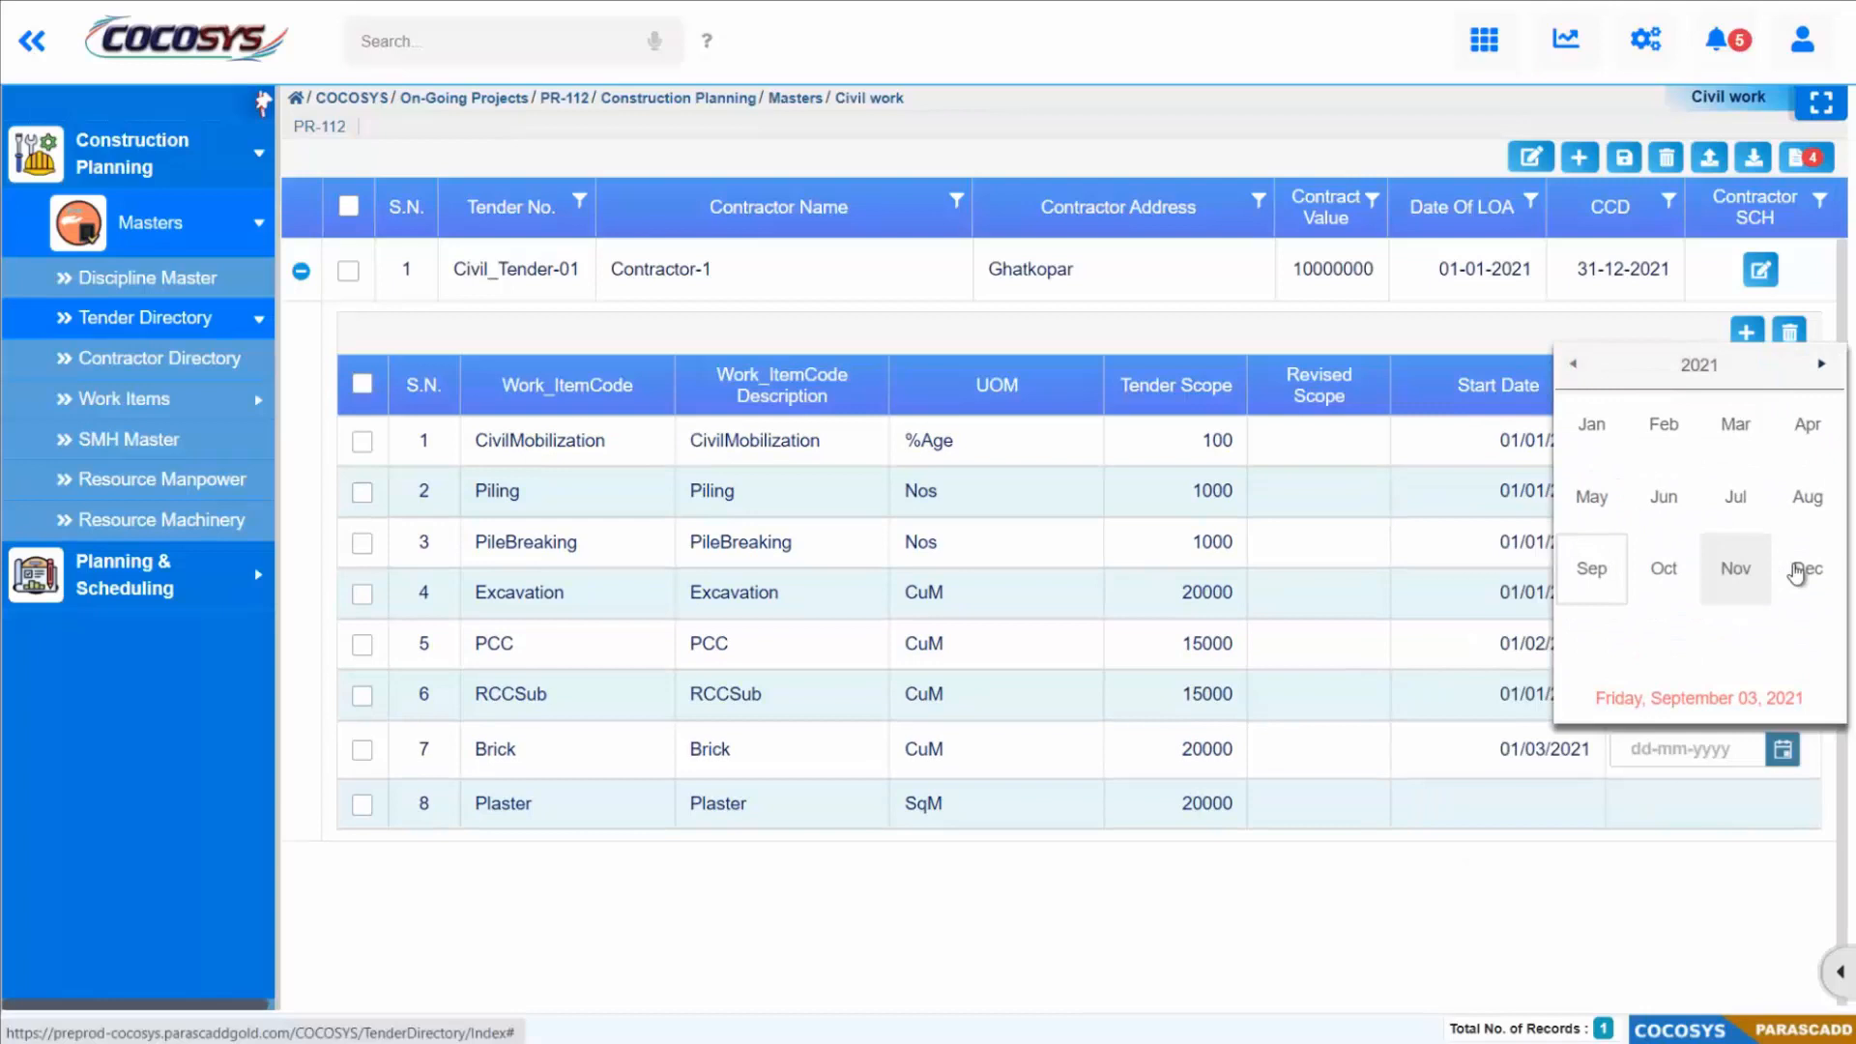
click(1809, 570)
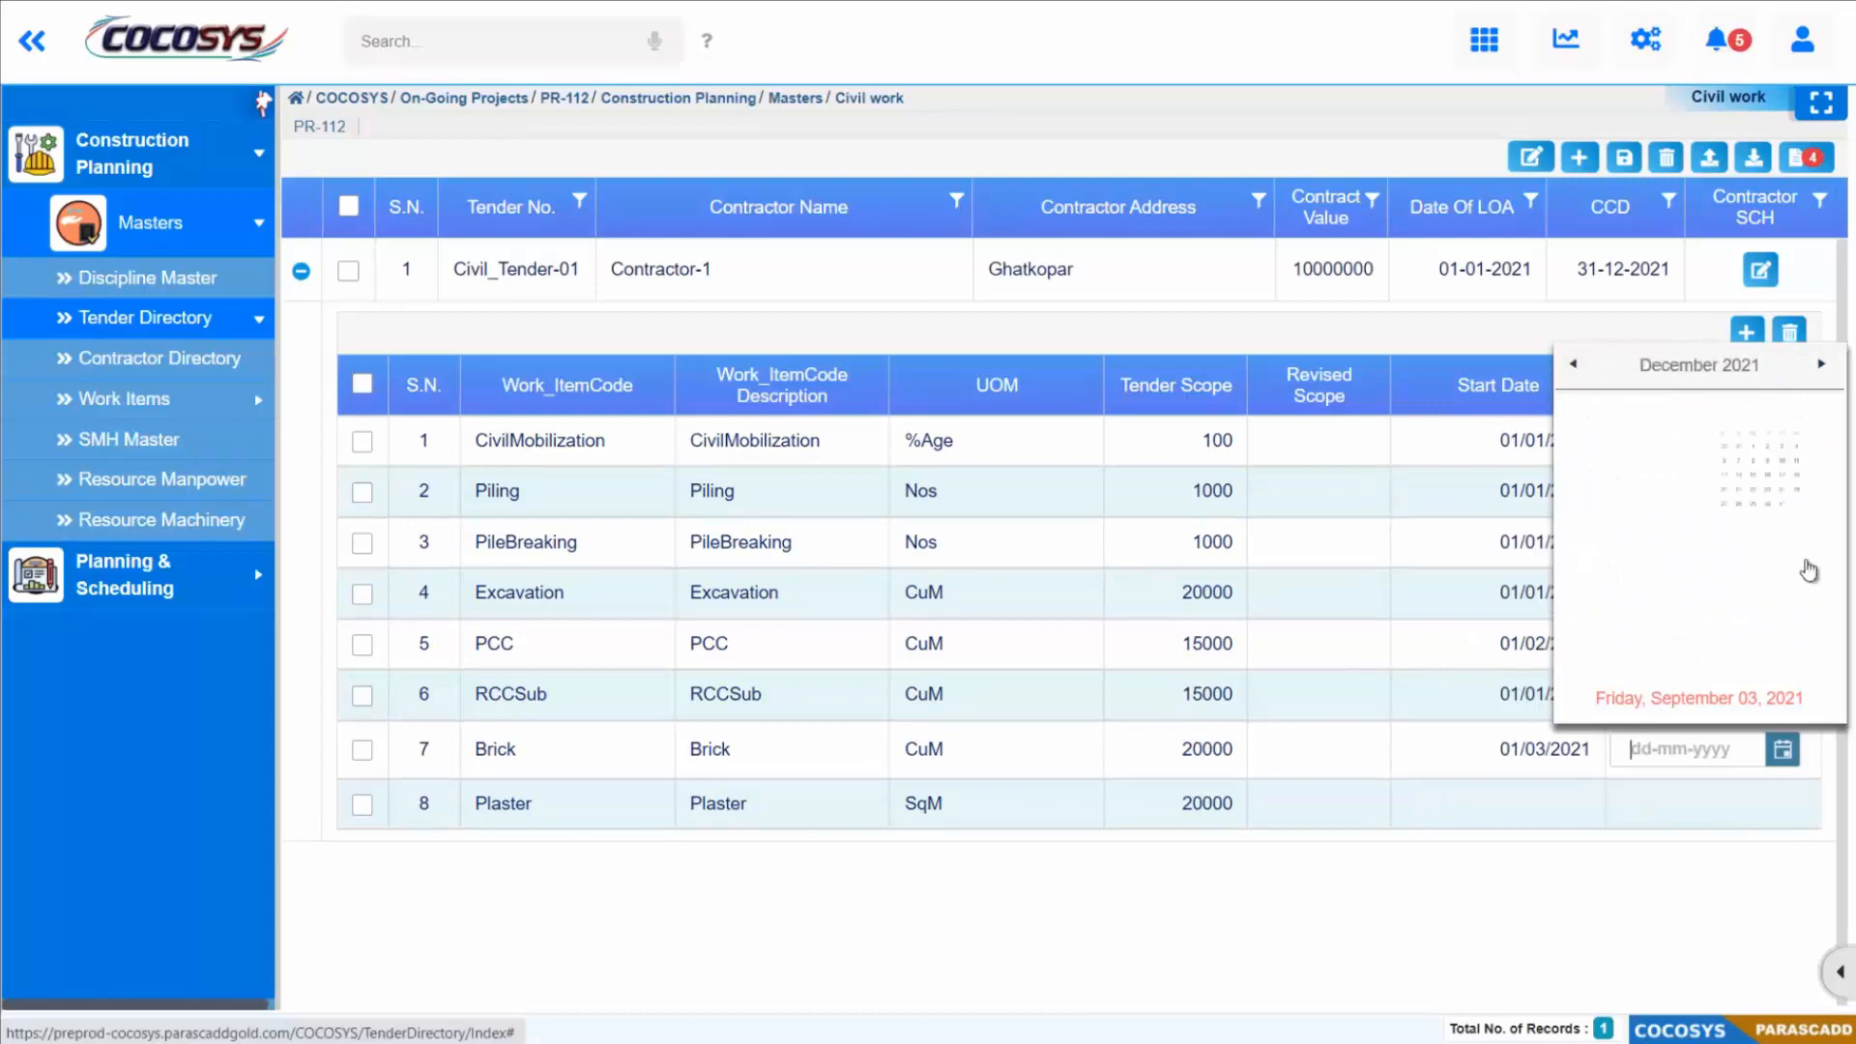
click(1775, 612)
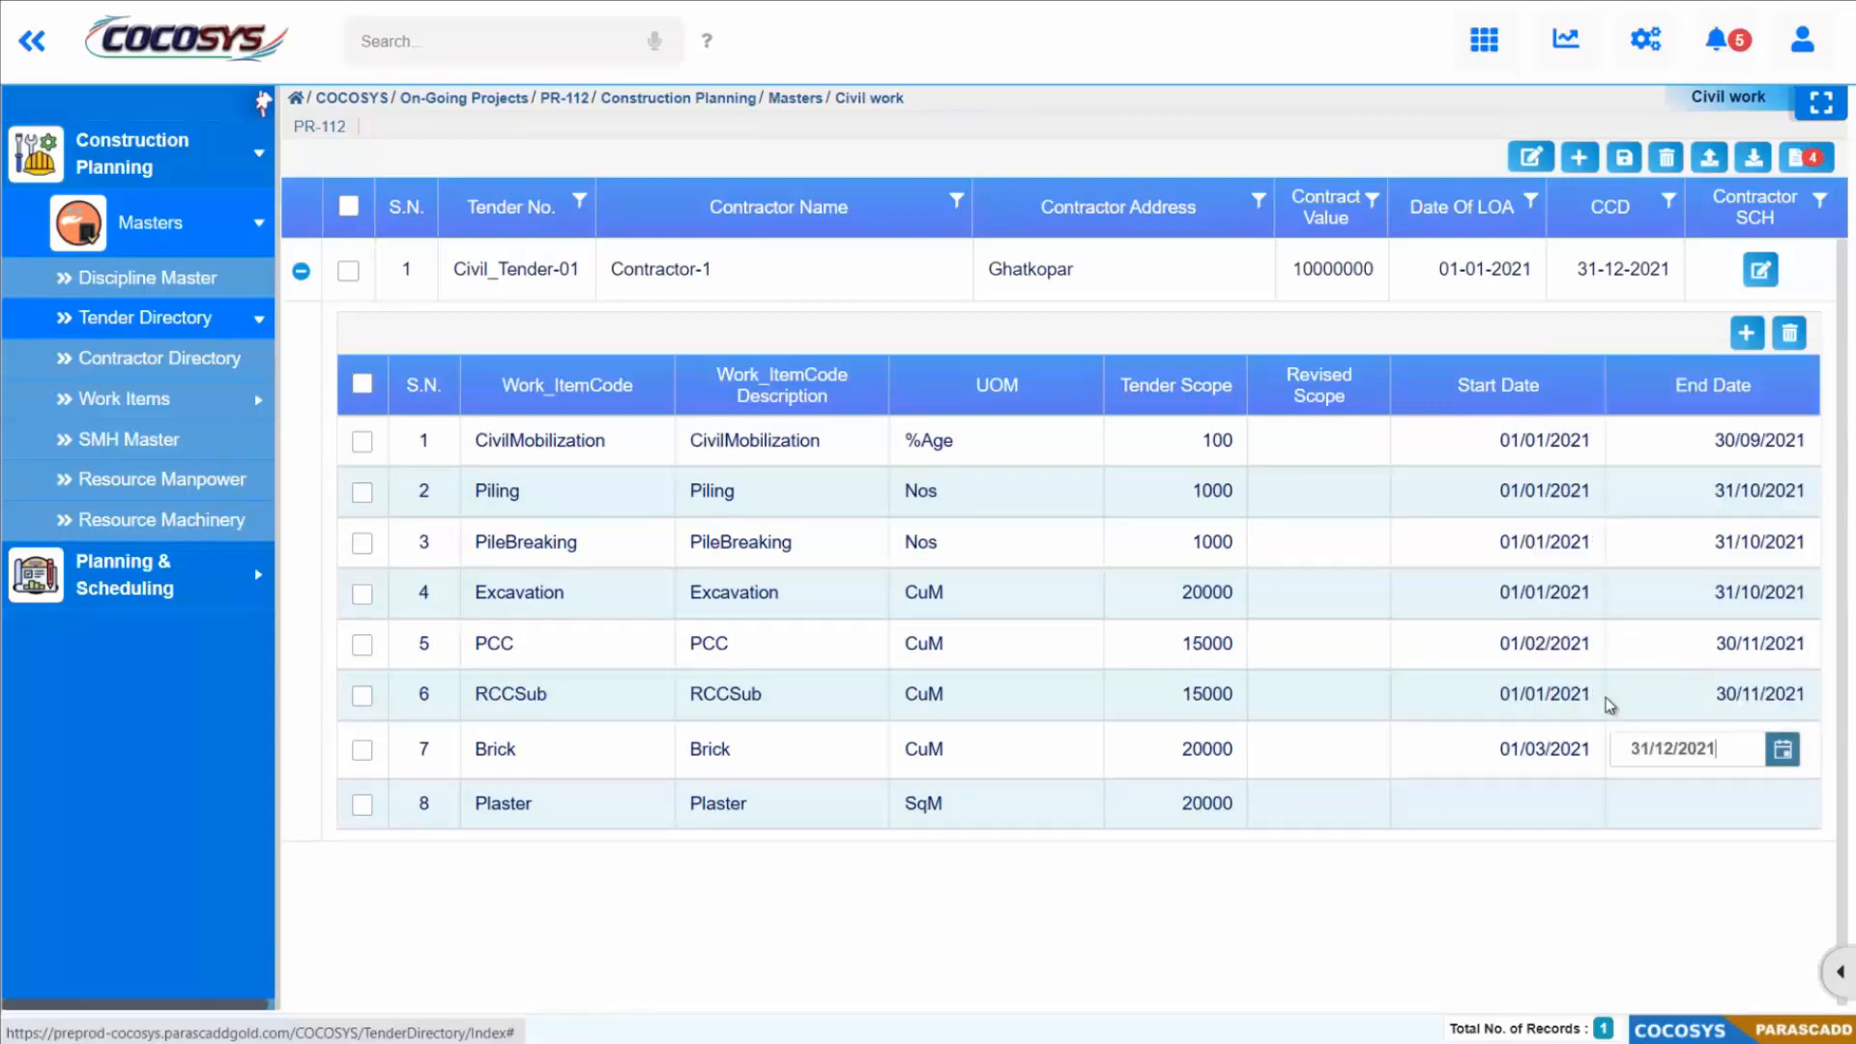
Step: Set the Plaster work item's start date to 01/01/2021 and its end date to 31/12/2021
click(1523, 802)
click(1567, 800)
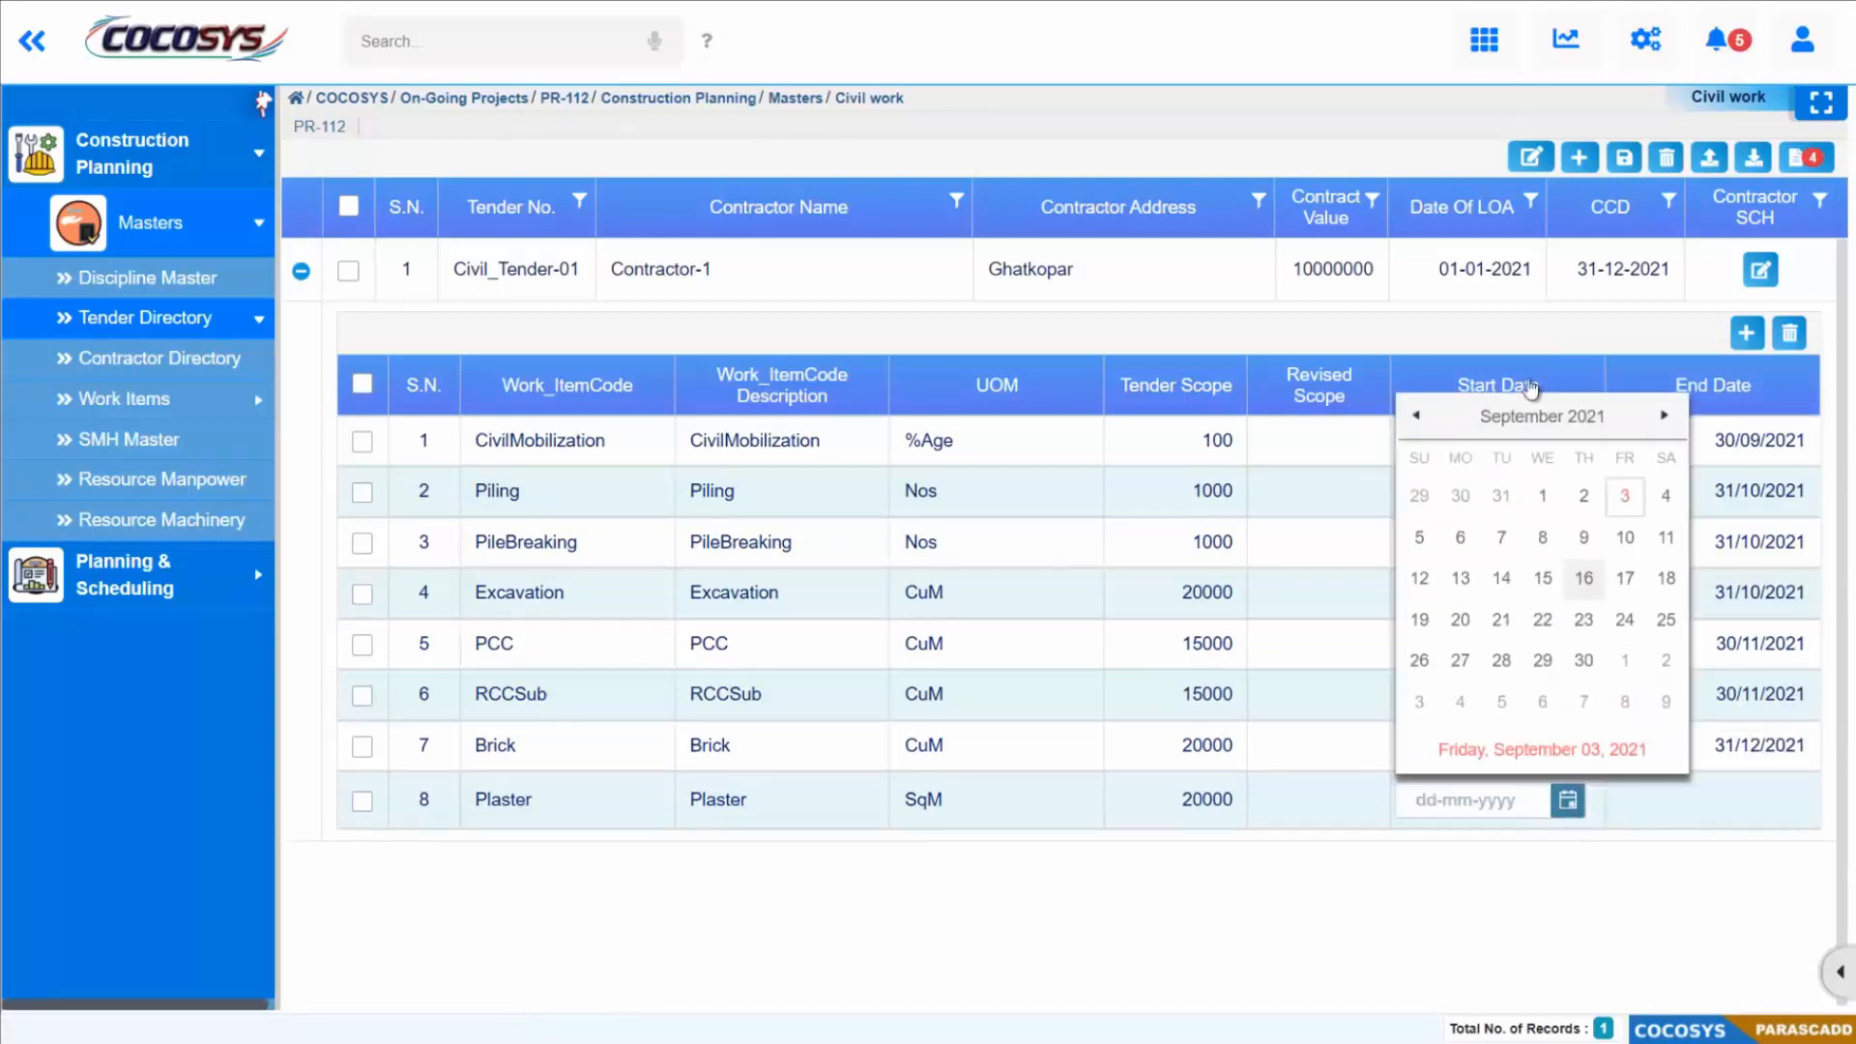
click(1535, 416)
click(1442, 483)
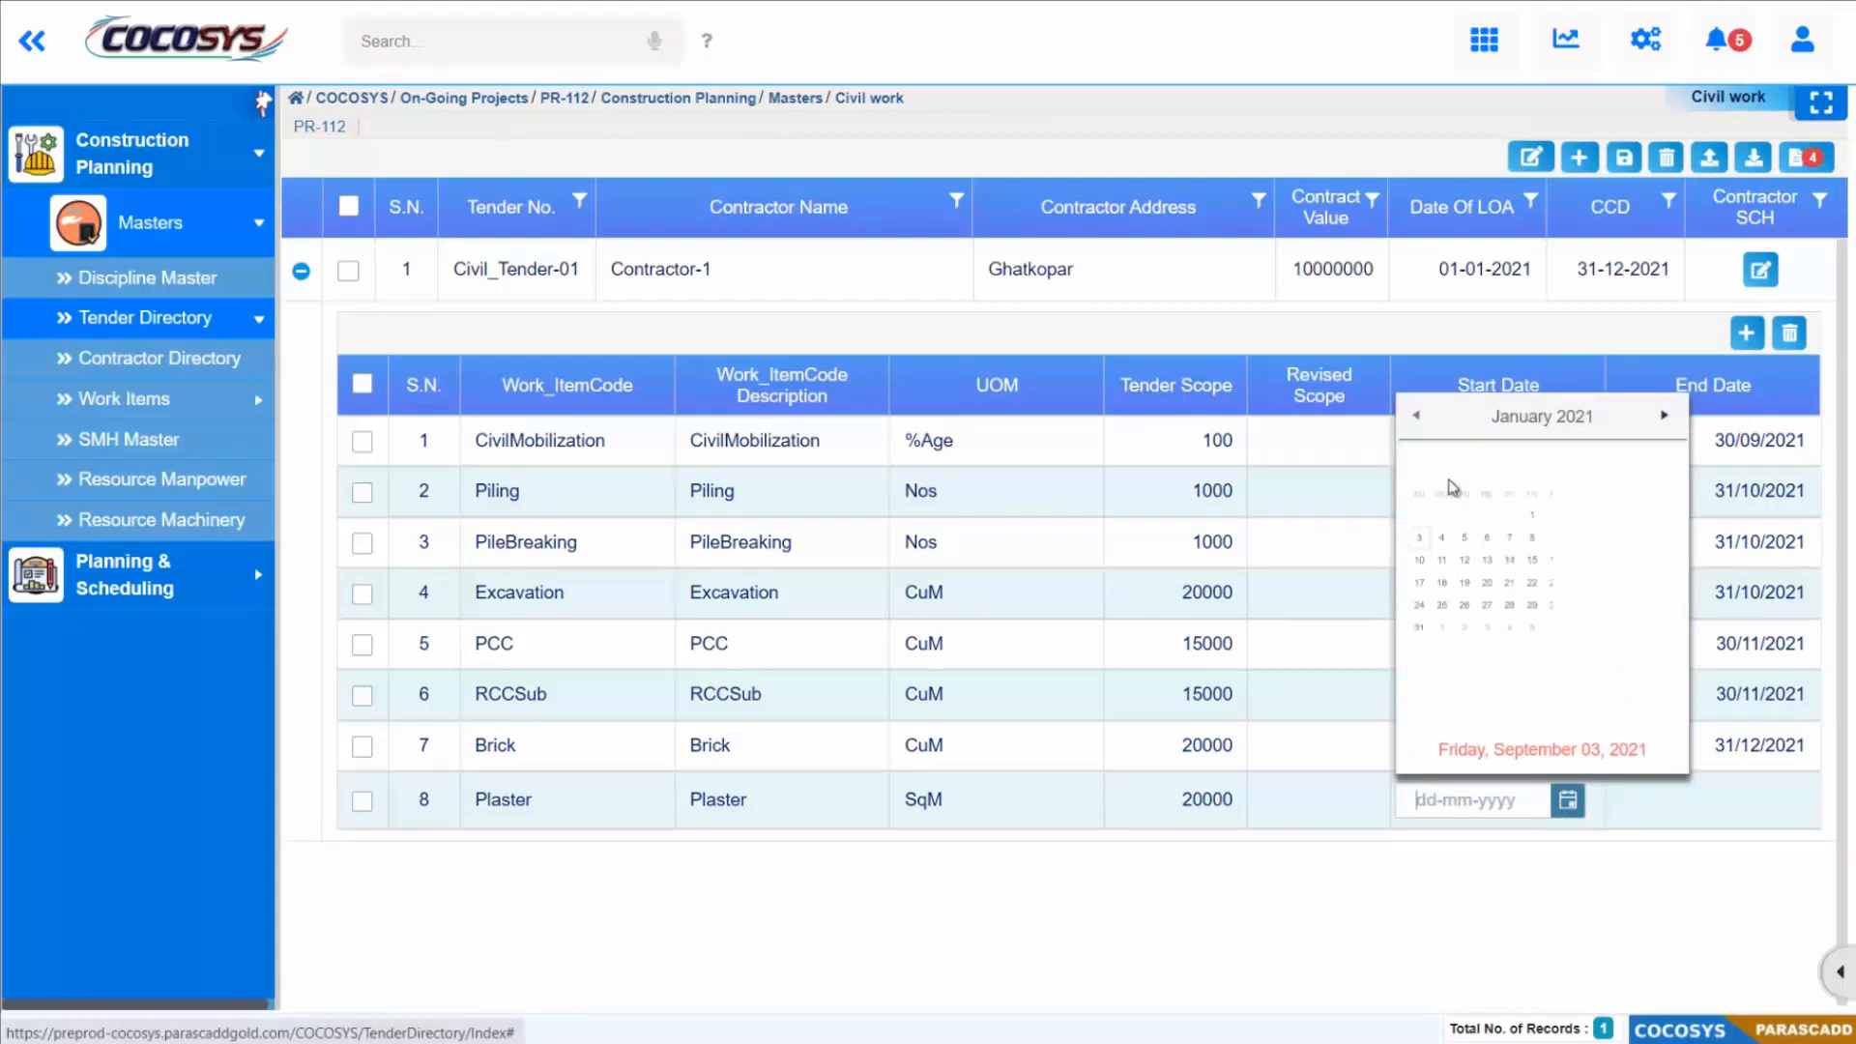
click(1531, 514)
click(1660, 800)
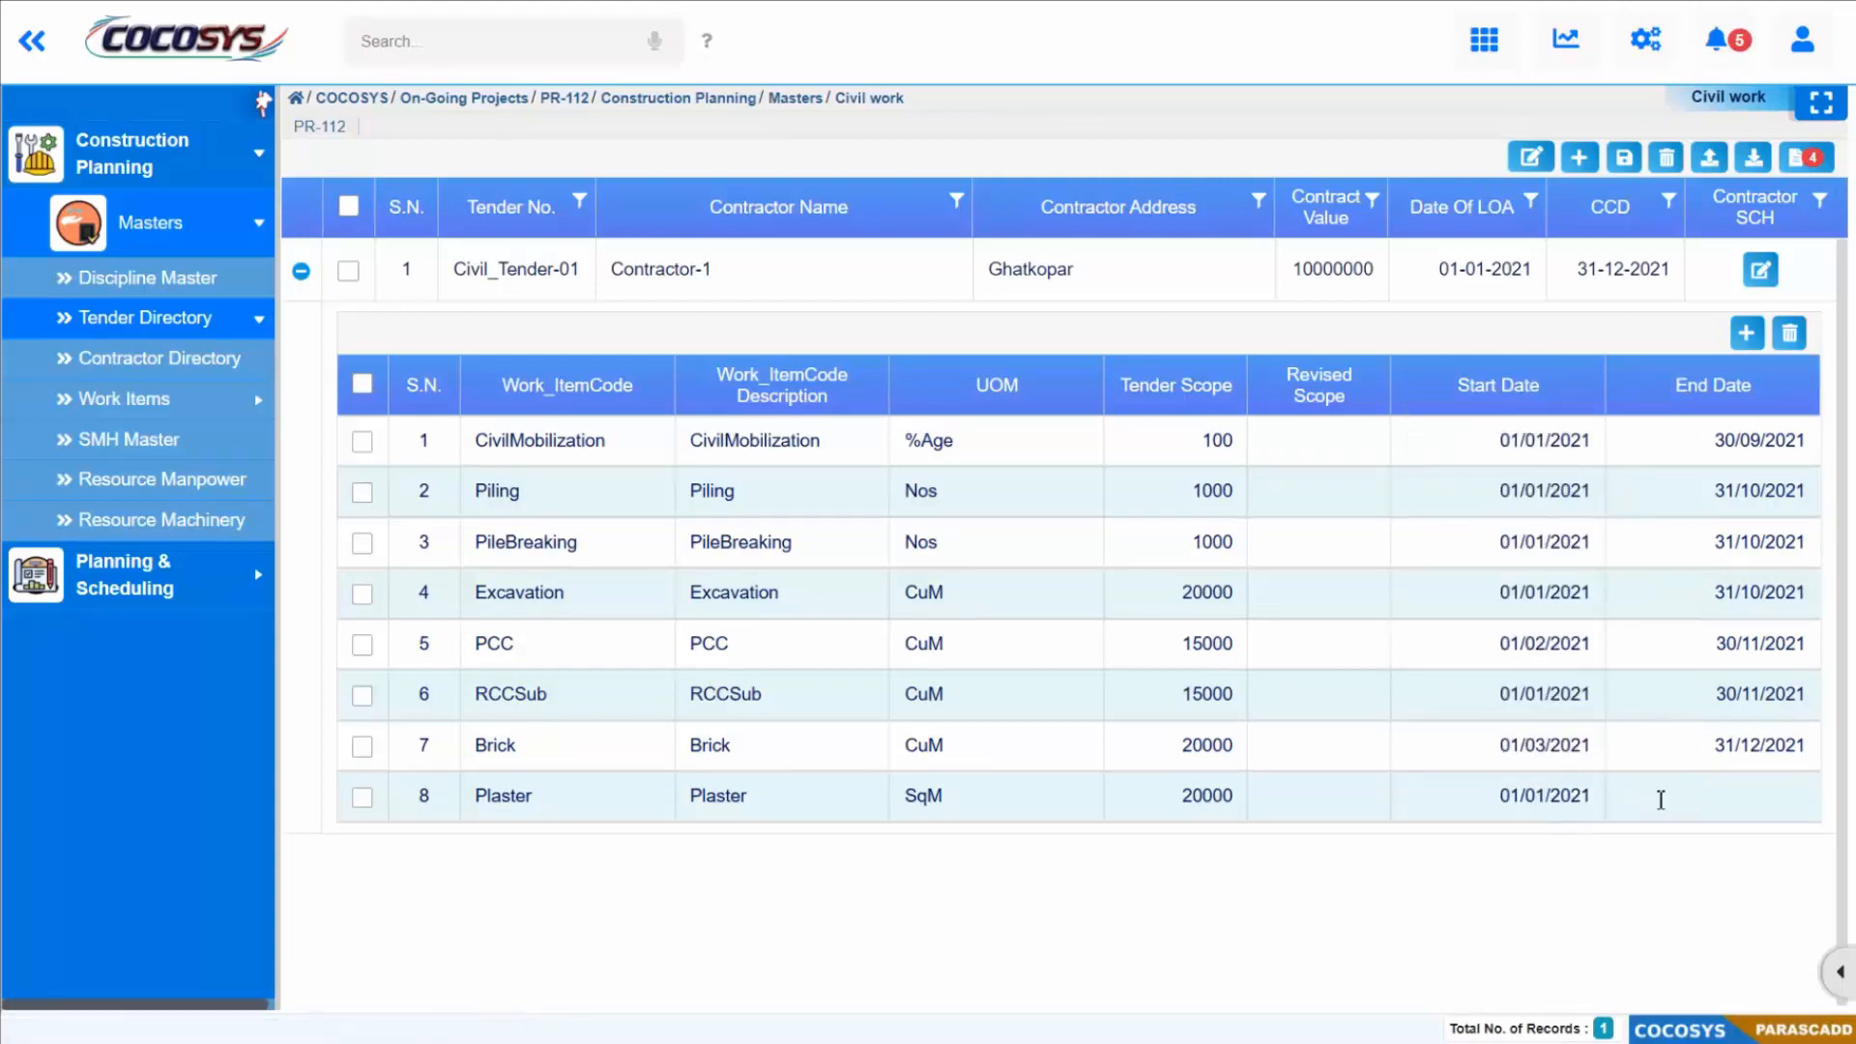
click(1782, 800)
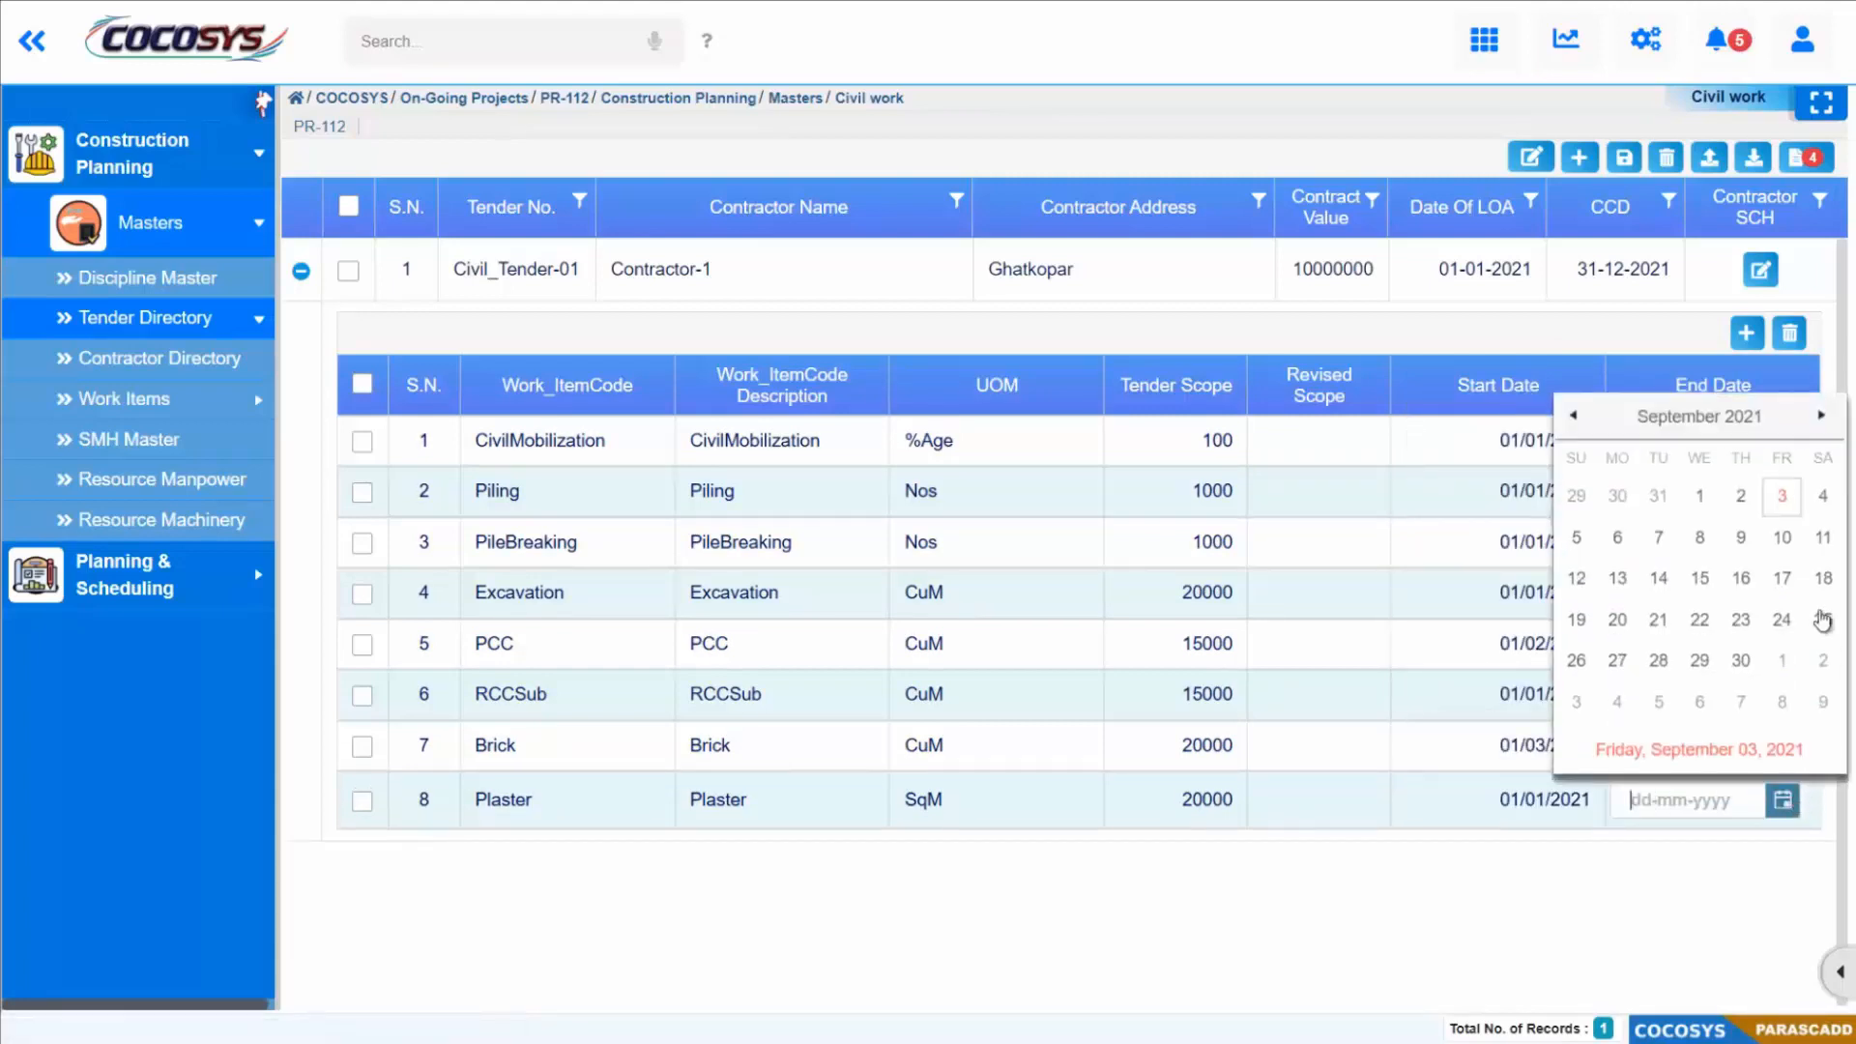
click(1746, 418)
click(1804, 630)
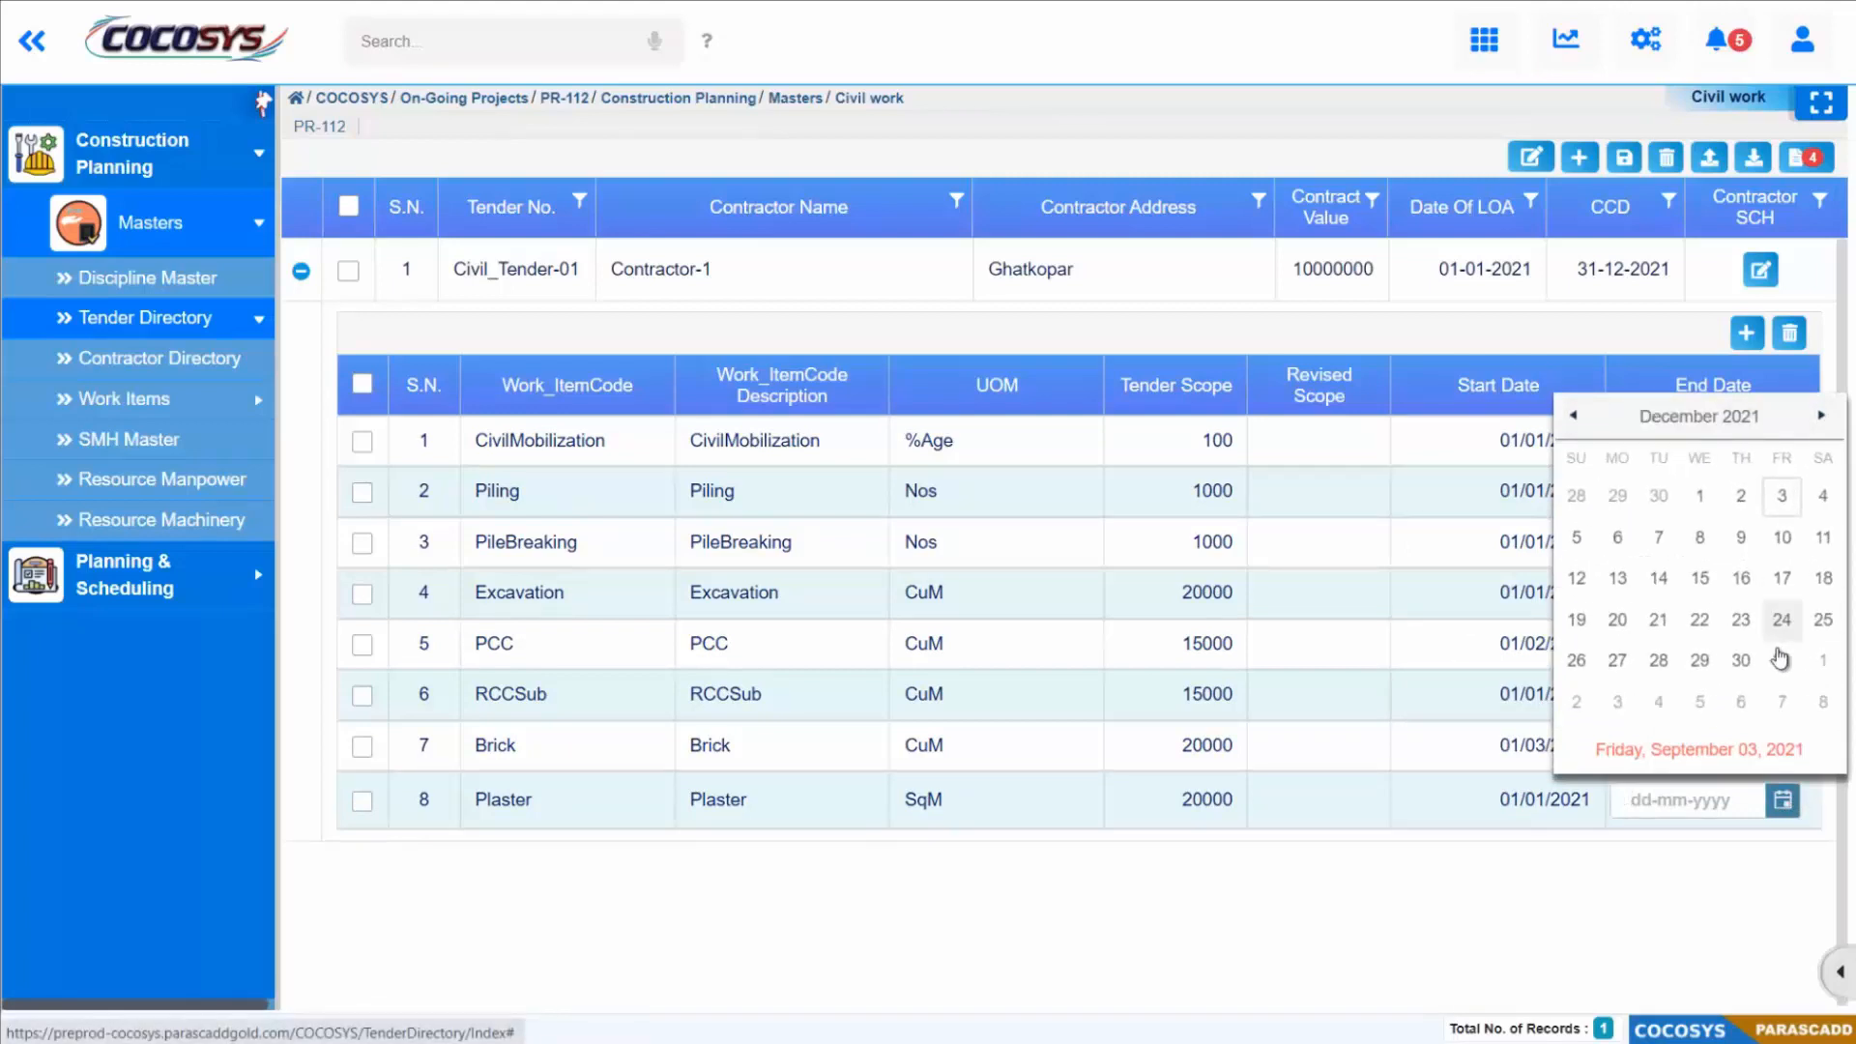
click(1782, 661)
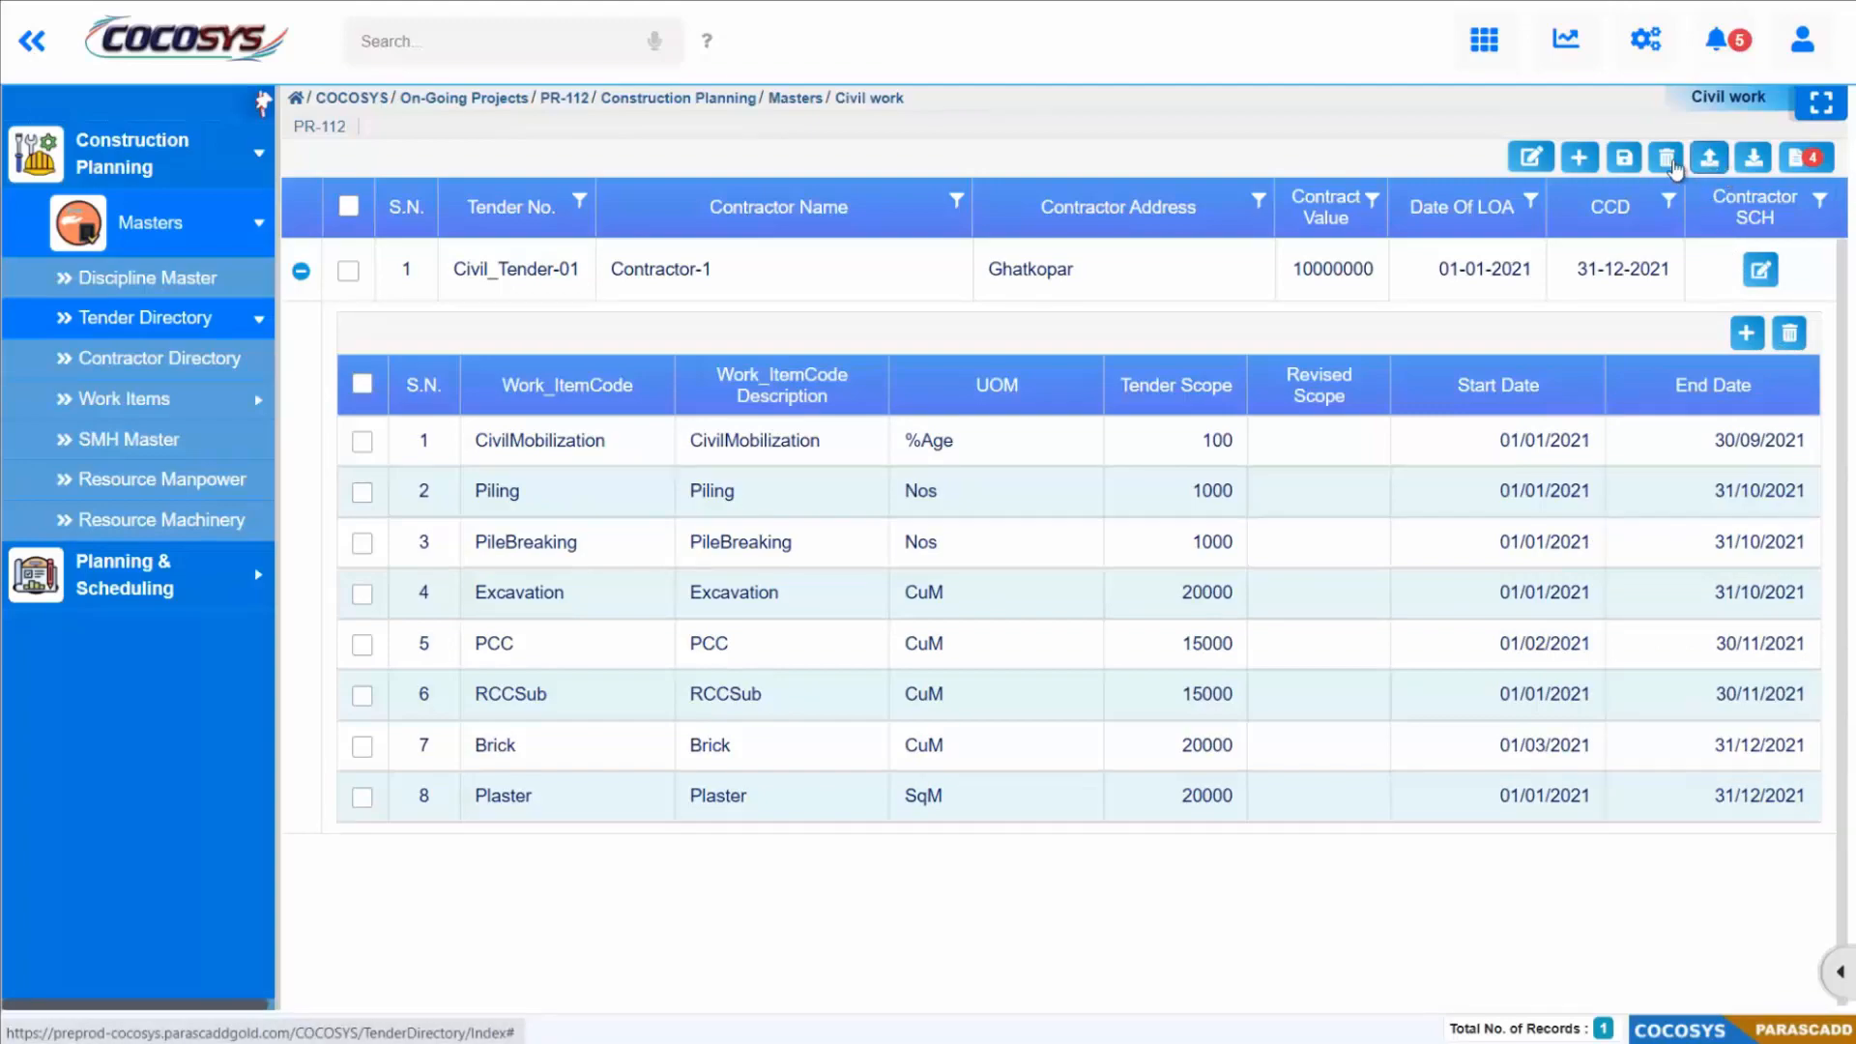
Step: Save the tender changes and review the saved work items under Civil_Tender-01, leaving the row collapsed
click(1623, 160)
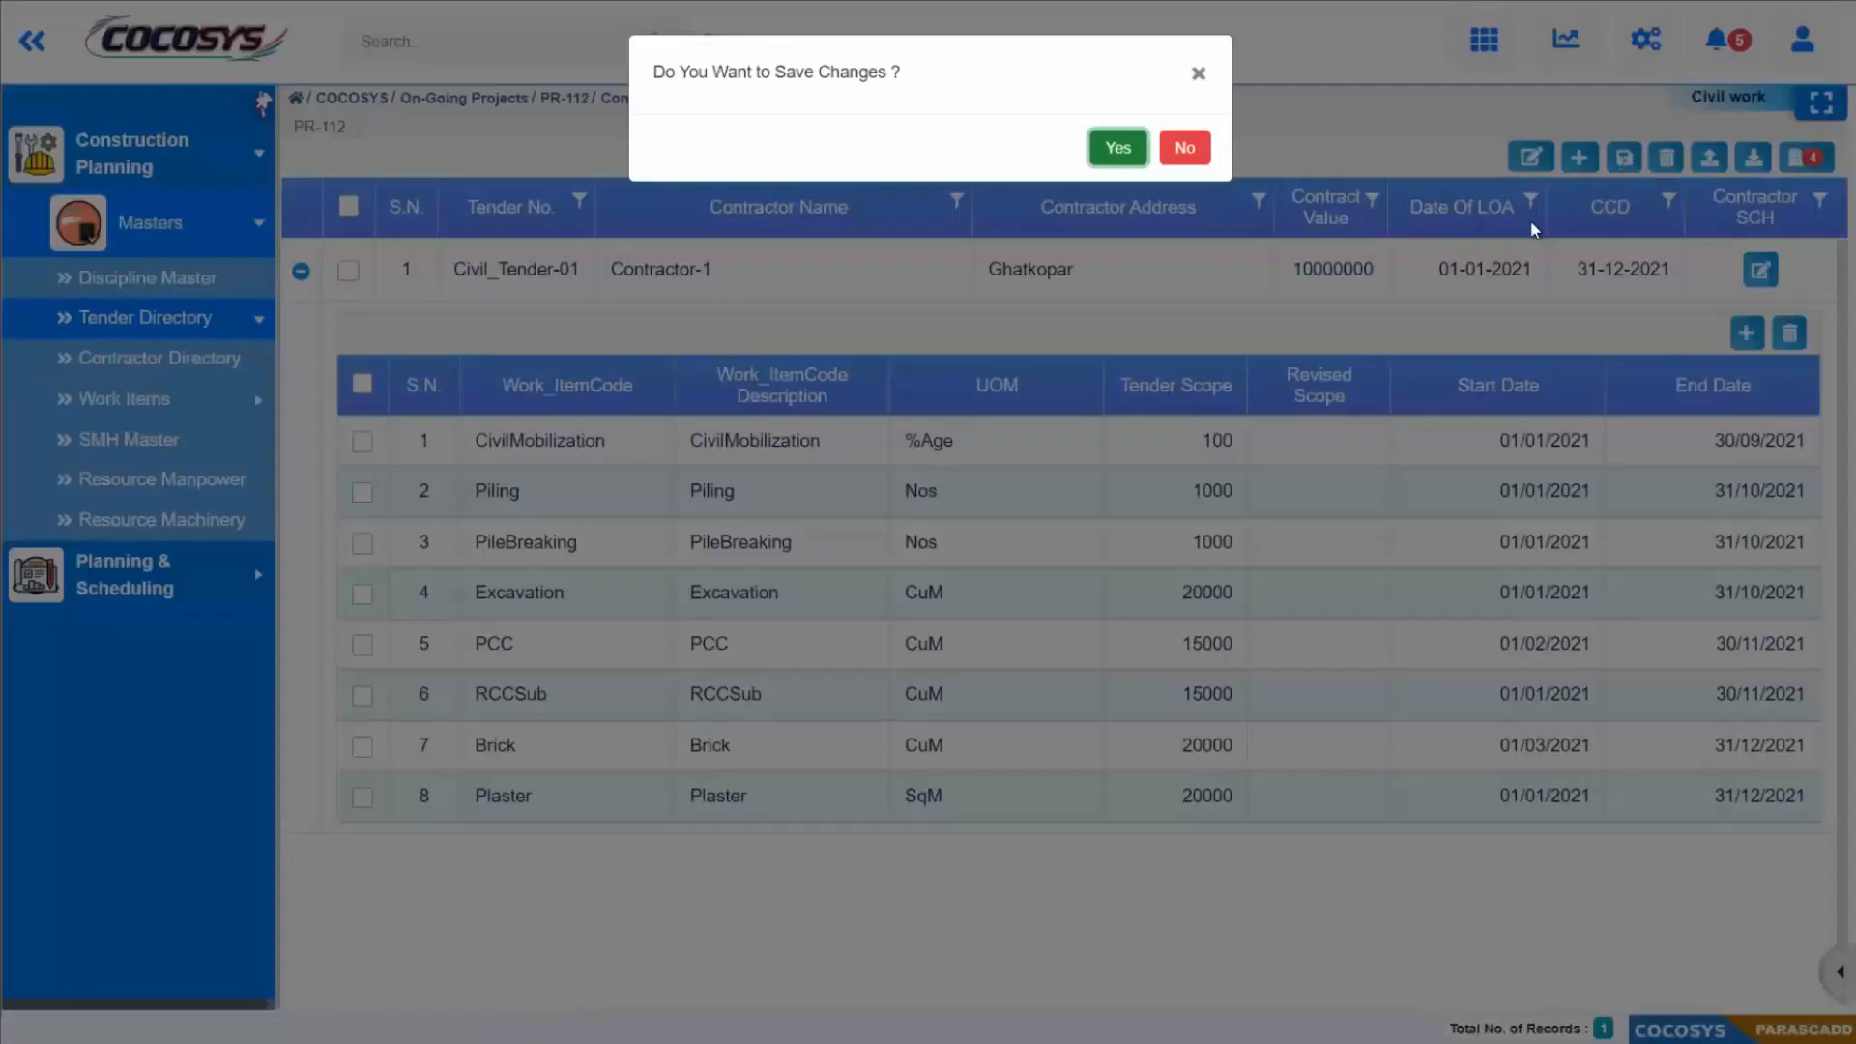
click(1116, 150)
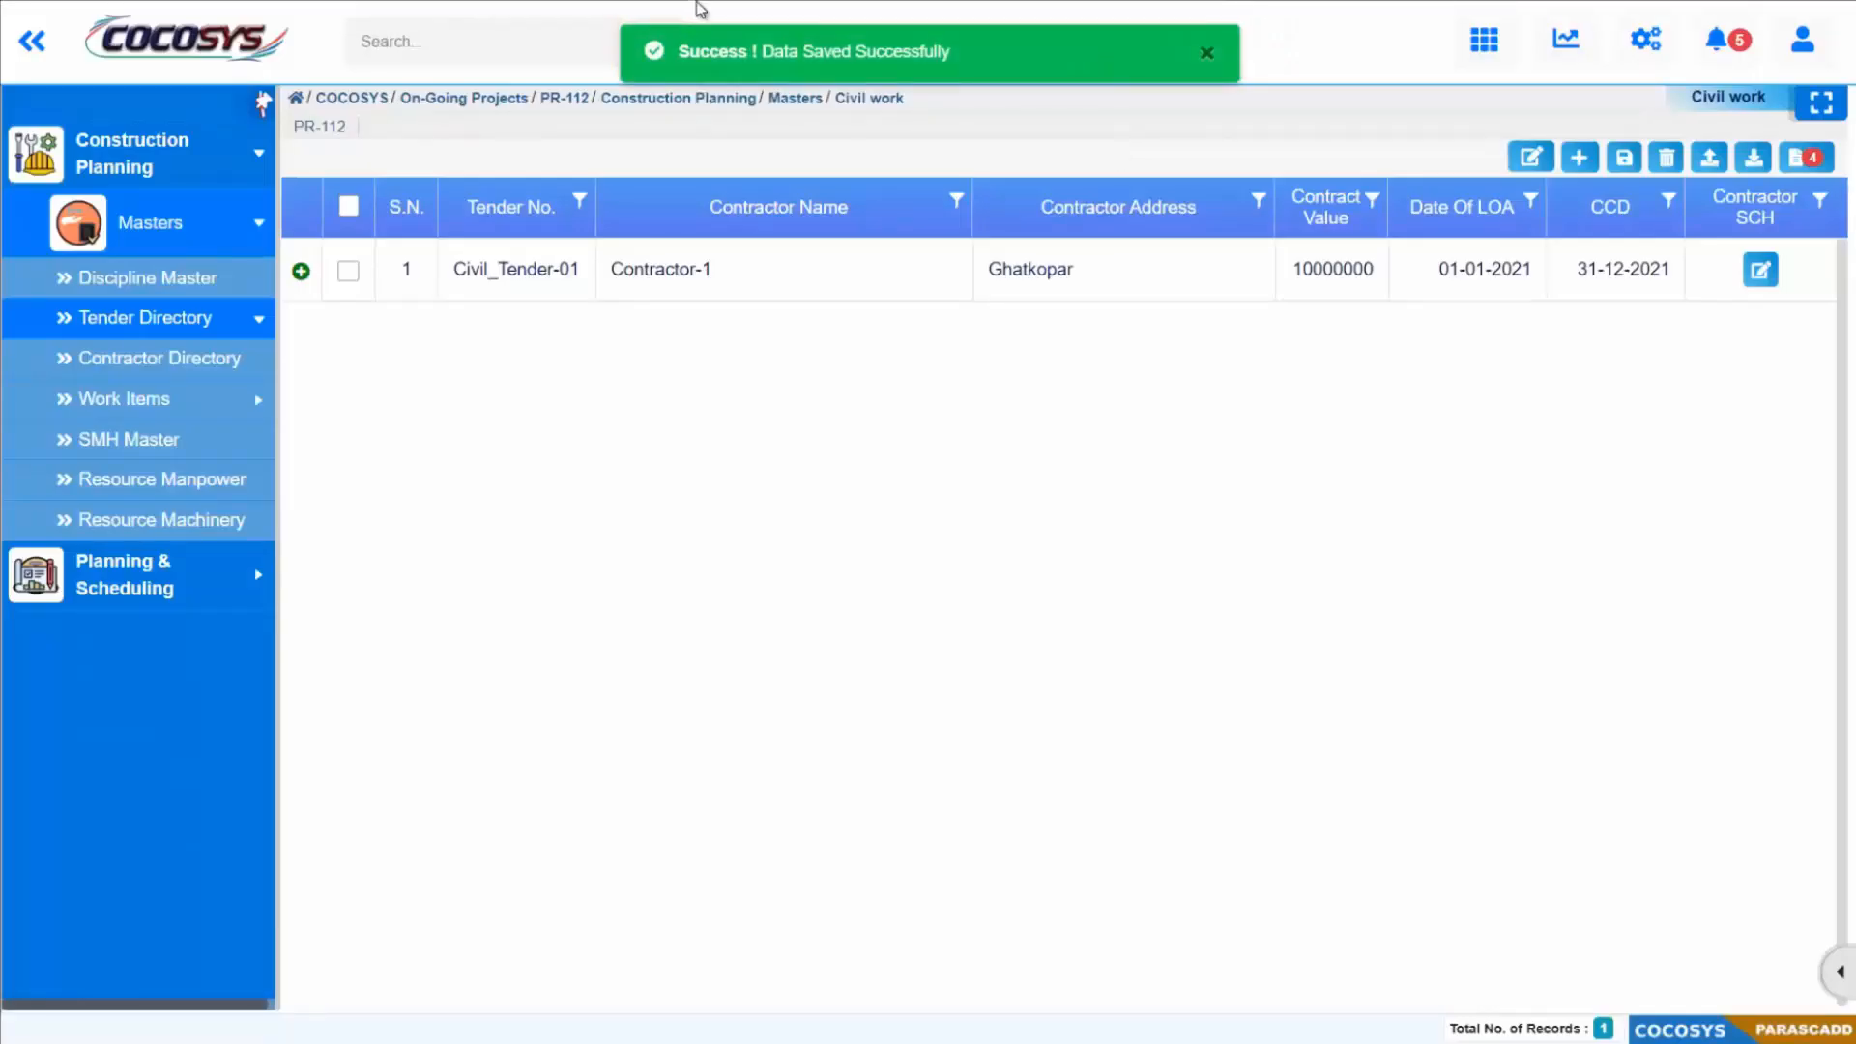
click(302, 272)
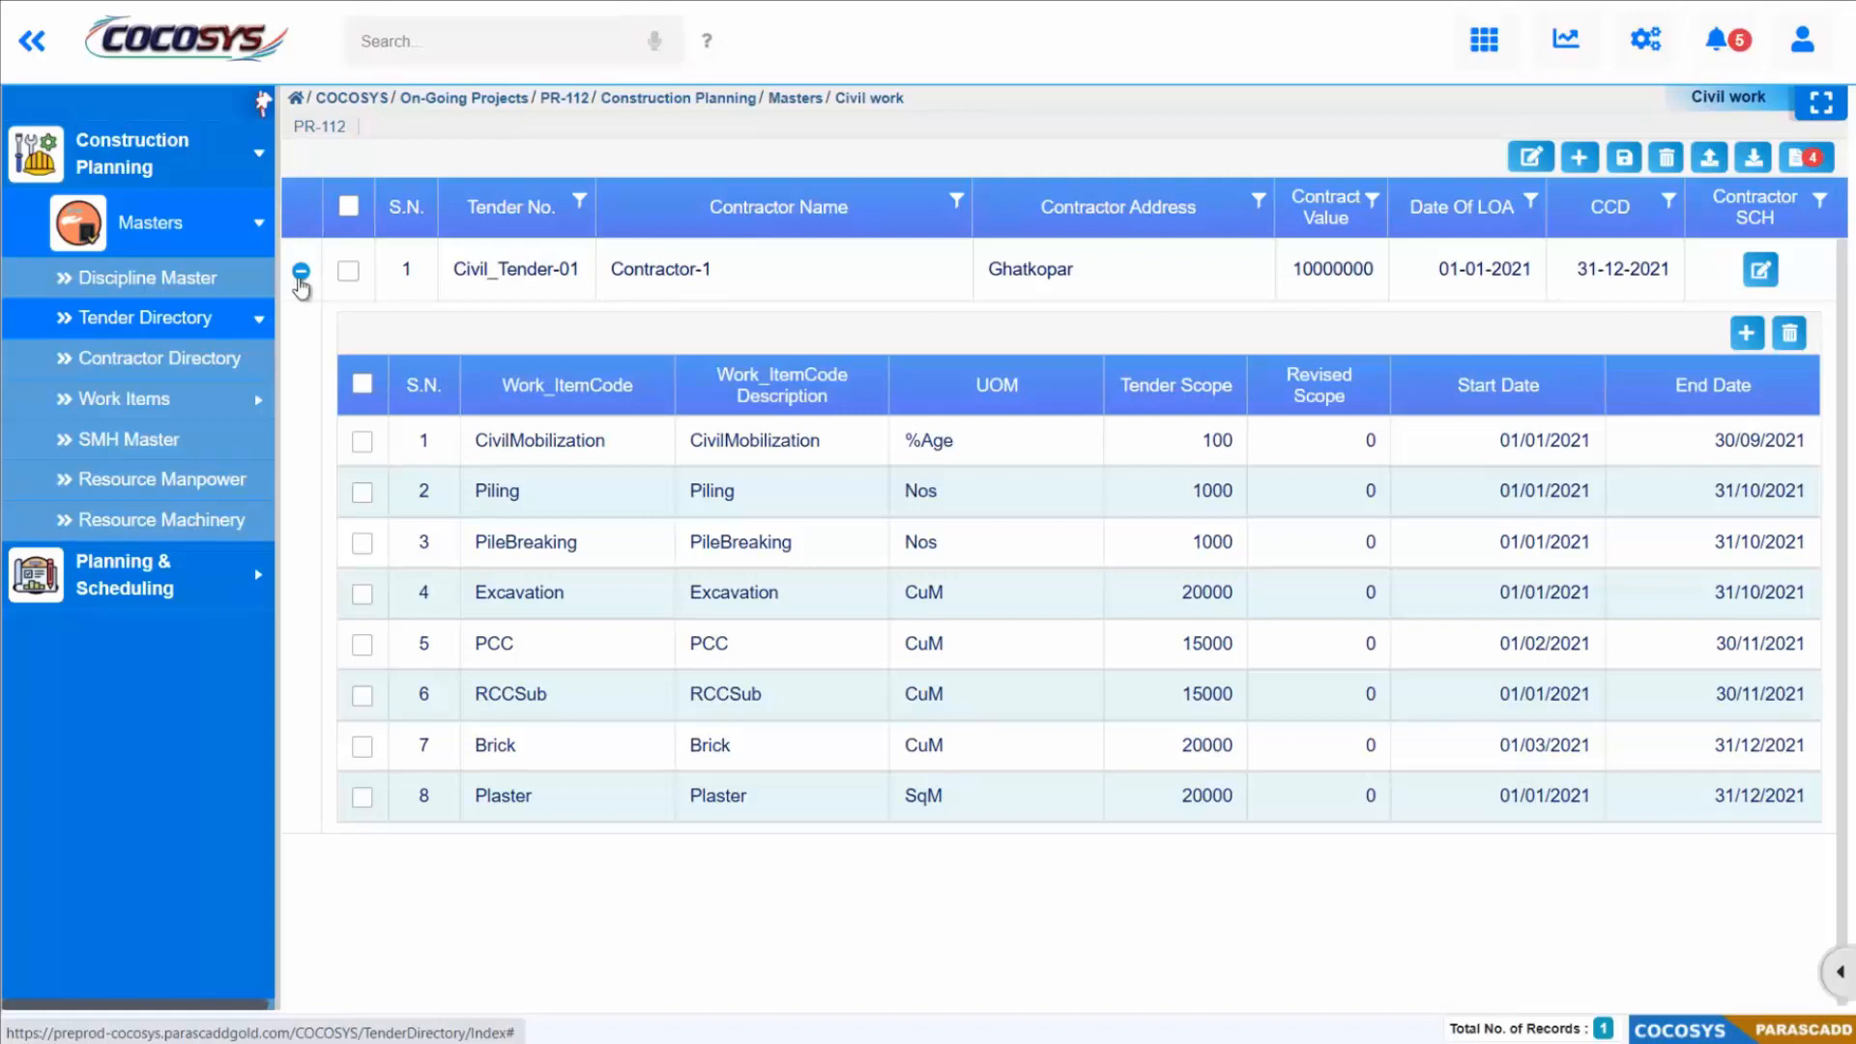
click(300, 273)
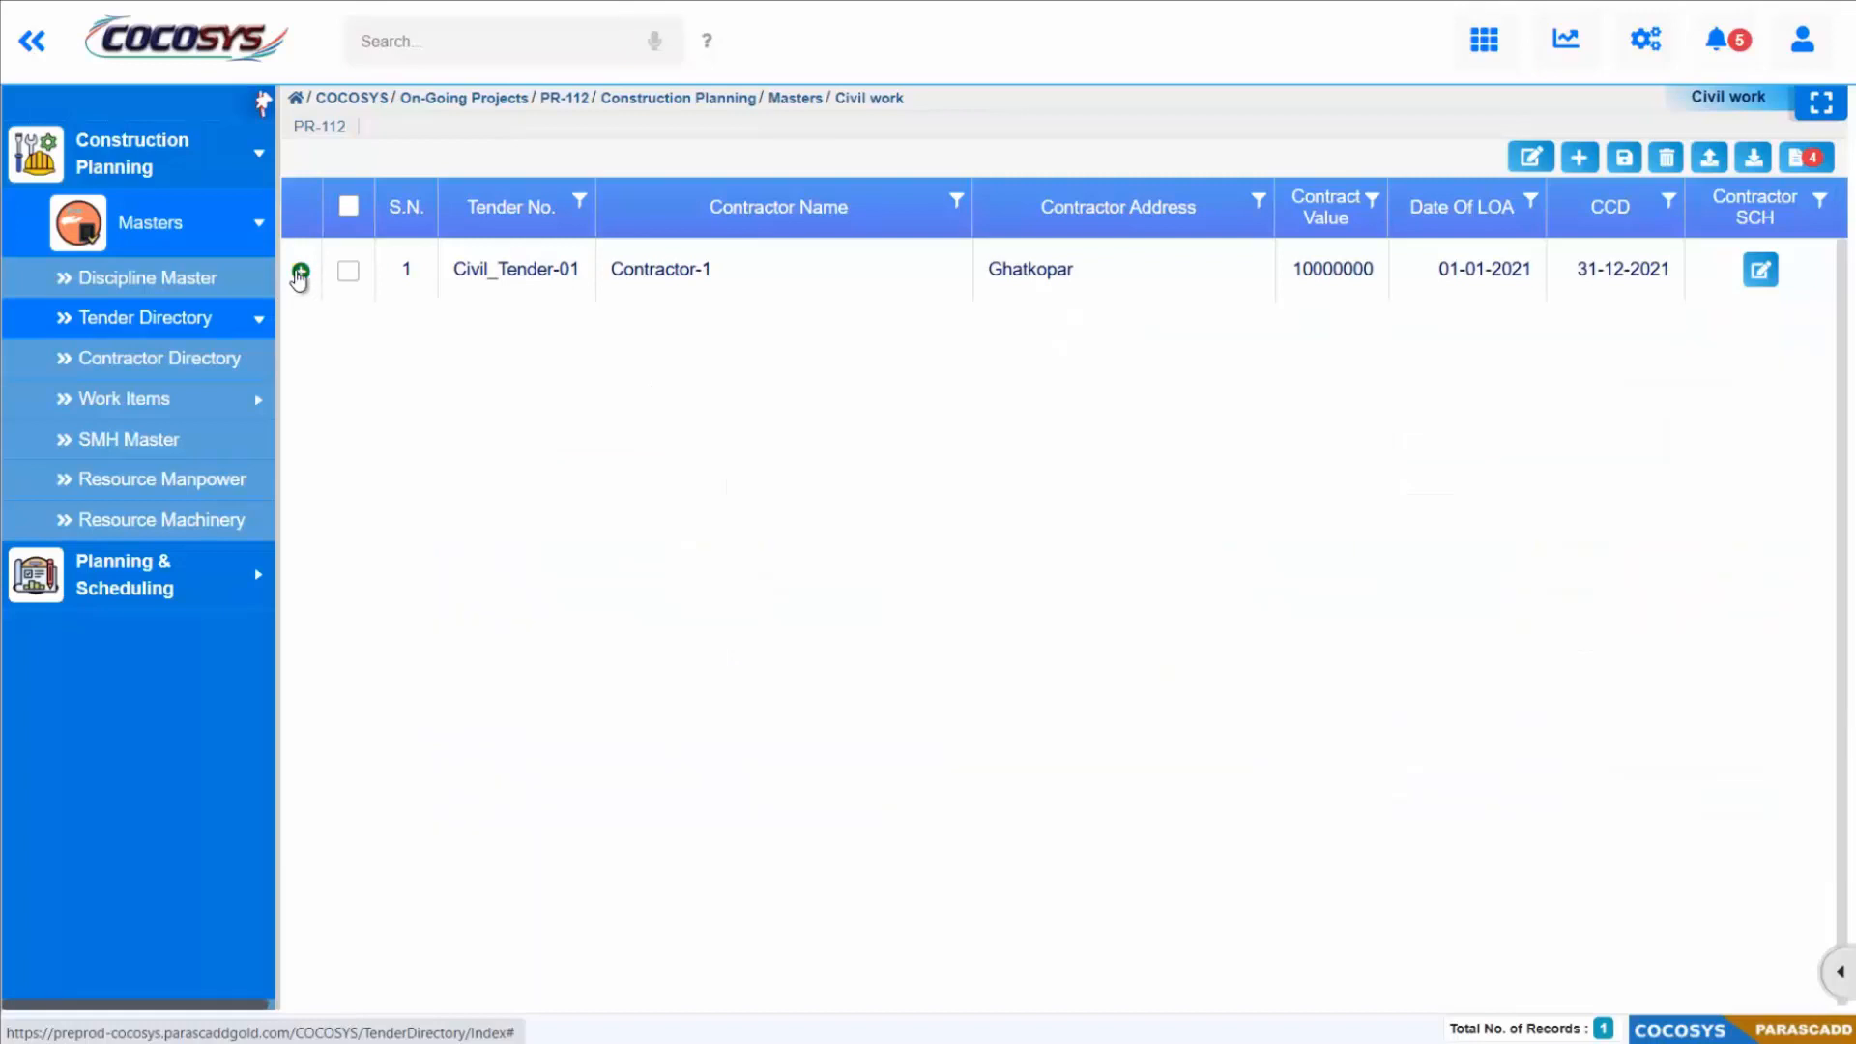
Step: Open the SMH Master for editing, filter the works to CIVIL WORK and expand its item list
click(218, 443)
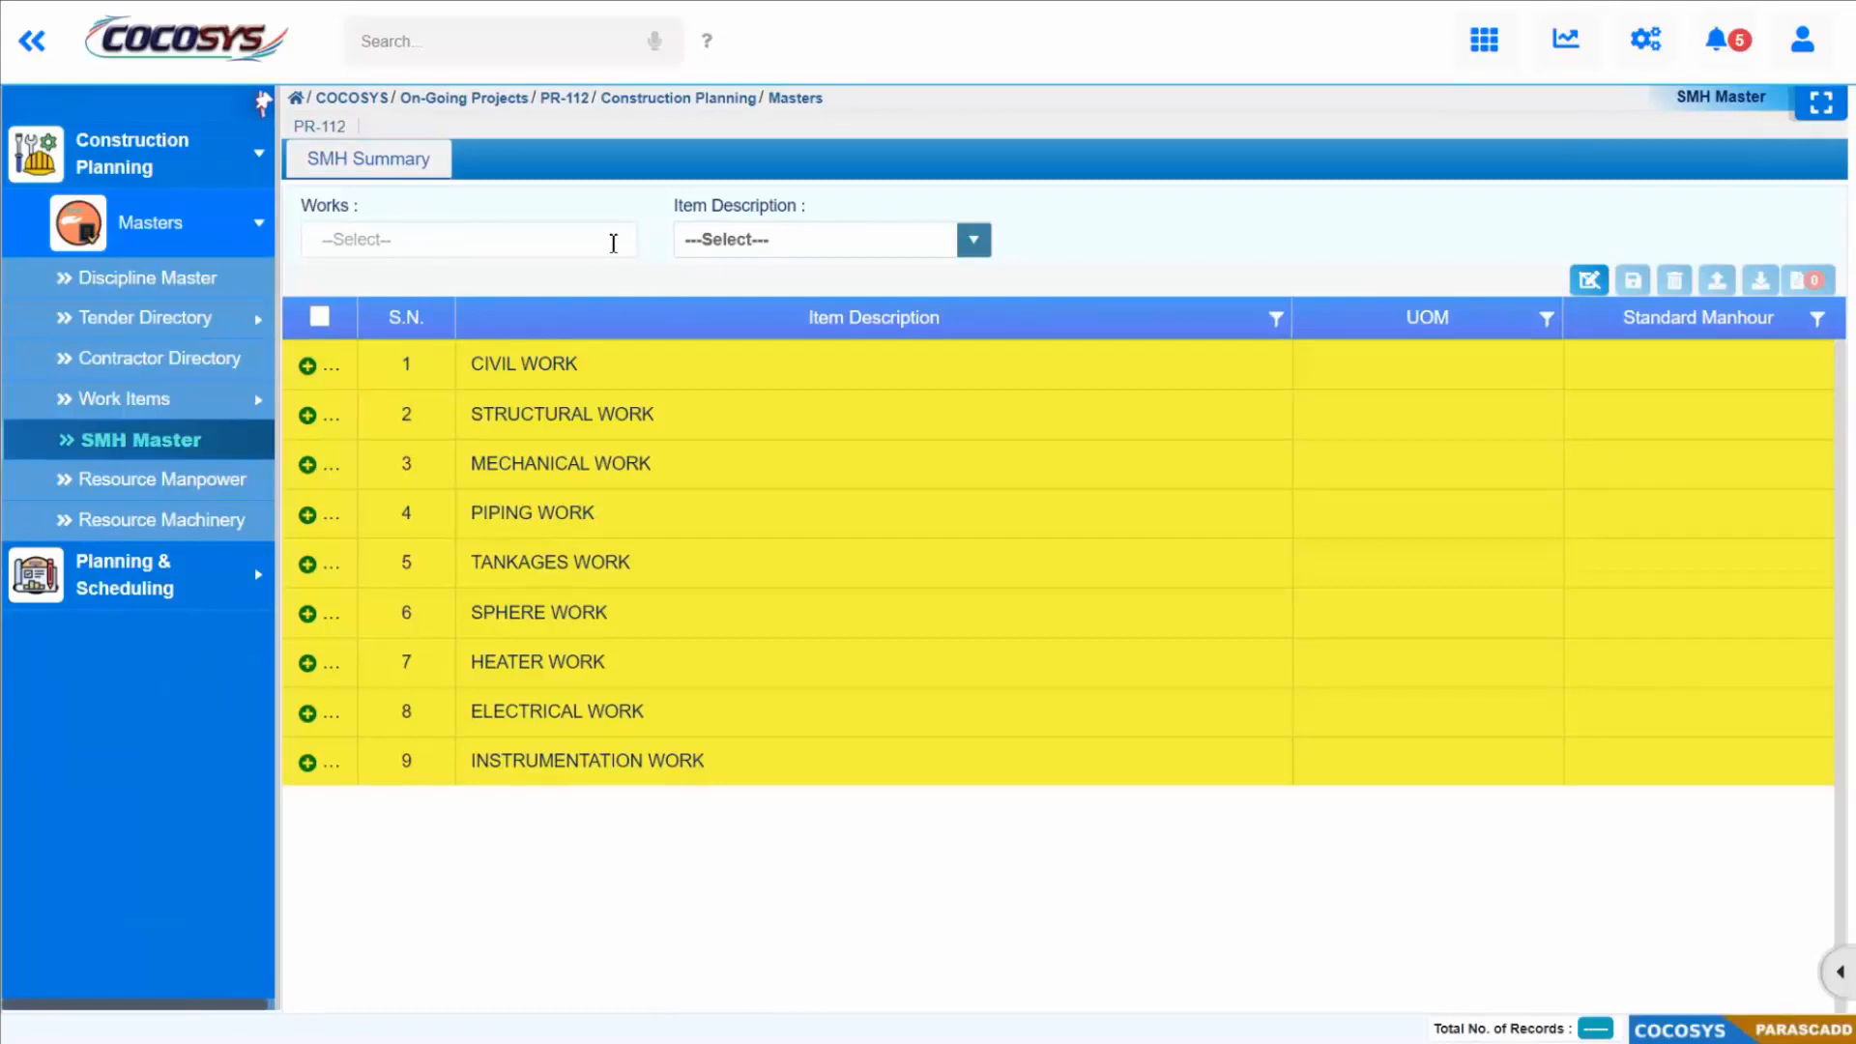
click(1583, 281)
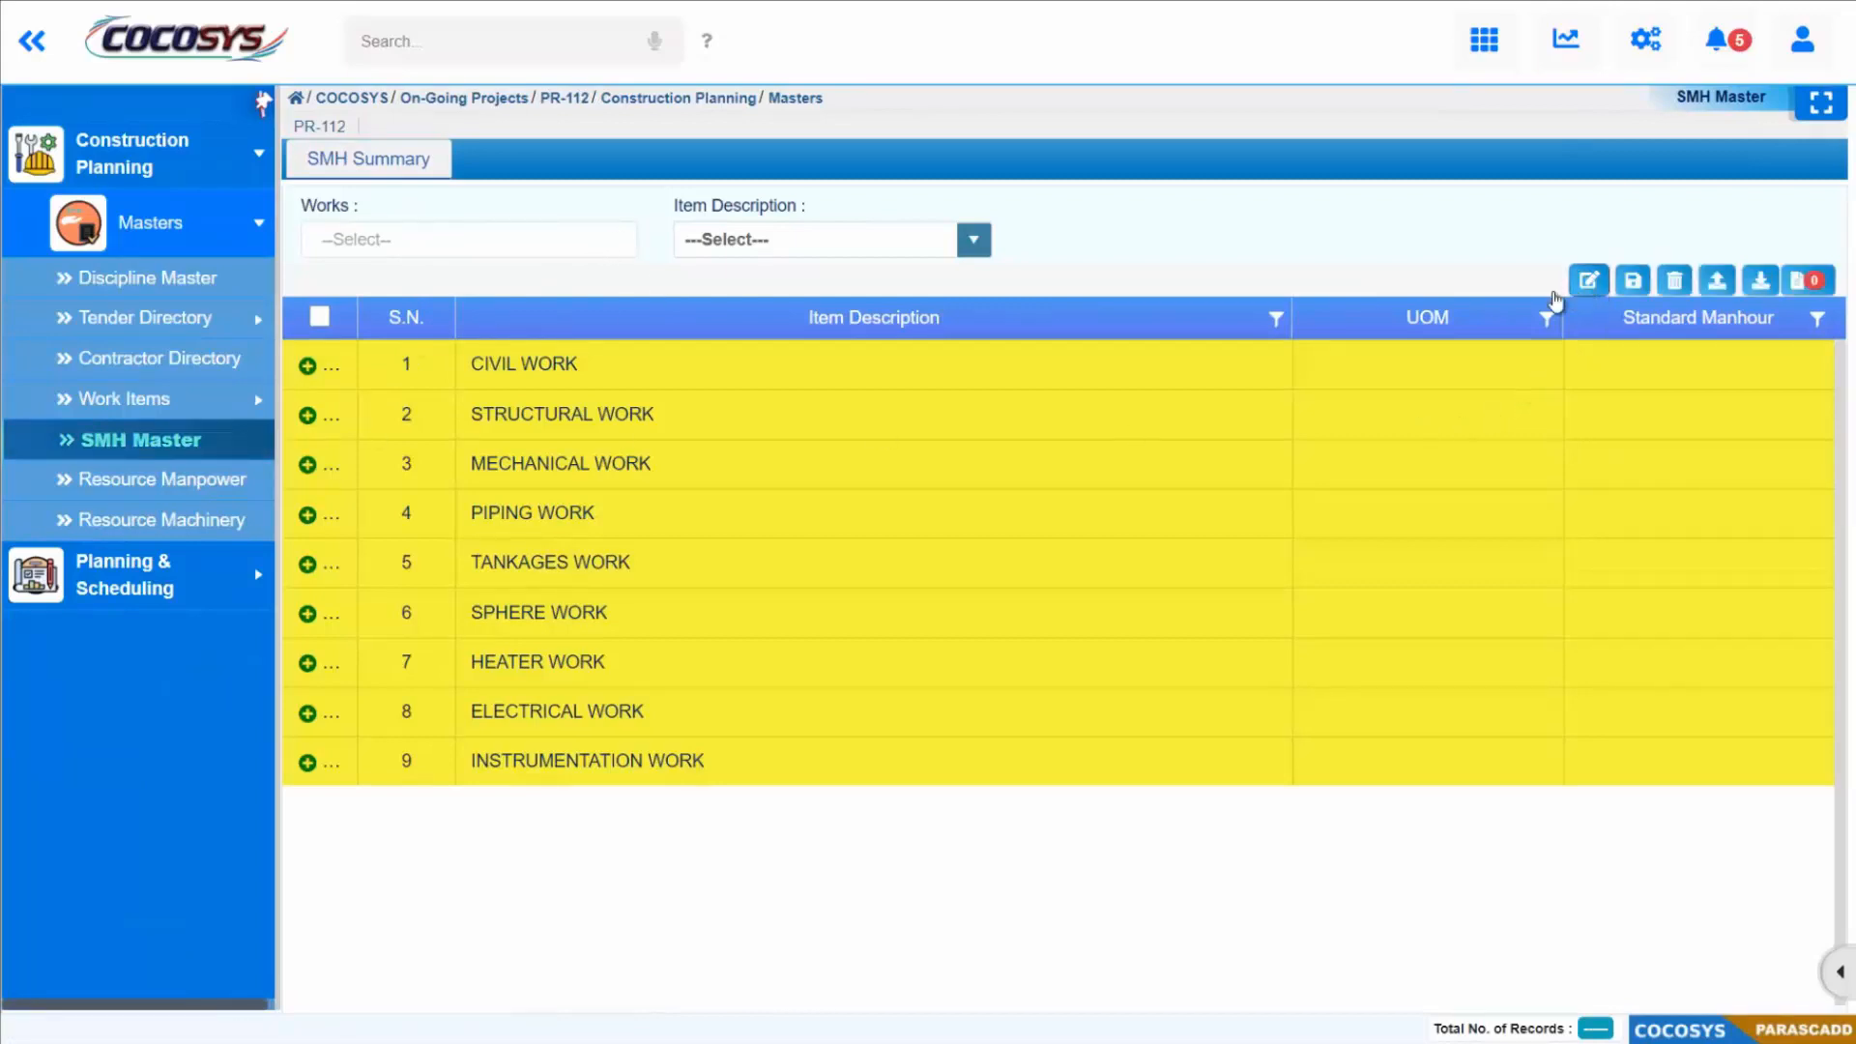
click(618, 241)
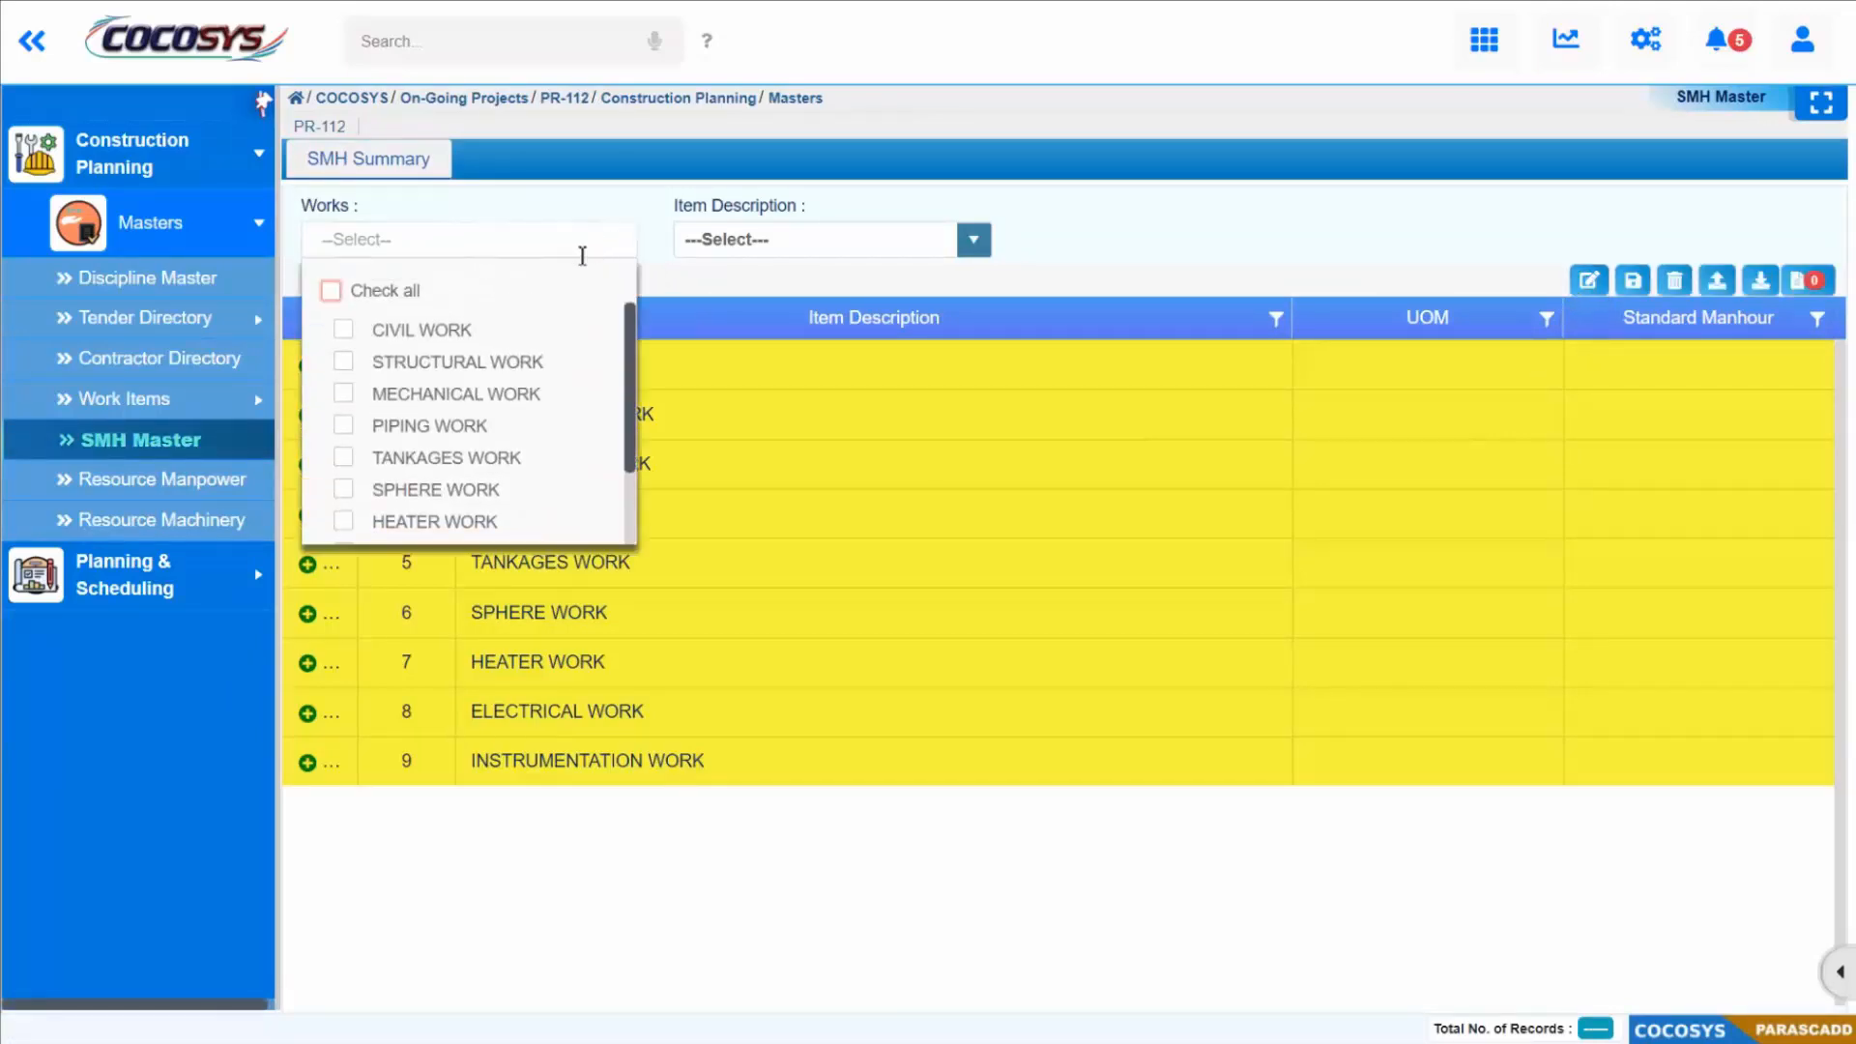
click(344, 329)
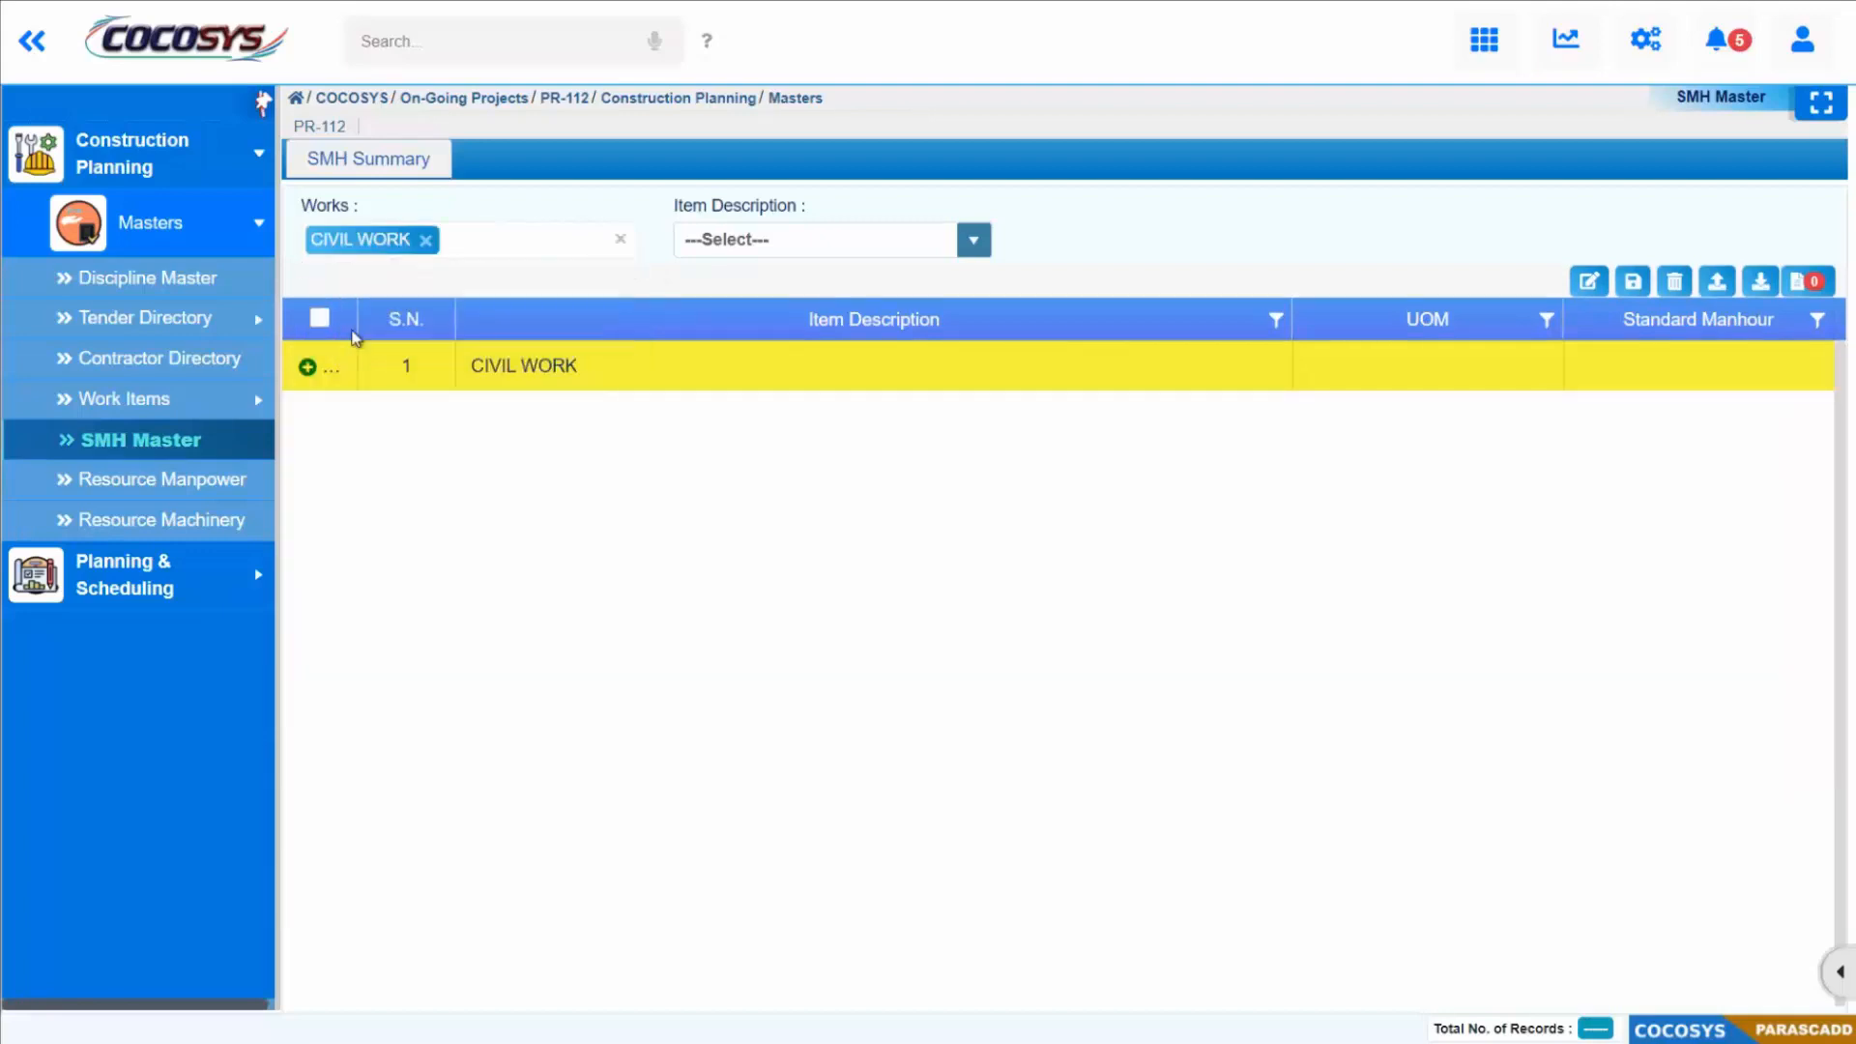
click(323, 373)
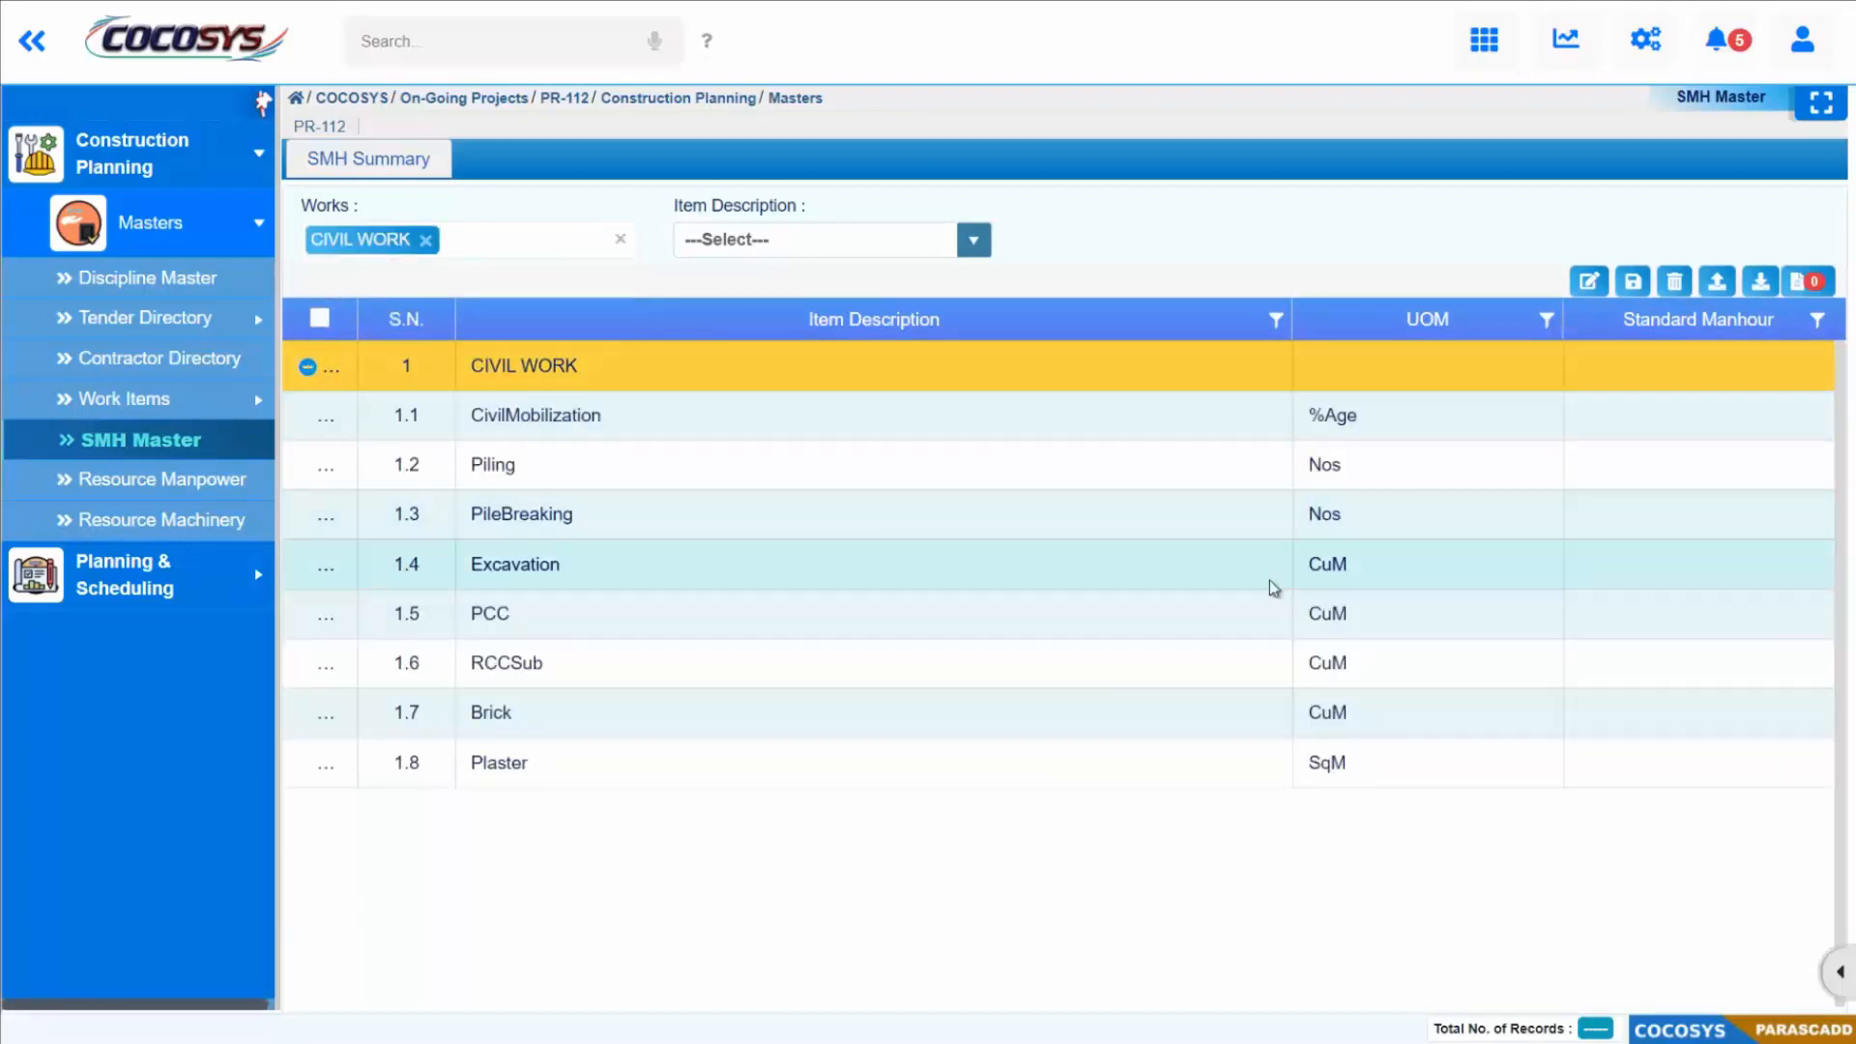
Step: Set the standard manhours: CivilMobilization 3, Piling 4, PileBreaking 4, Excavation 3, PCC 4, RCCSub 4, Brick 3, Plaster 3
click(1599, 426)
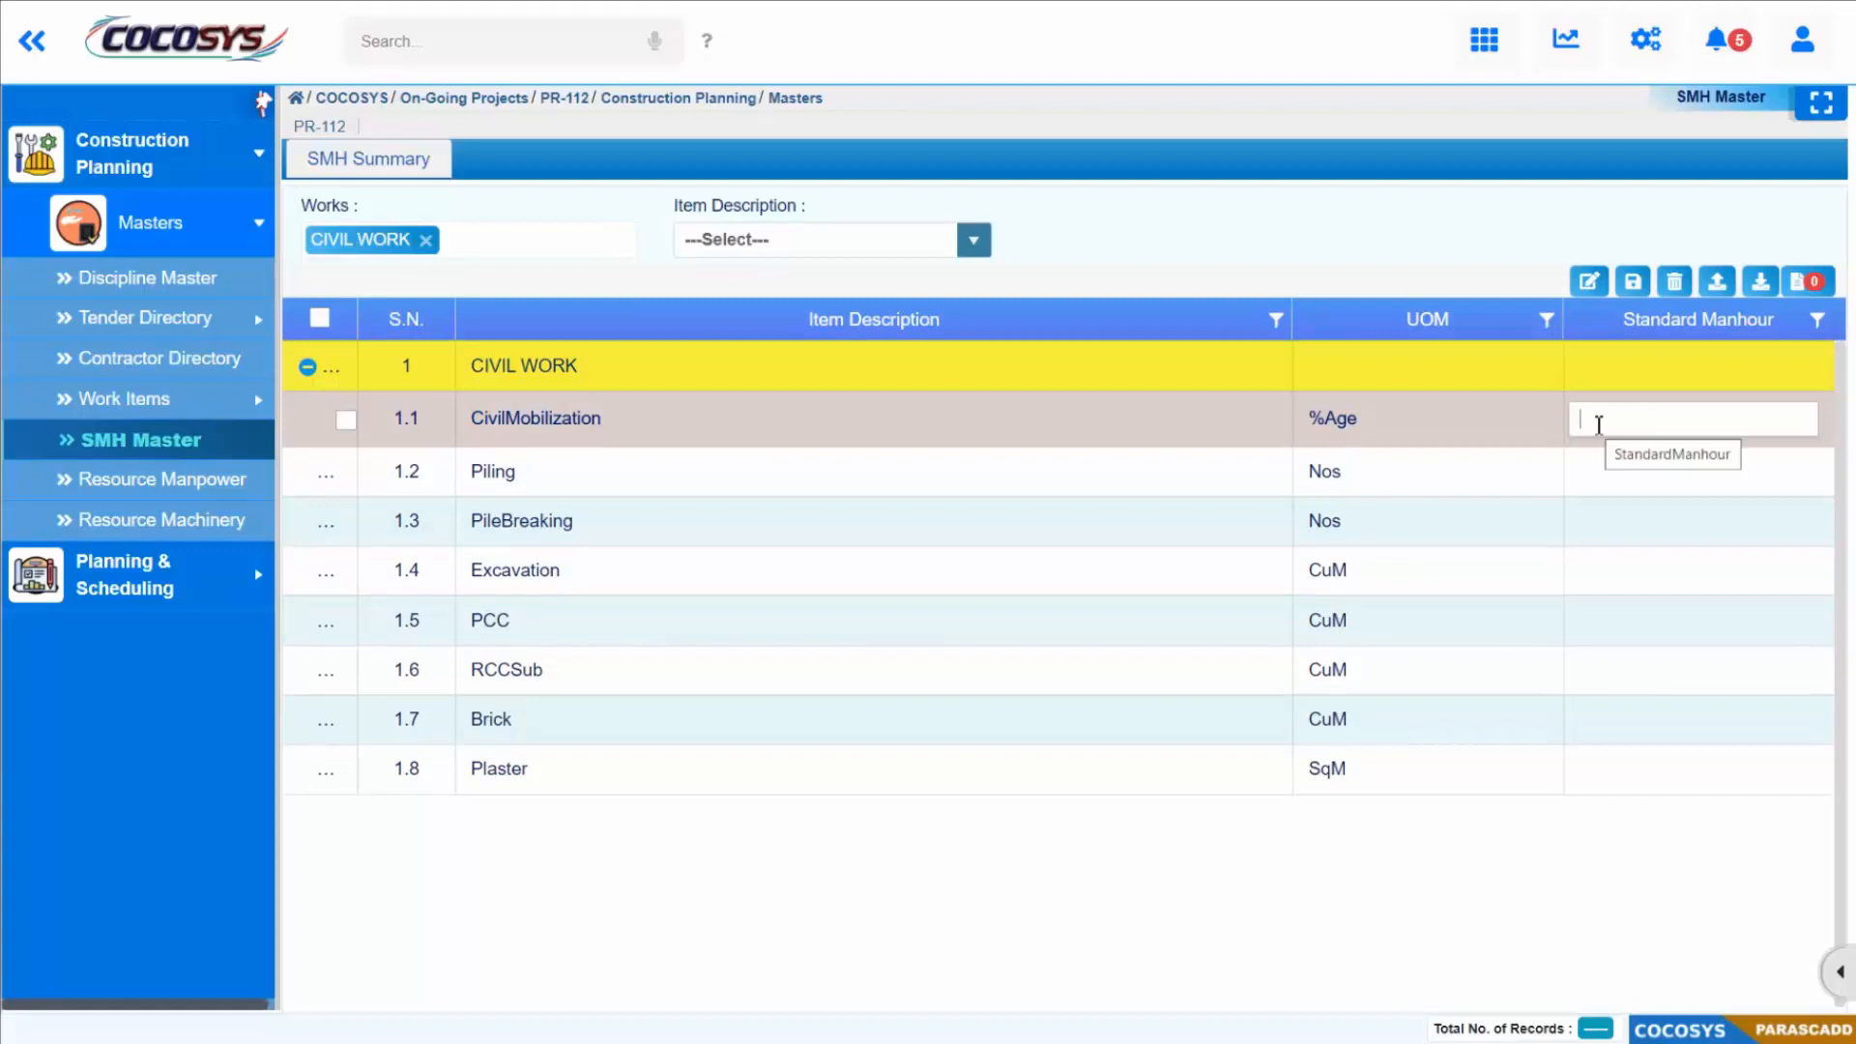
text(3)
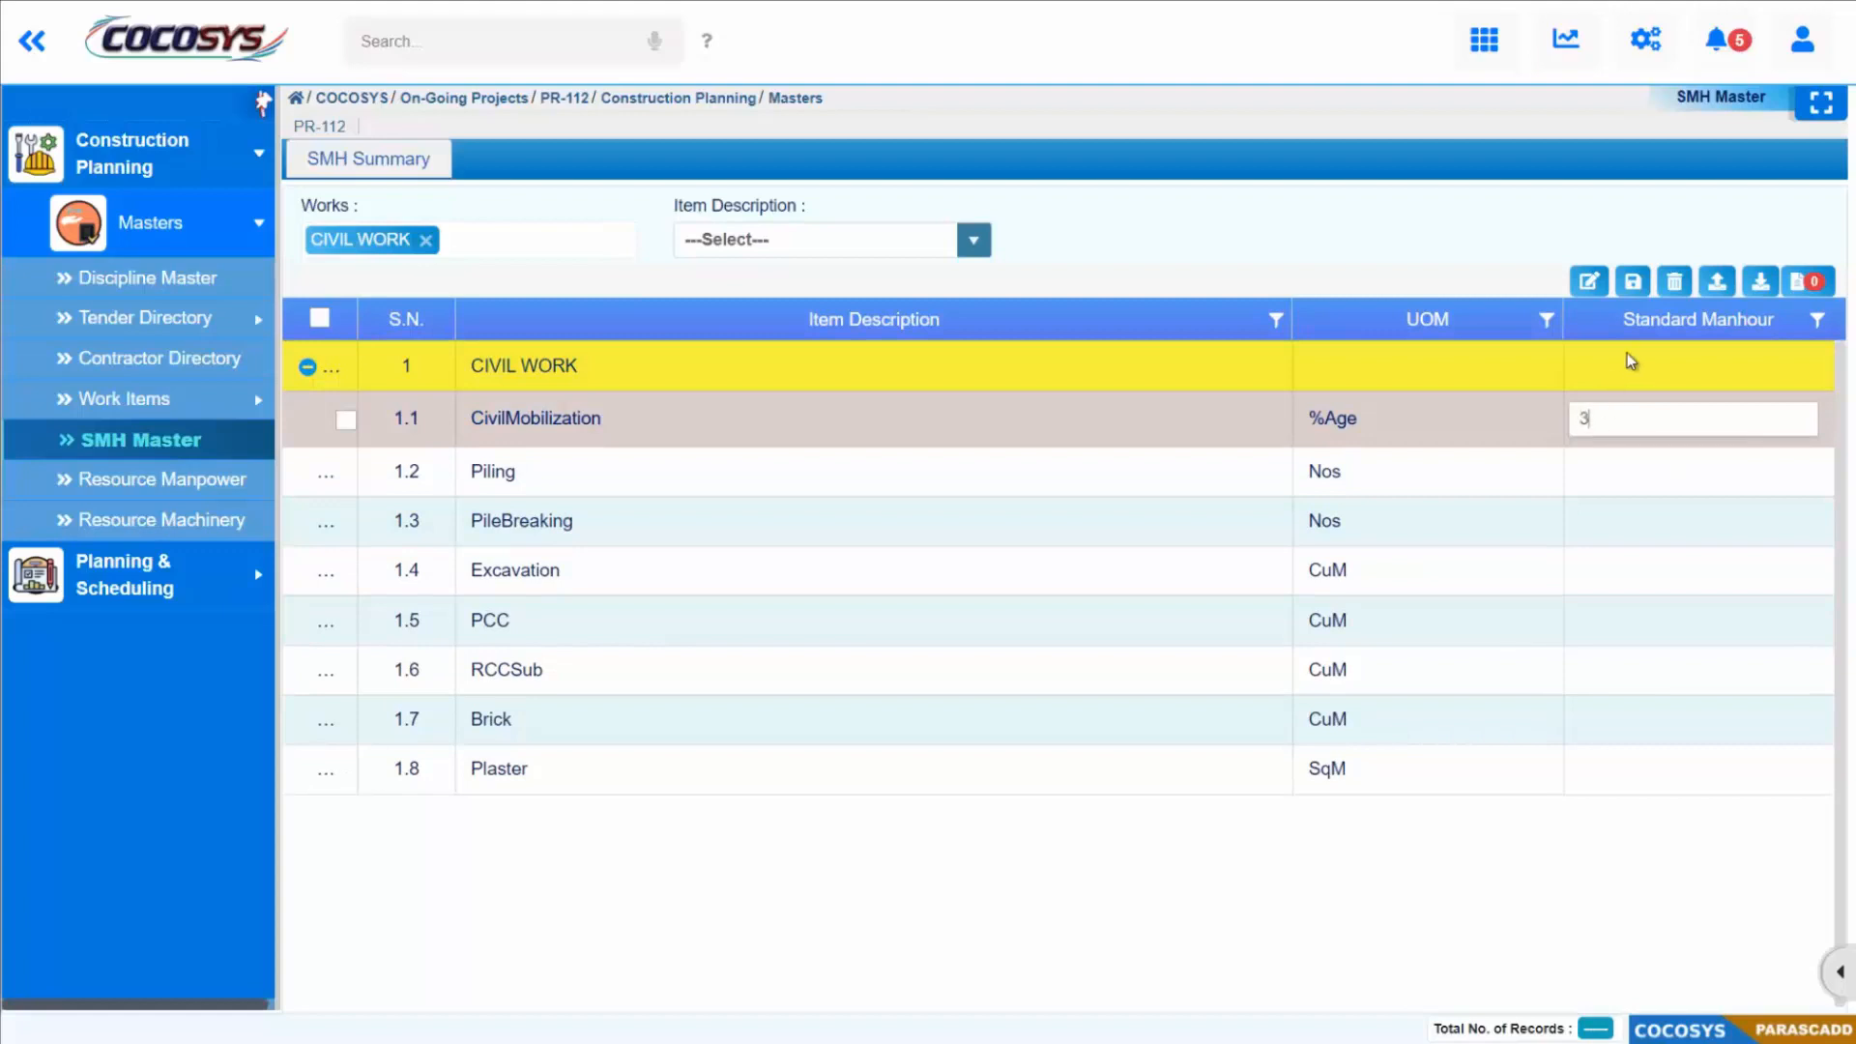
click(1633, 470)
text(4)
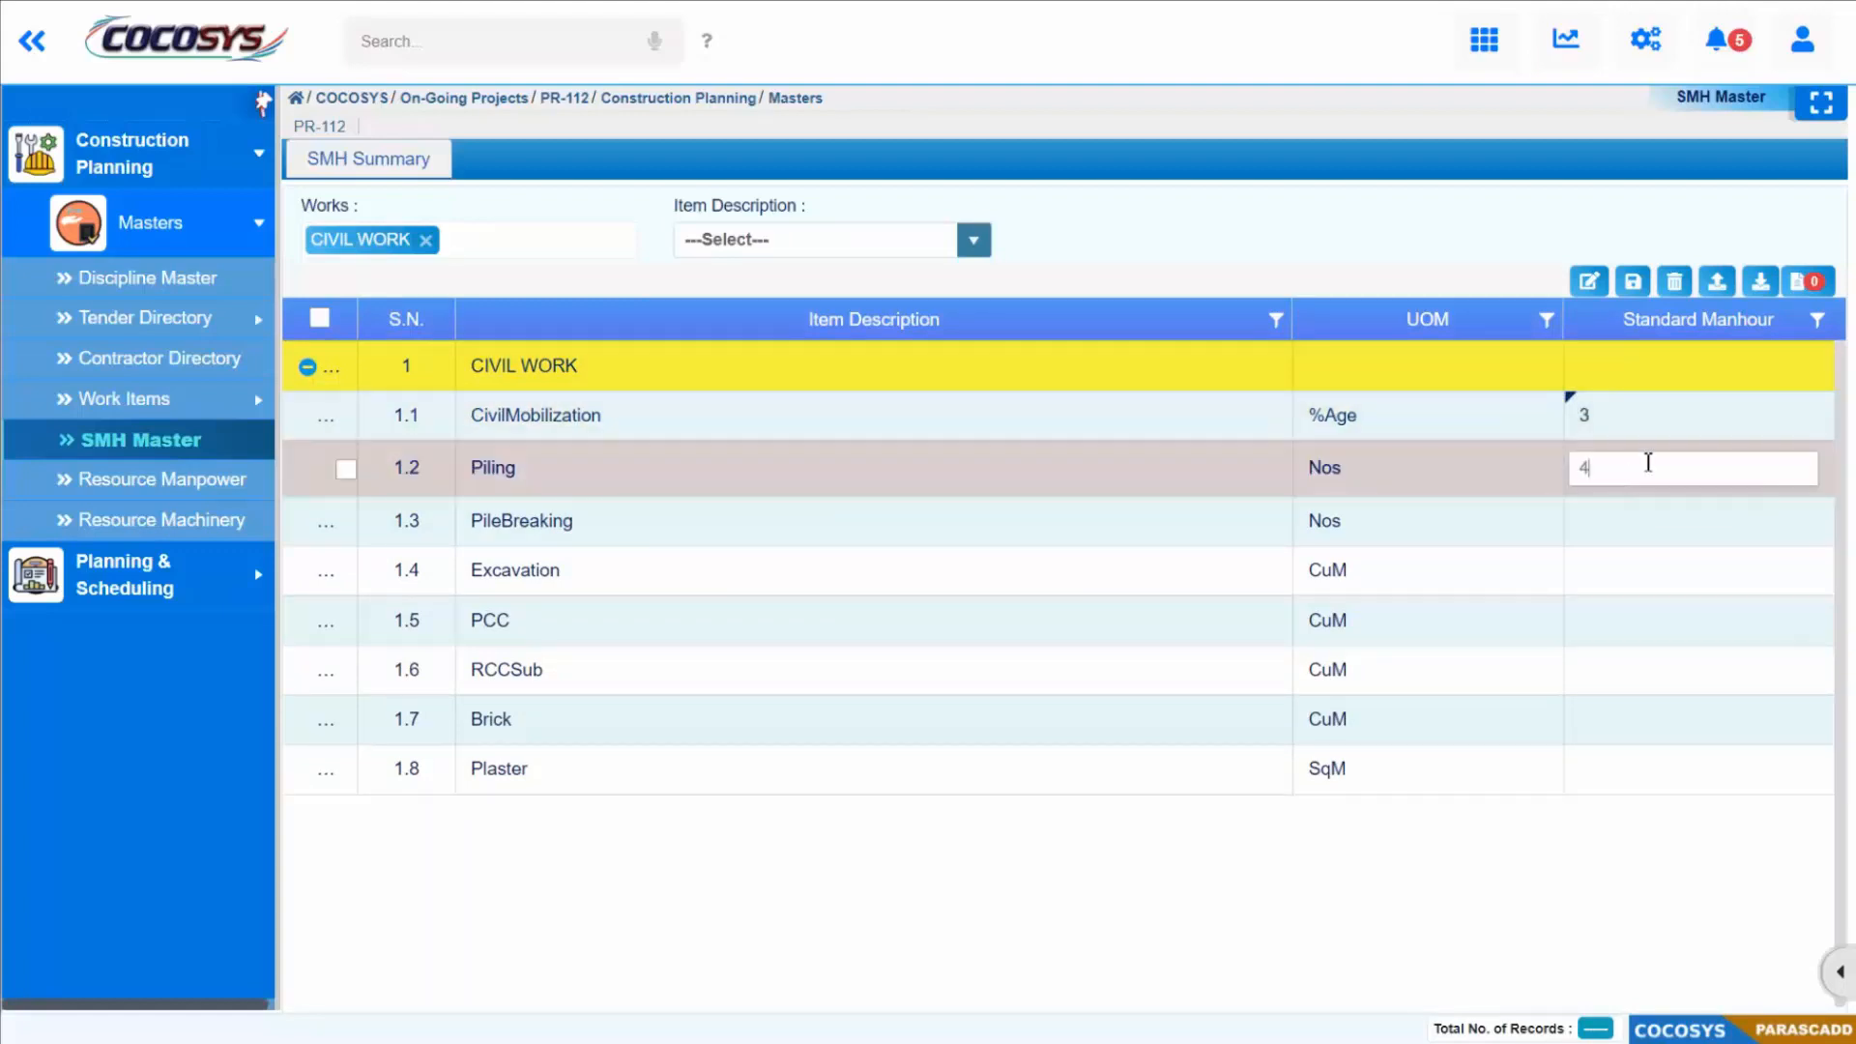
click(1611, 518)
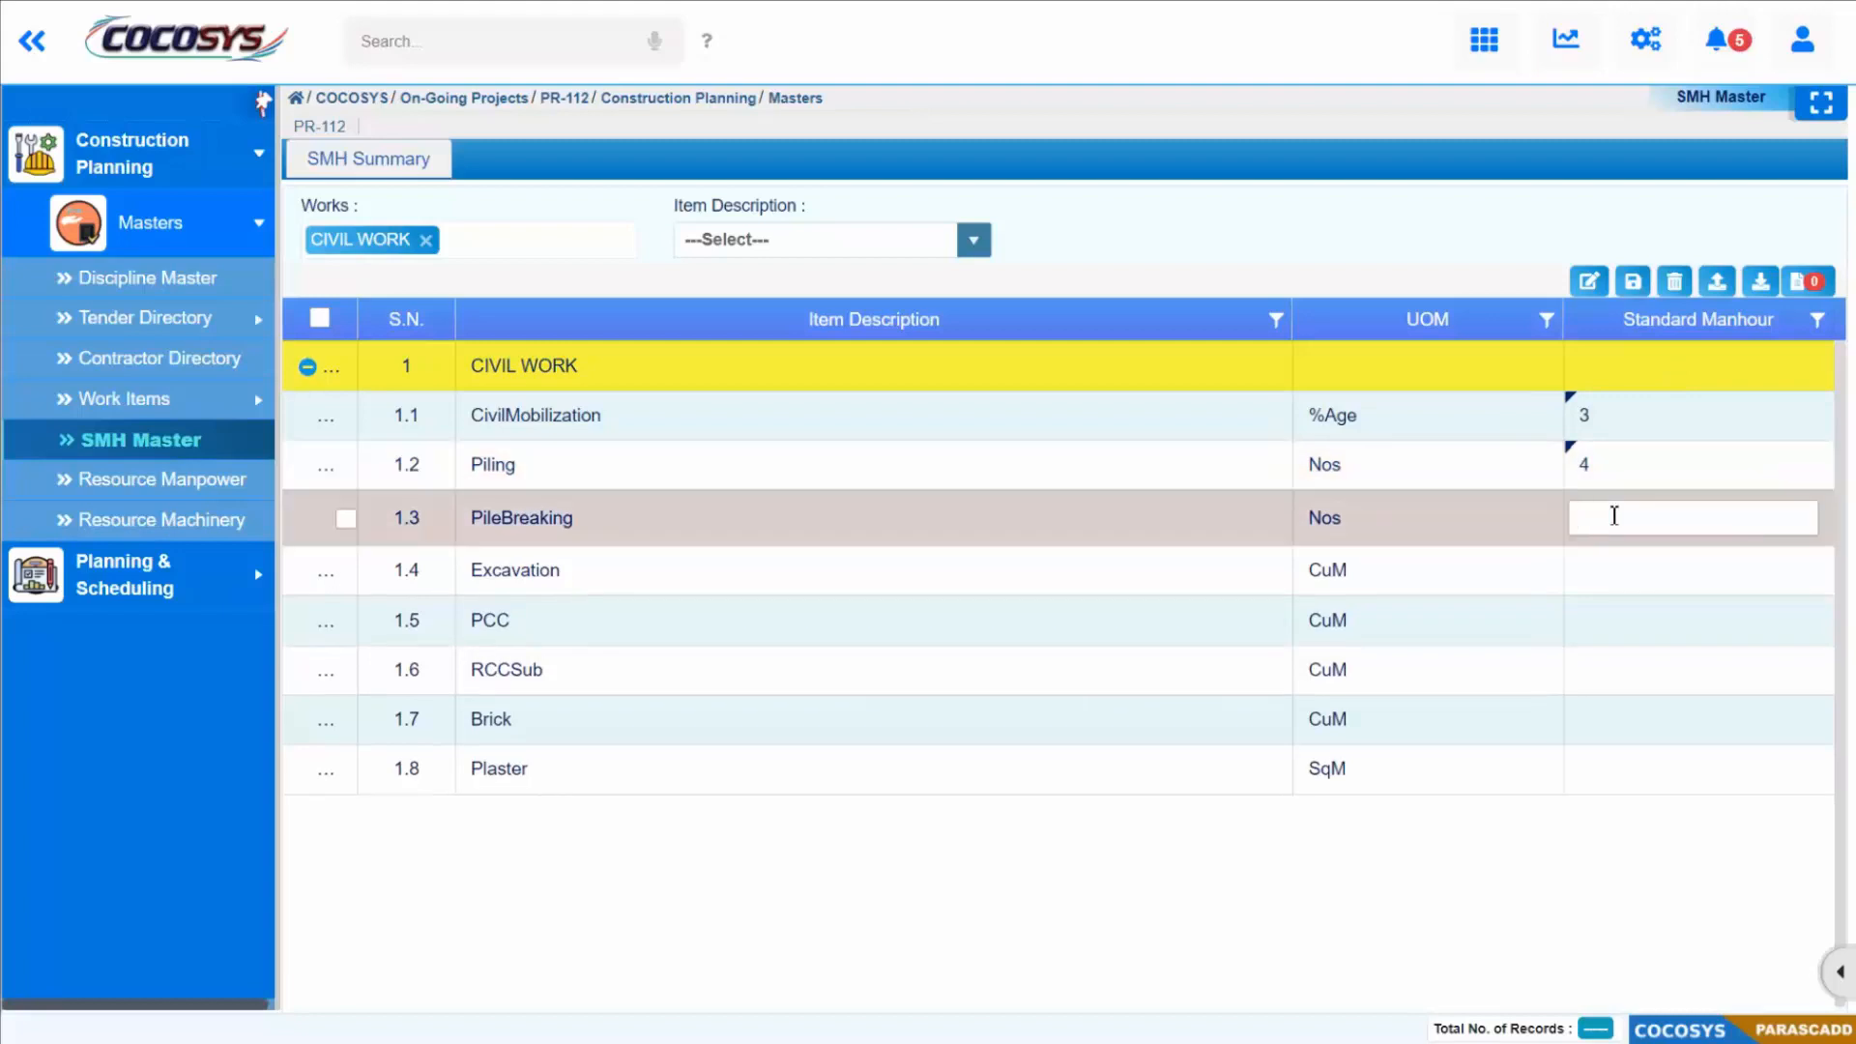
text(4)
click(1654, 564)
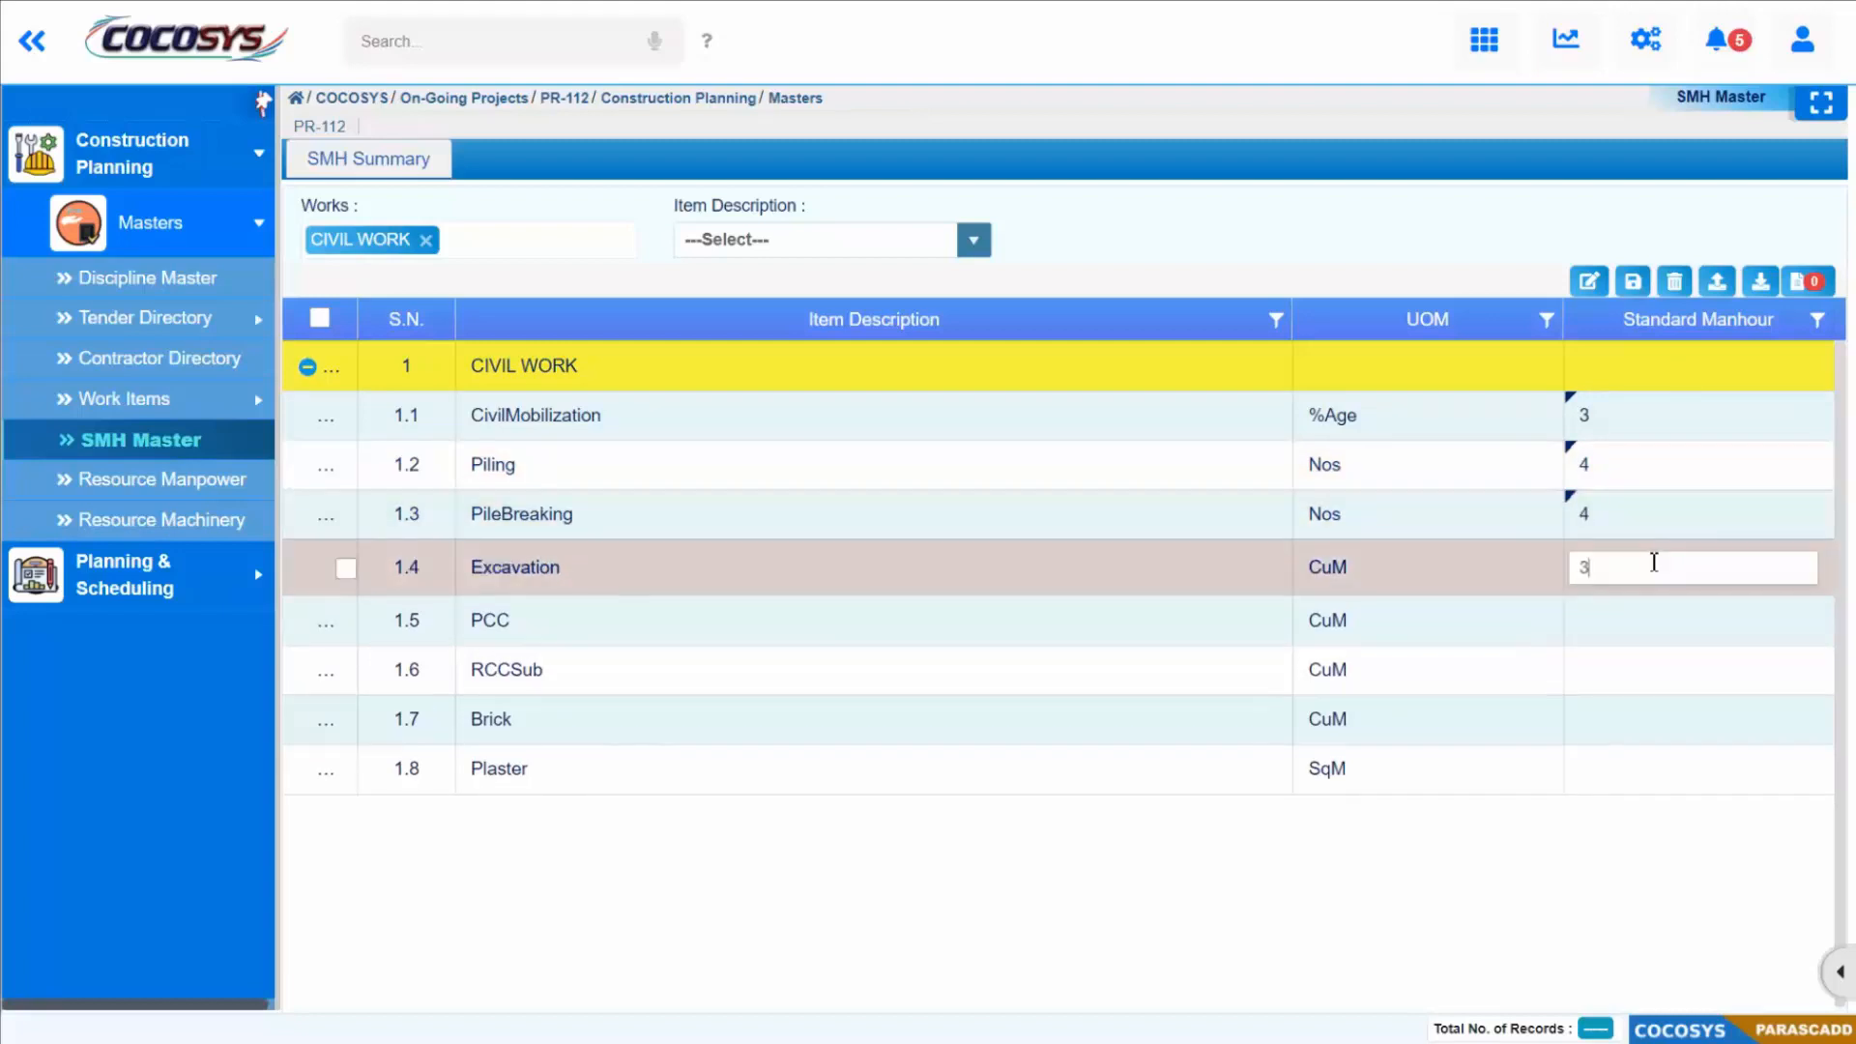
click(1639, 621)
text(4)
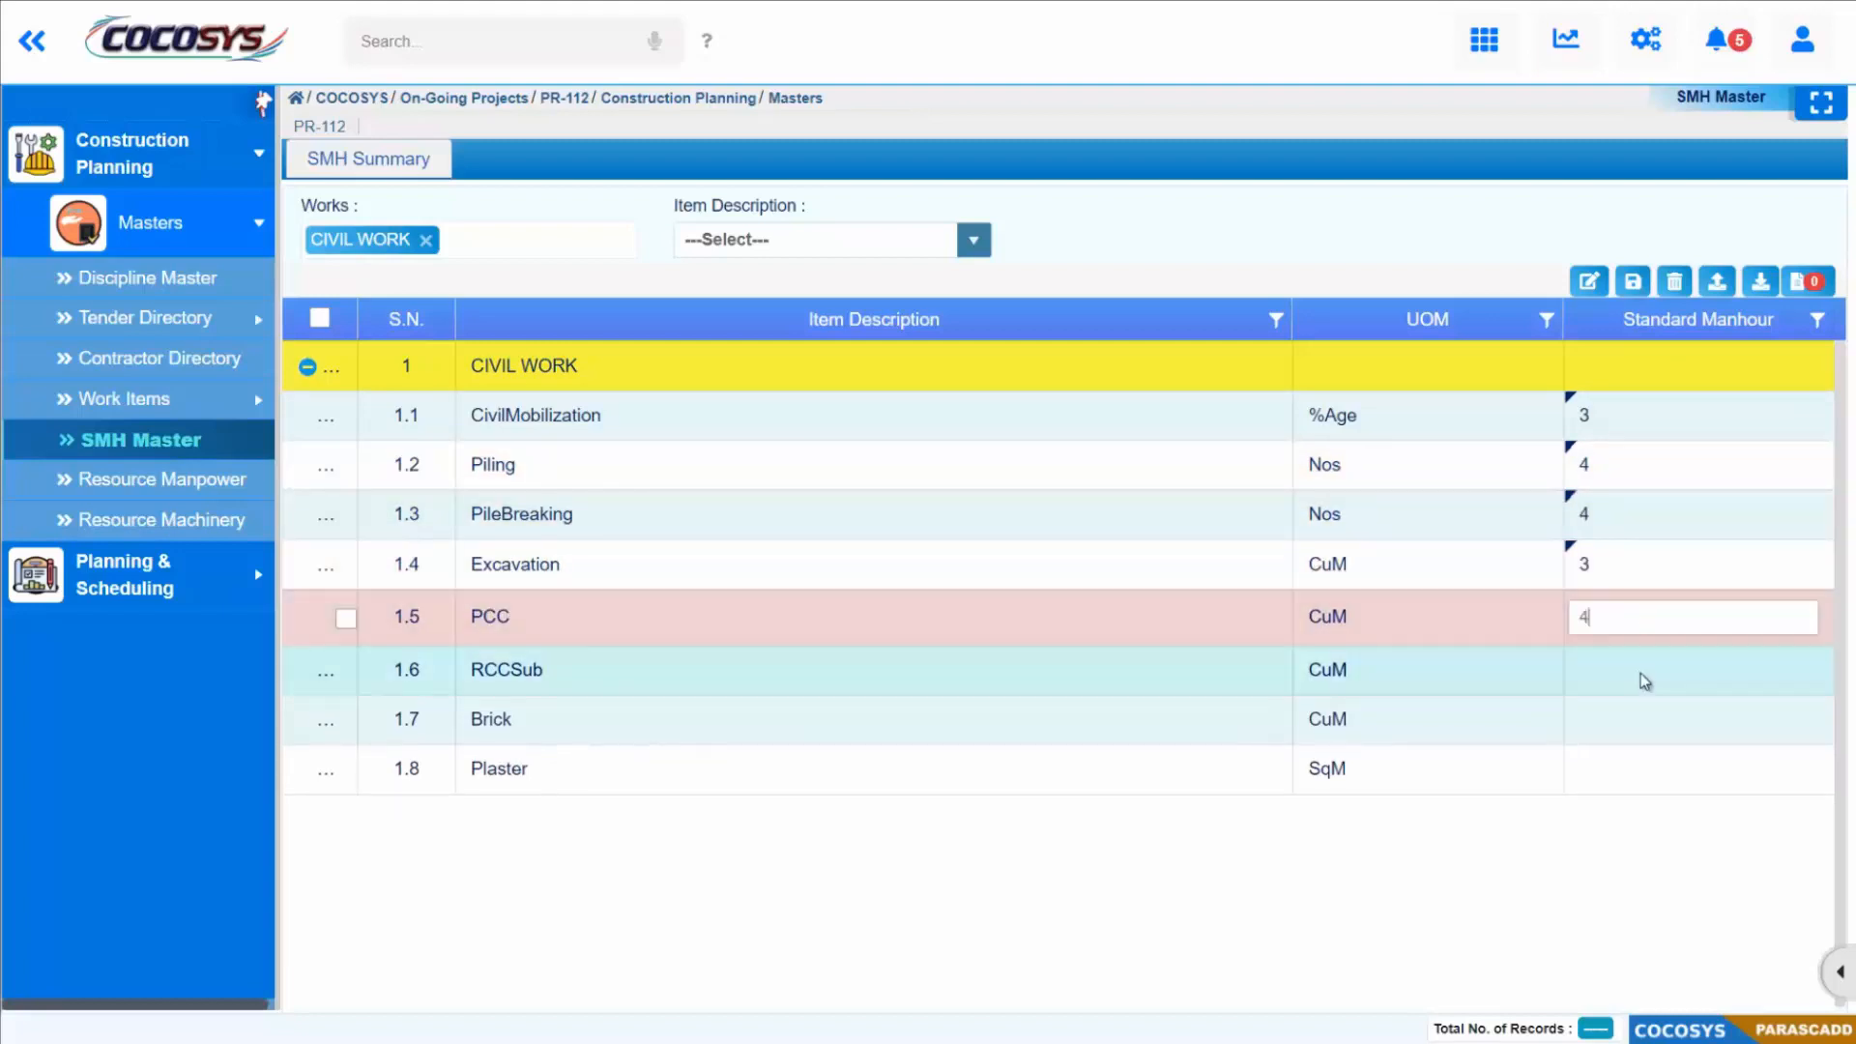
click(1639, 672)
text(4)
click(1623, 714)
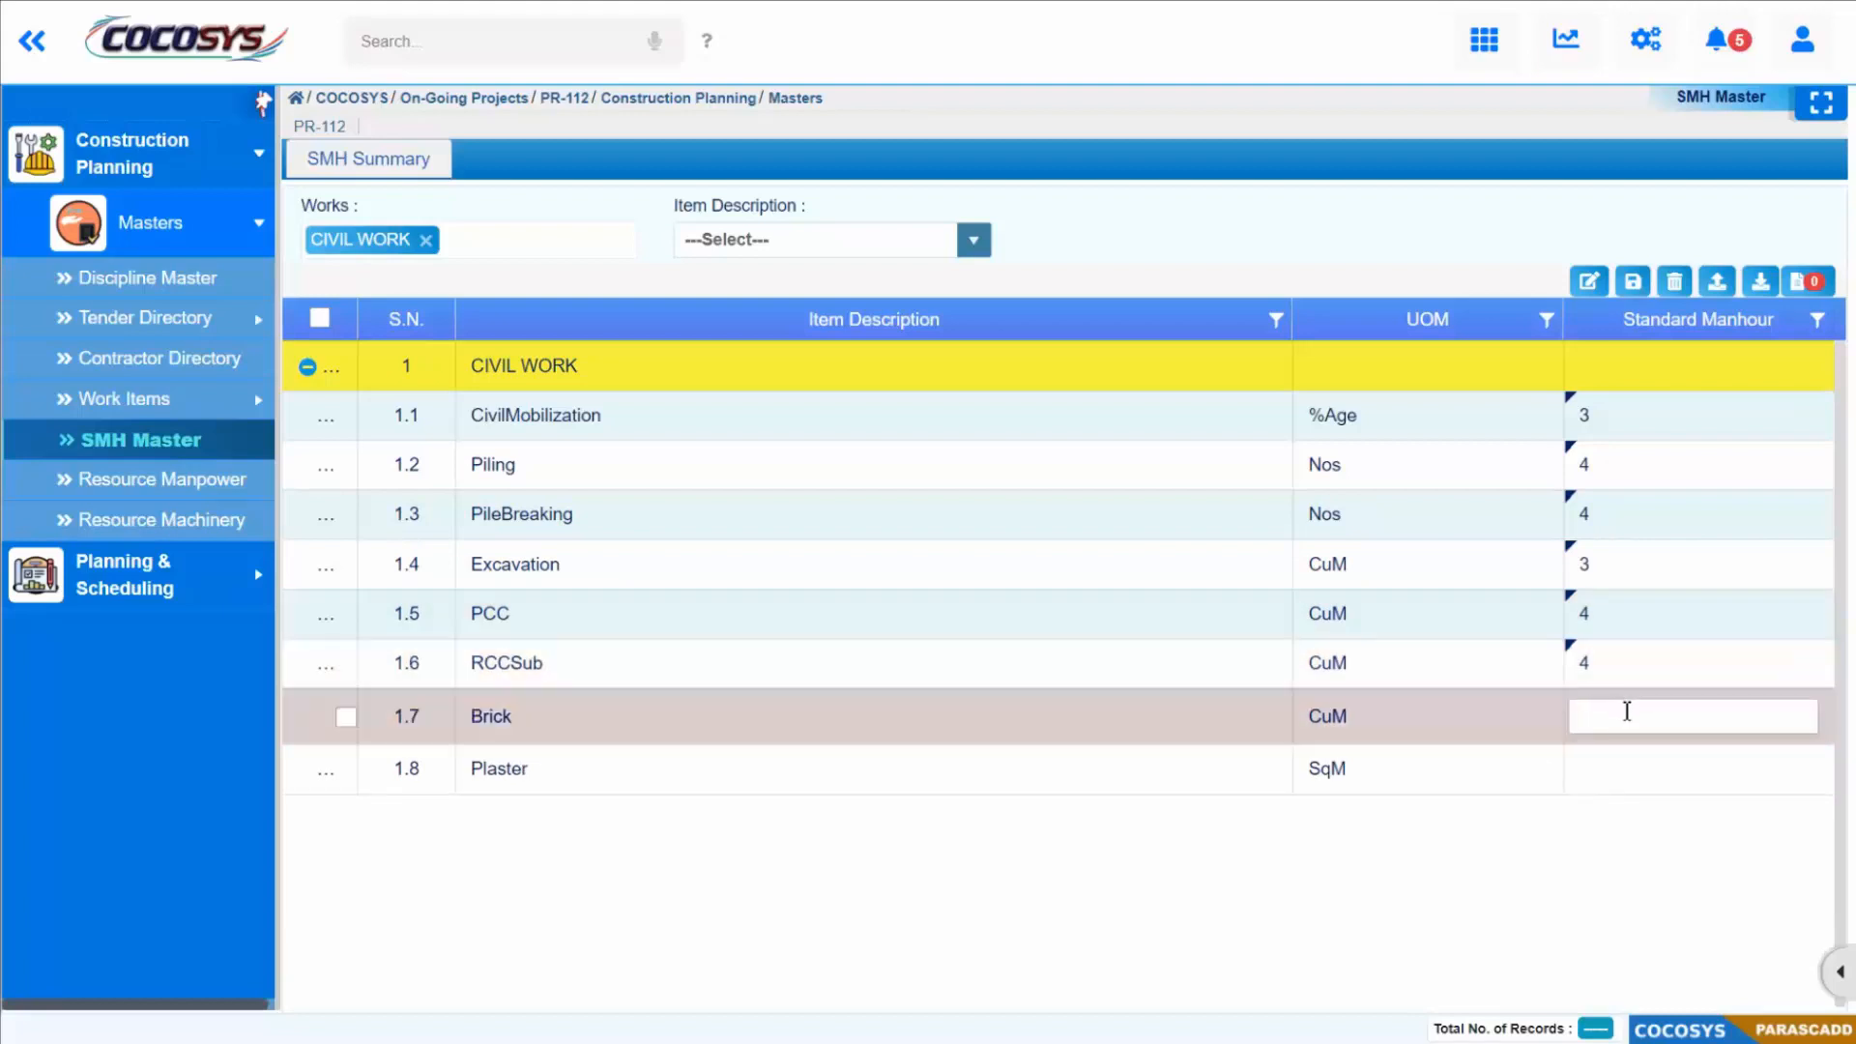
text(3)
click(1624, 767)
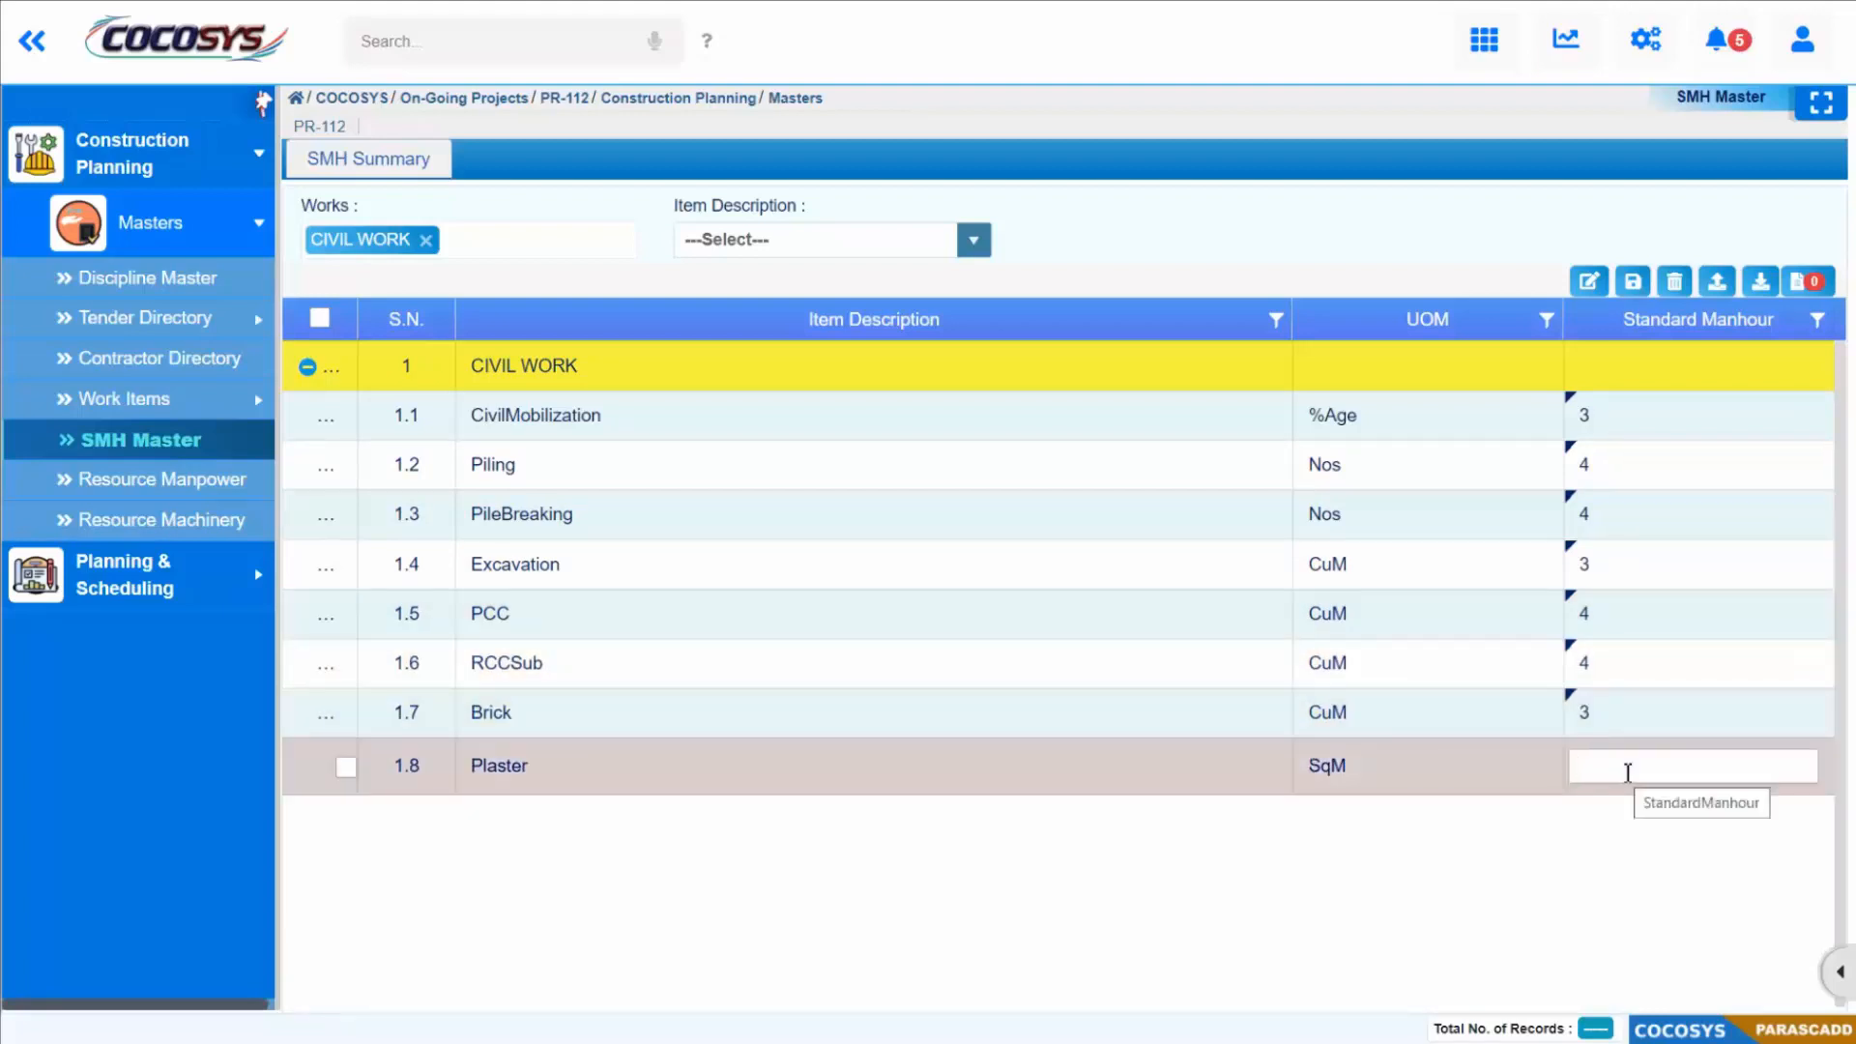
text(3)
click(1583, 920)
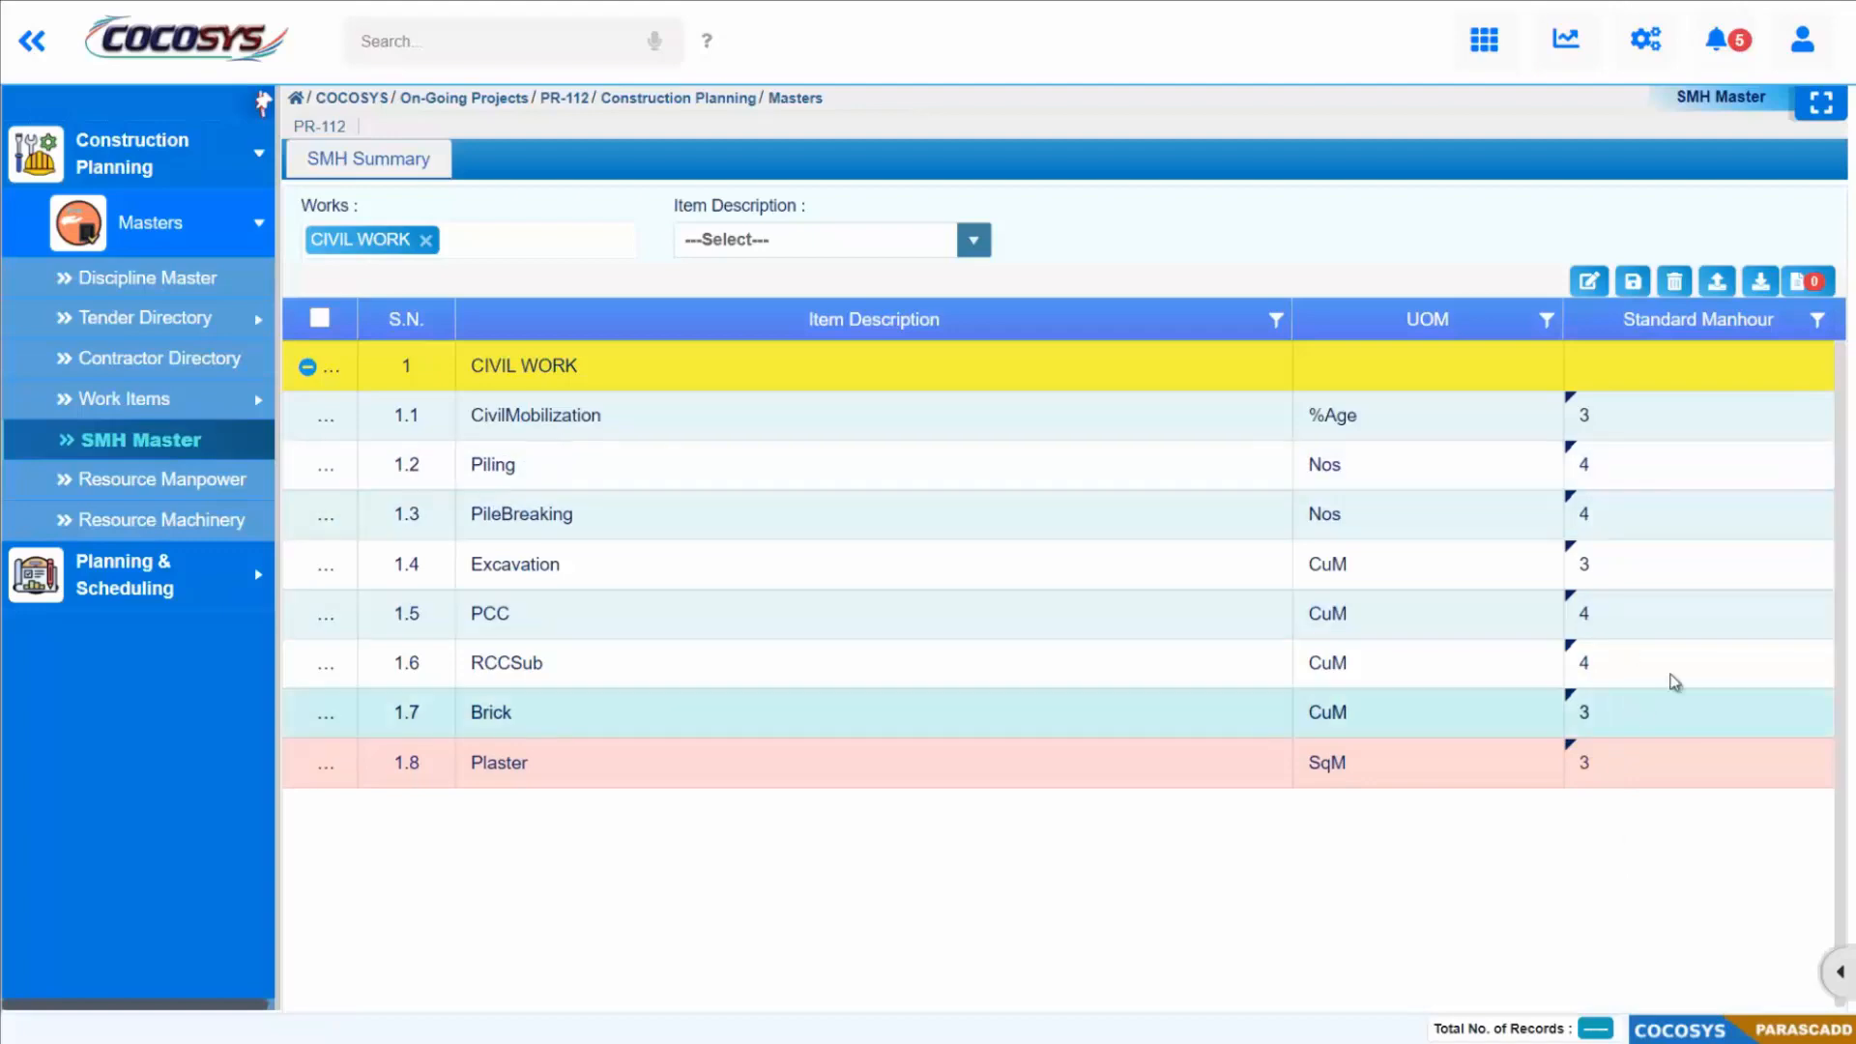
Step: Save the standard manhour changes and open the Resource Manpower master
click(1633, 285)
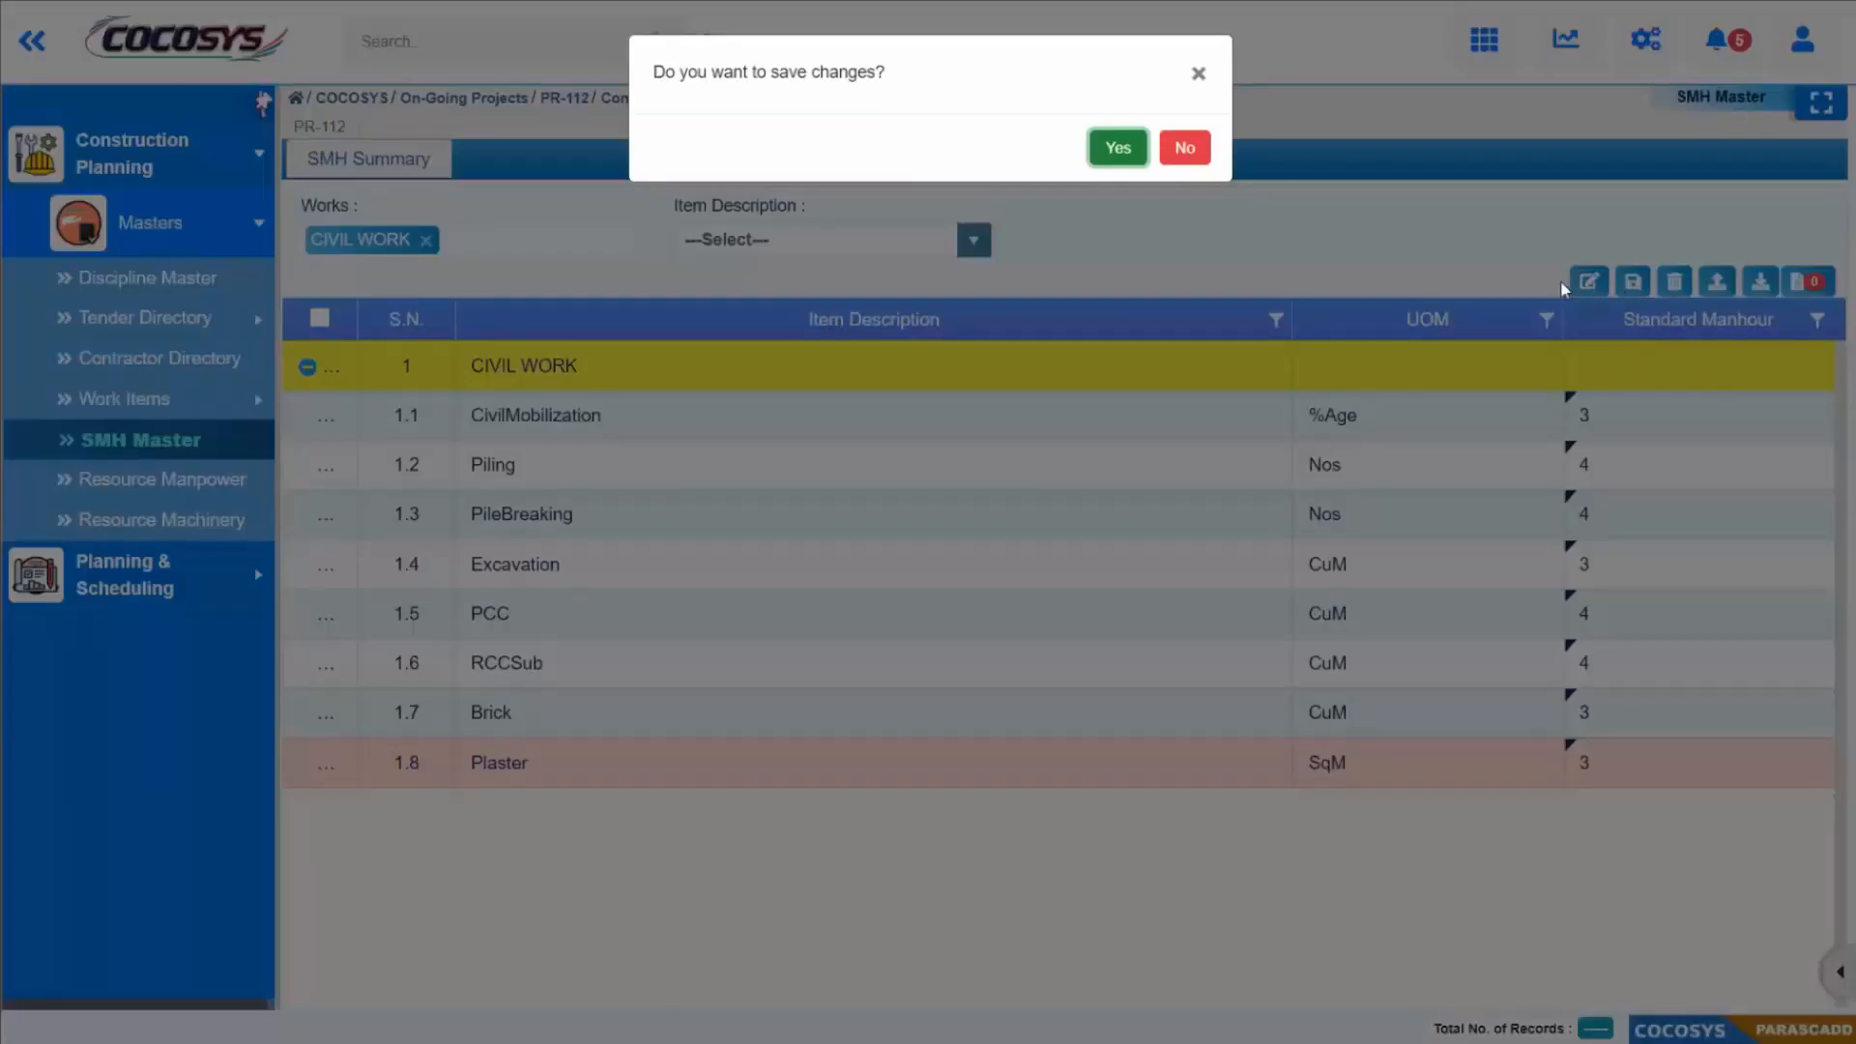
click(1113, 145)
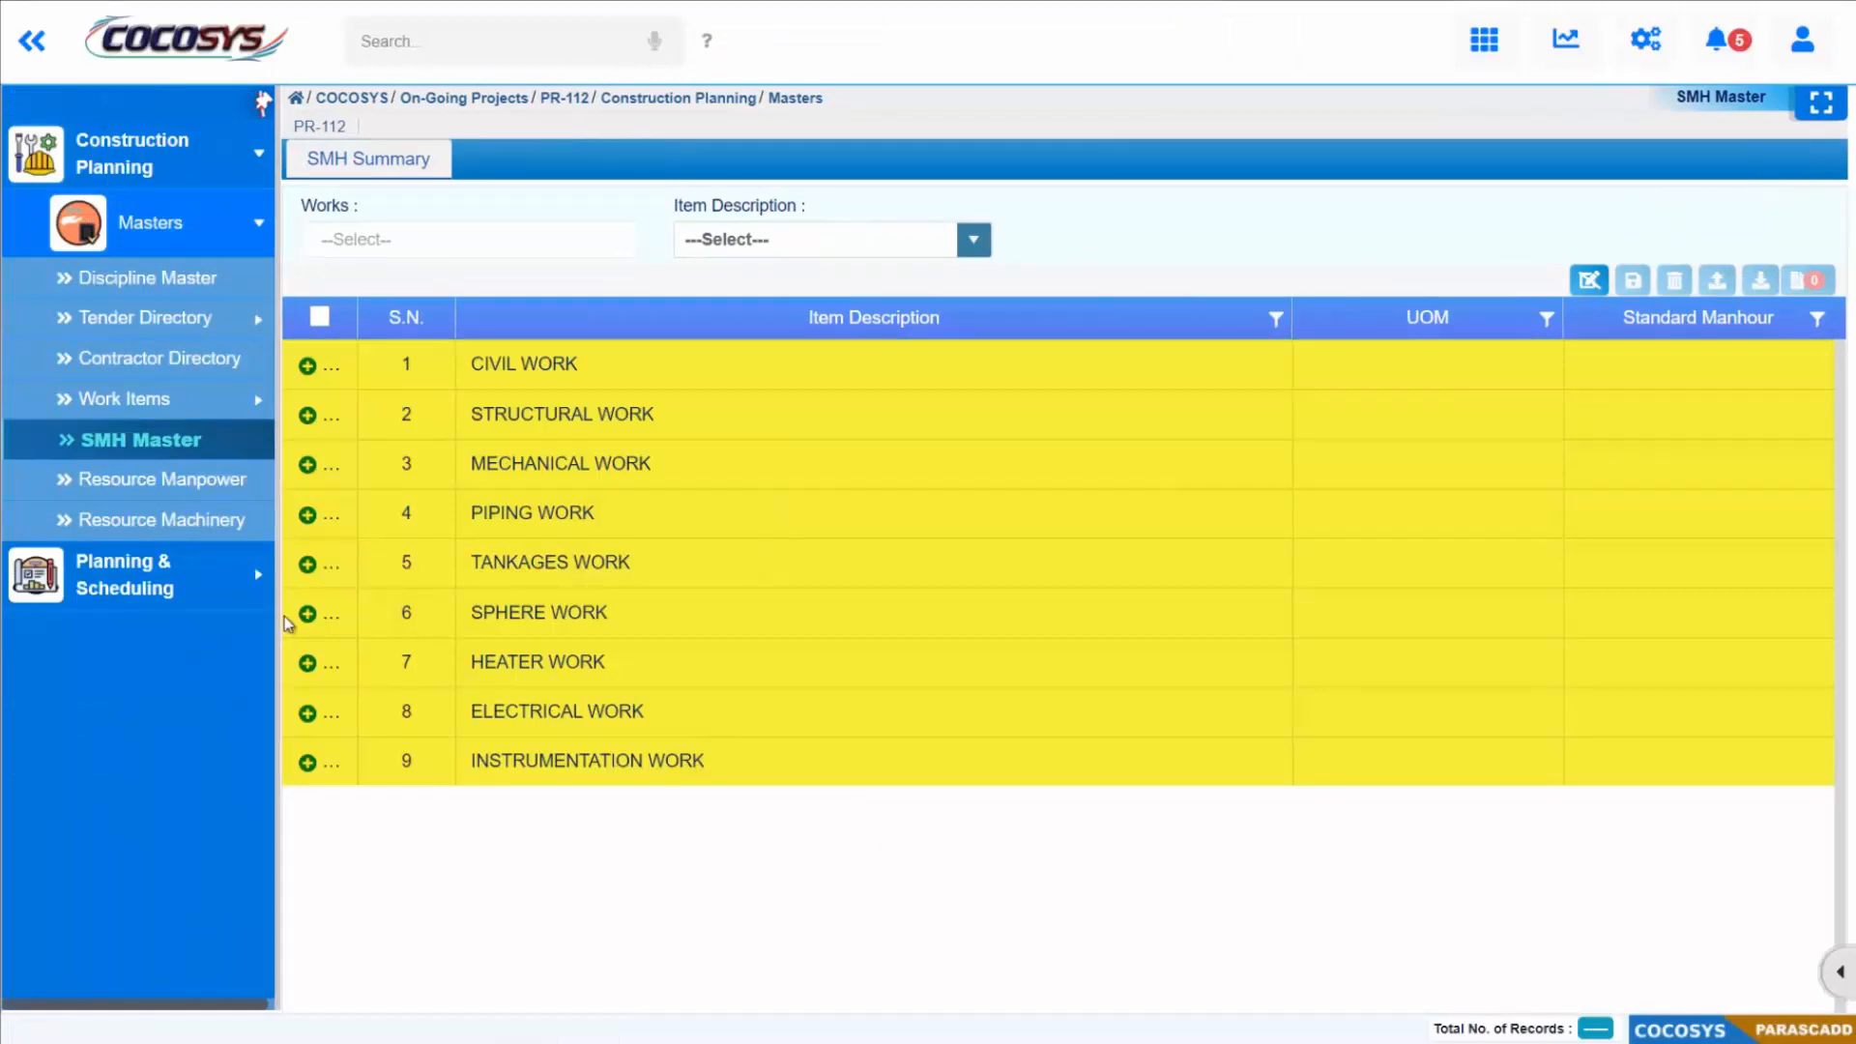
click(177, 492)
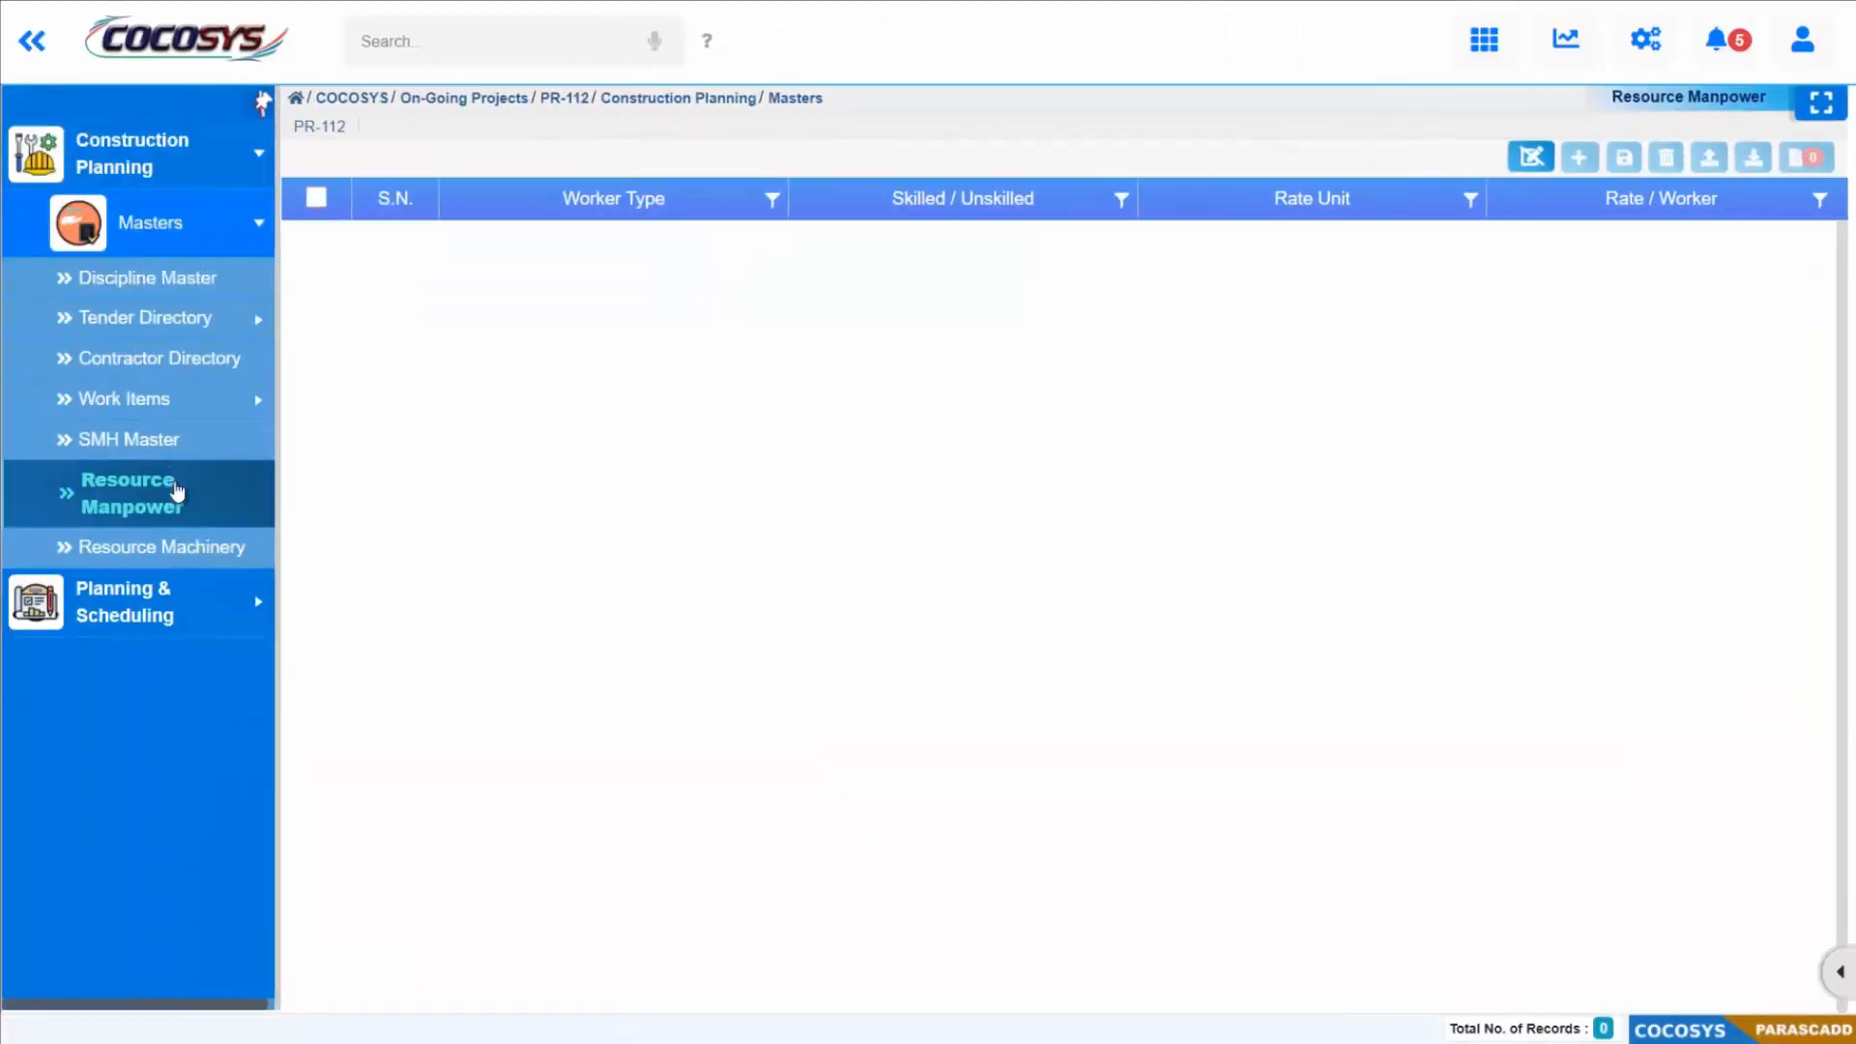
Step: Enable editing of the manpower list and load the Workers file from the COCOSYS_DATA Workers folder for import
click(1532, 158)
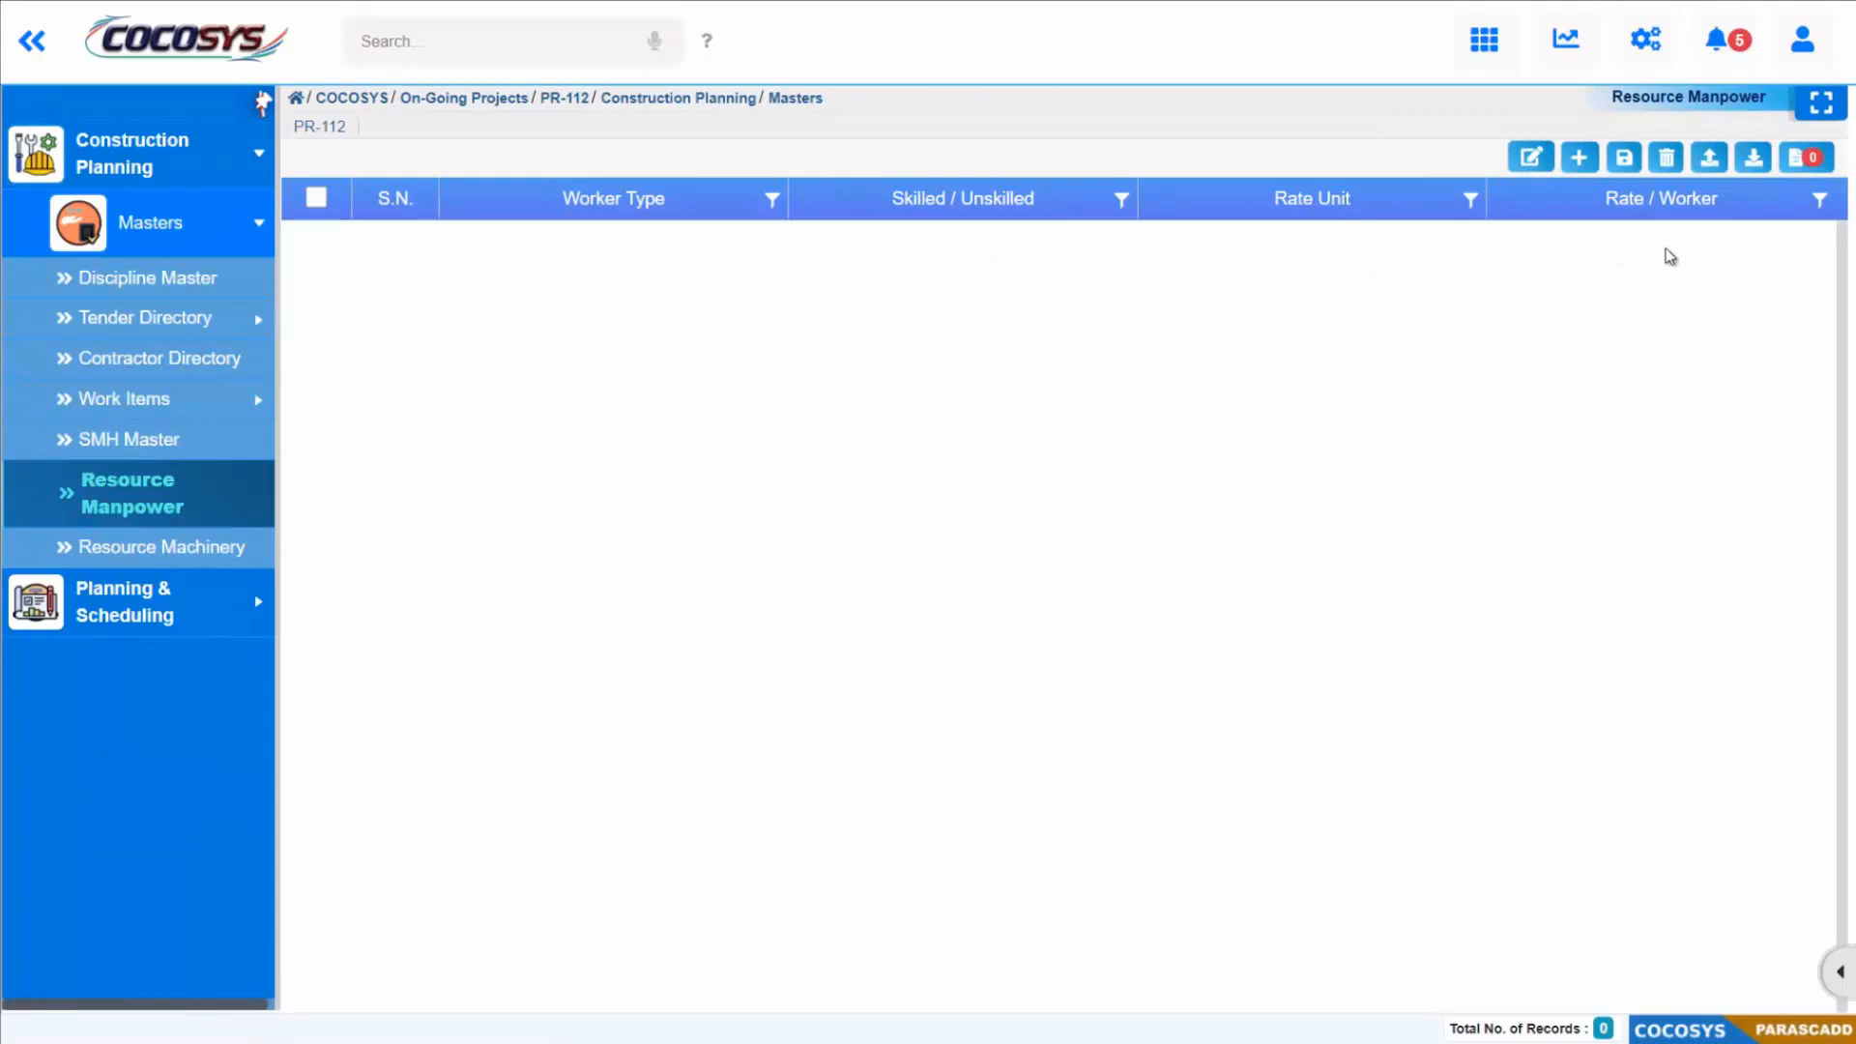
click(1709, 159)
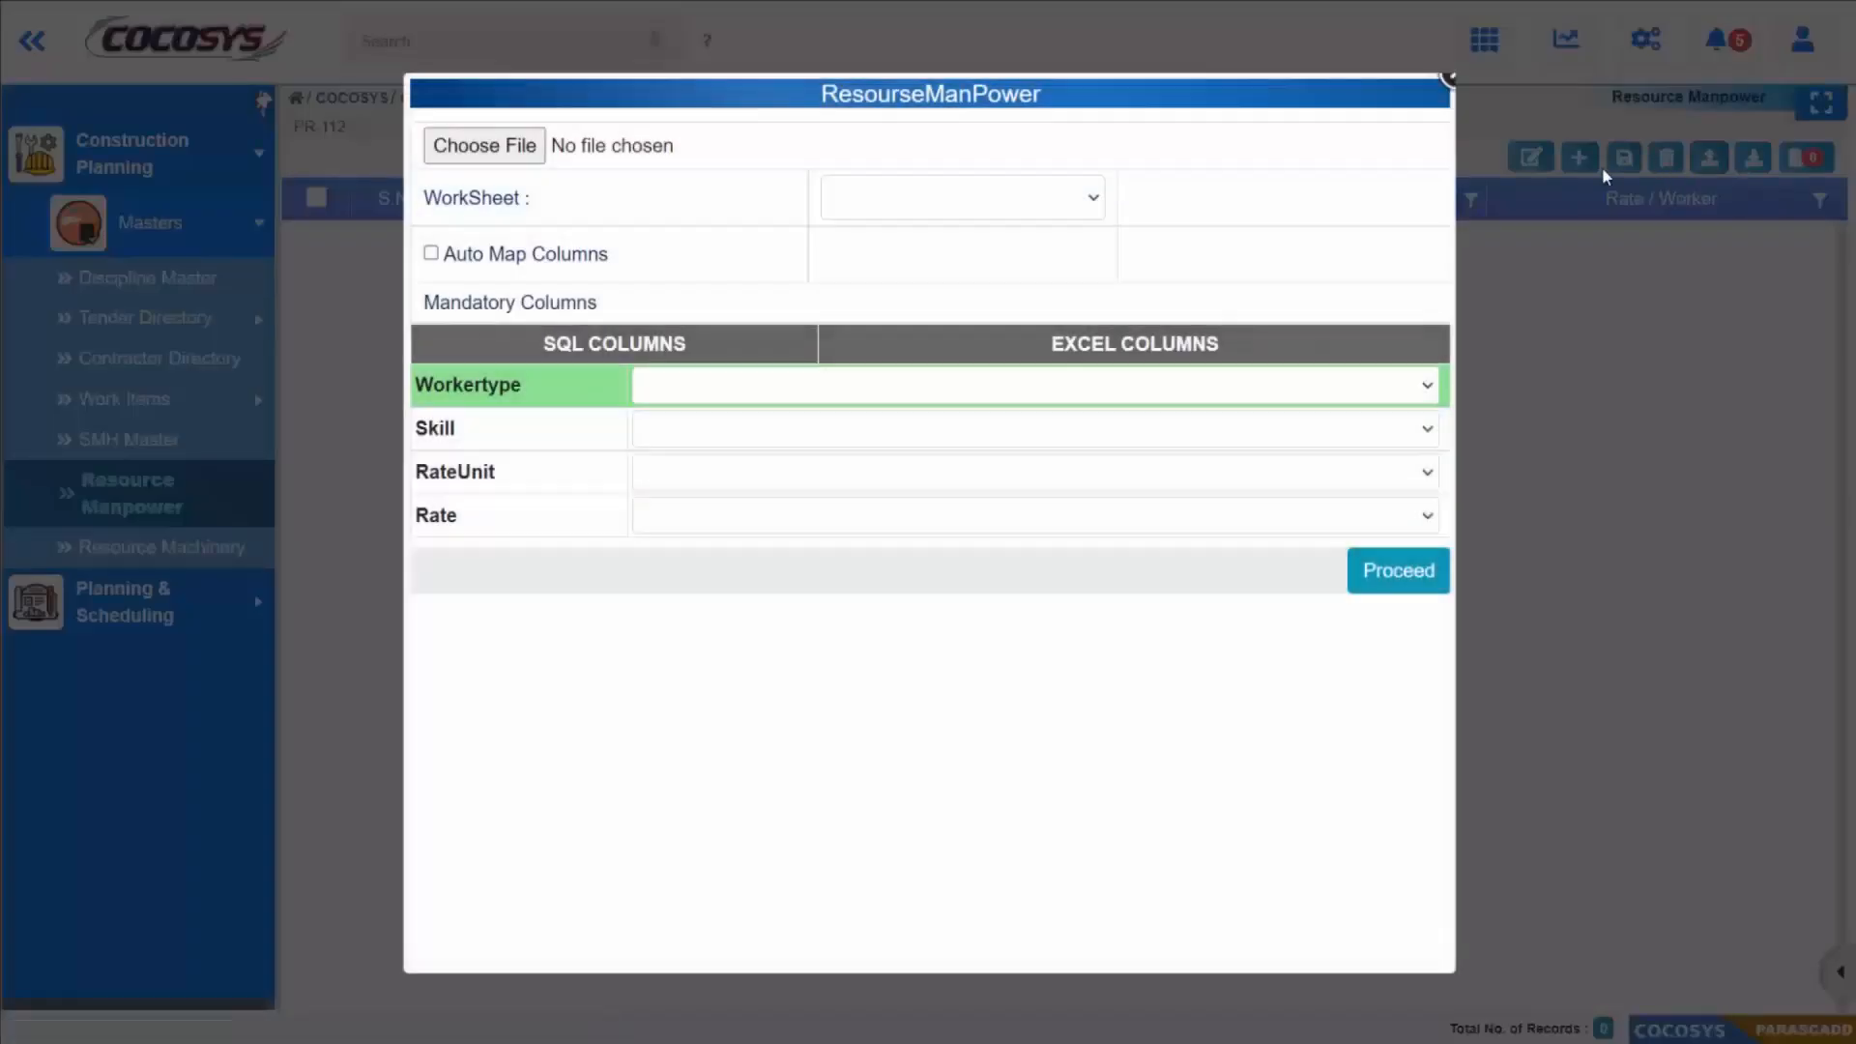
click(477, 145)
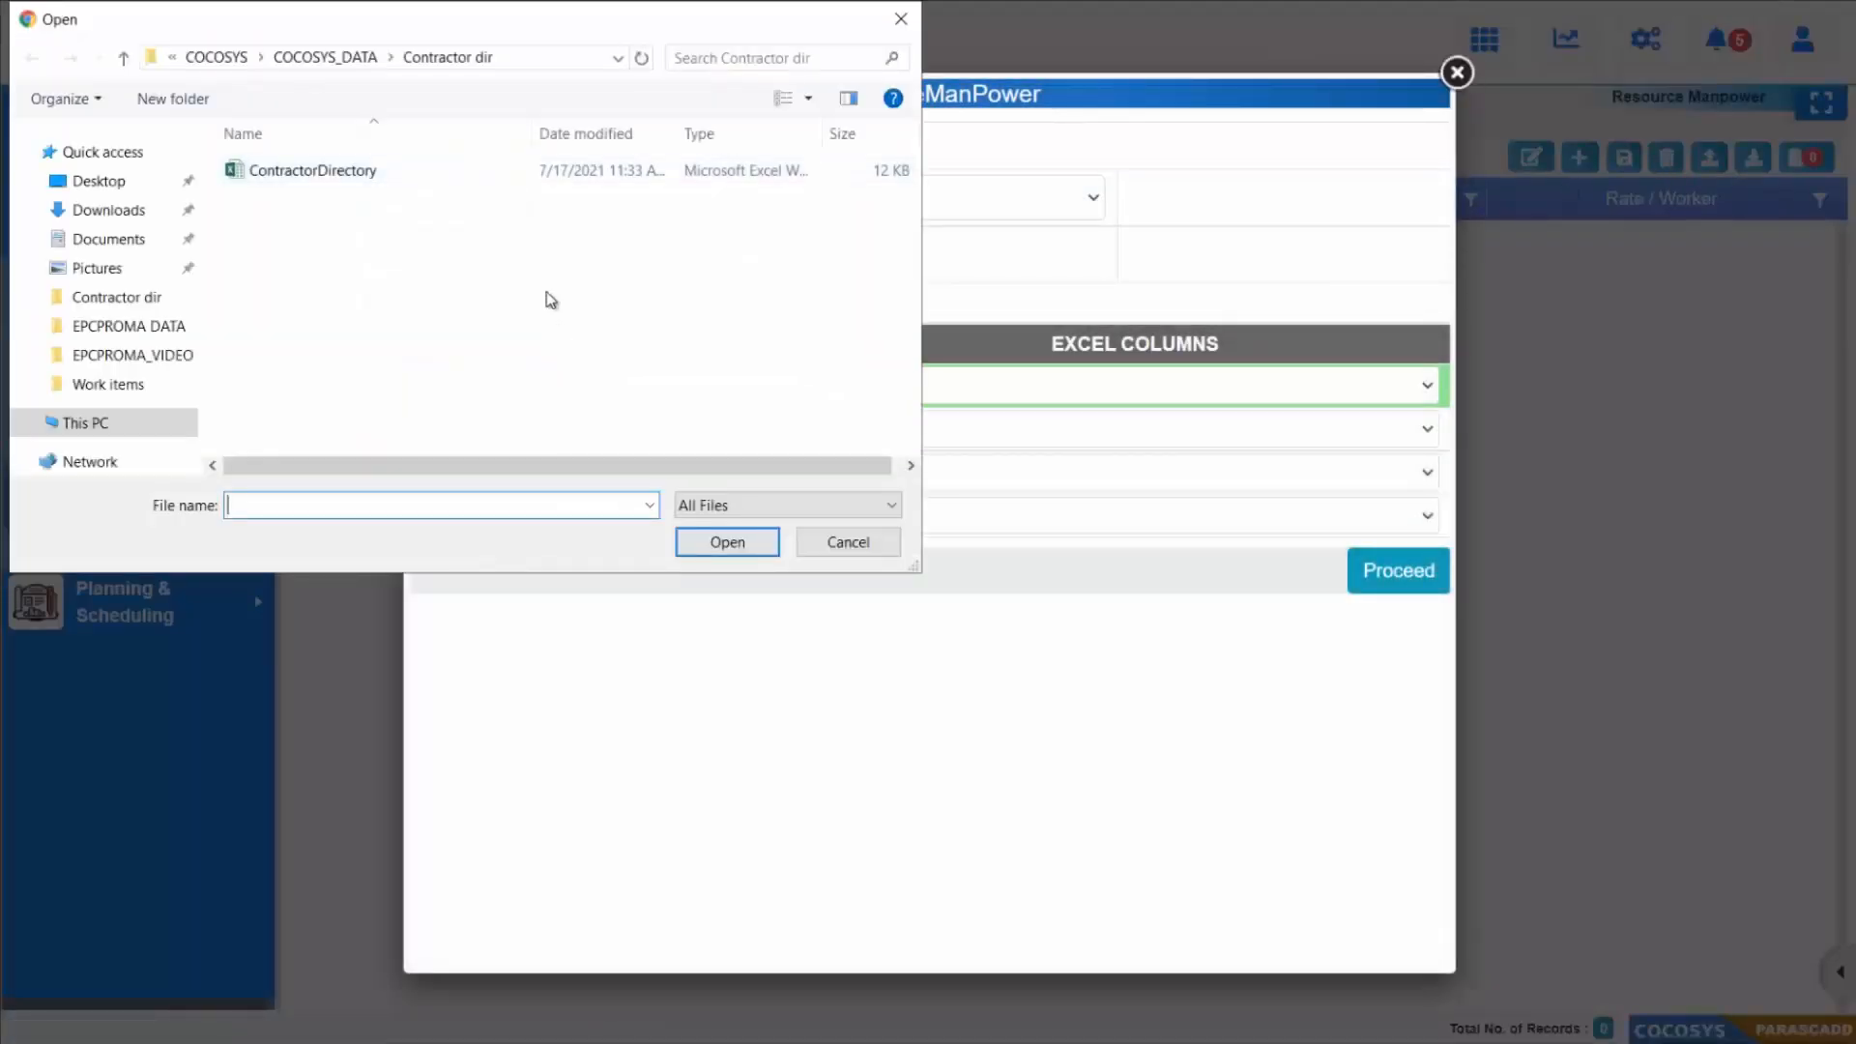
click(354, 57)
double_click(310, 301)
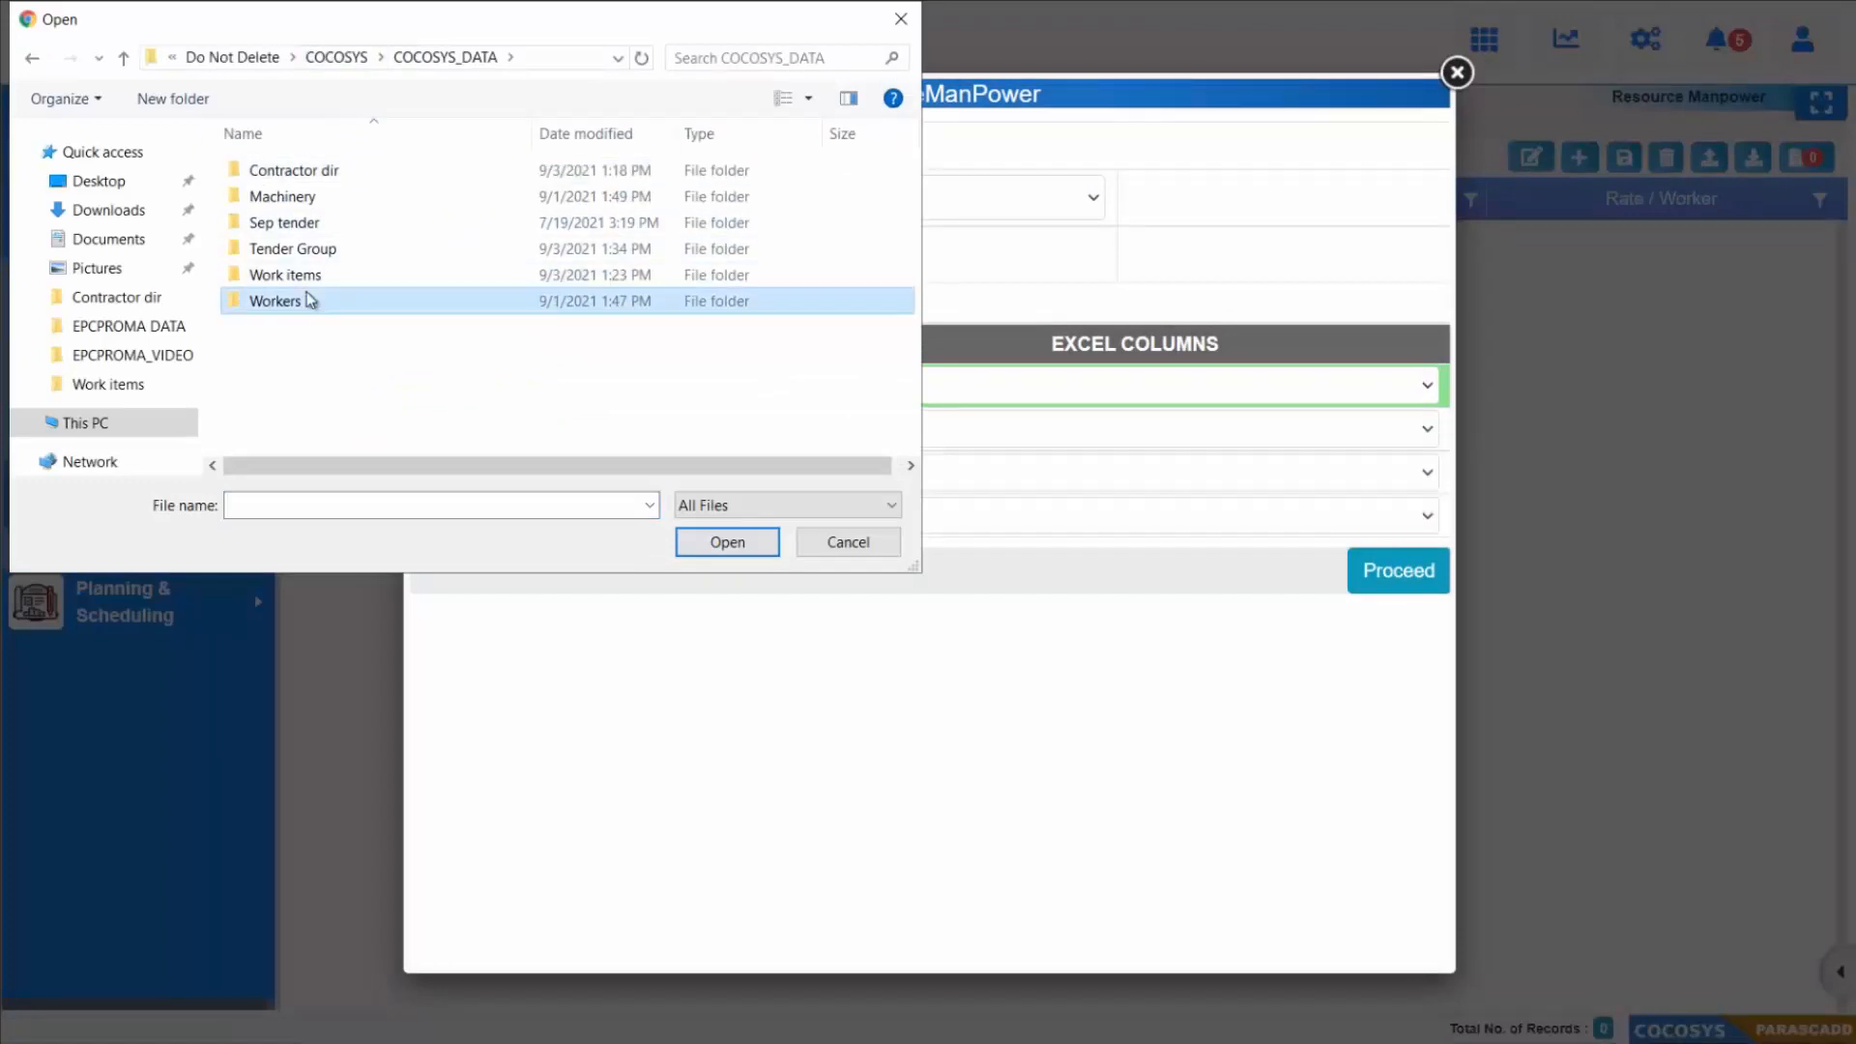
click(333, 171)
click(727, 541)
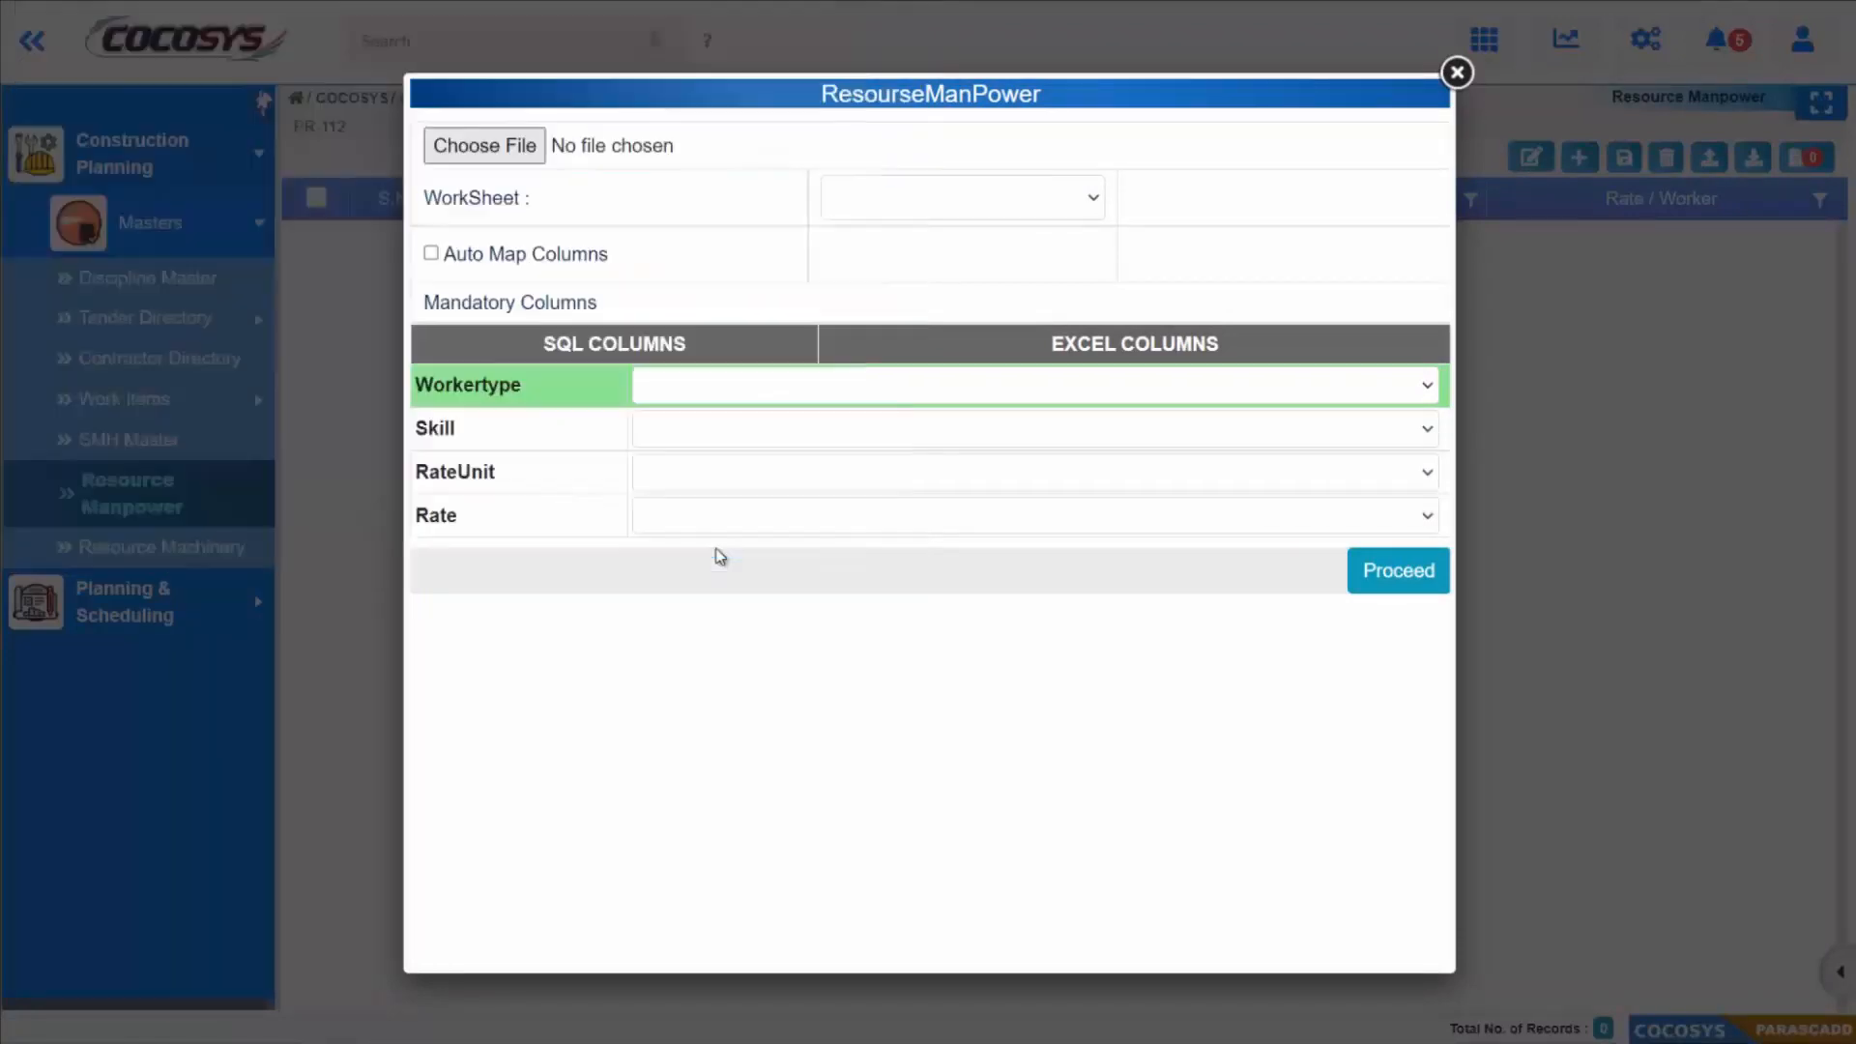
Step: Import the manpower records from worksheet Sheet1$ with the columns mapped automatically
click(904, 201)
click(897, 257)
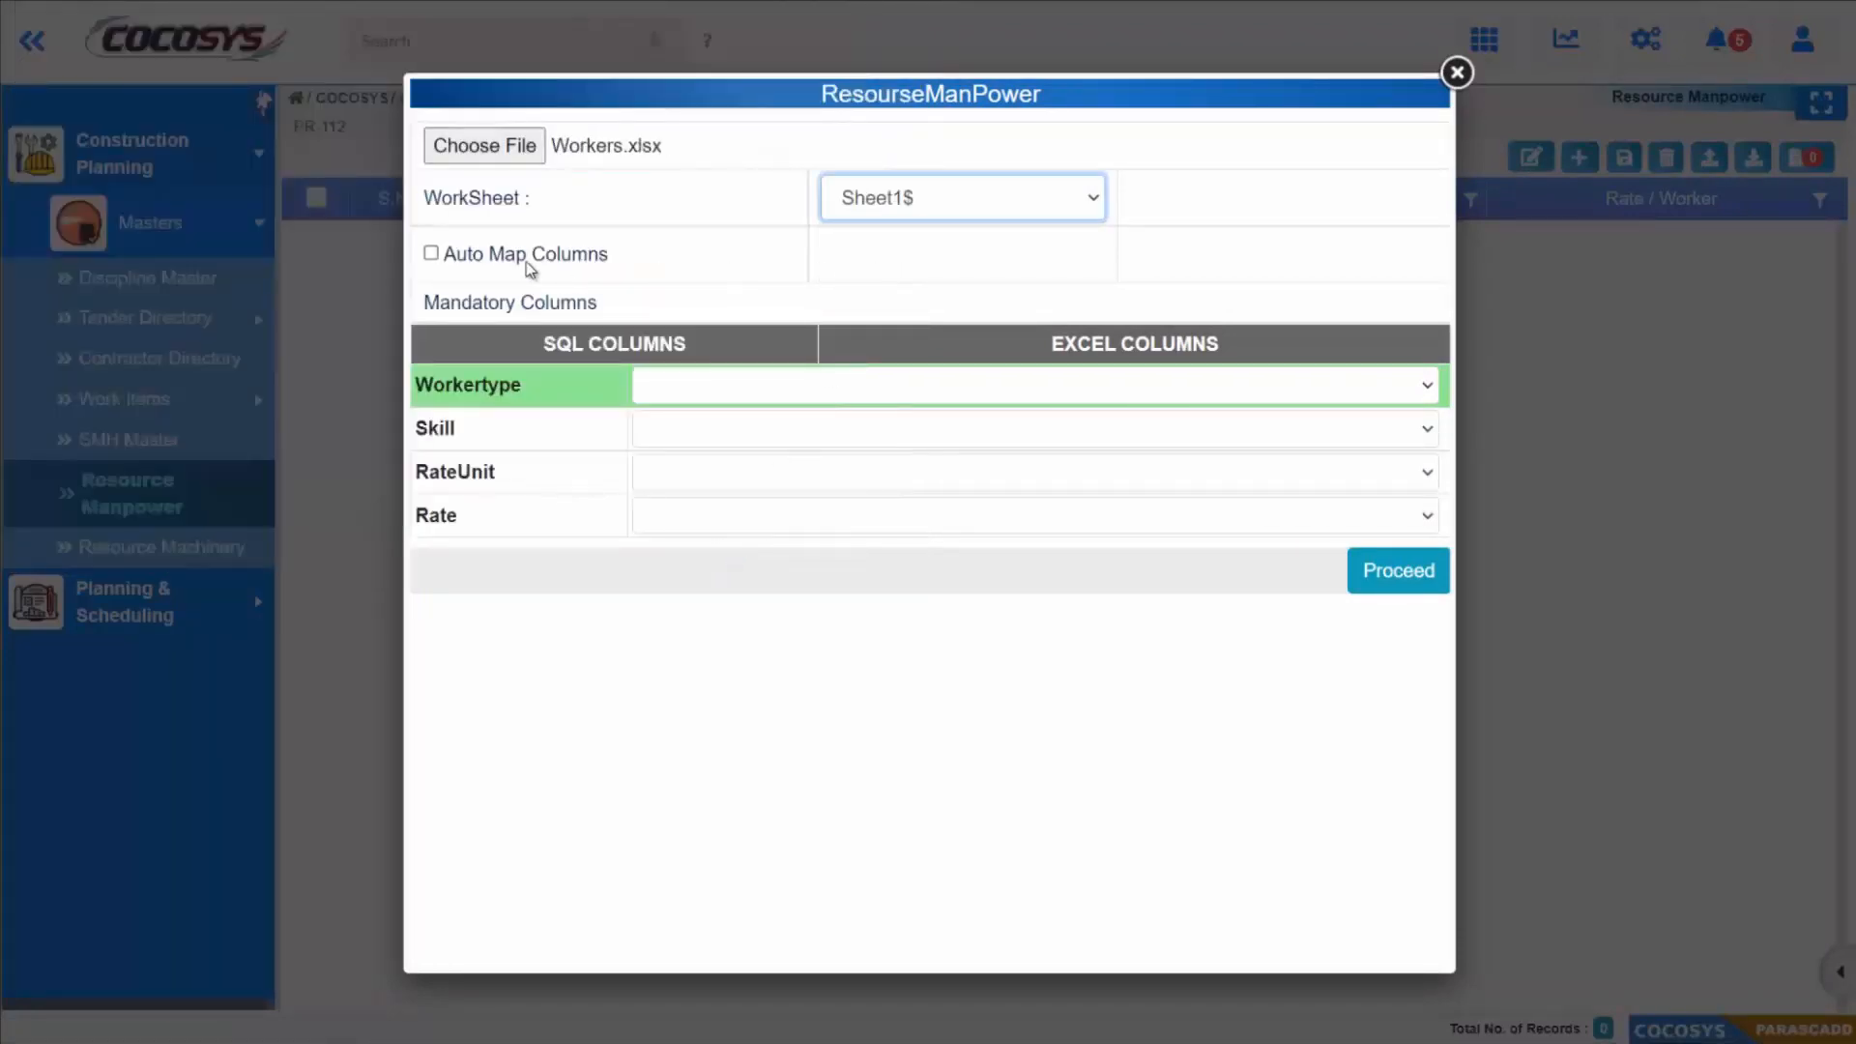
click(519, 256)
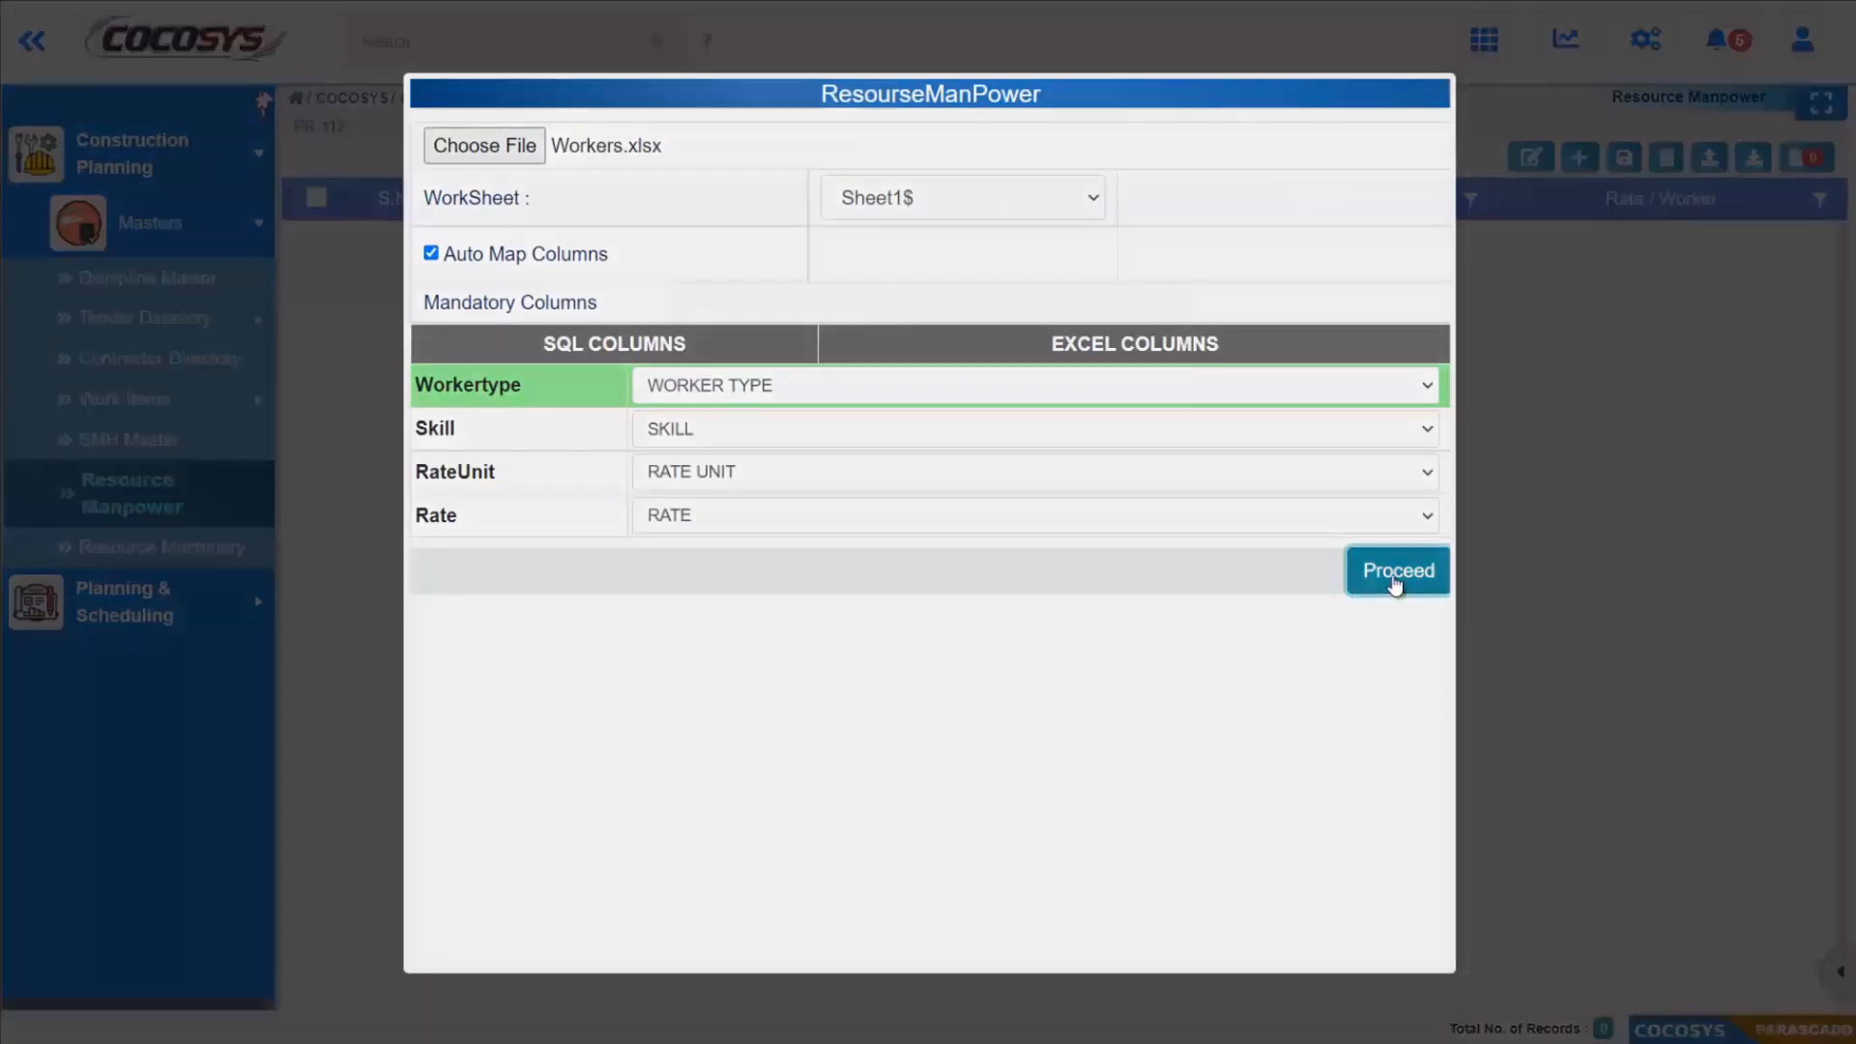
click(1374, 588)
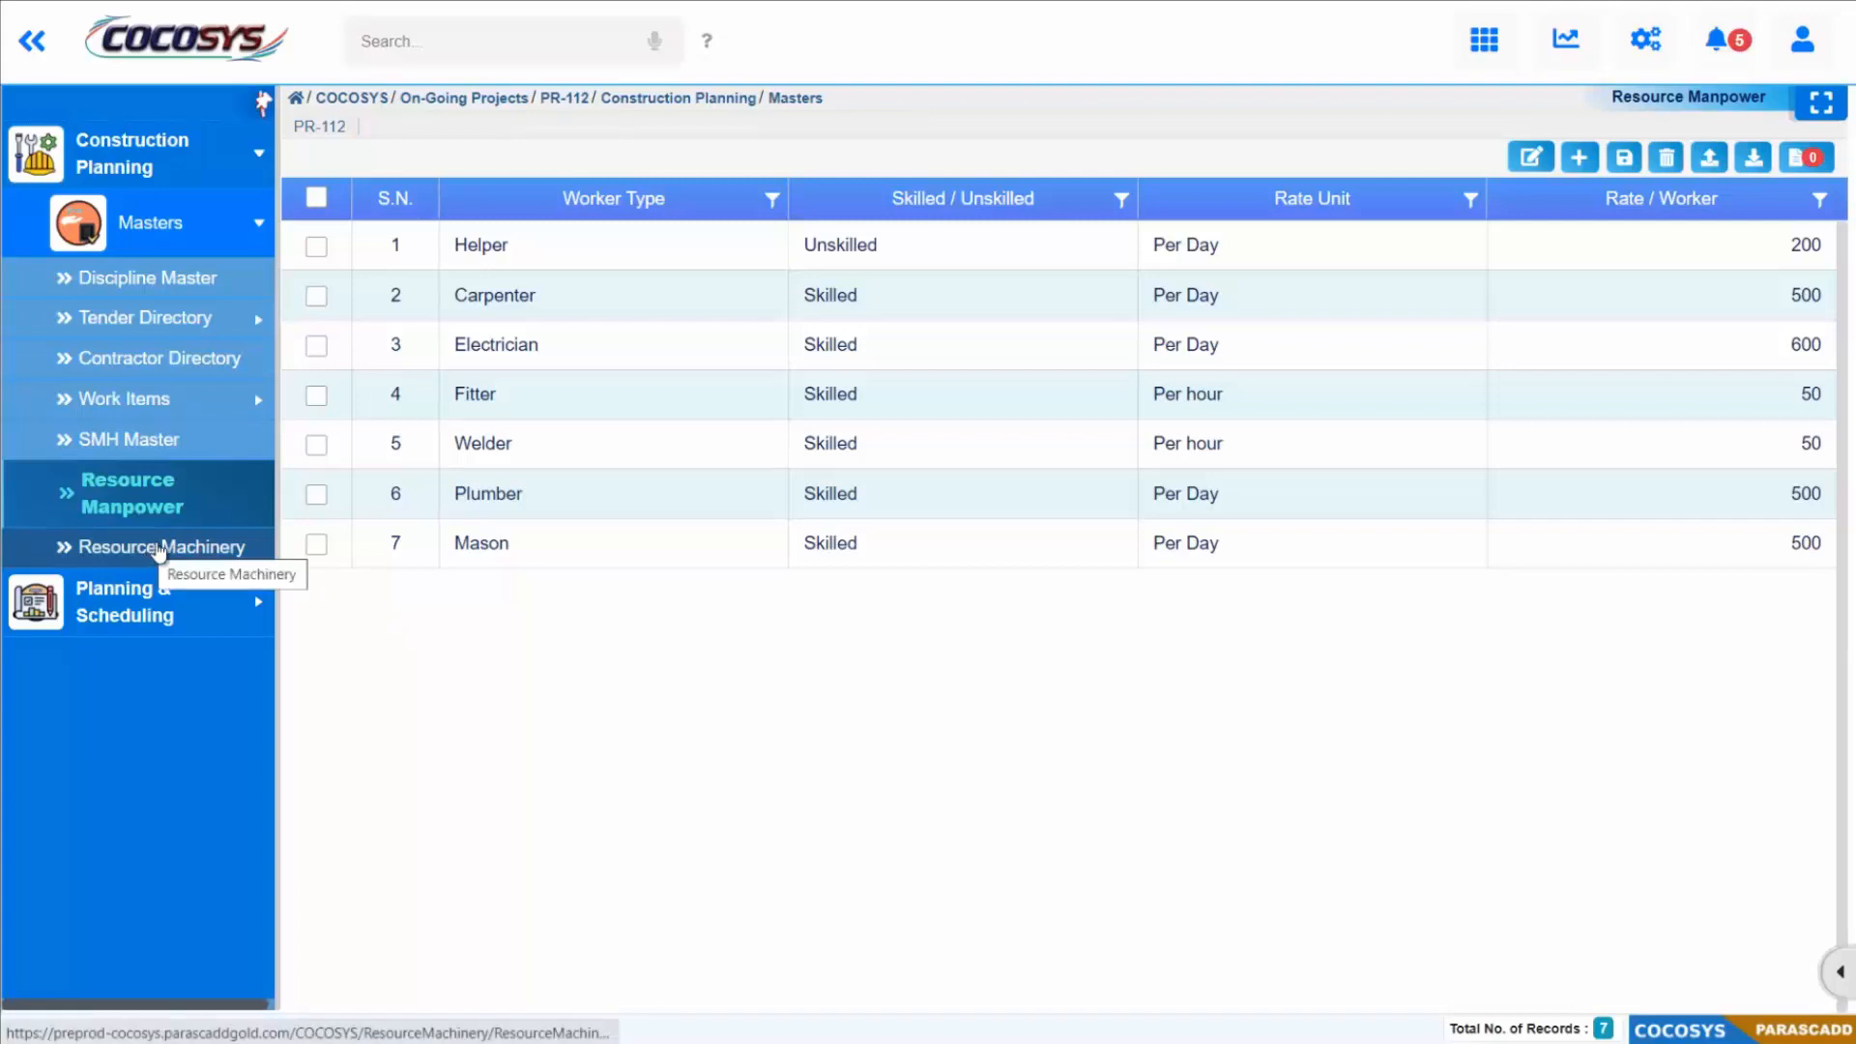
Step: Open the Resource Machinery master for editing and load Machinery.xlsx from the COCOSYS_DATA Machinery folder for import
click(162, 547)
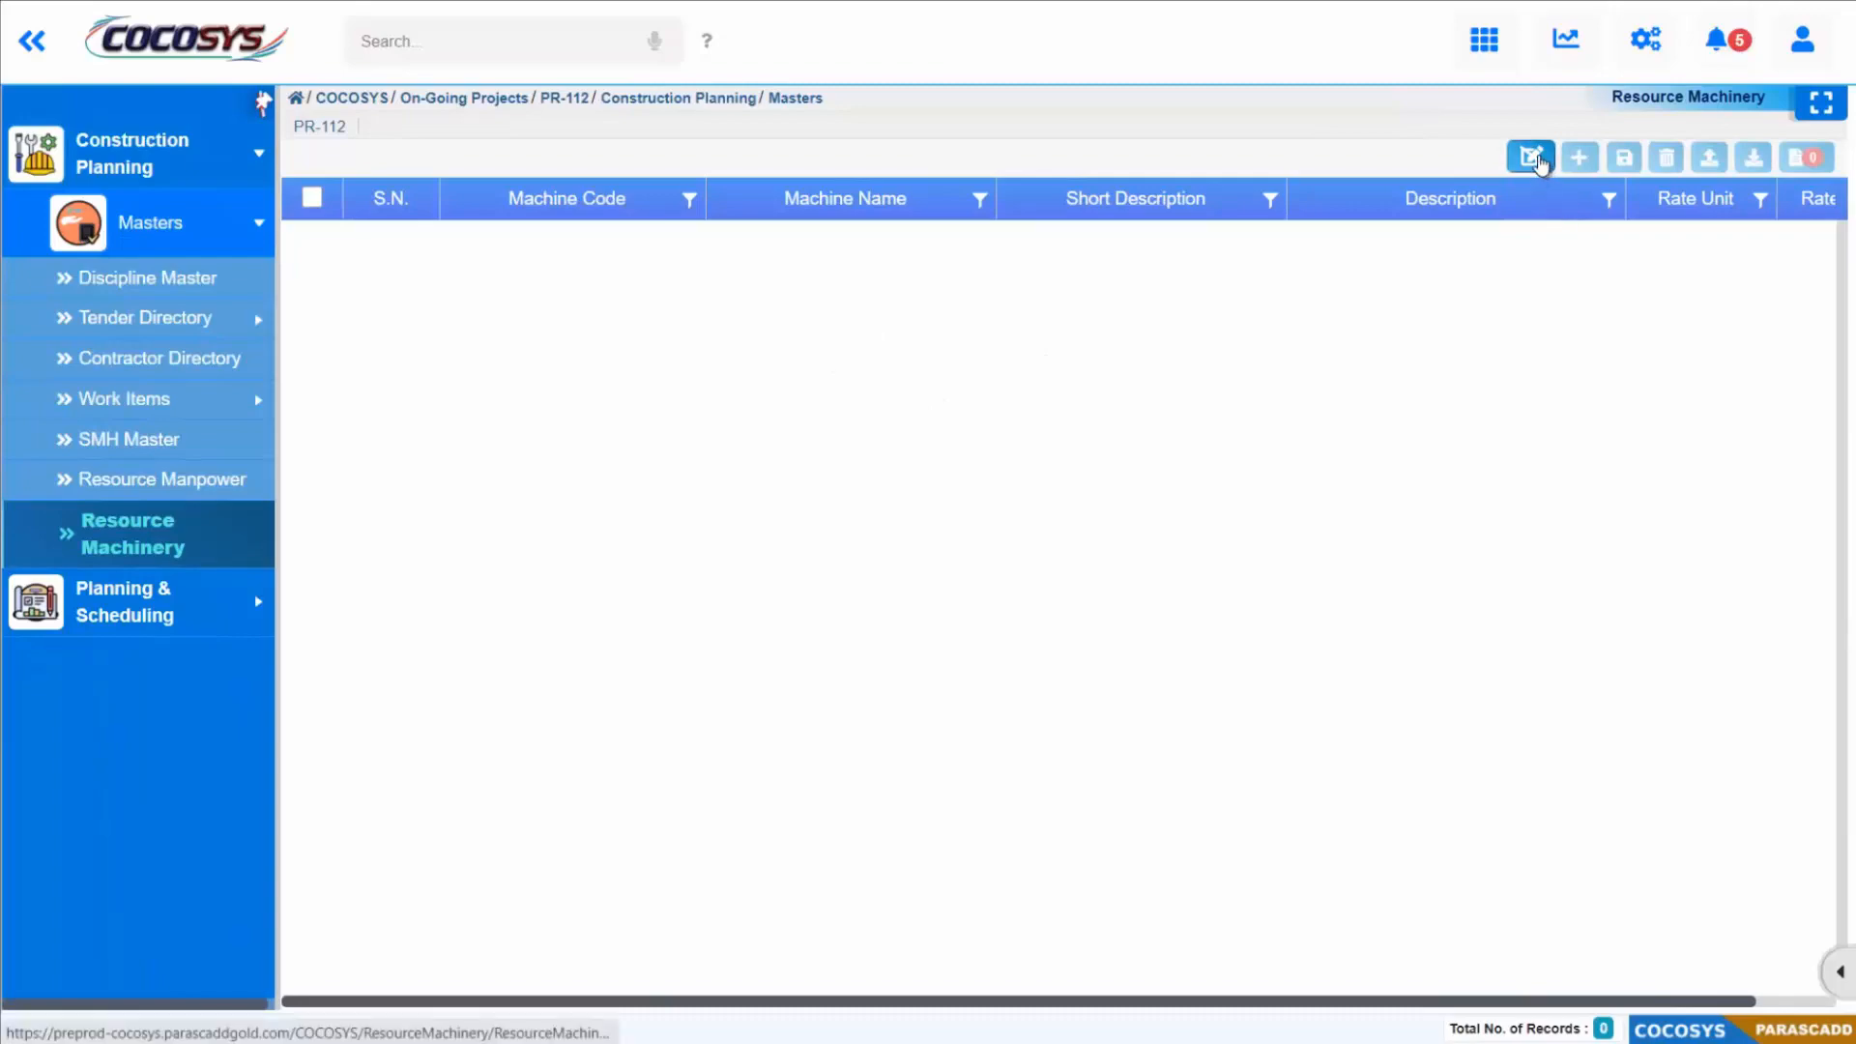
click(1718, 159)
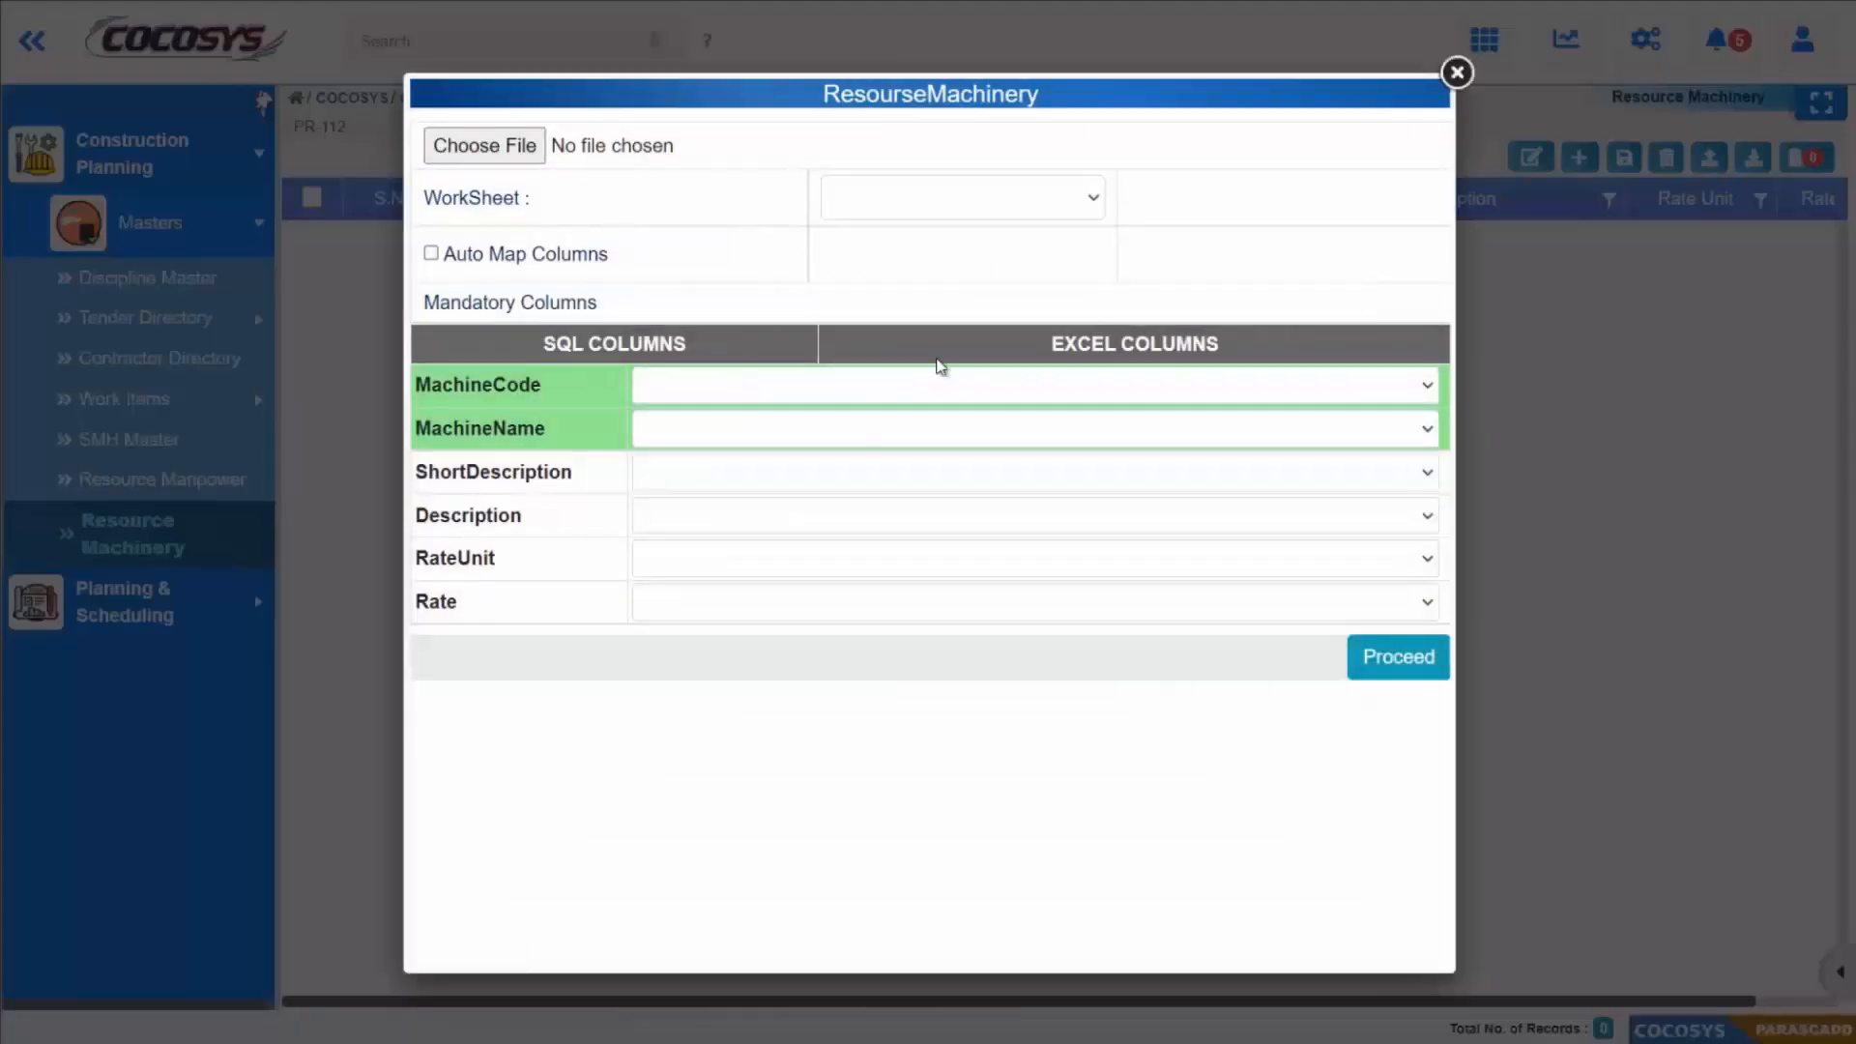
click(519, 147)
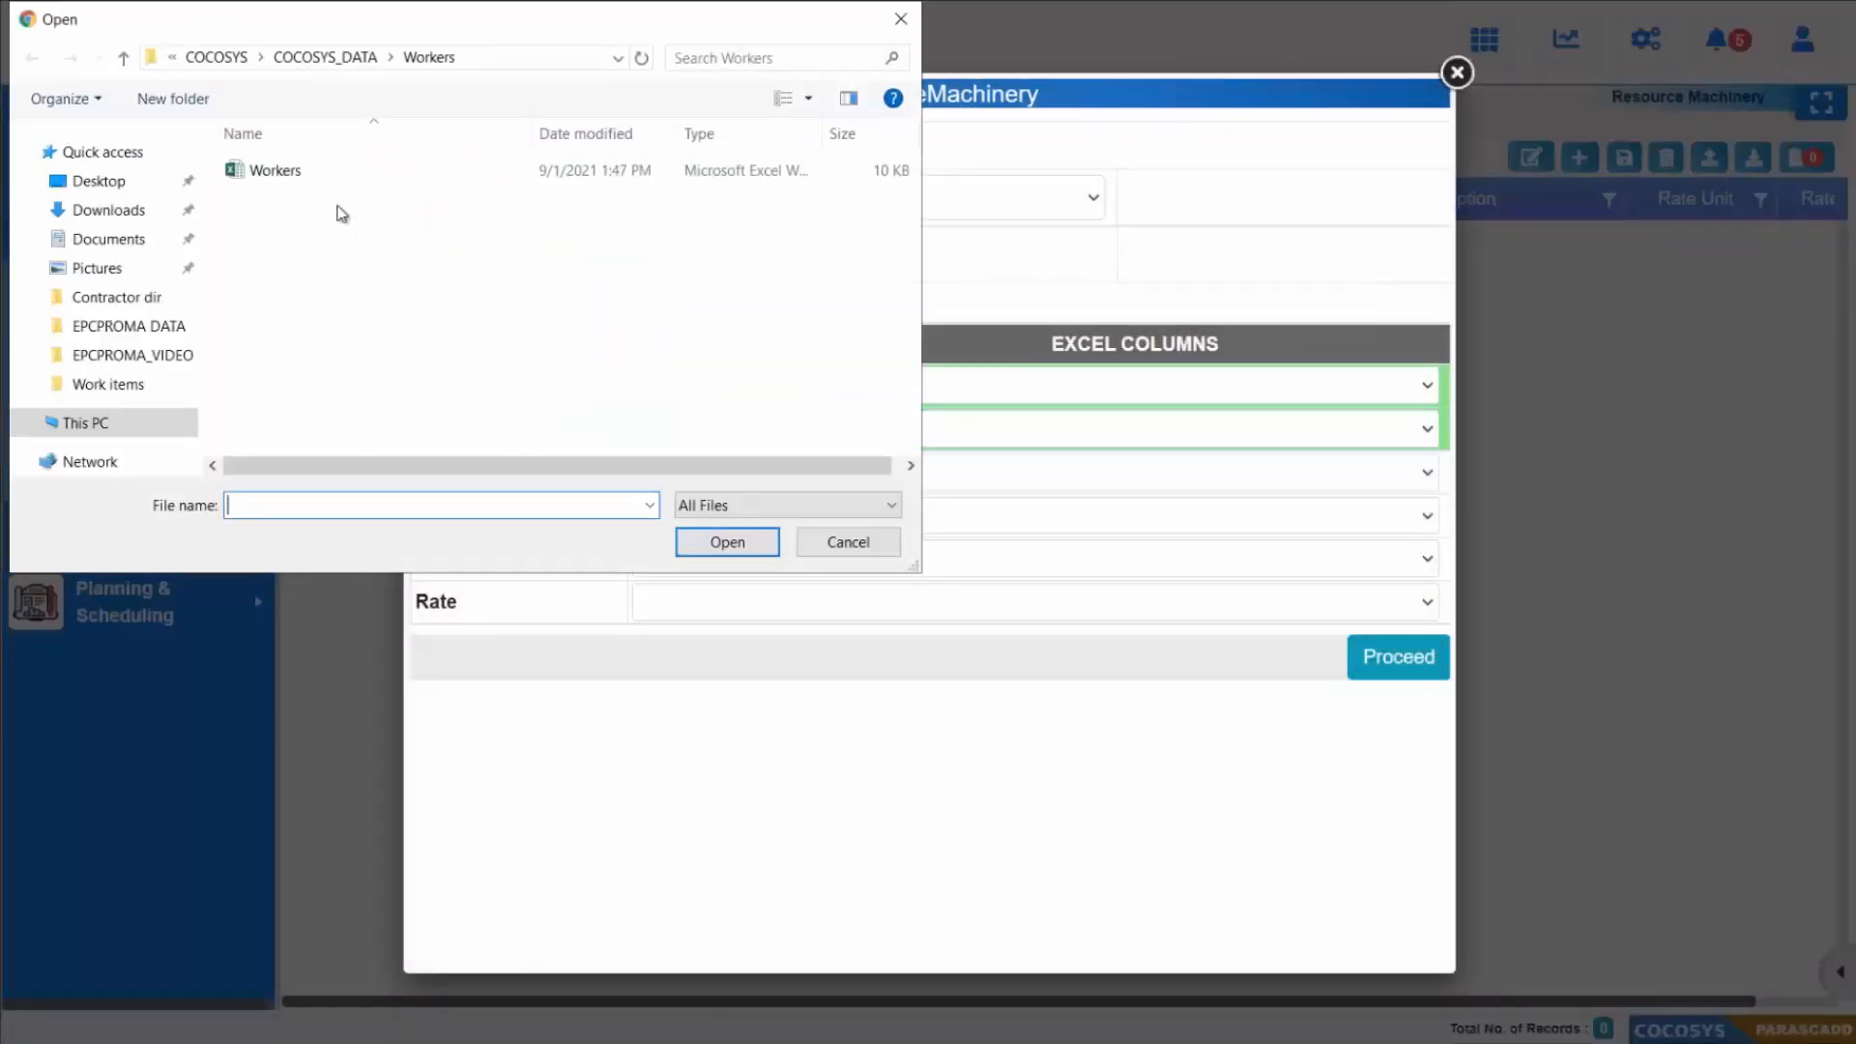
click(329, 61)
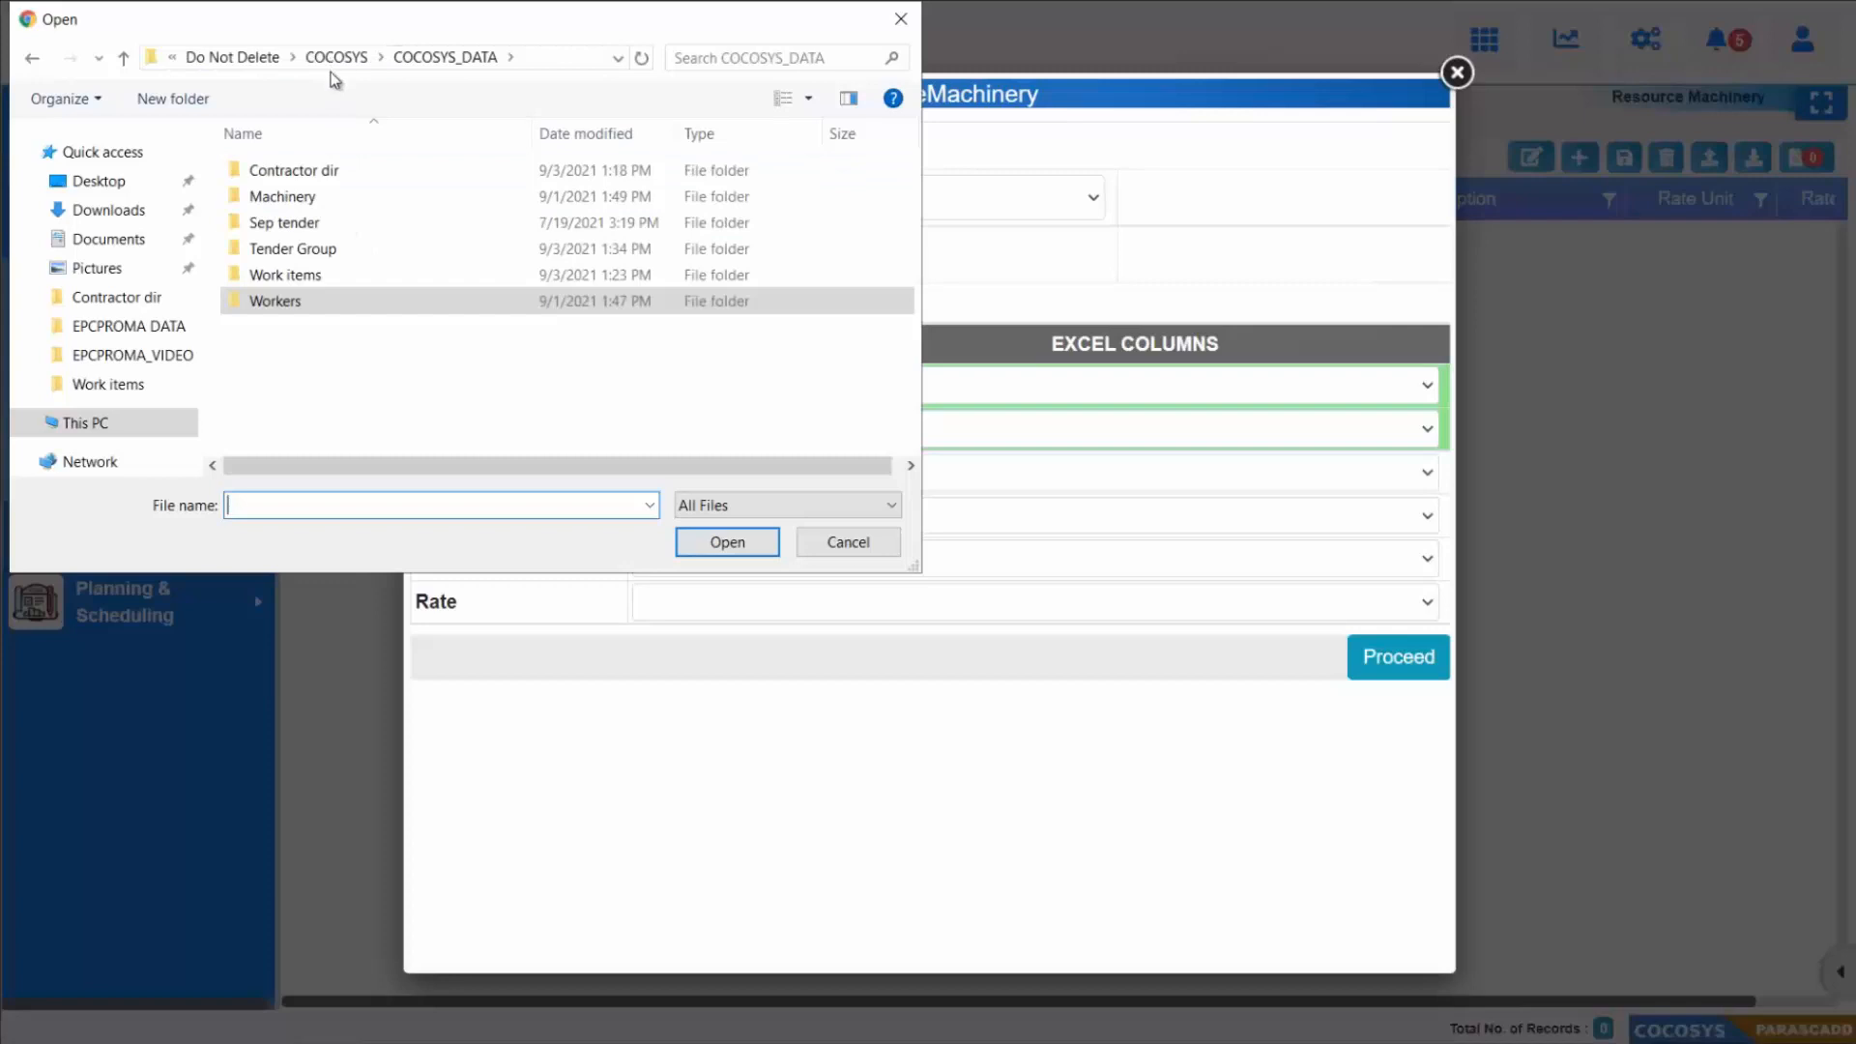
click(325, 196)
double_click(325, 195)
click(335, 171)
click(725, 542)
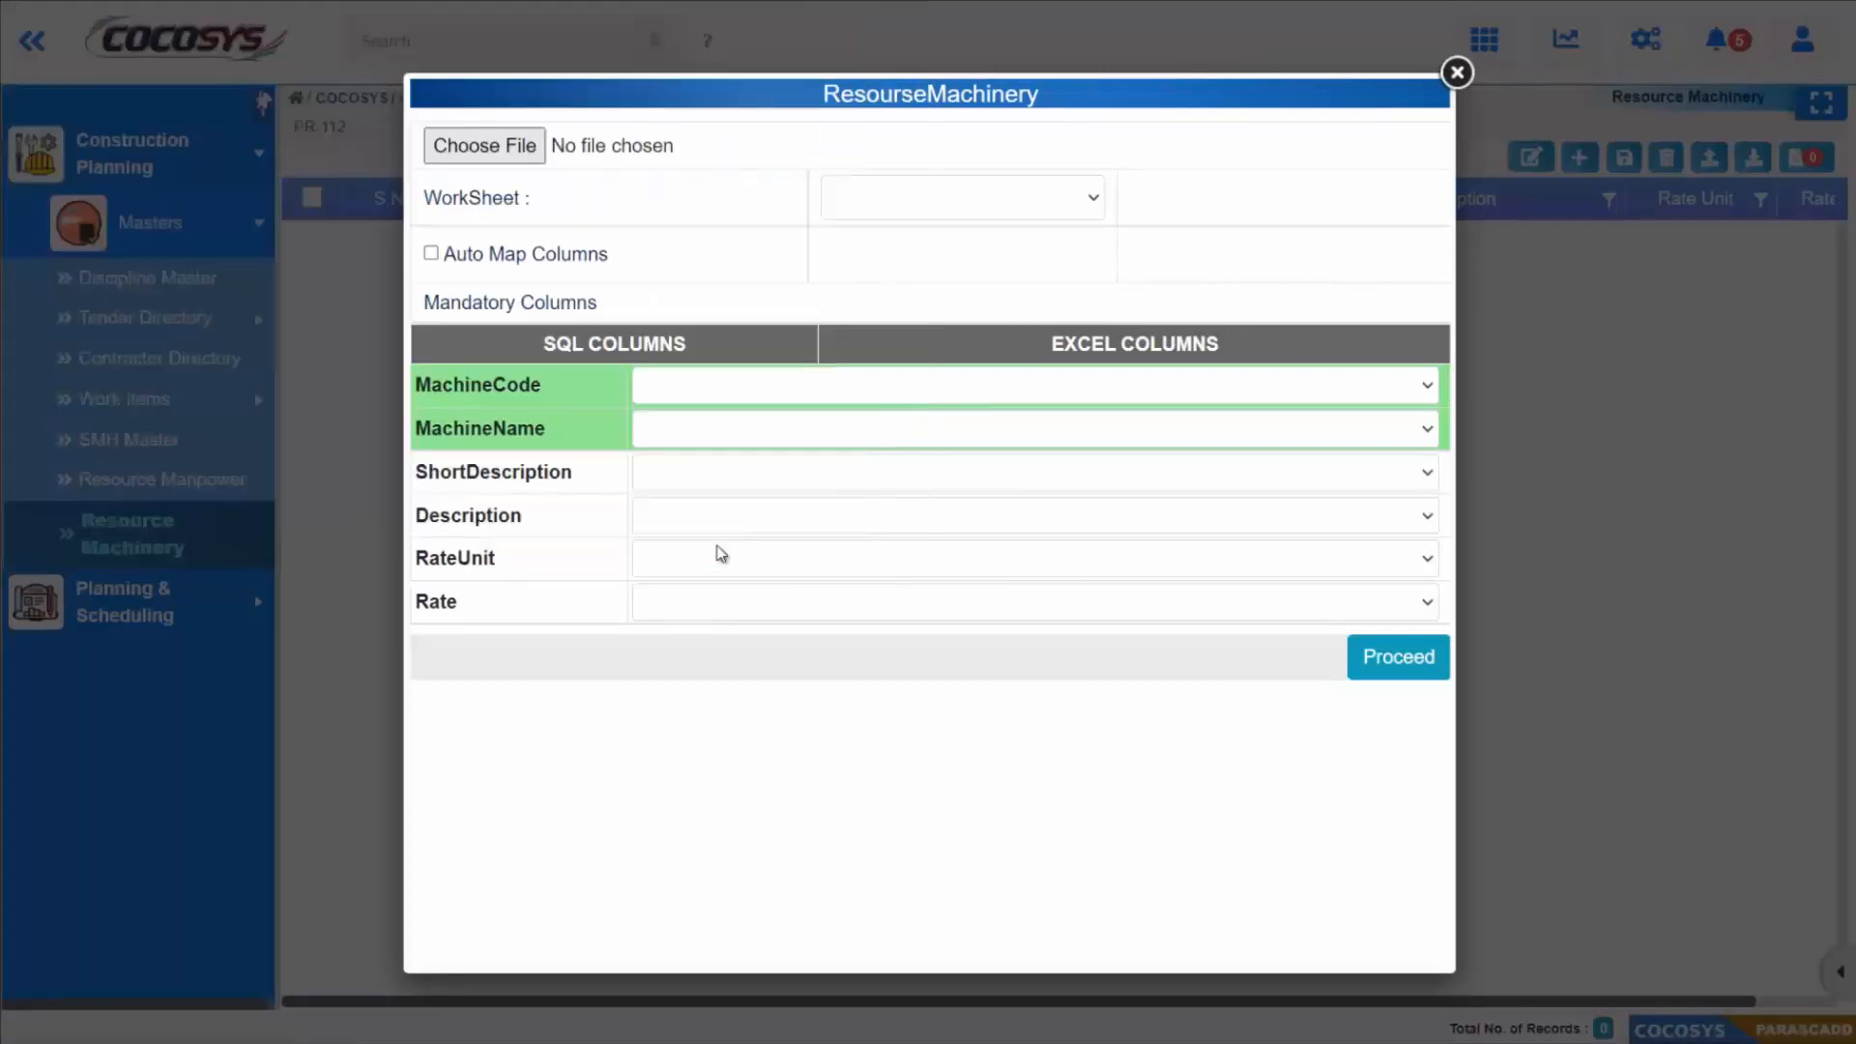
Step: Import the machinery records from worksheet Sheet1$ with automatically mapped columns and review the imported list through its Rate / Unit column
click(870, 198)
click(874, 257)
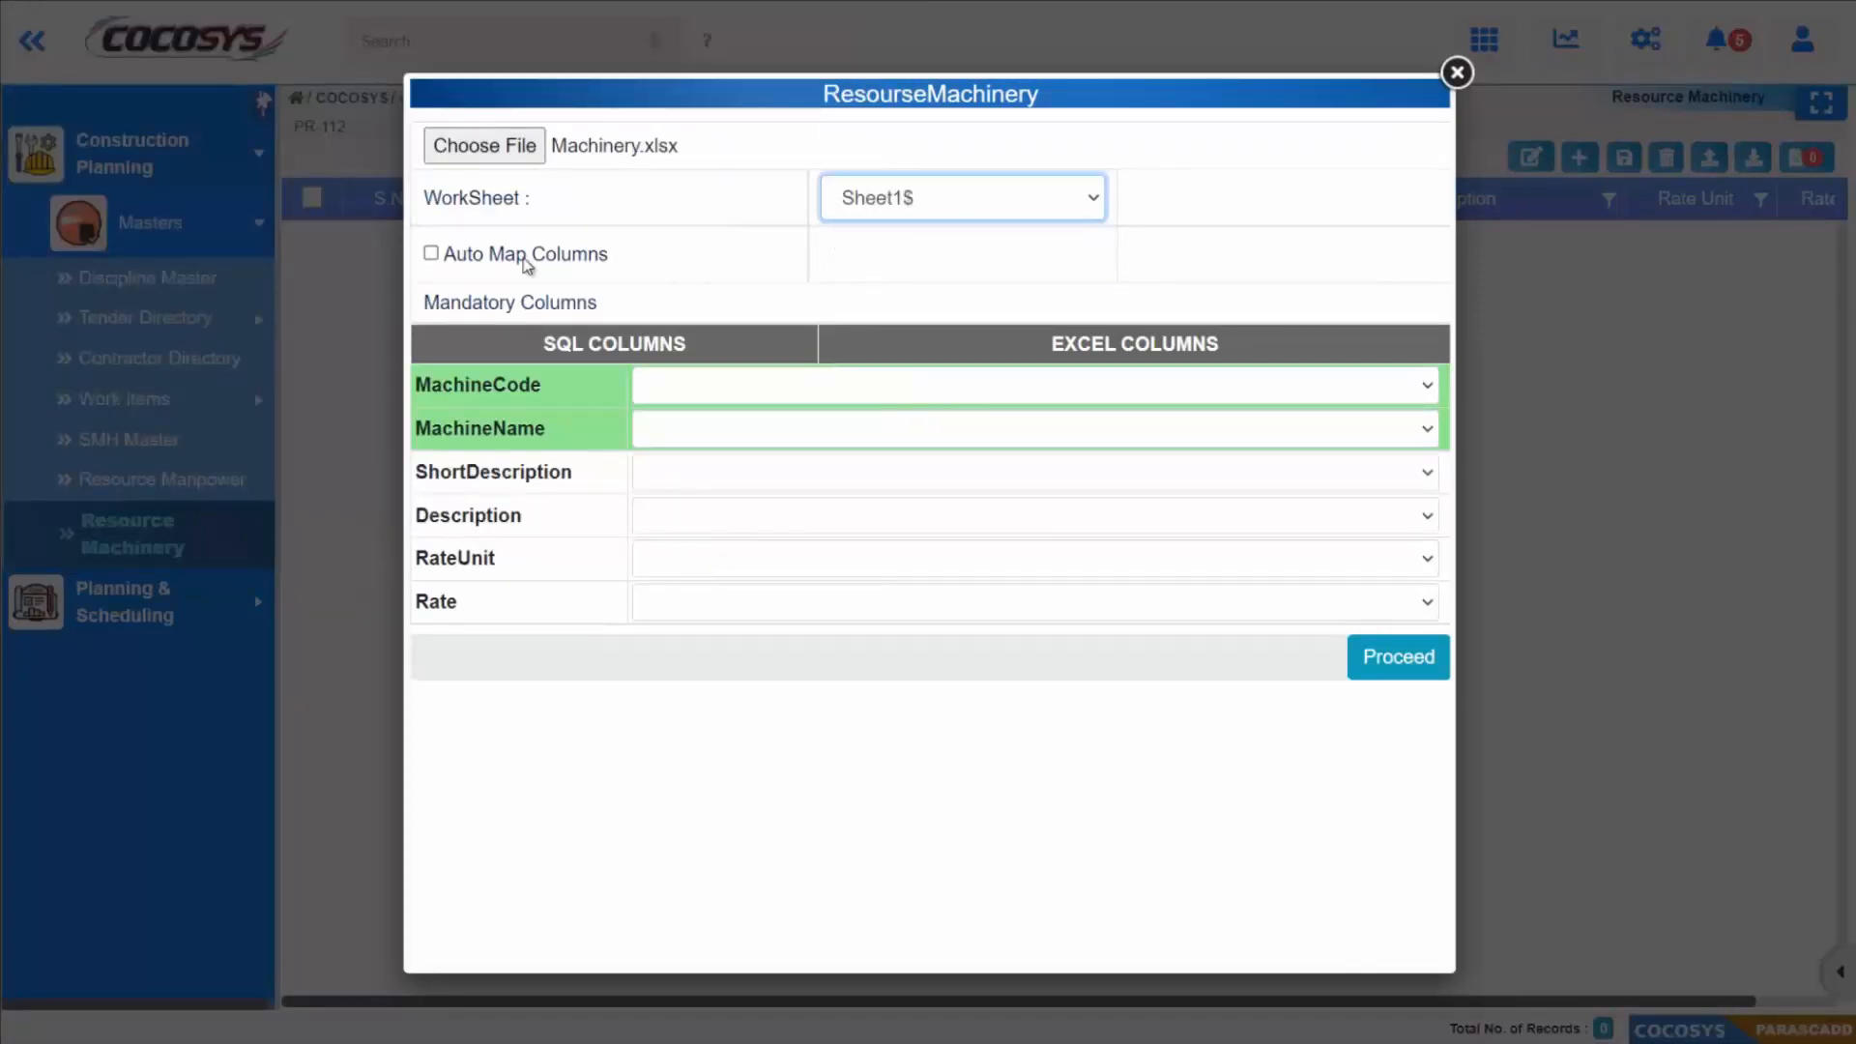
click(473, 261)
click(704, 565)
click(764, 717)
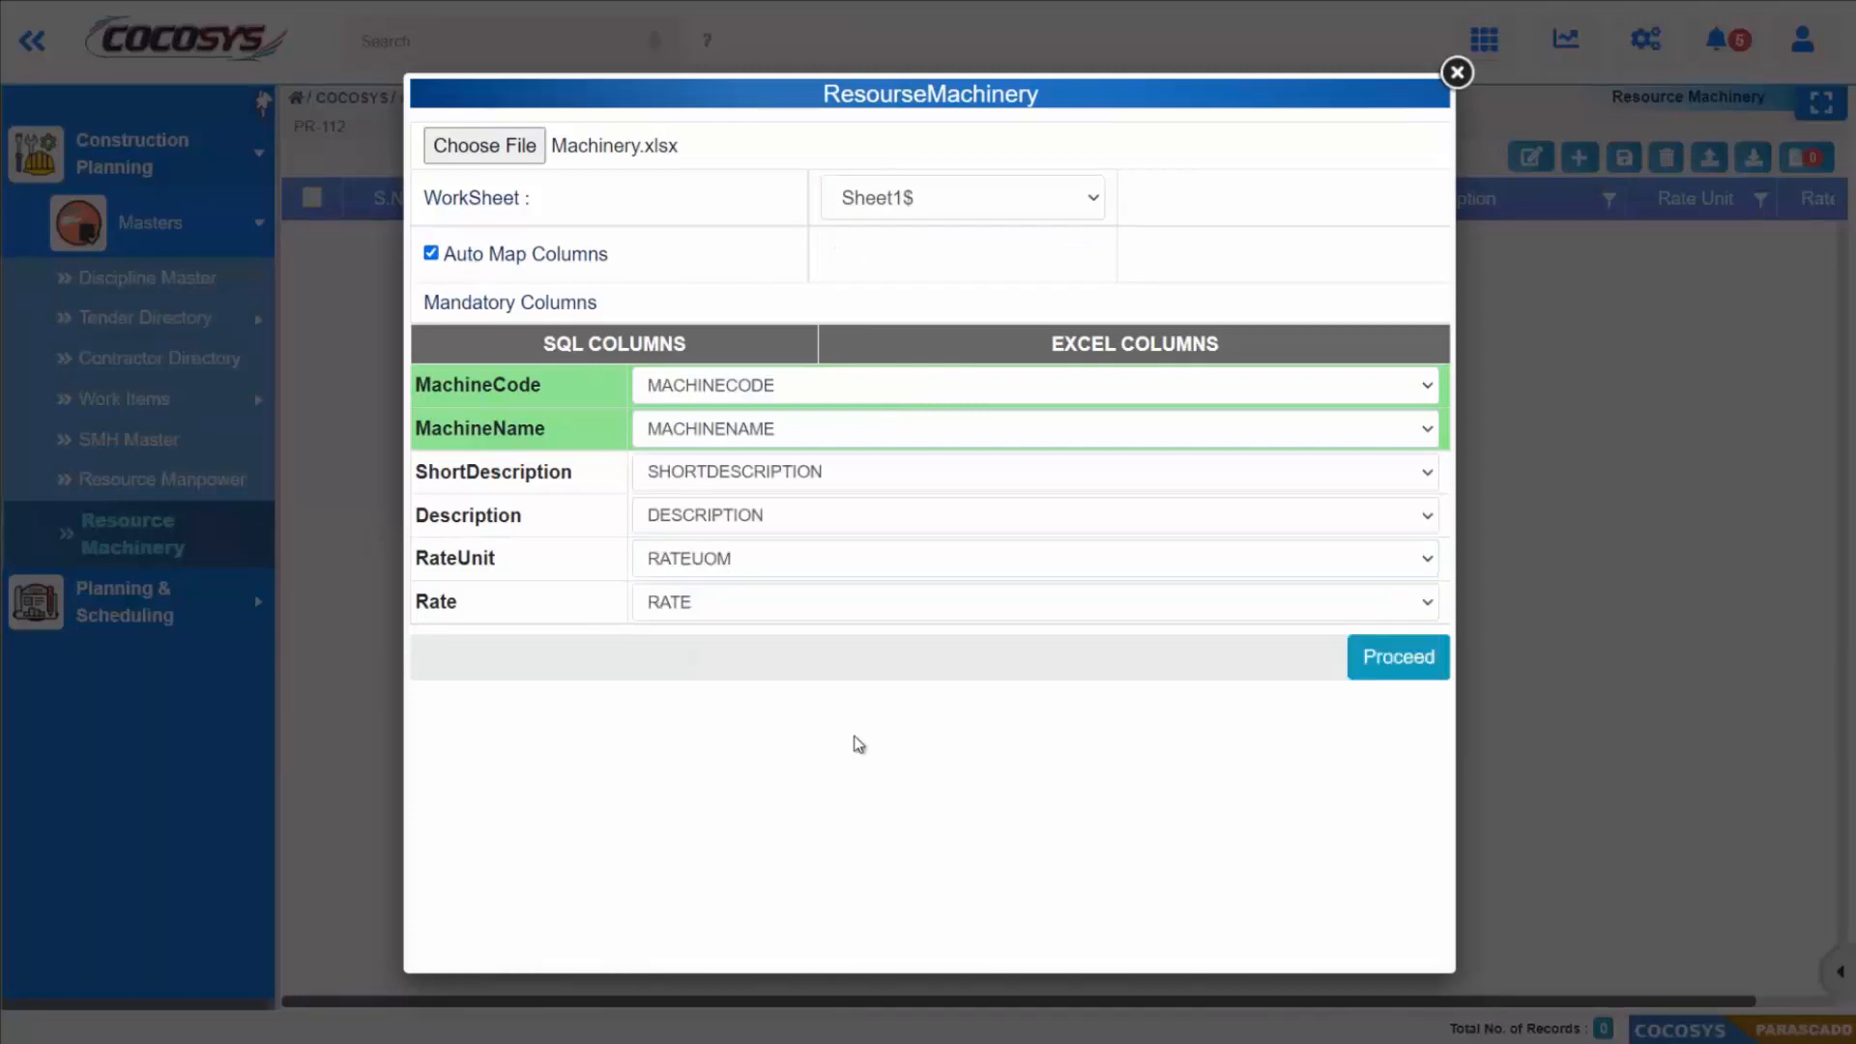
click(1402, 660)
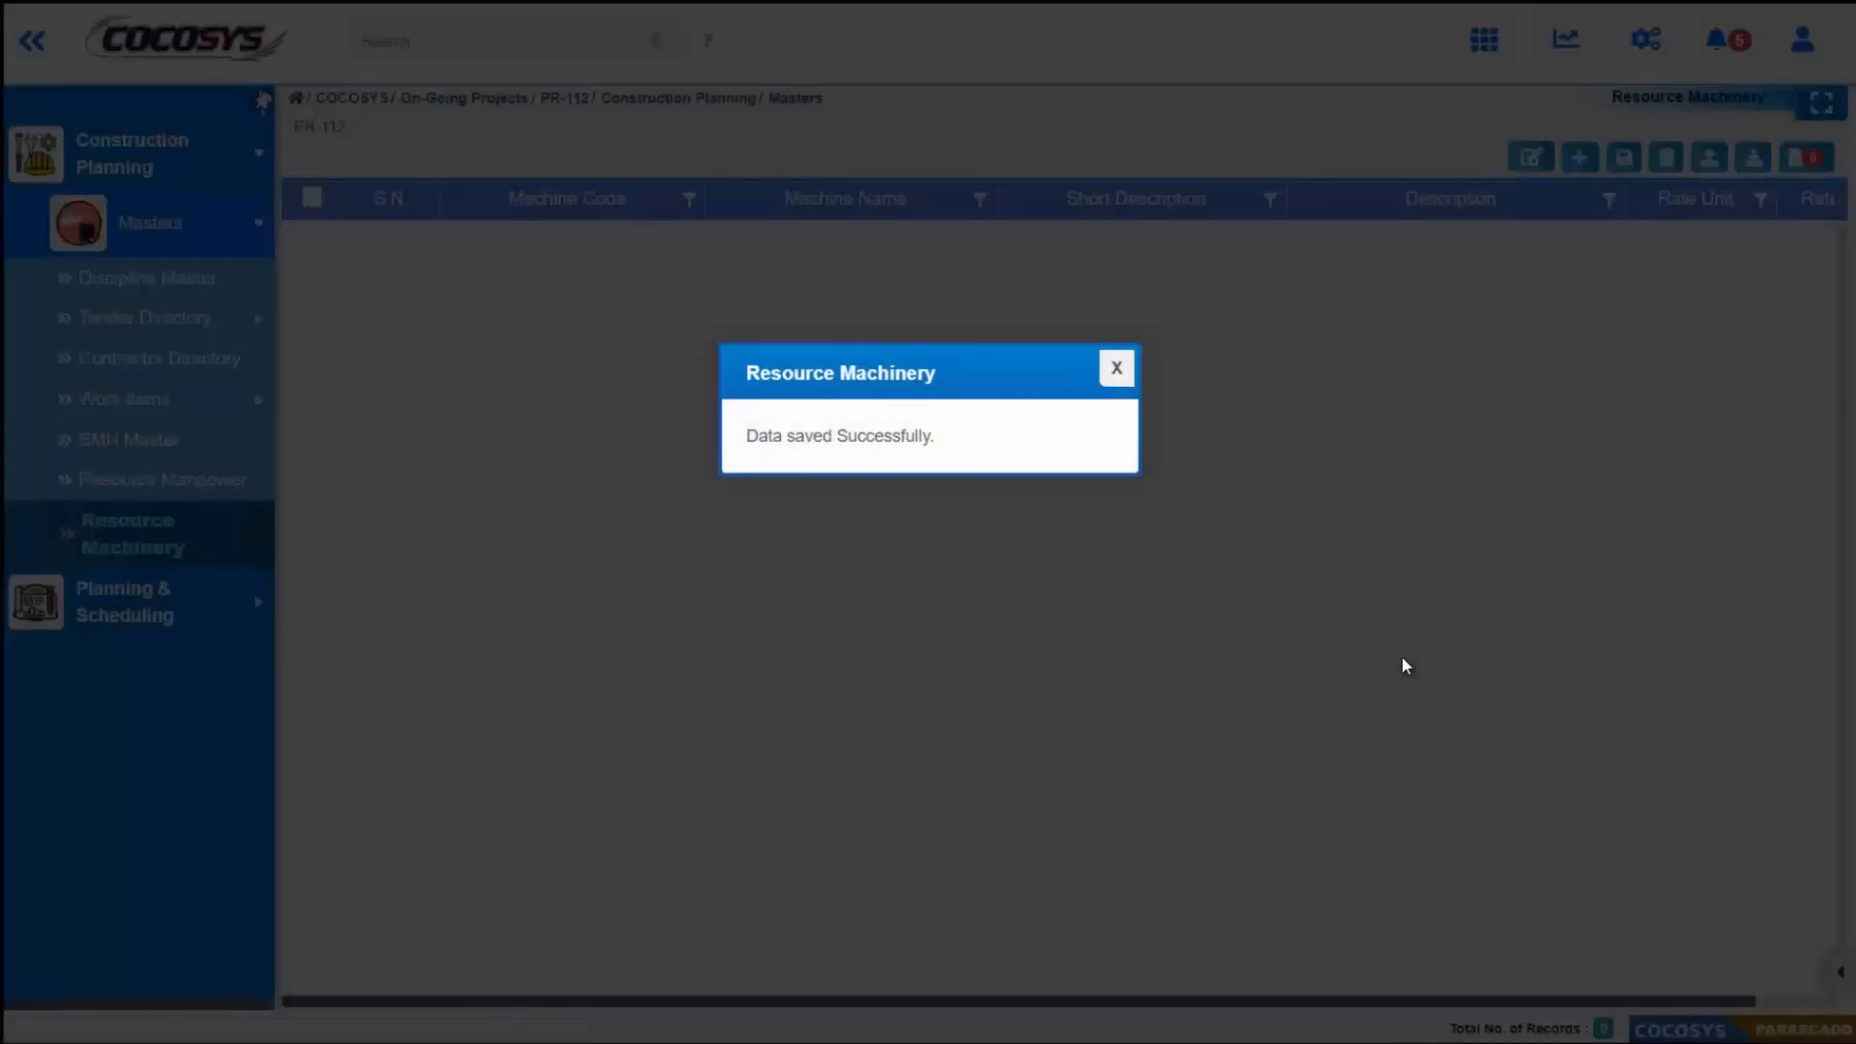
click(1118, 381)
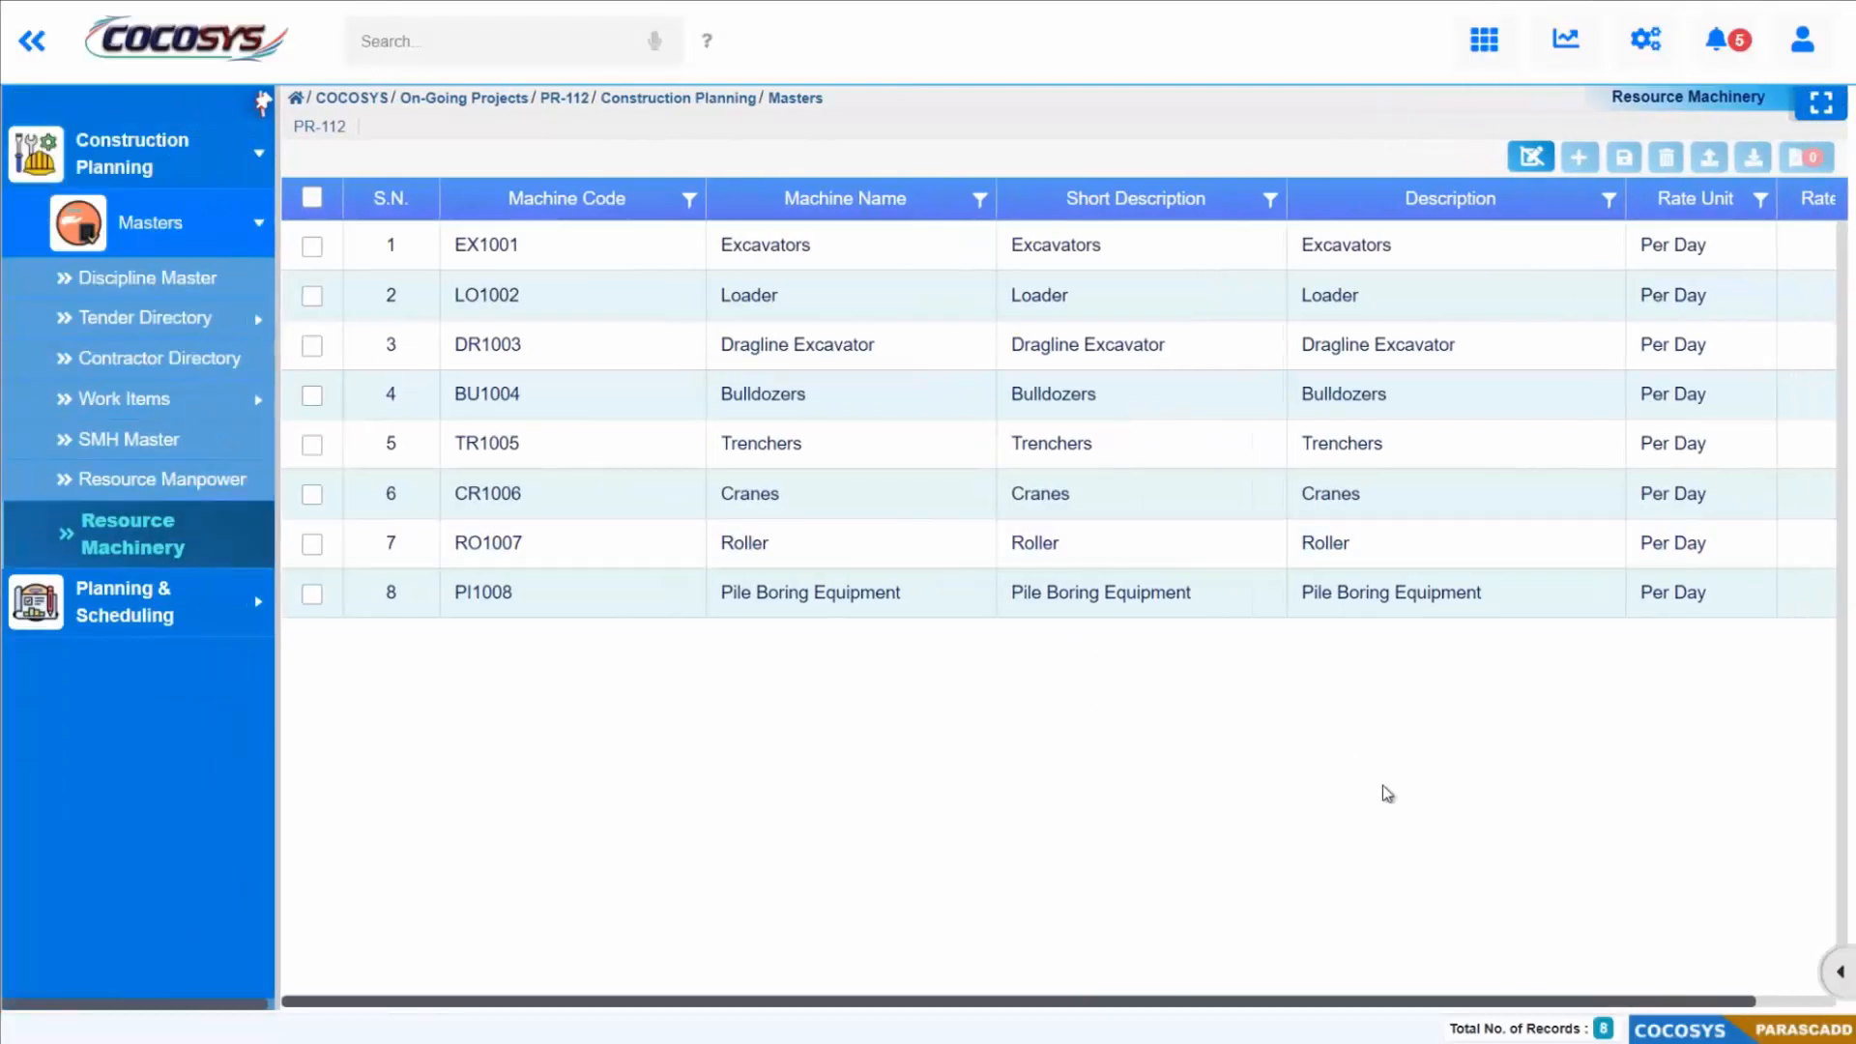
drag(1118, 1010, 1325, 1010)
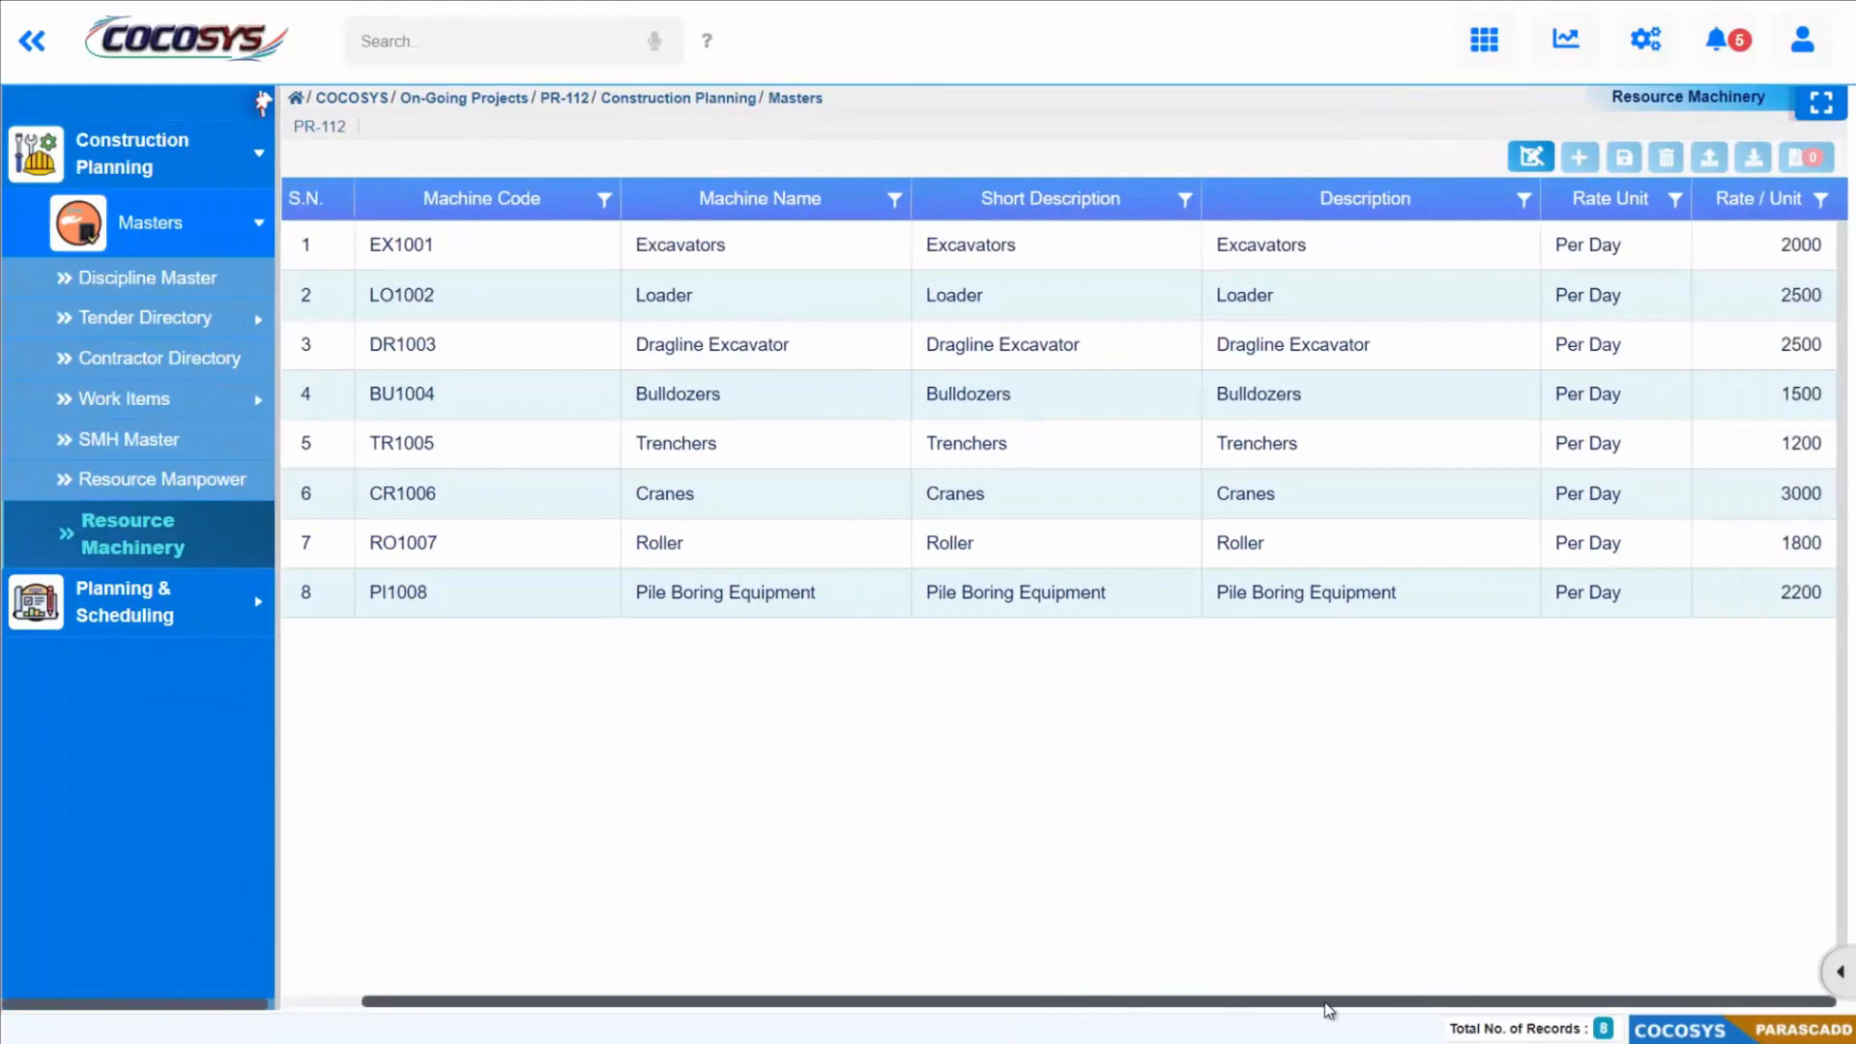